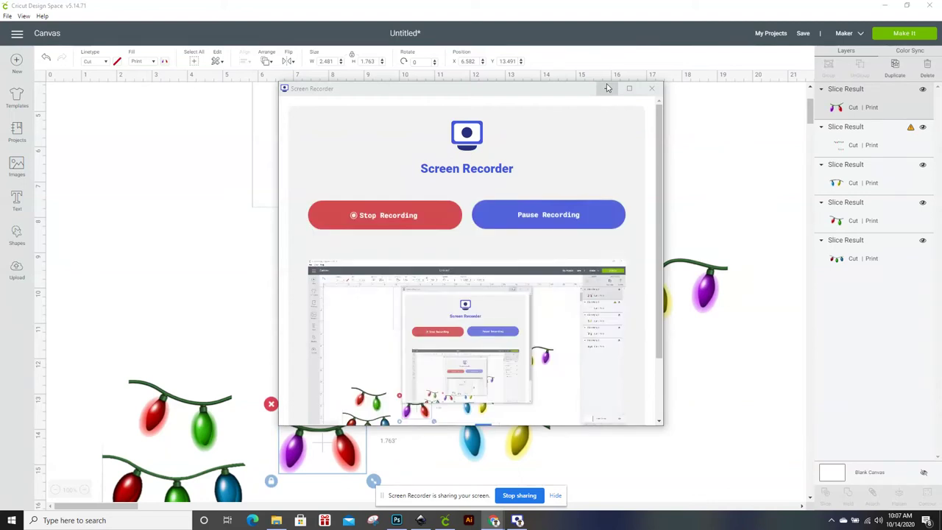
Step: Slice the light string with a circle placed over the green and blue bulbs
left_click(608, 88)
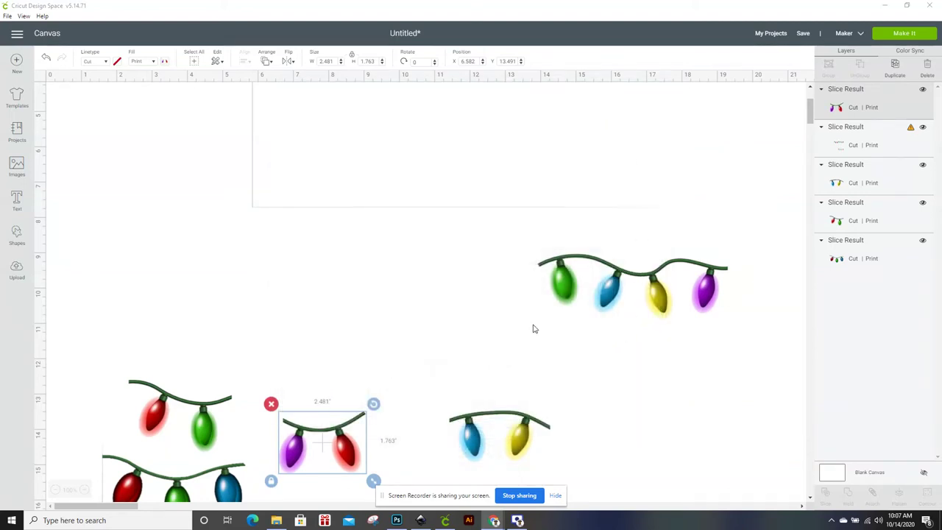
left_click(269, 296)
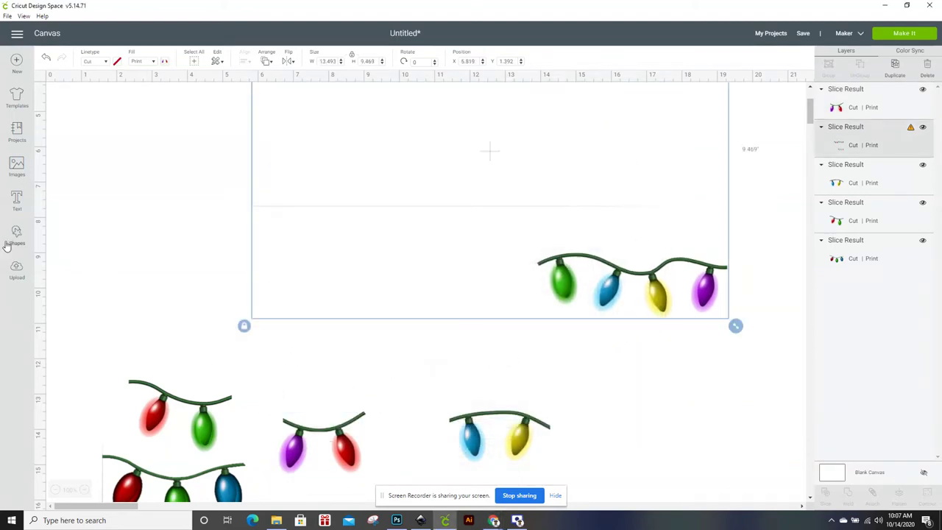
left_click(16, 234)
left_click(91, 168)
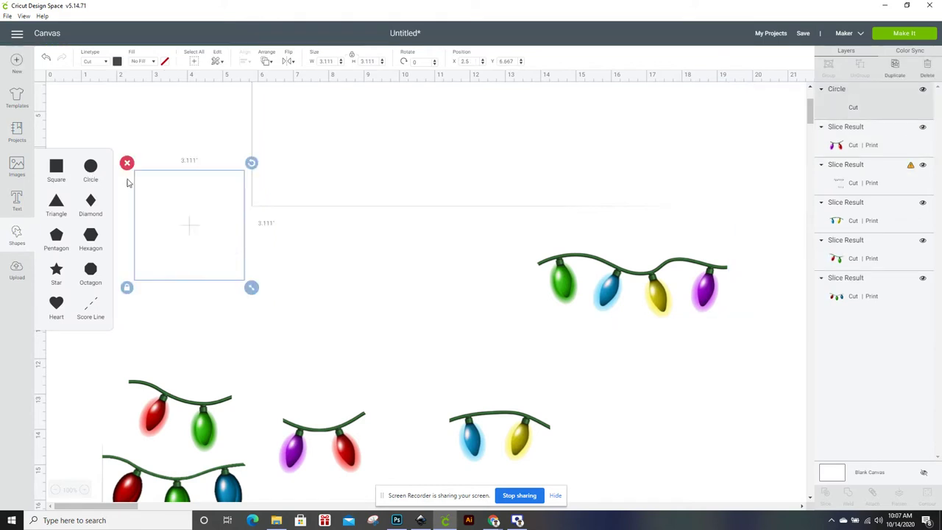
left_click_drag(207, 225, 597, 279)
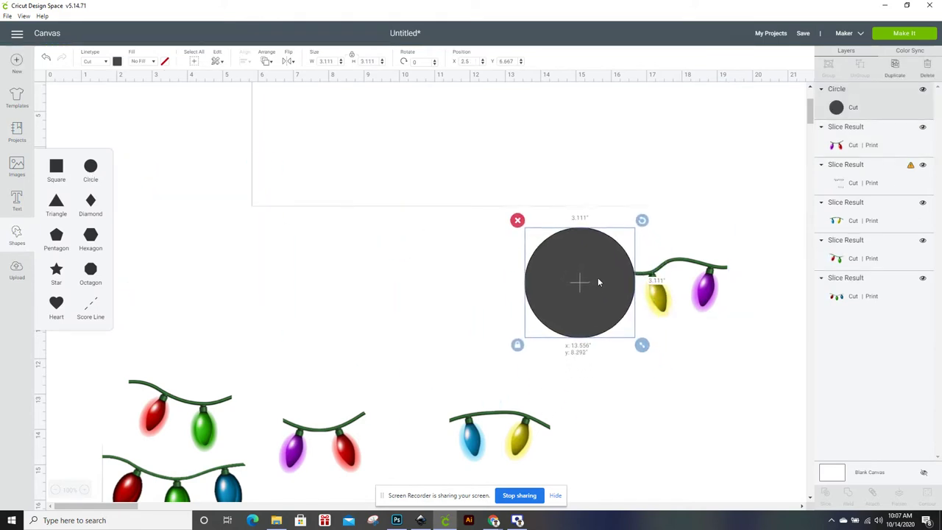
mouse_move(483, 346)
left_mouse_down()
mouse_move(668, 263)
mouse_move(686, 273)
left_mouse_up()
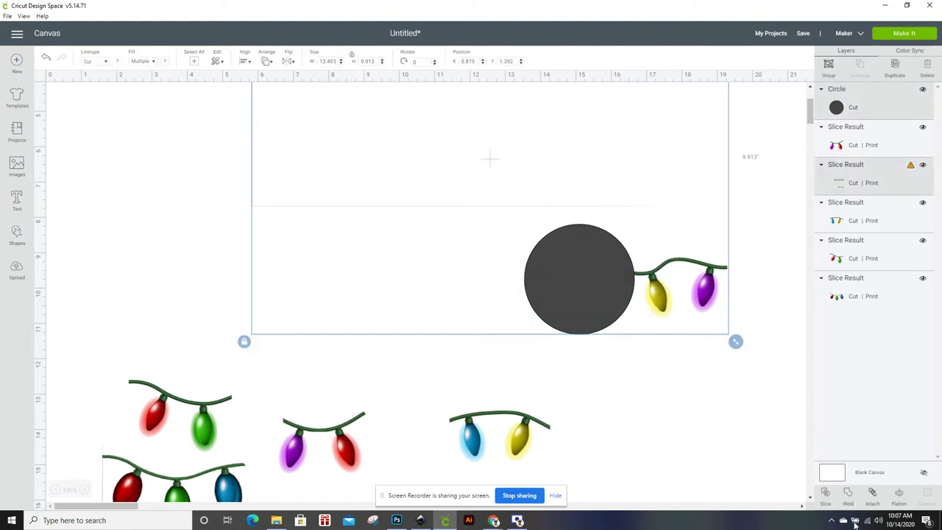
left_click(826, 494)
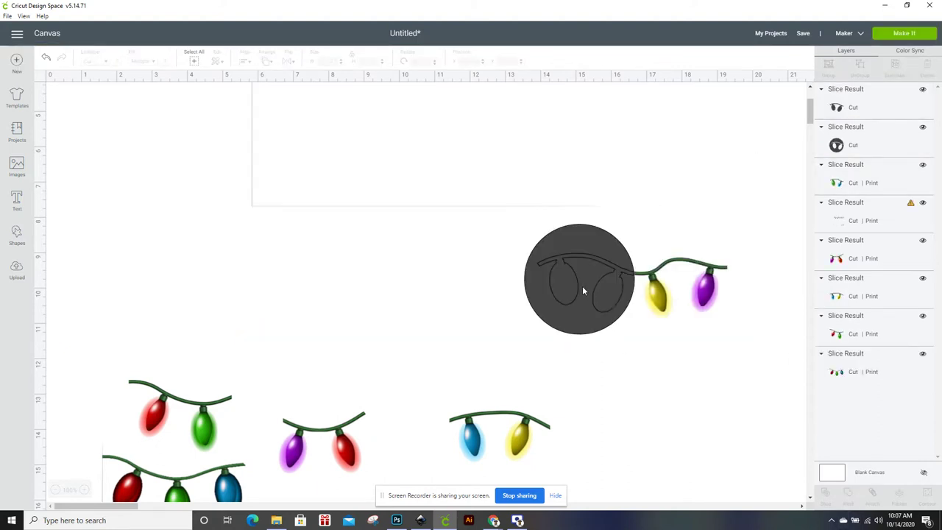
Step: Delete the slice scraps and move the green/blue bulb piece down among the others
left_click_drag(564, 286, 445, 314)
key("Delete")
left_click_drag(557, 257, 429, 318)
key("Delete")
left_click_drag(569, 296, 371, 416)
left_click(668, 362)
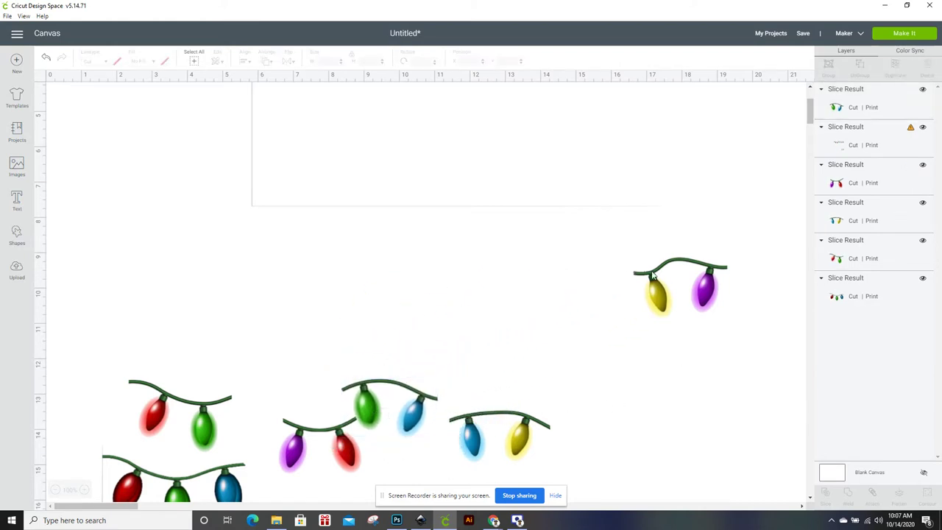
left_click_drag(653, 275, 660, 284)
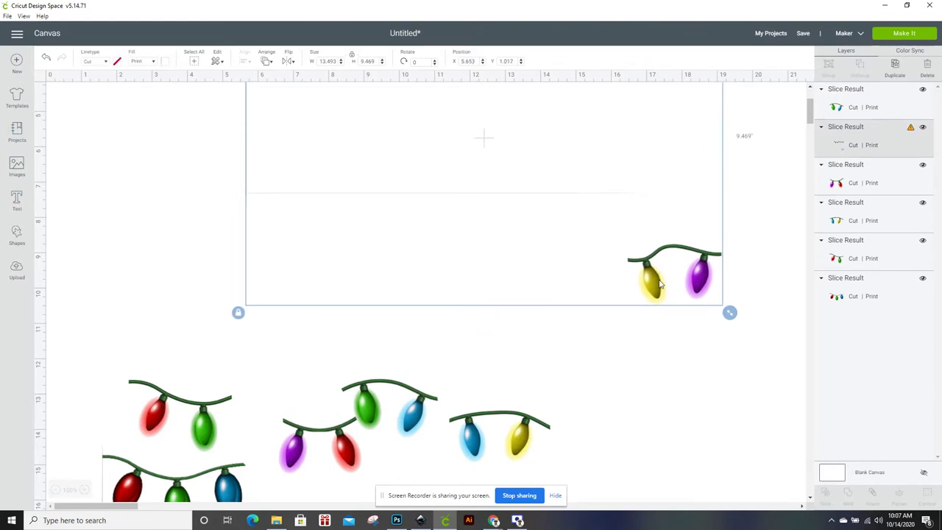
Step: Slice the yellow/purple bulbs off with a circle placed over them
left_click(633, 355)
left_click(17, 236)
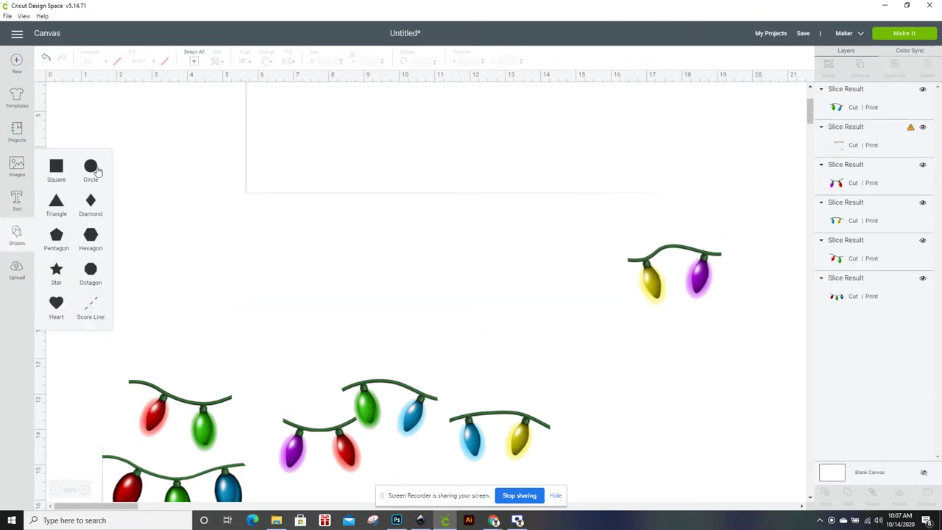
left_click(92, 169)
mouse_move(206, 242)
left_mouse_down()
mouse_move(690, 279)
mouse_move(692, 258)
left_mouse_up()
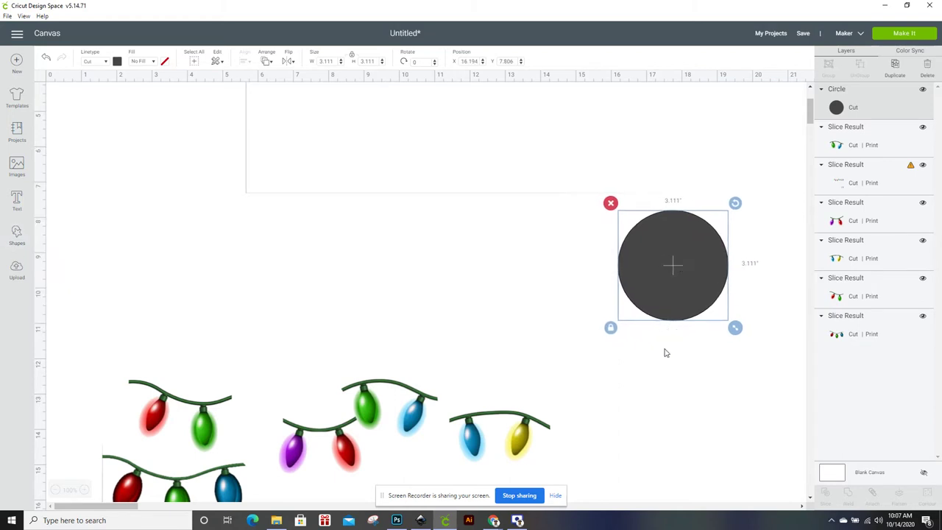
left_click(665, 352)
left_click(706, 265)
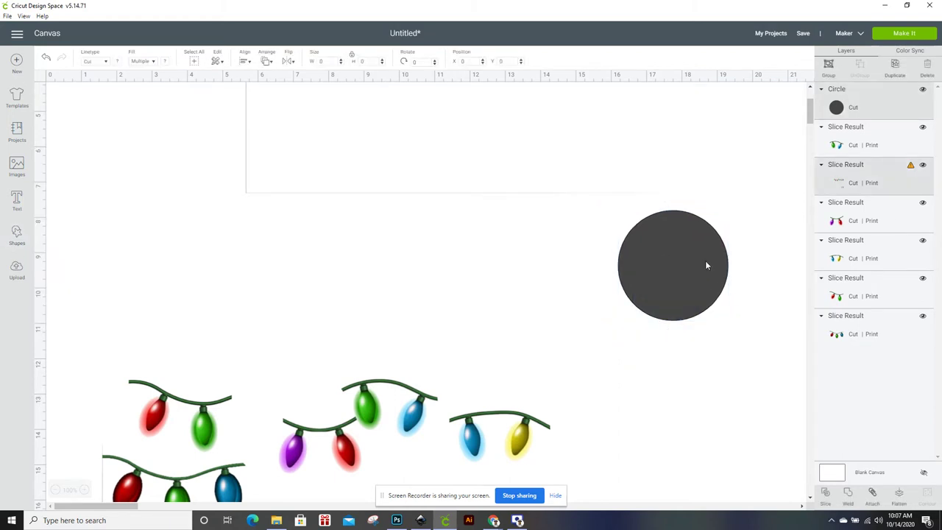
left_click(826, 495)
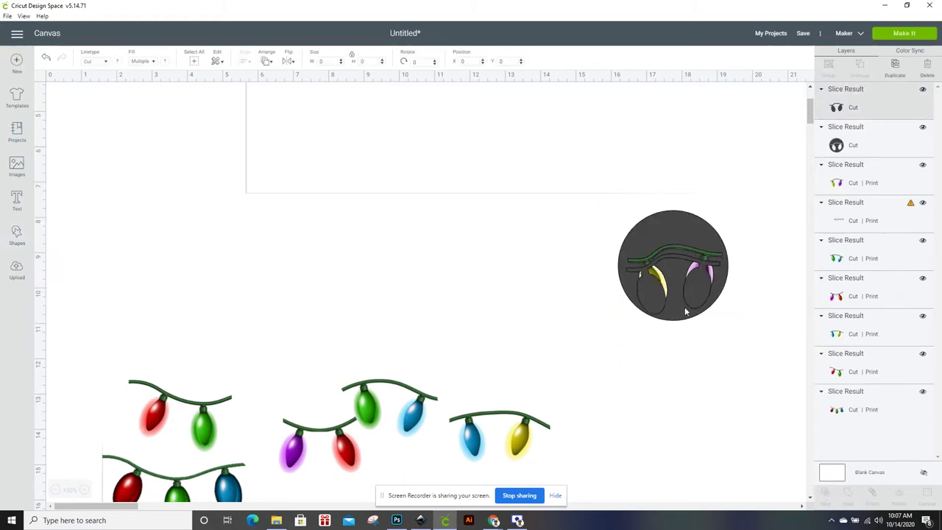
Step: Delete the circle and grey bulb-outline scraps and move the yellow/purple piece down
left_click_drag(687, 274, 692, 432)
mouse_move(655, 285)
left_mouse_down()
mouse_move(587, 344)
mouse_move(484, 330)
left_mouse_up()
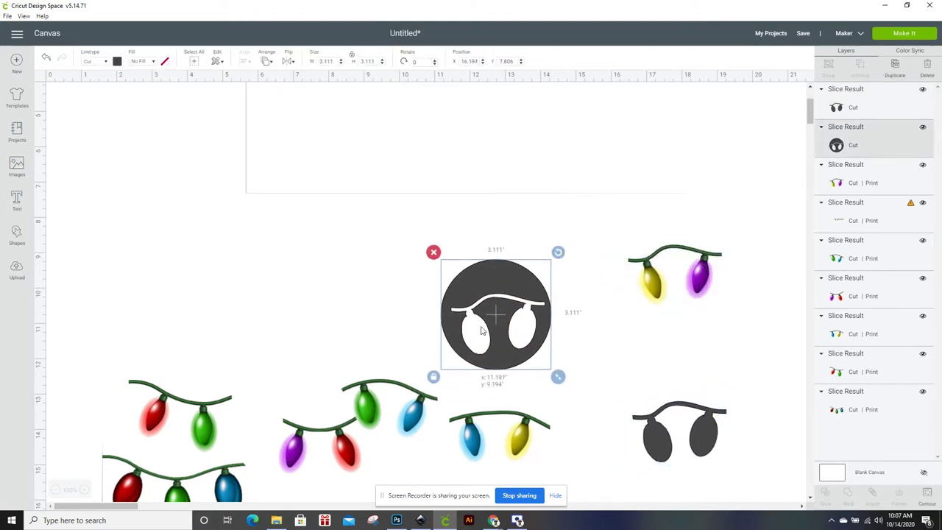
key("Delete")
left_click_drag(652, 277, 448, 377)
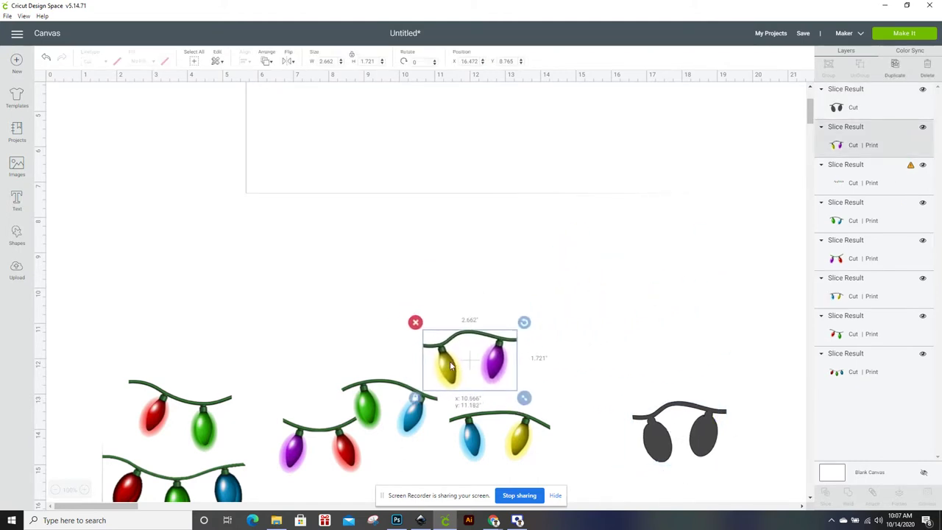
left_click(663, 445)
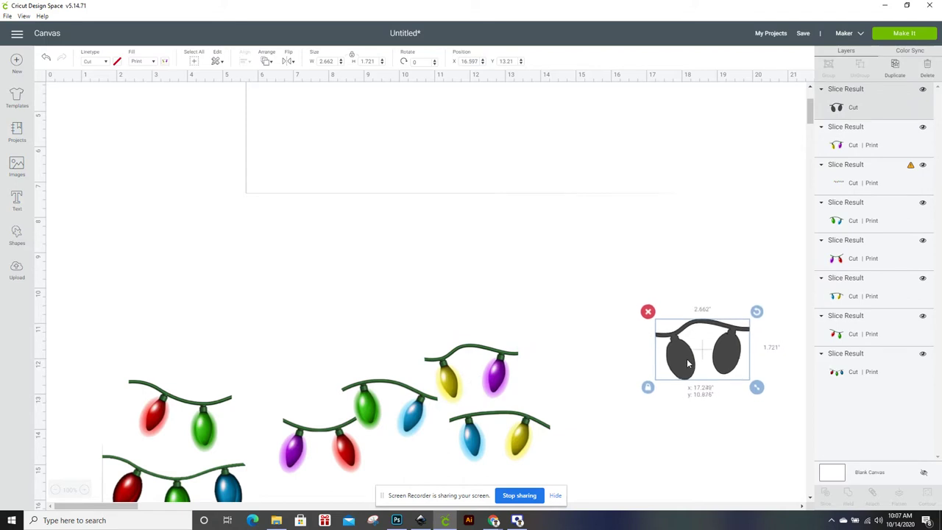
key("Delete")
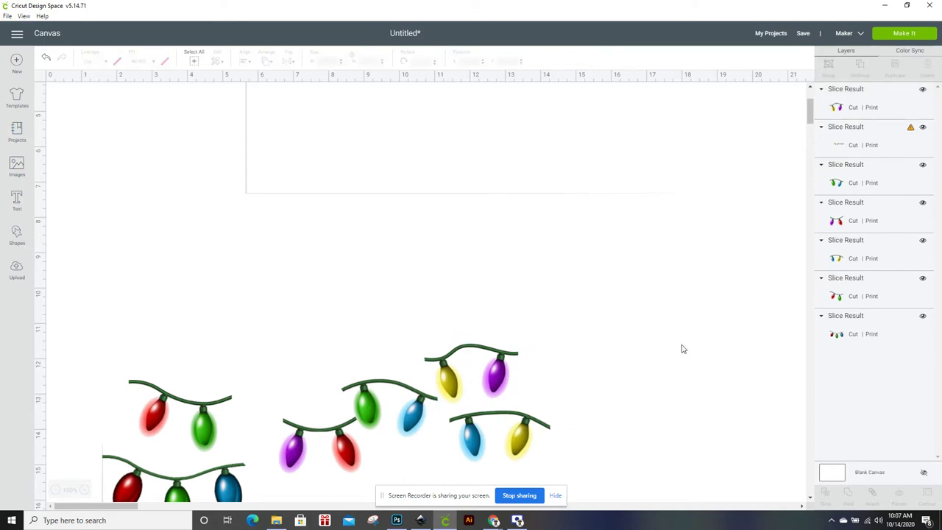
Step: Move the yellow/purple string up-right and raise the red/green string, then switch to Photoshop
scroll(671, 350, "up", 4)
scroll(664, 329, "down", 7)
mouse_move(498, 272)
left_mouse_down()
mouse_move(531, 228)
mouse_move(452, 229)
mouse_move(572, 221)
left_mouse_up()
left_click(745, 213)
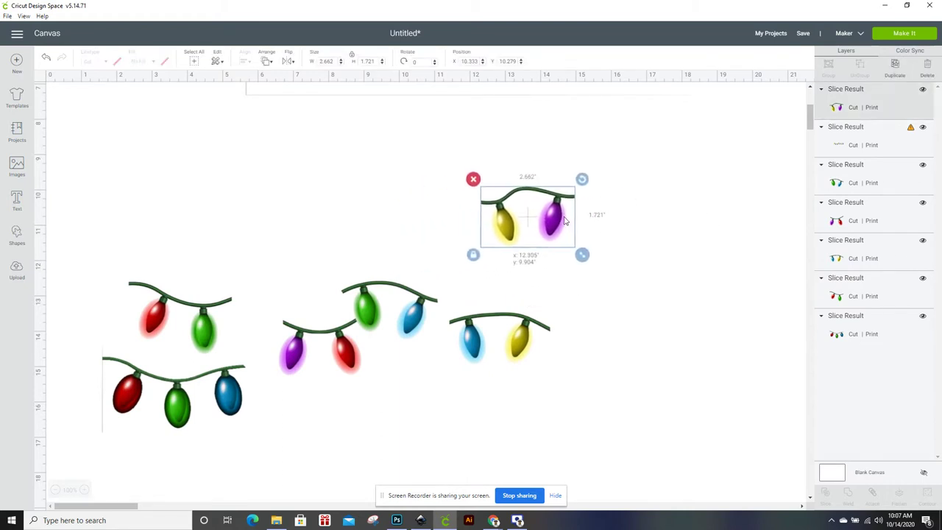
left_click(622, 269)
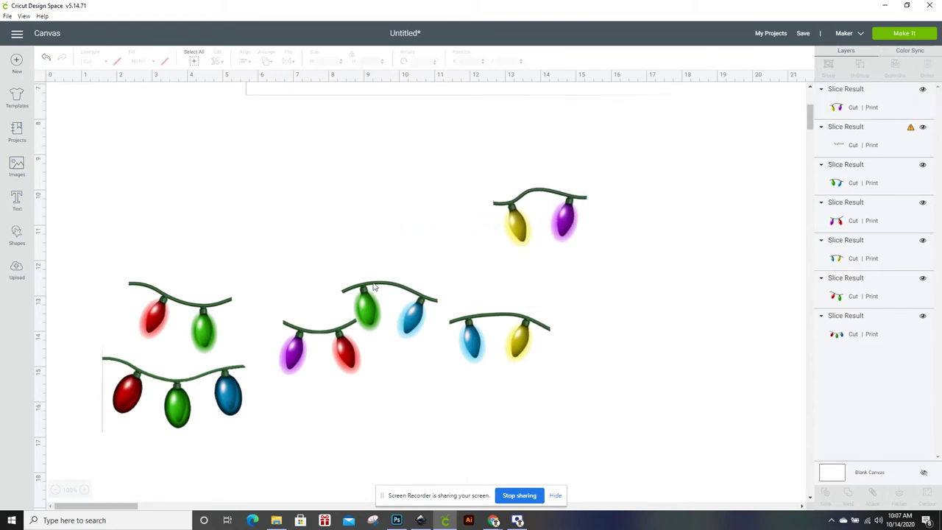
left_click_drag(218, 332, 307, 232)
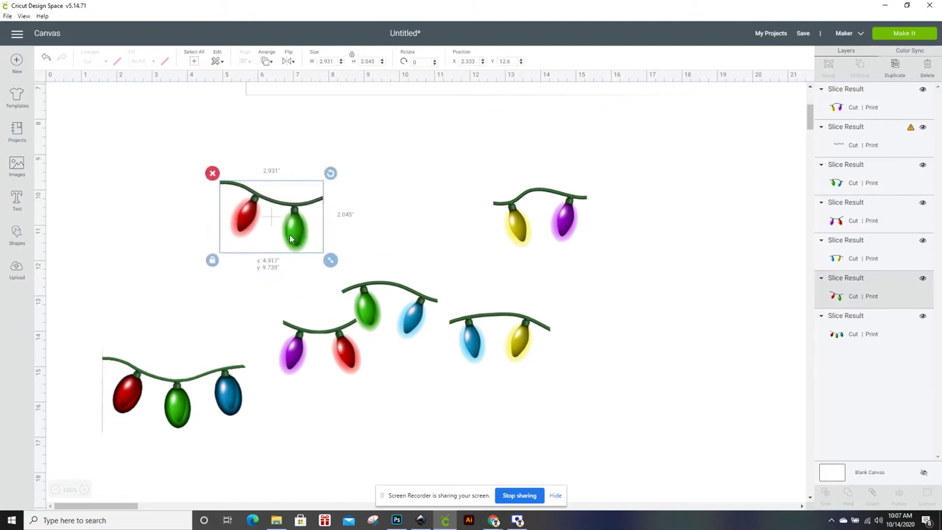
left_click(404, 228)
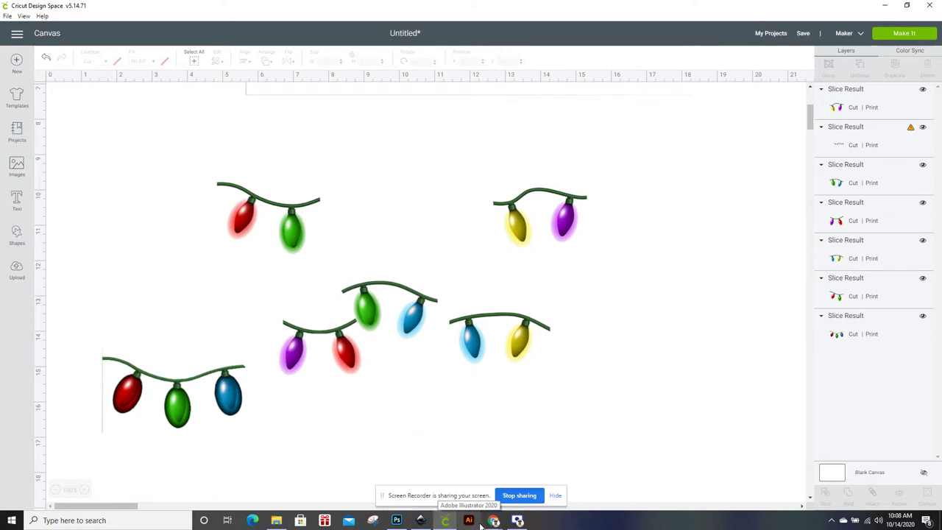
left_click(398, 521)
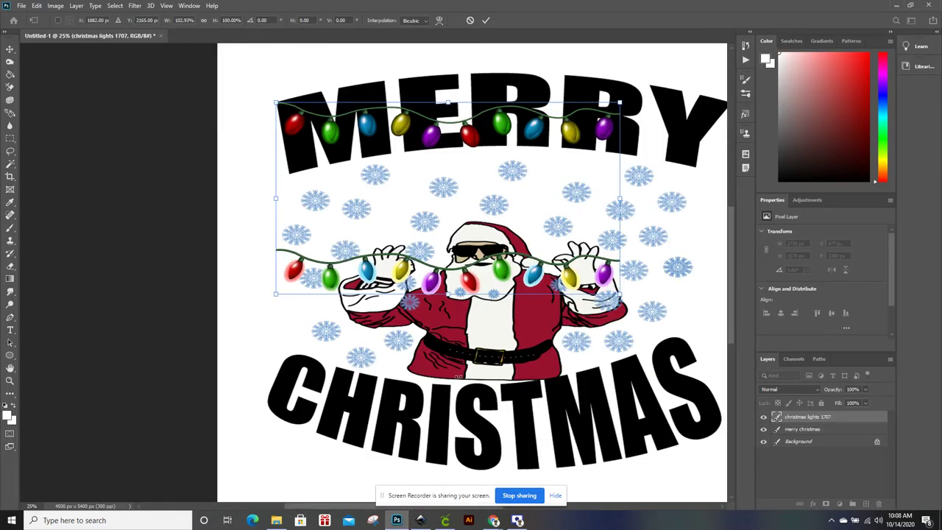
Step: Commit the transform, convert christmas lights 1707 to a Smart Object, and nudge it to Y 1476 px
left_click(76, 6)
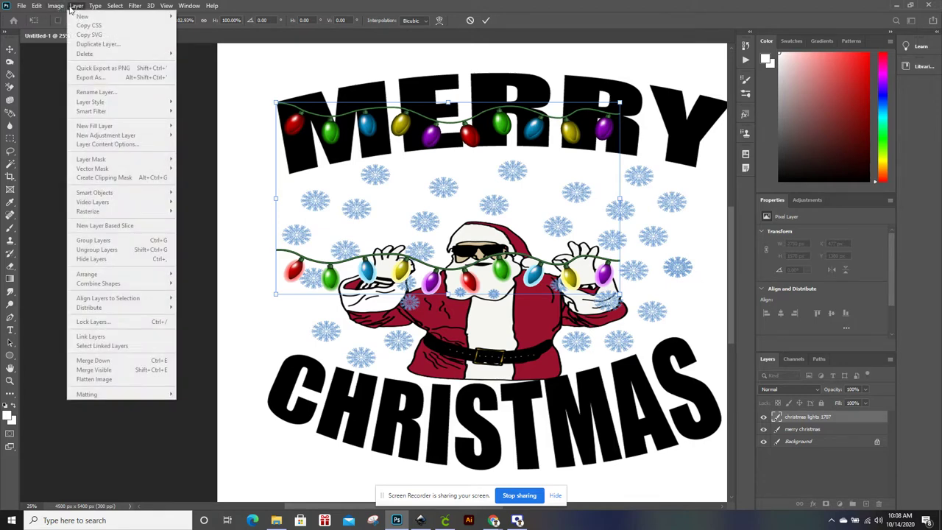
left_click(104, 5)
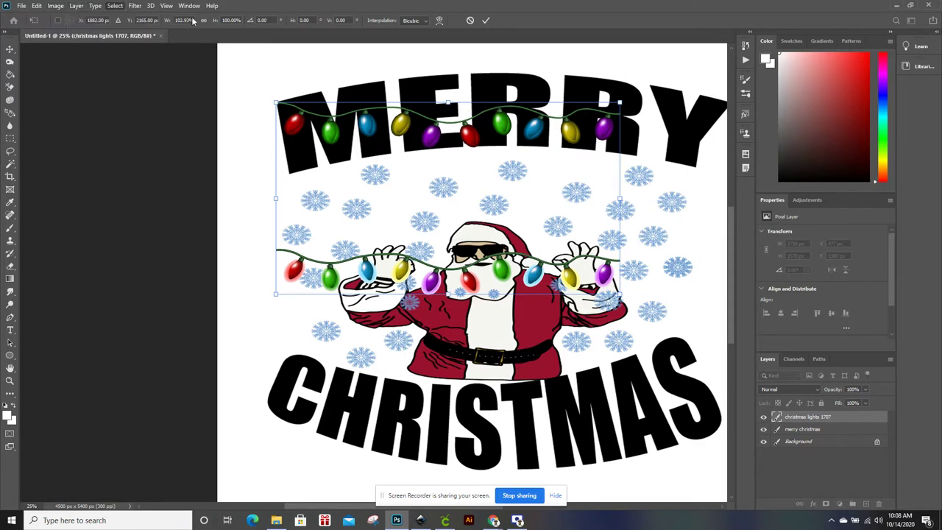
left_click(151, 5)
left_click(580, 202)
left_click(793, 416)
right_click(793, 418)
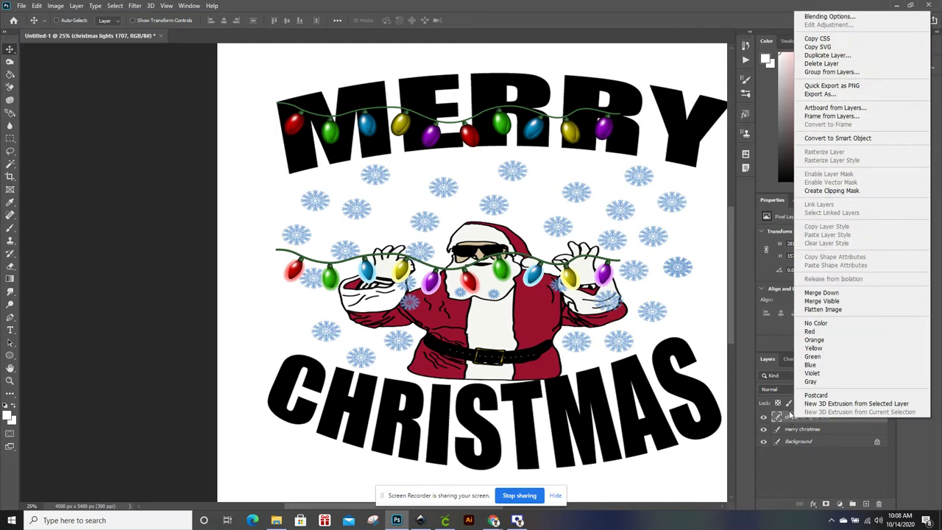
left_click(838, 138)
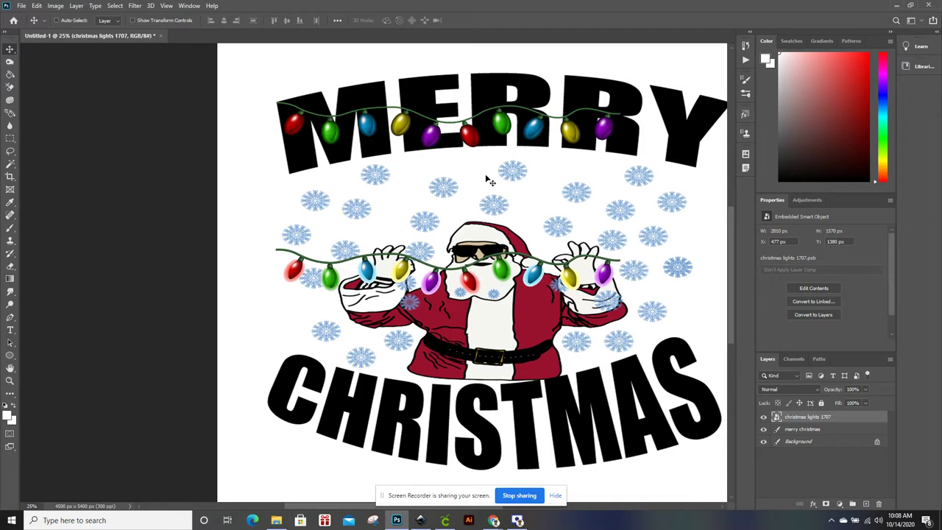
left_click_drag(439, 140, 439, 158)
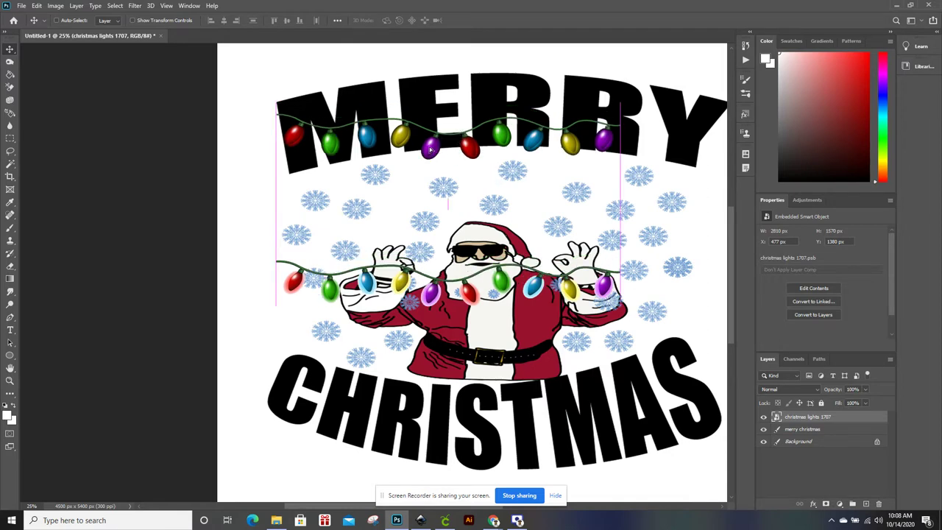
Step: Position the christmas lights smart object at X 557, Y 1417 px across MERRY and Santa
left_click(57, 6)
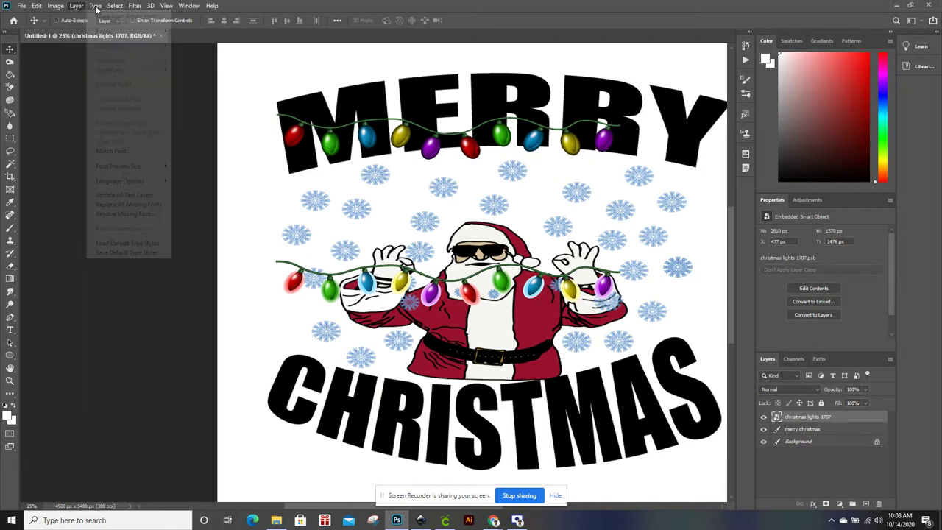
left_click(114, 324)
left_click_drag(426, 150, 444, 205)
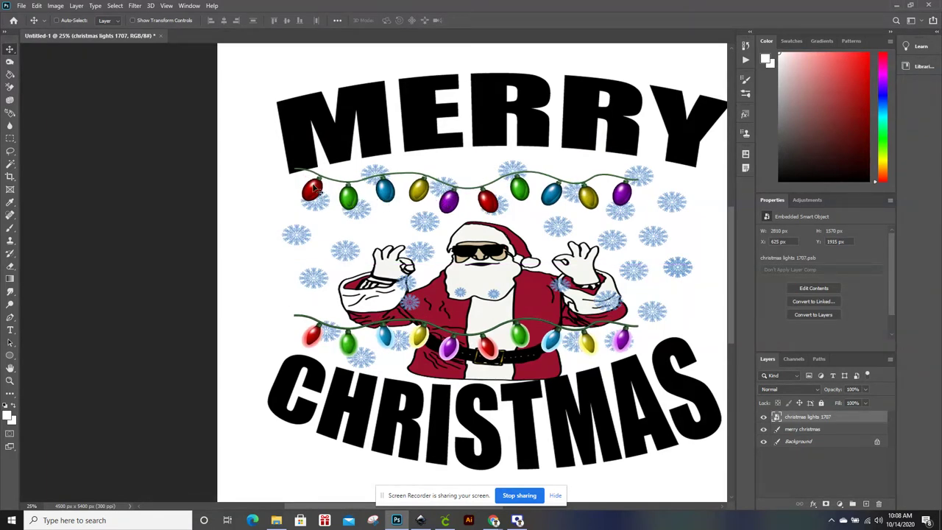
mouse_move(340, 184)
left_mouse_down()
mouse_move(333, 218)
mouse_move(329, 129)
left_mouse_up()
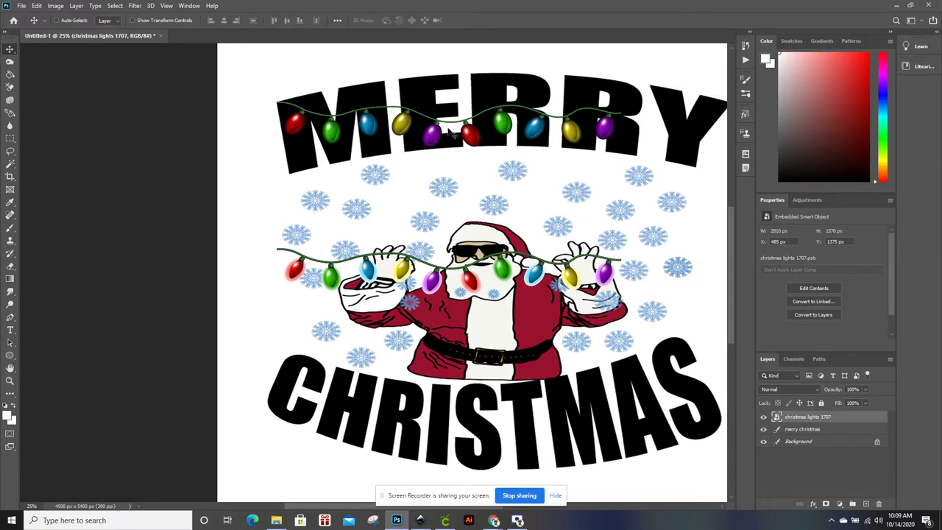
mouse_move(452, 134)
left_mouse_down()
mouse_move(485, 192)
mouse_move(479, 140)
left_mouse_up()
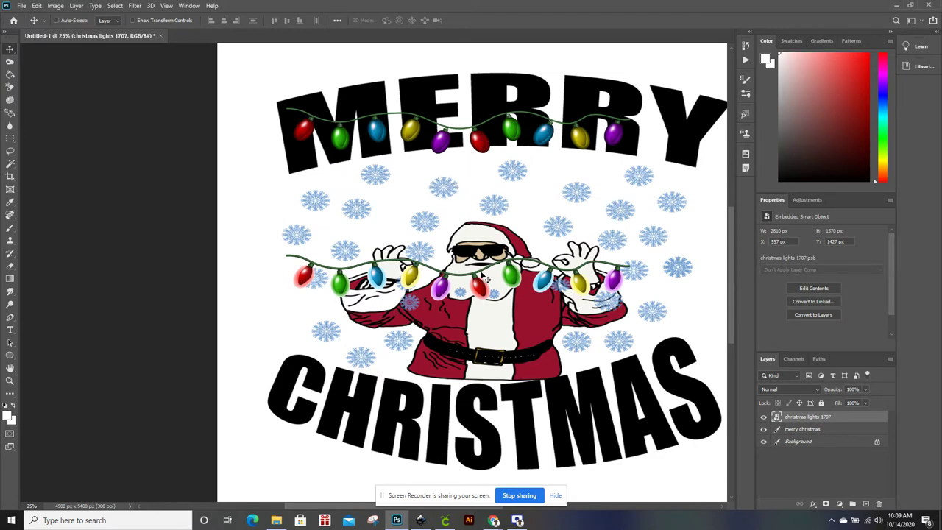
Step: Abandon a trial resize and move the lights right and down to X 761, Y 1663 px
key("ctrl+t")
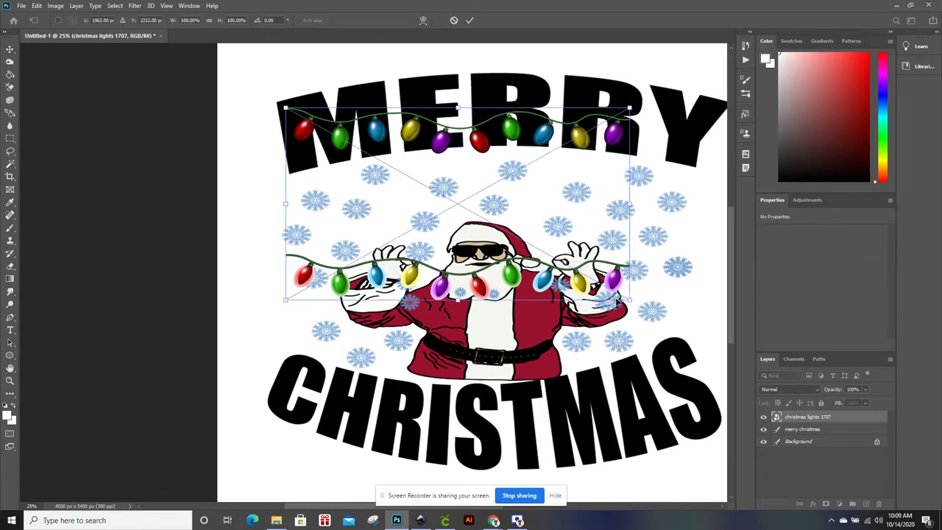
left_click_drag(630, 300, 700, 456)
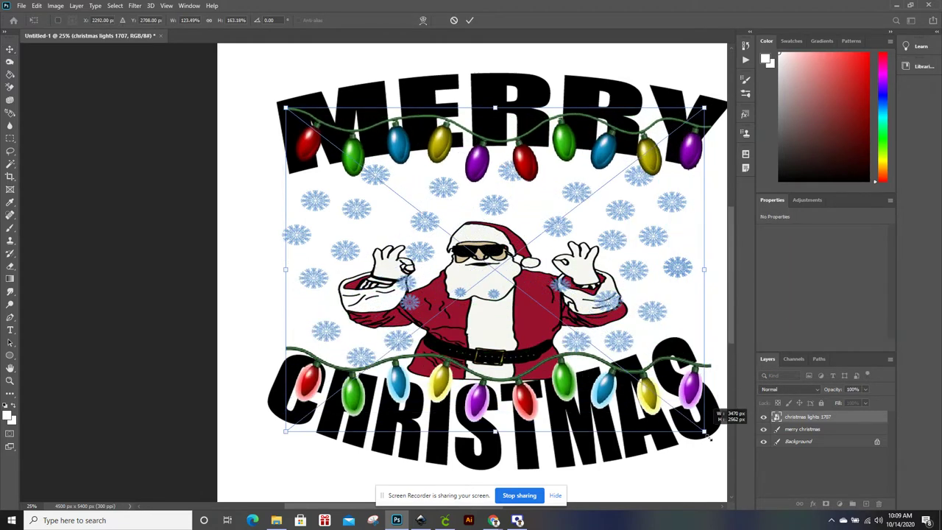
left_click_drag(699, 457, 701, 450)
mouse_move(494, 281)
left_mouse_down()
mouse_move(492, 254)
mouse_move(486, 278)
left_mouse_up()
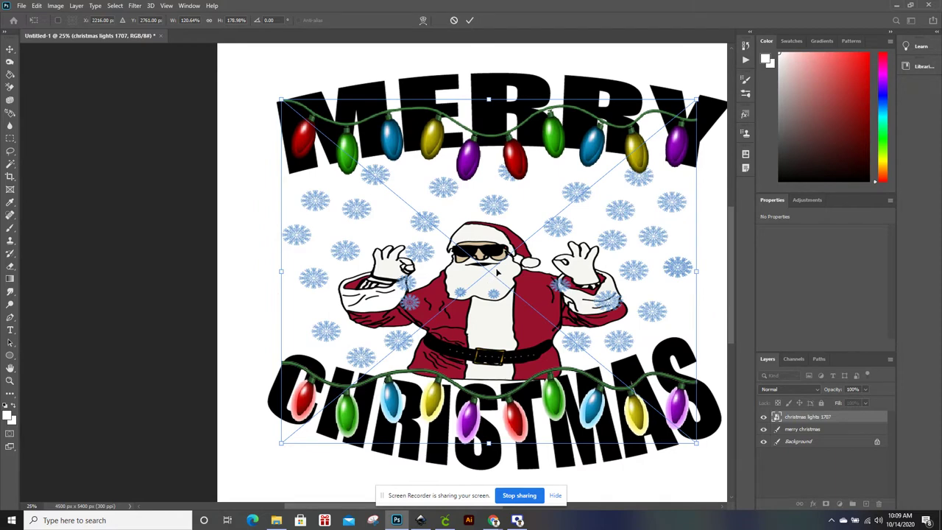
key("Escape")
left_click_drag(446, 143, 473, 175)
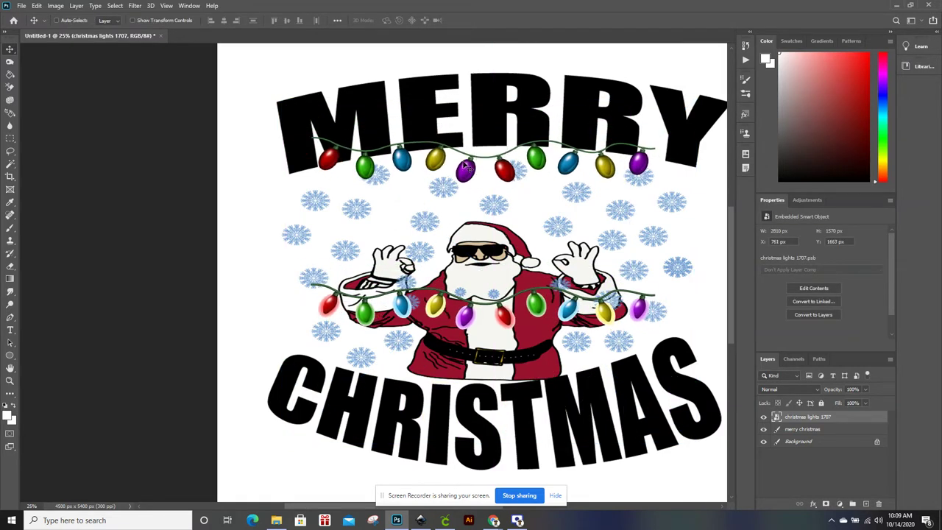
left_click(116, 6)
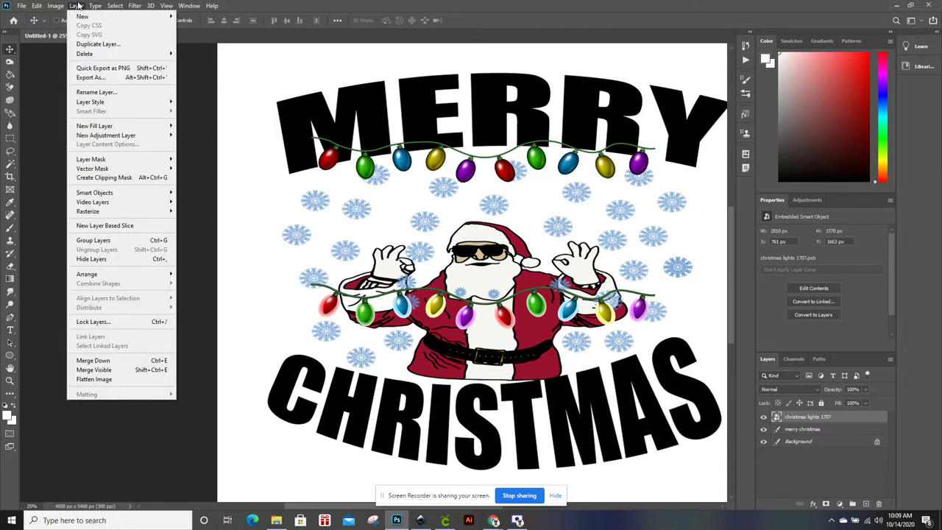
mouse_move(95, 193)
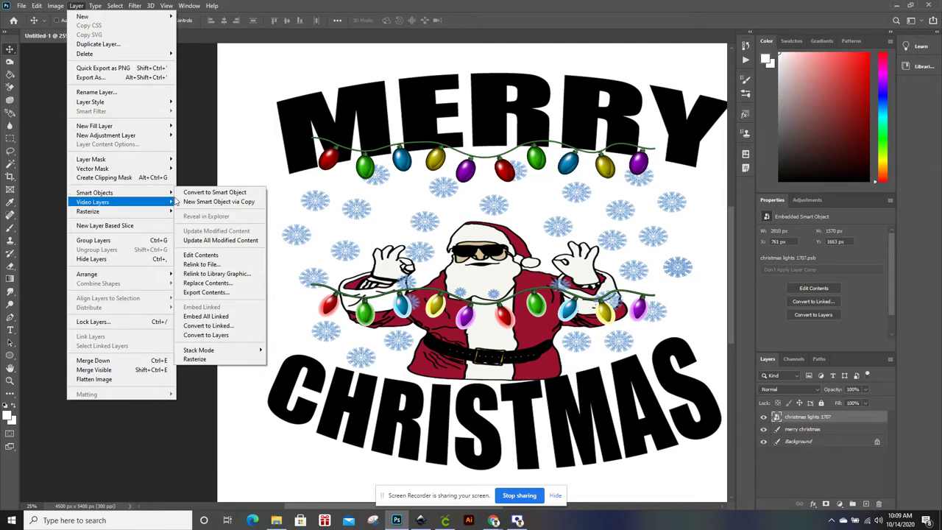
Step: Use Smart Objects > Edit Contents to open christmas lights 1707.psb
left_click(209, 192)
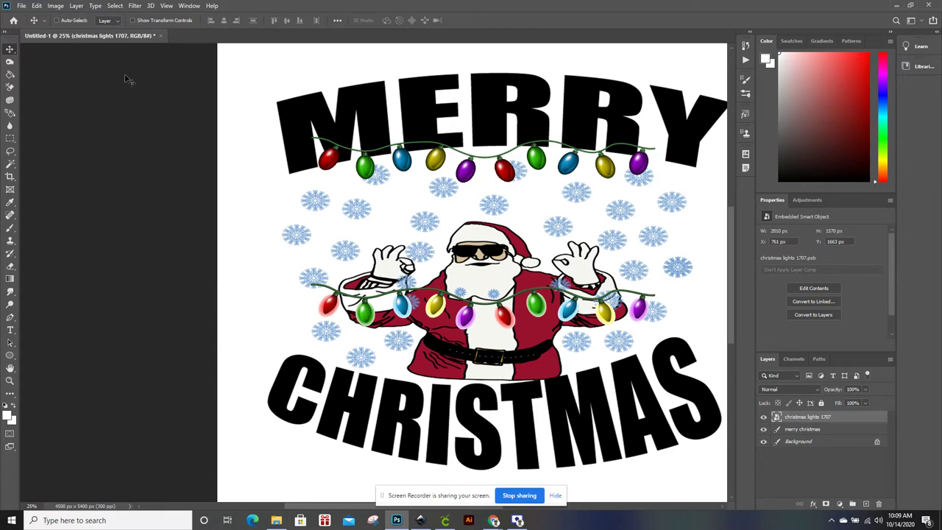
left_click(114, 6)
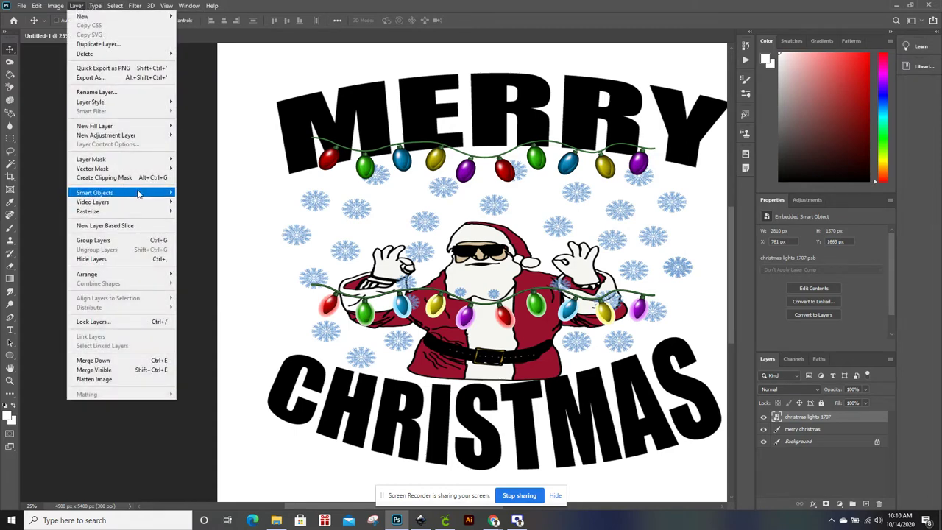
mouse_move(94, 192)
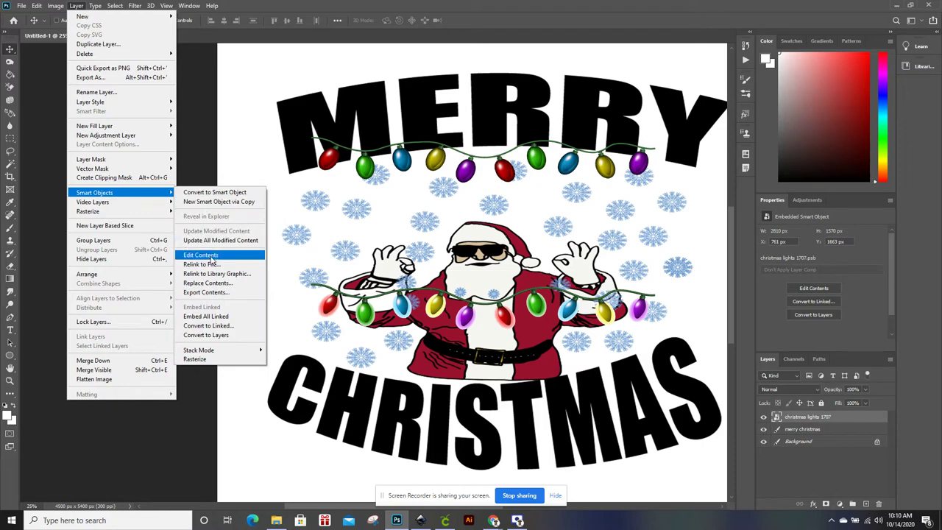
left_click(206, 254)
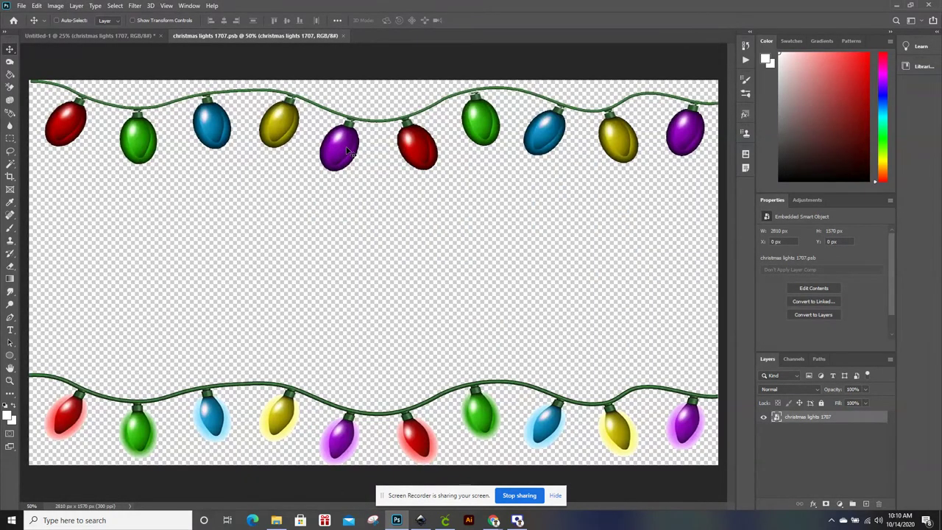
Step: Marquee-select the first three bulbs of the top strand
mouse_move(318, 166)
left_mouse_down()
mouse_move(343, 179)
mouse_move(364, 170)
left_mouse_up()
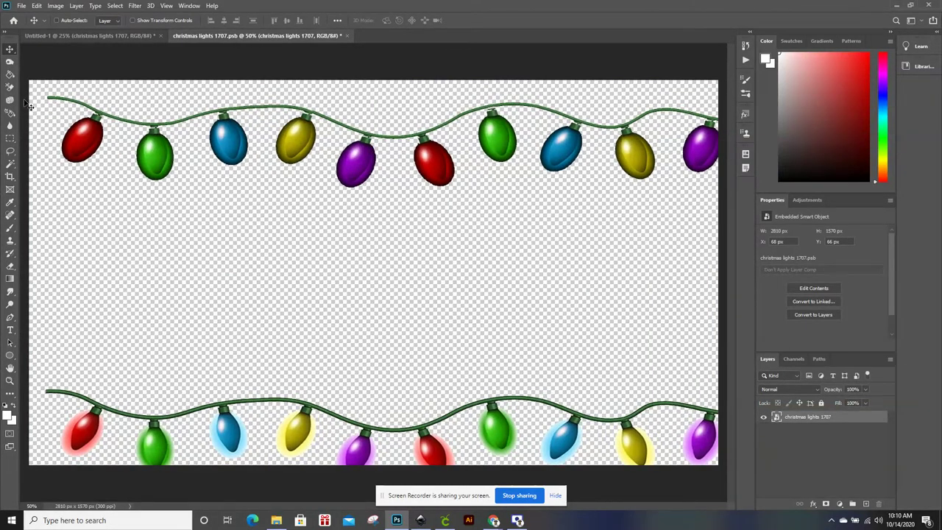
left_click(10, 139)
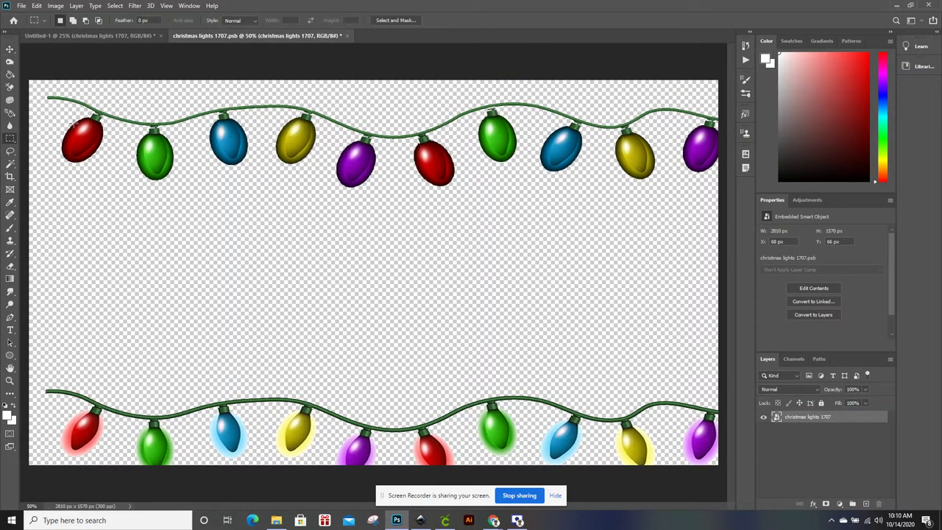
left_click_drag(76, 97, 255, 190)
left_click(10, 48)
left_click_drag(86, 137, 81, 126)
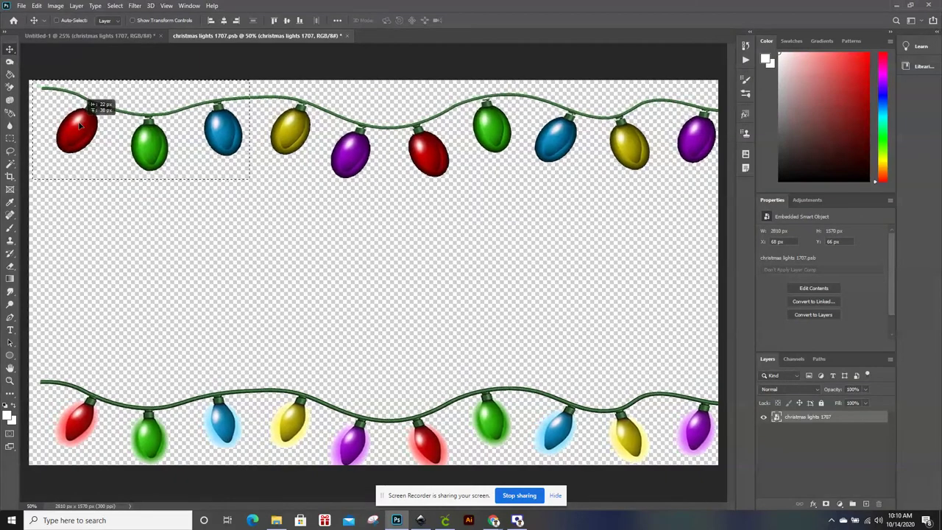
left_click_drag(81, 126, 88, 141)
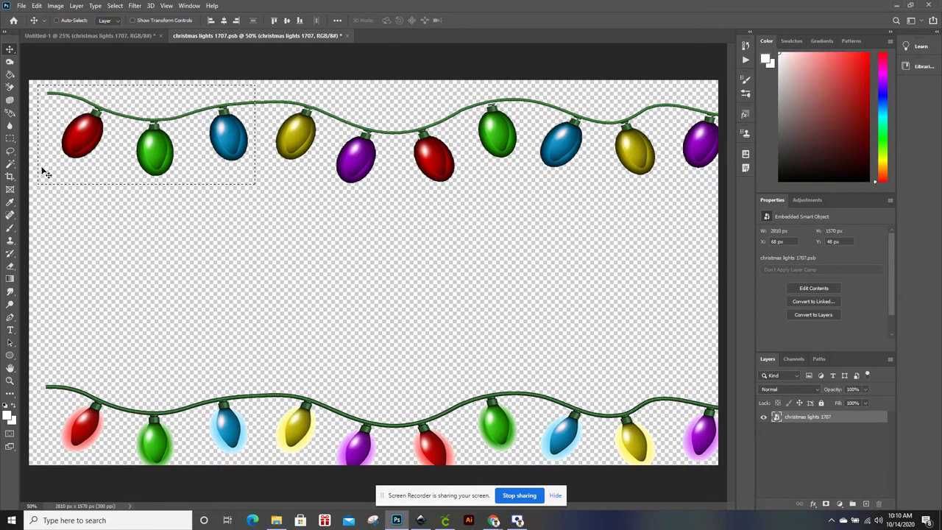
left_click(75, 6)
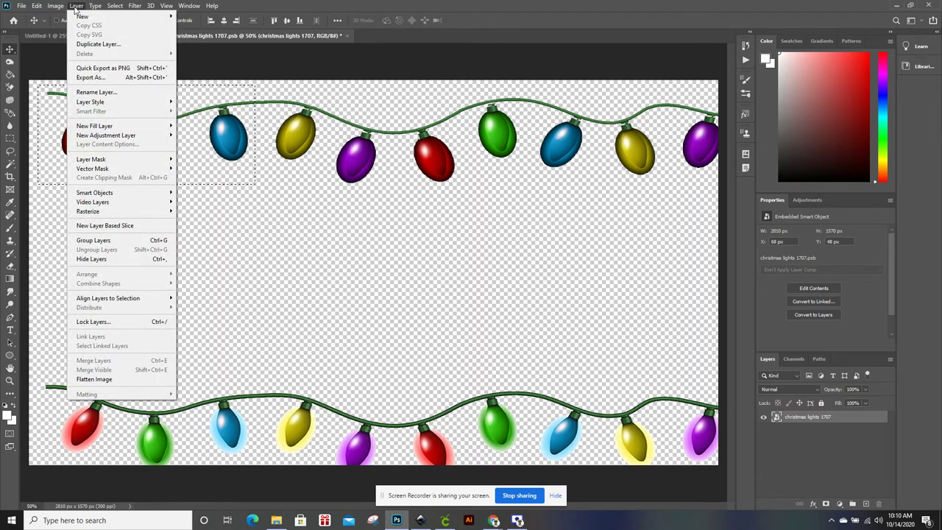
left_click(76, 5)
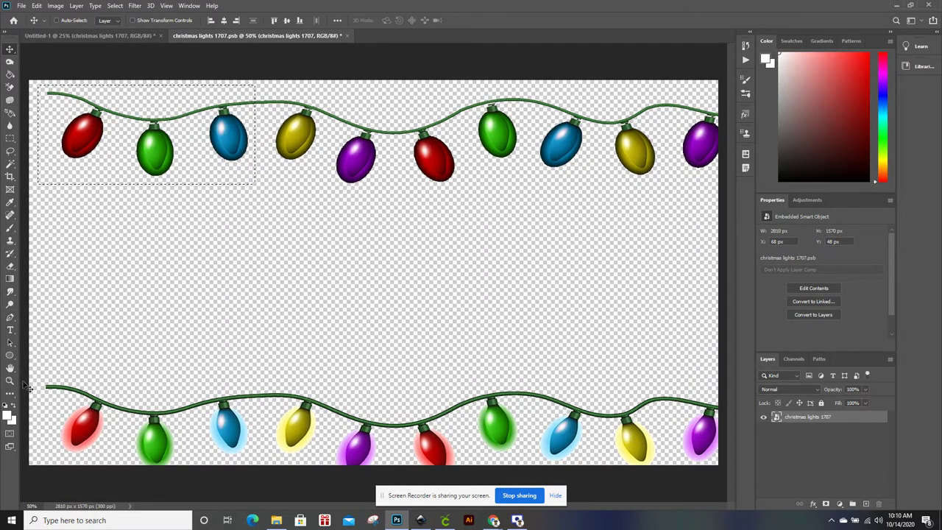
Step: Rasterize the lights, erase the wire after the third bulb, and deselect
left_click(15, 242)
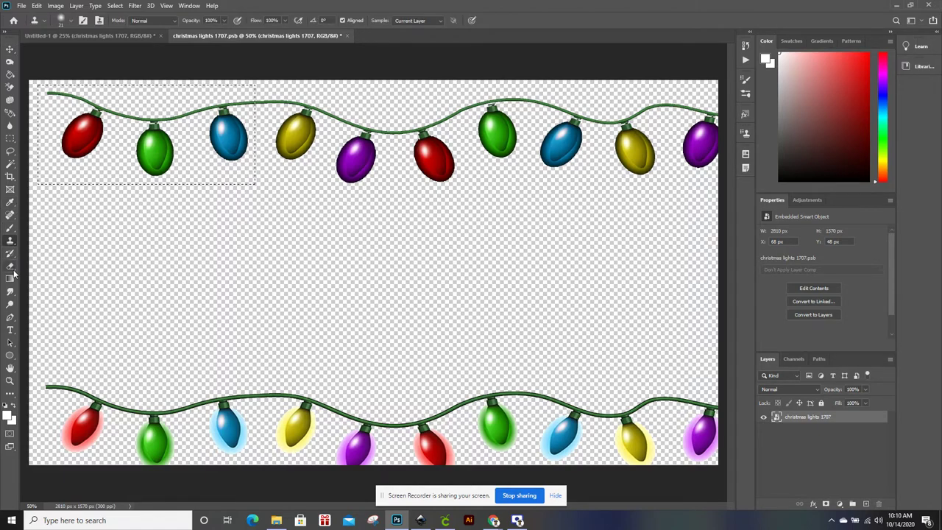
left_click(10, 267)
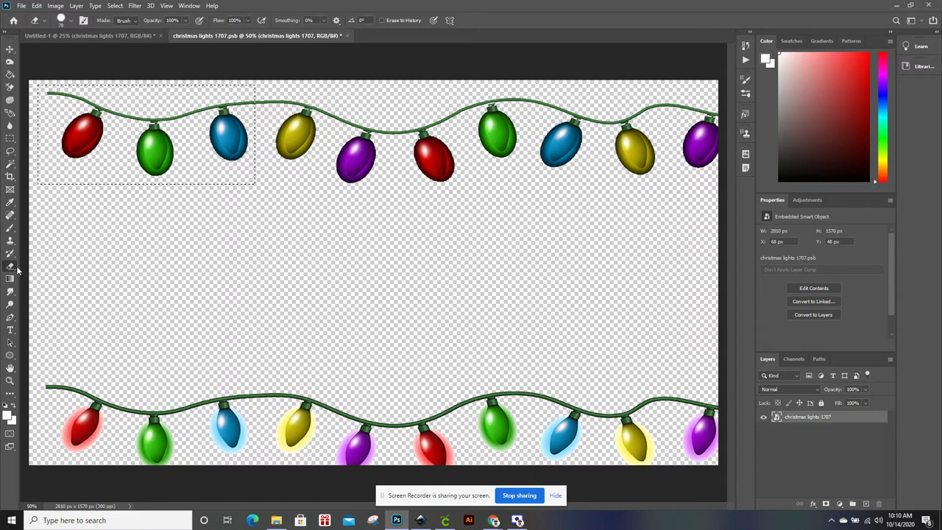
left_click(264, 119)
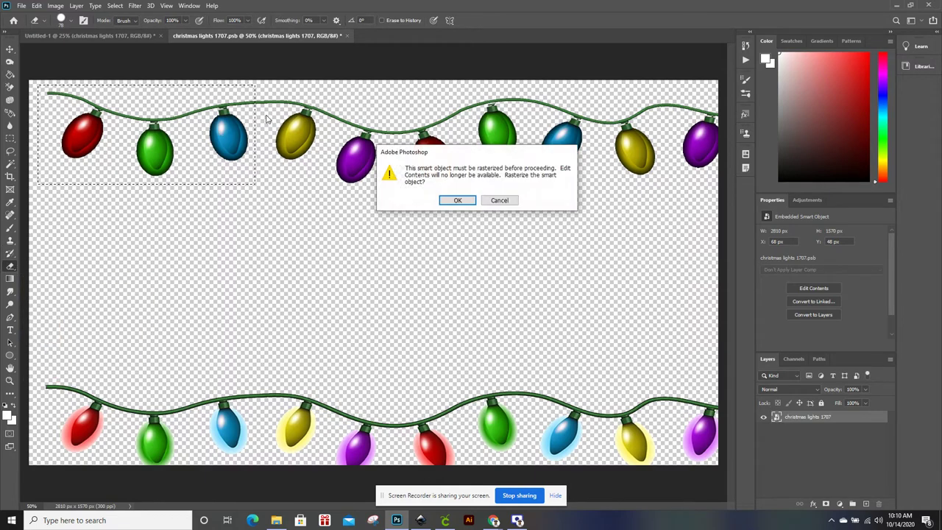
left_click(457, 200)
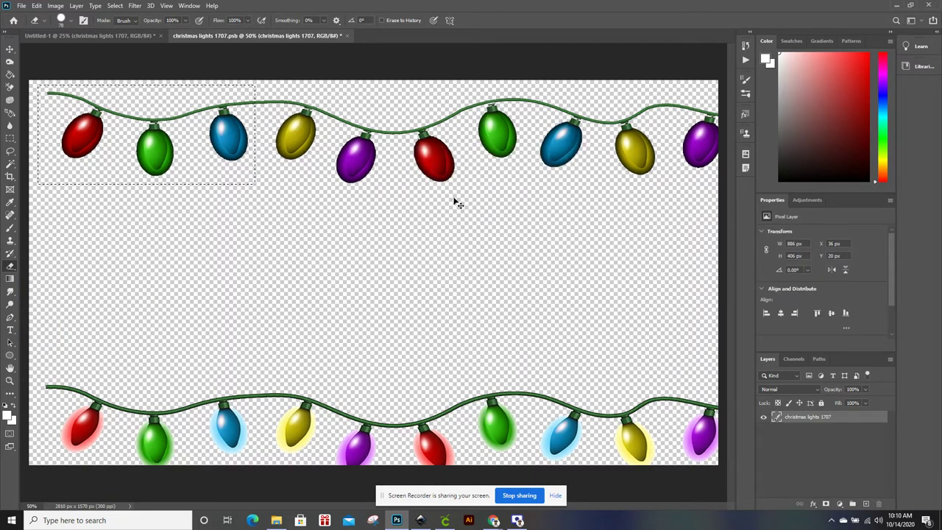
key("ctrl+d")
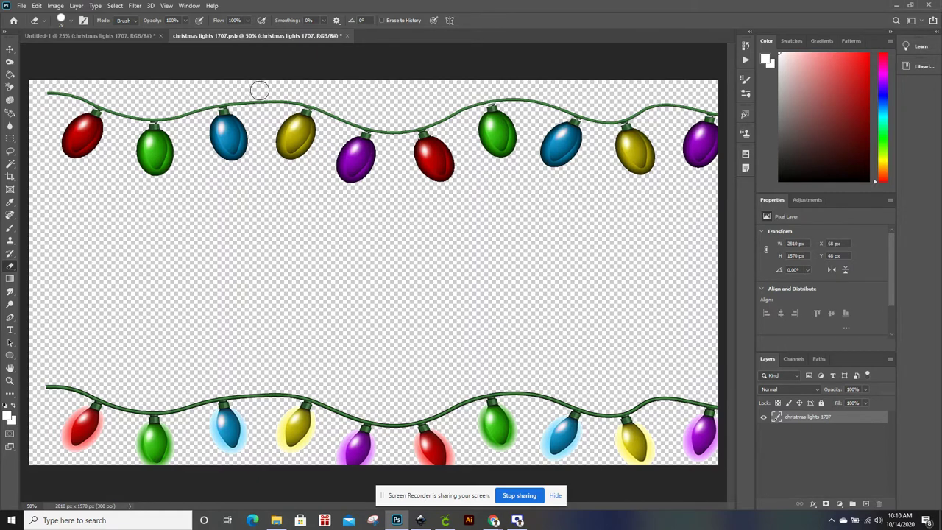
left_click(9, 49)
left_click_drag(45, 84, 45, 94)
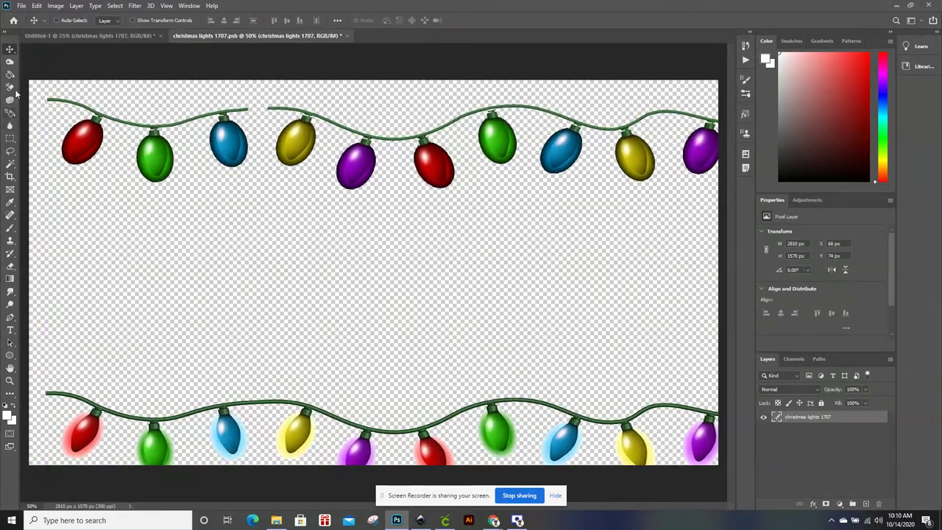
left_click(11, 151)
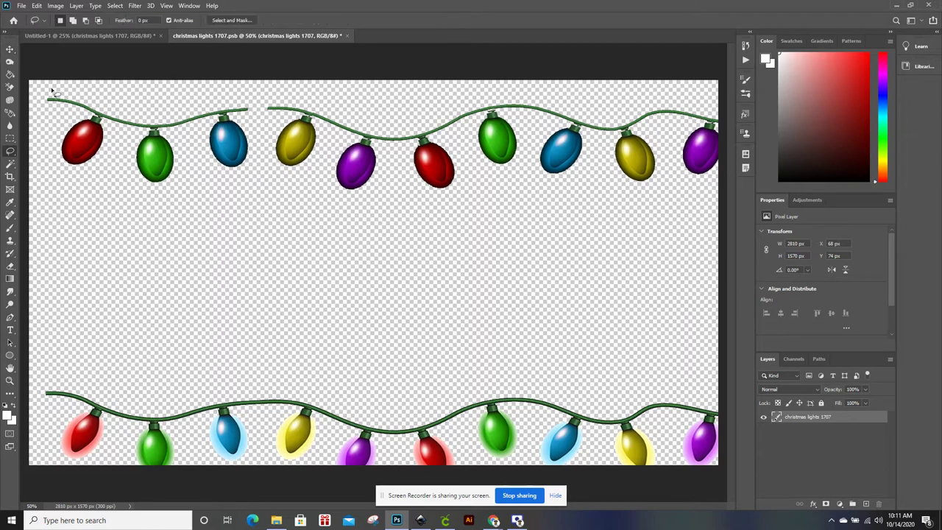
Step: Lasso the red, green and blue three-bulb piece and move it to X 260, Y 496 px
mouse_move(47, 95)
left_mouse_down()
mouse_move(250, 107)
mouse_move(259, 157)
mouse_move(218, 175)
left_mouse_up()
mouse_move(197, 128)
left_mouse_down()
mouse_move(174, 137)
mouse_move(173, 188)
mouse_move(147, 193)
mouse_move(131, 166)
mouse_move(141, 141)
mouse_move(132, 133)
mouse_move(108, 133)
mouse_move(85, 172)
mouse_move(65, 137)
mouse_move(86, 118)
mouse_move(48, 97)
left_mouse_up()
left_click(10, 50)
left_click_drag(87, 147, 135, 250)
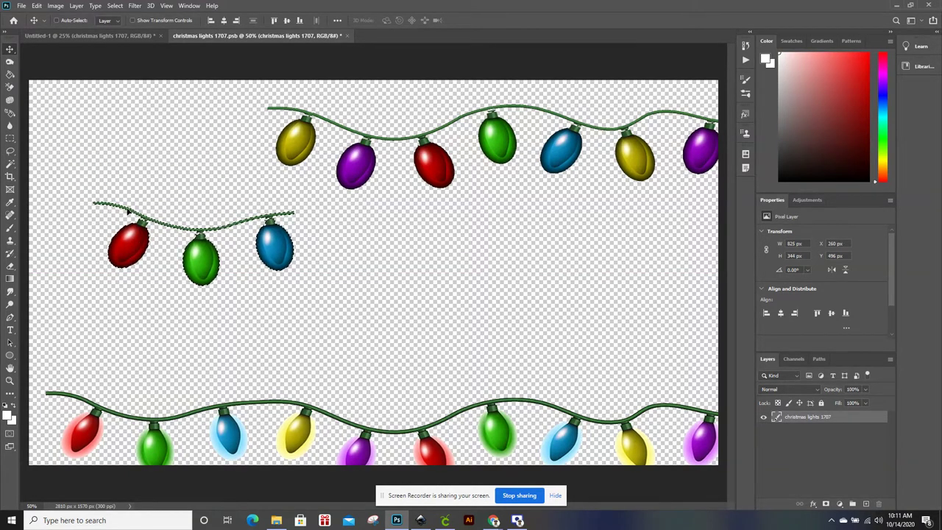
Step: Bring the three-bulb piece into the MERRY CHRISTMAS design as Layer 1, resized over the M
mouse_move(116, 247)
left_mouse_down()
mouse_move(99, 46)
mouse_move(300, 103)
mouse_move(273, 98)
mouse_move(254, 127)
left_mouse_up()
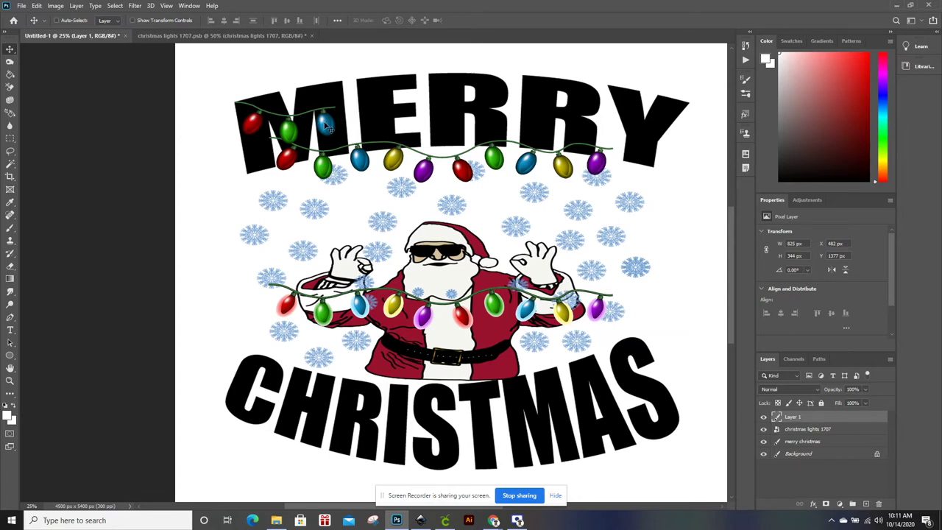
key("ctrl")
key("ctrl+t")
left_click_drag(336, 98, 332, 102)
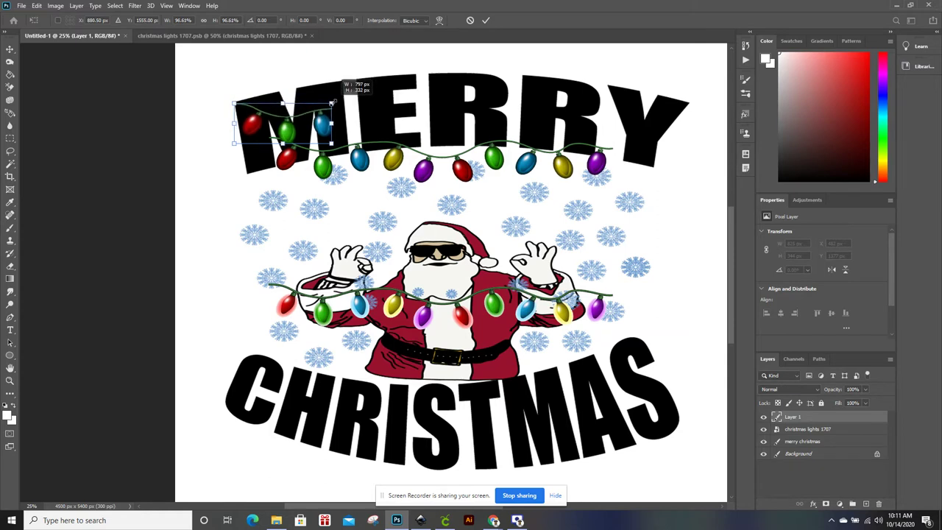
left_click_drag(337, 120, 346, 116)
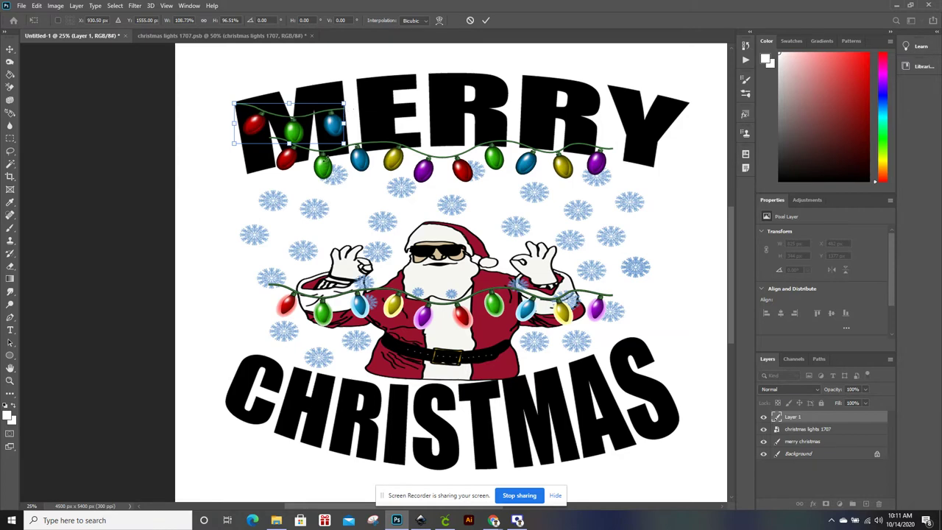
key("Return")
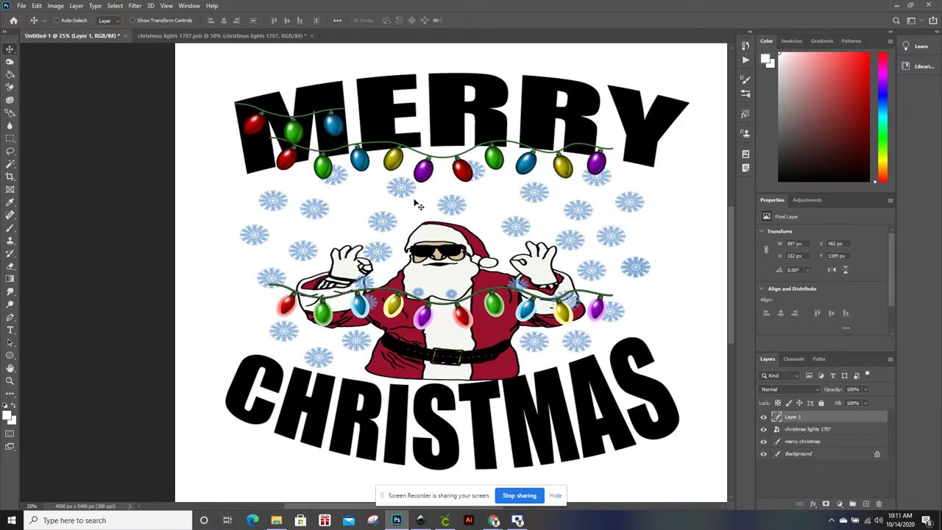
left_click_drag(400, 168, 396, 162)
Step: Delete the original christmas lights 1707 layer
left_click(808, 429)
left_click_drag(400, 168, 396, 251)
key("Delete")
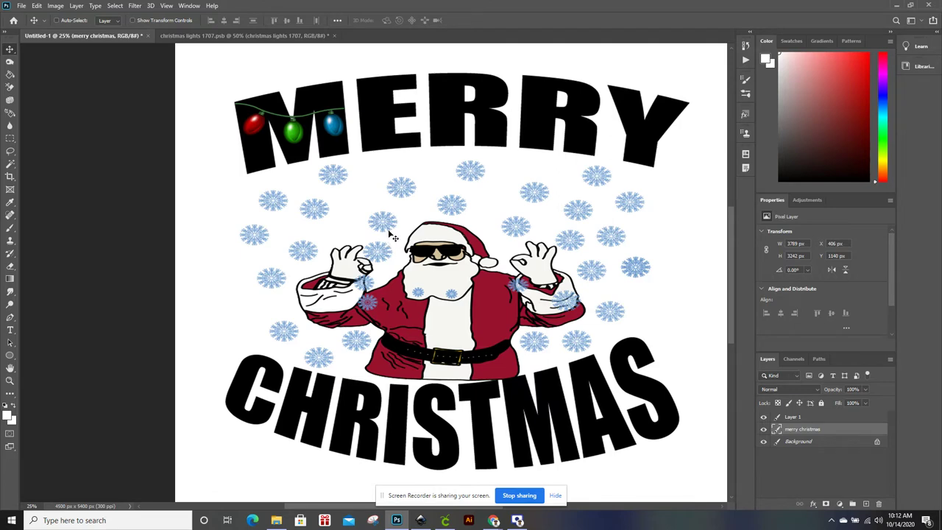
Step: Back in the lights file, shift the previous three-bulb piece up-left and clear the selection
left_click(250, 35)
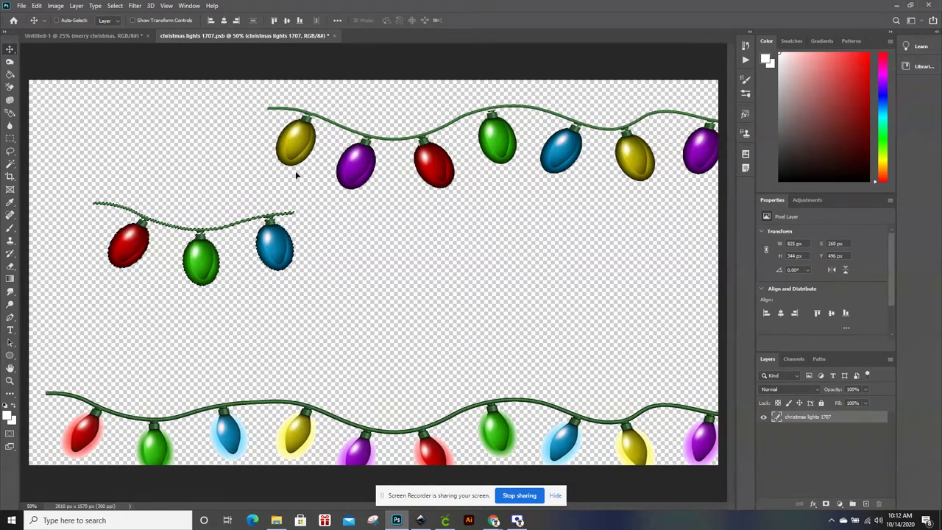
left_click_drag(273, 260, 248, 283)
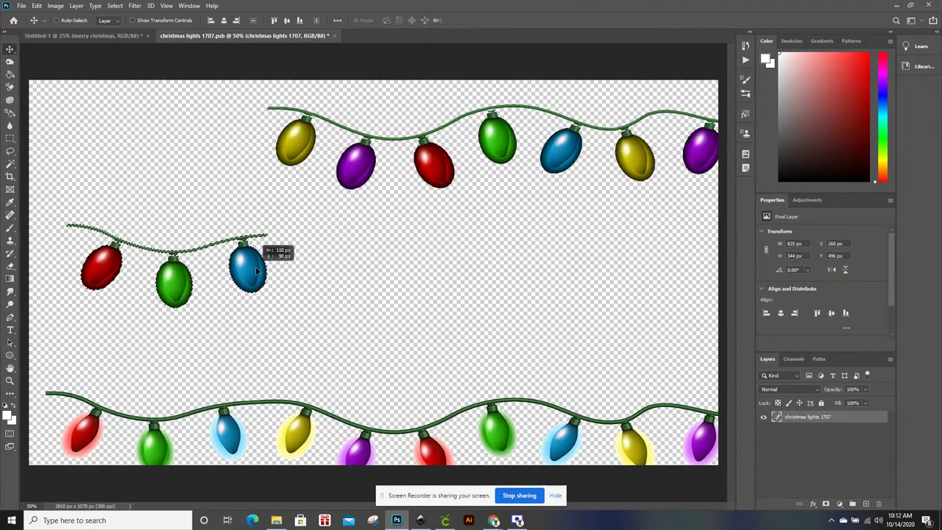
key("ctrl+d")
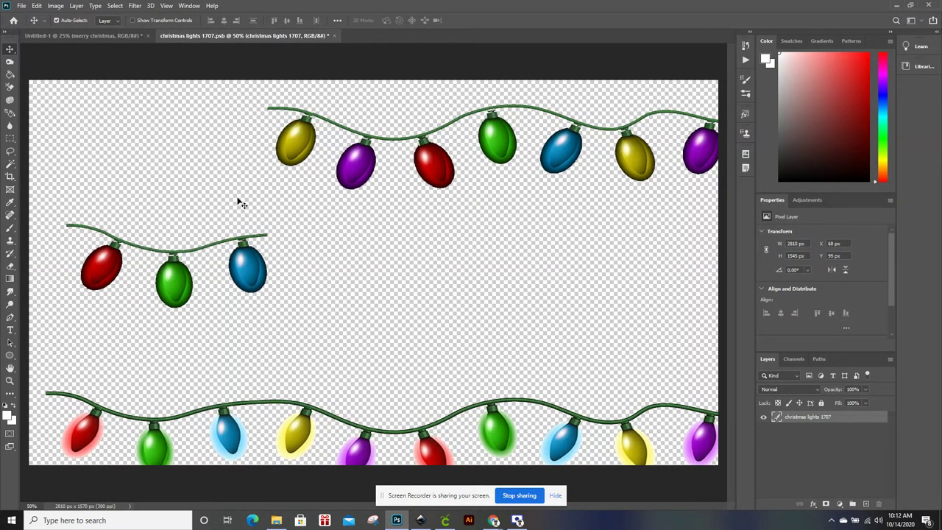
Step: Lasso the yellow, purple and red bulbs of the top strand and start moving them
left_click(10, 151)
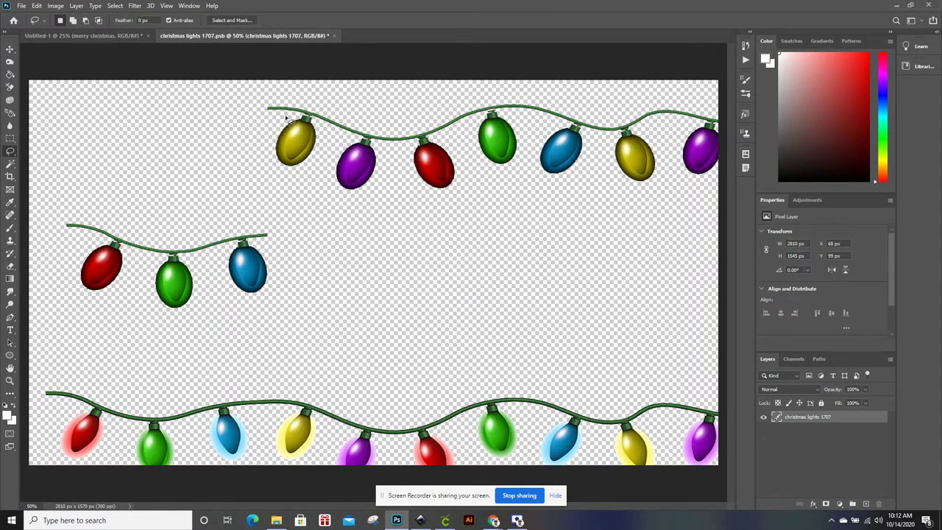
mouse_move(268, 106)
left_mouse_down()
mouse_move(390, 137)
mouse_move(419, 130)
mouse_move(460, 157)
mouse_move(463, 184)
mouse_move(451, 197)
mouse_move(423, 193)
mouse_move(410, 165)
mouse_move(414, 147)
mouse_move(383, 145)
left_mouse_up()
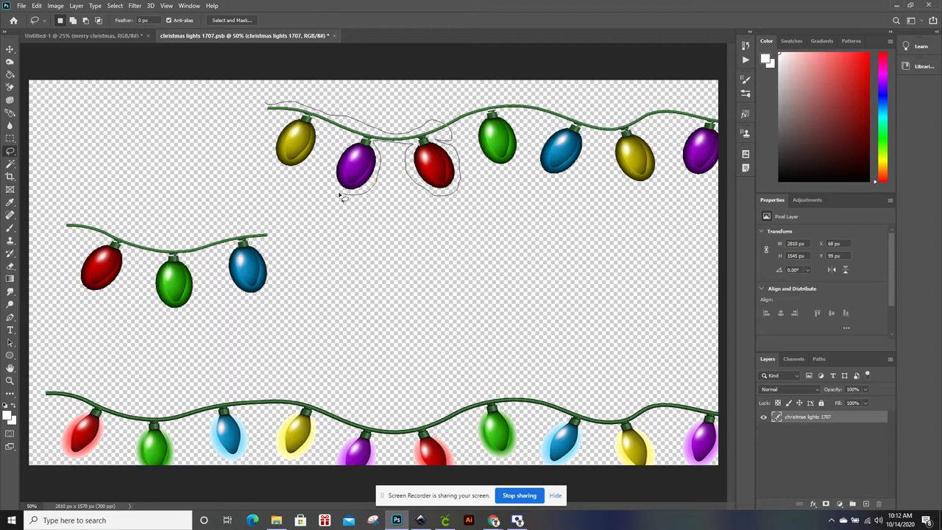
mouse_move(331, 175)
left_mouse_down()
mouse_move(357, 146)
mouse_move(324, 130)
mouse_move(301, 175)
mouse_move(270, 166)
mouse_move(296, 118)
mouse_move(265, 111)
left_mouse_up()
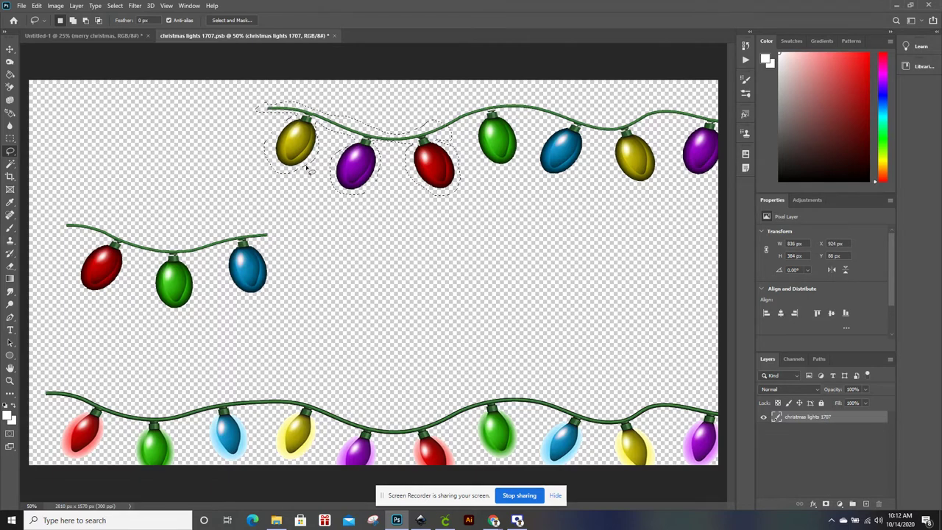
key("v")
left_click_drag(298, 158, 249, 106)
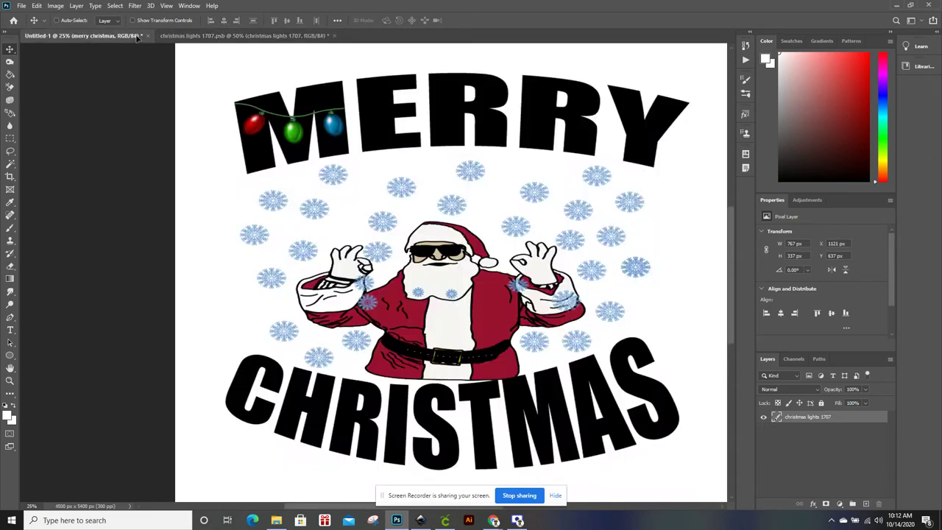
Step: Drag the yellow-purple-red bulbs into the design as Layer 2, placed after the blue bulb on MERRY
mouse_move(249, 106)
left_mouse_down()
mouse_move(266, 227)
mouse_move(277, 231)
left_mouse_up()
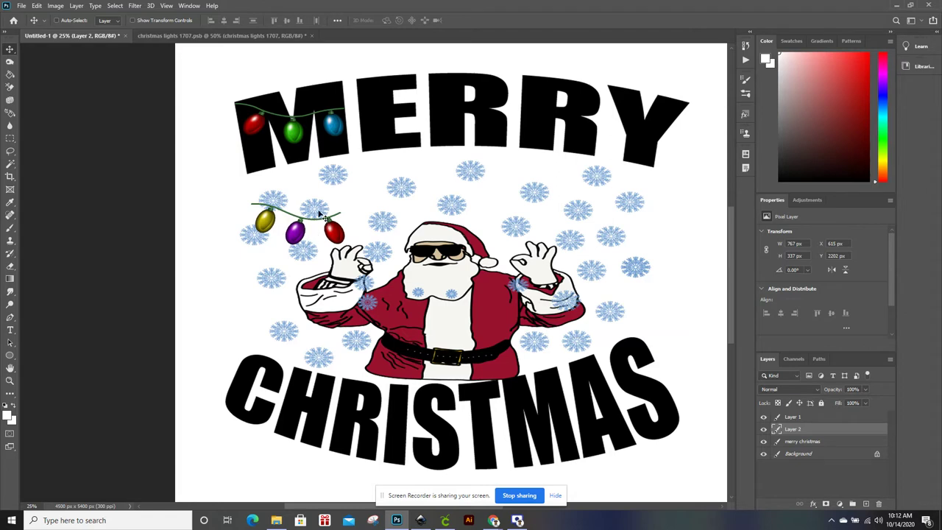
left_click_drag(297, 236, 390, 140)
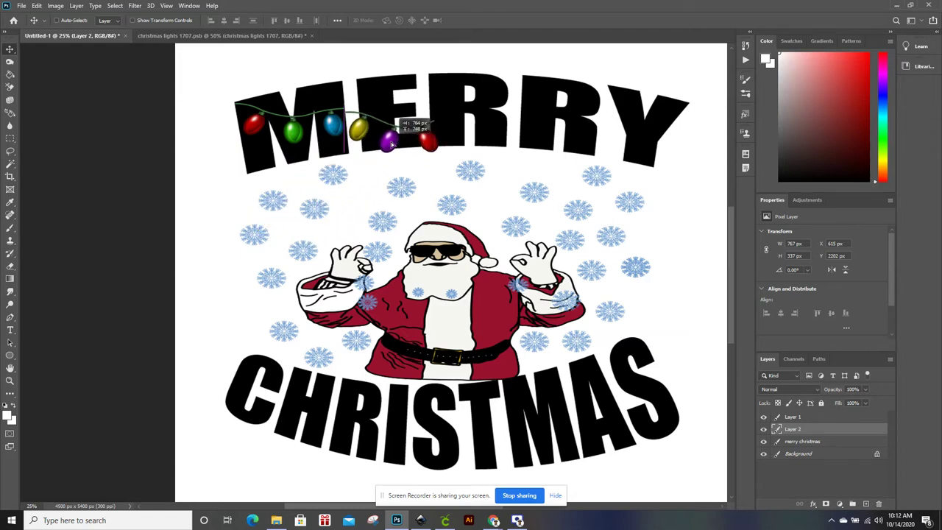
left_click_drag(390, 140, 394, 141)
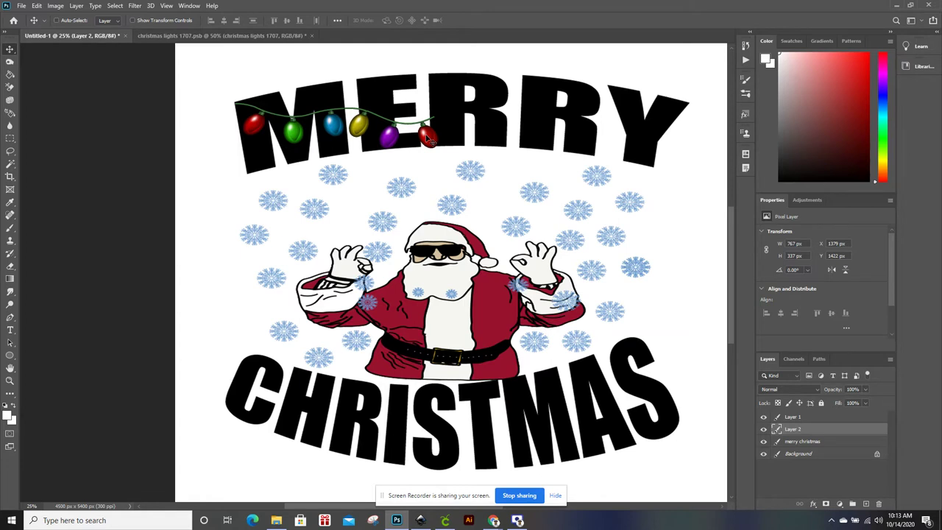
left_click_drag(375, 127, 377, 130)
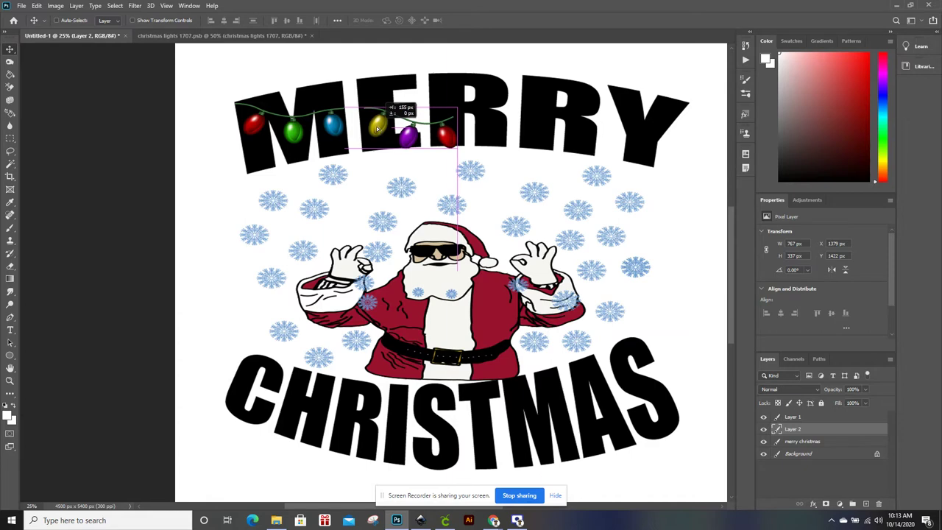
left_click_drag(377, 130, 380, 136)
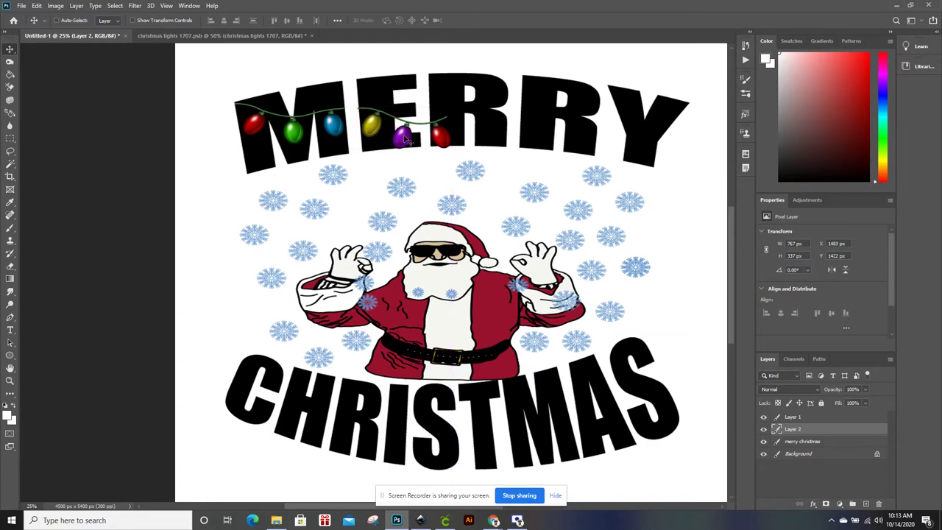
left_click_drag(434, 140, 444, 126)
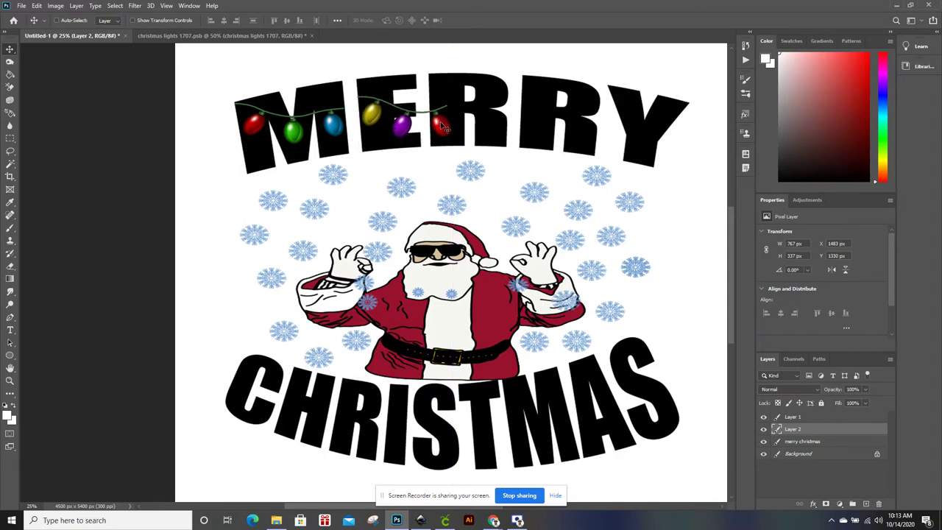
key("ctrl")
key("ctrl+t")
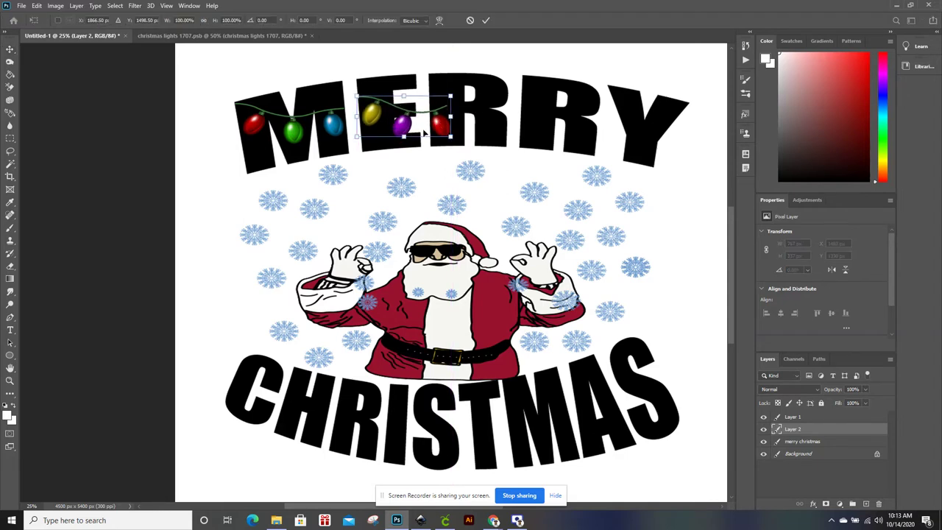
Step: Scale Layer 2's strand to about 88% × 84% and tilt it −10° to meet the blue bulb's wire
left_click_drag(450, 139, 437, 131)
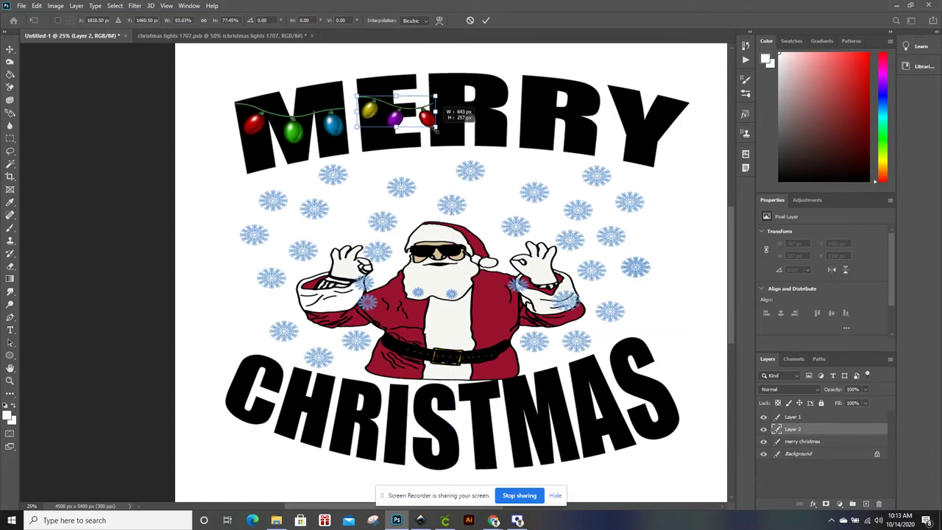
mouse_move(437, 130)
left_mouse_down()
mouse_move(382, 101)
mouse_move(379, 130)
left_mouse_up()
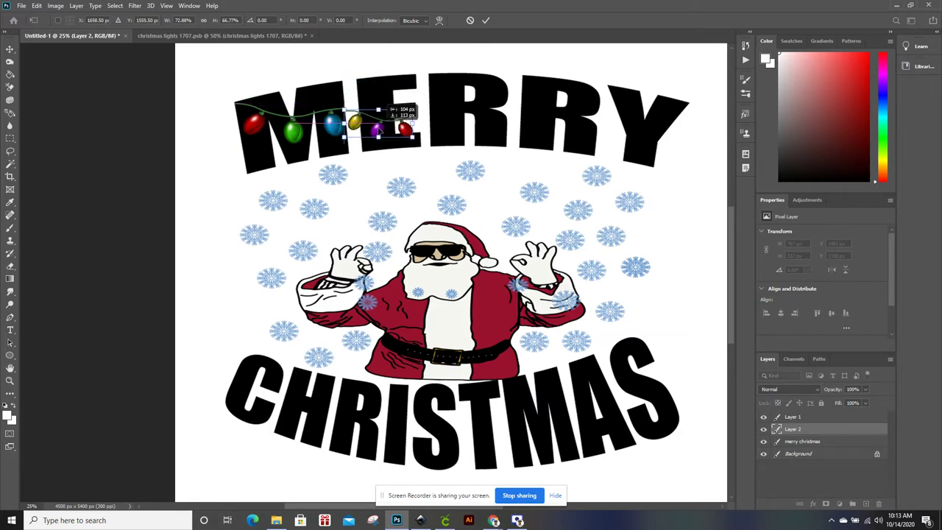
left_click_drag(379, 131, 379, 129)
mouse_move(379, 129)
left_mouse_down()
mouse_move(467, 122)
mouse_move(442, 107)
mouse_move(410, 134)
mouse_move(458, 144)
mouse_move(395, 134)
left_mouse_up()
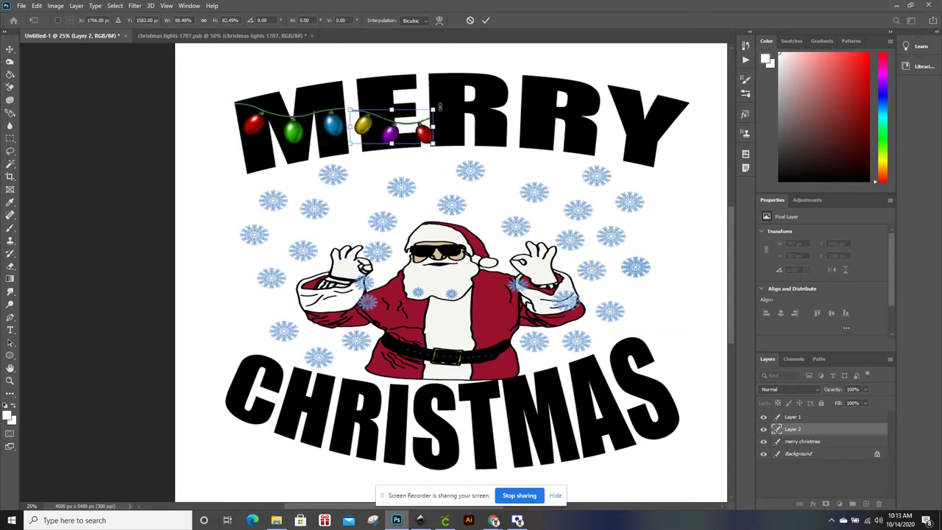
left_click_drag(434, 109, 462, 85)
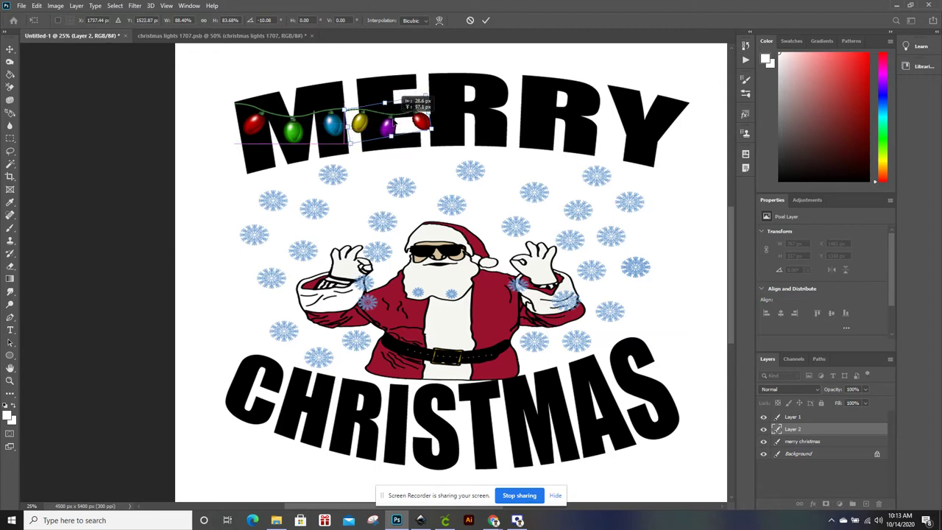
left_click_drag(394, 125, 381, 140)
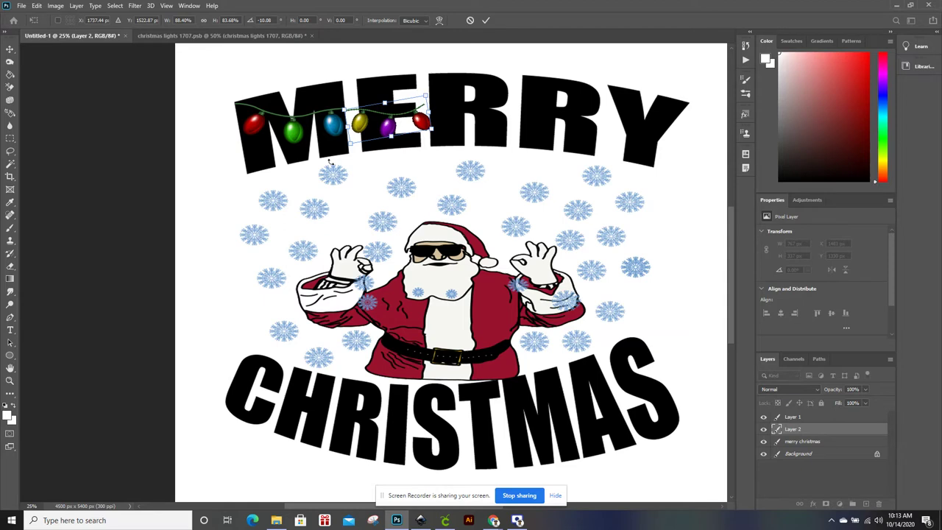
scroll(330, 161, "up", 2)
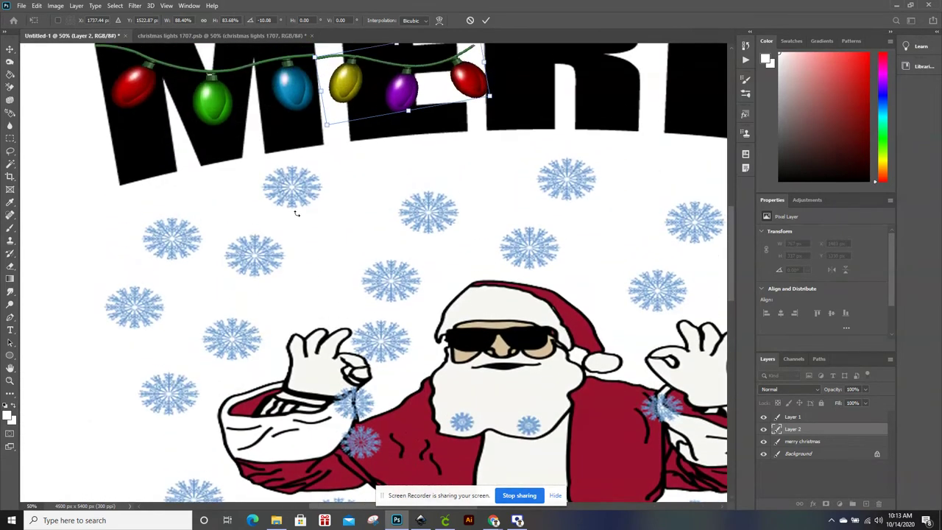
Step: Nudge Layer 2 up-left to join the cord, apply the transform, and fine-tune its position
scroll(296, 213, "up", 3)
left_click_drag(351, 179, 348, 180)
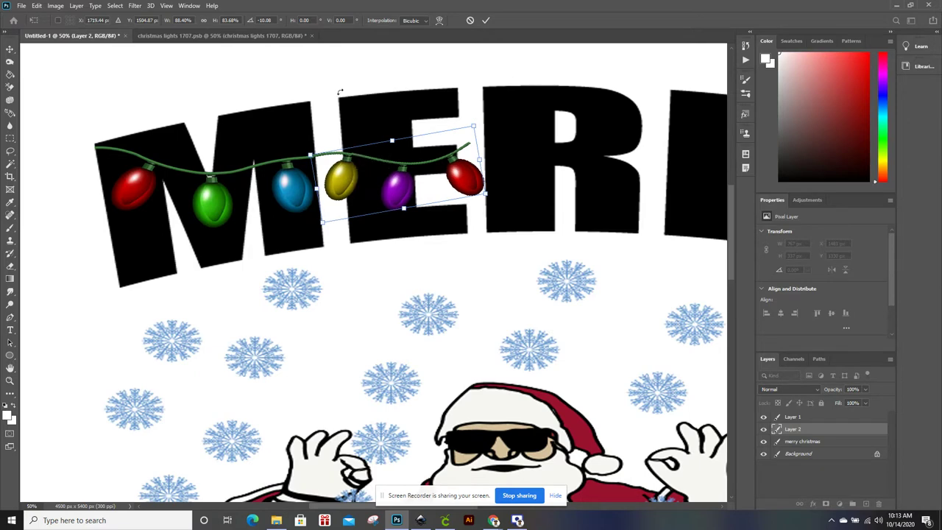
left_click(11, 50)
left_click_drag(343, 176, 340, 182)
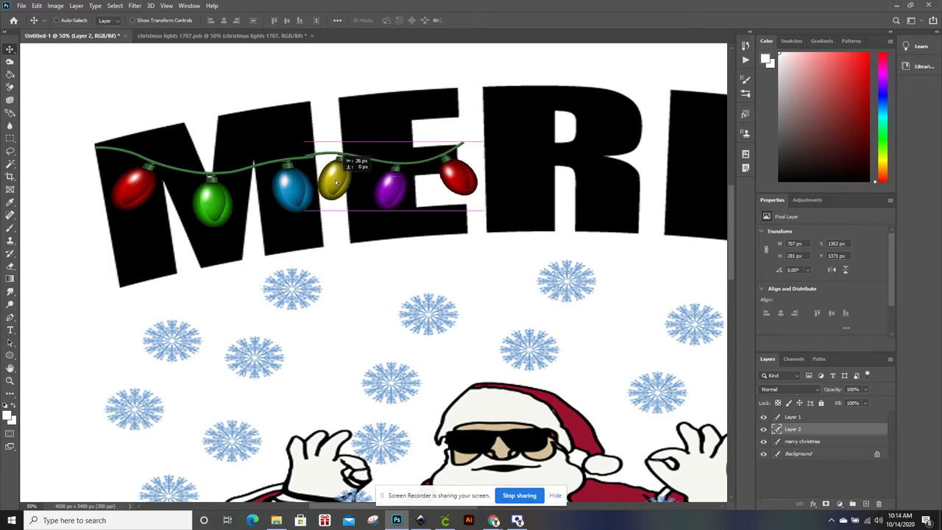
left_click_drag(340, 183, 343, 185)
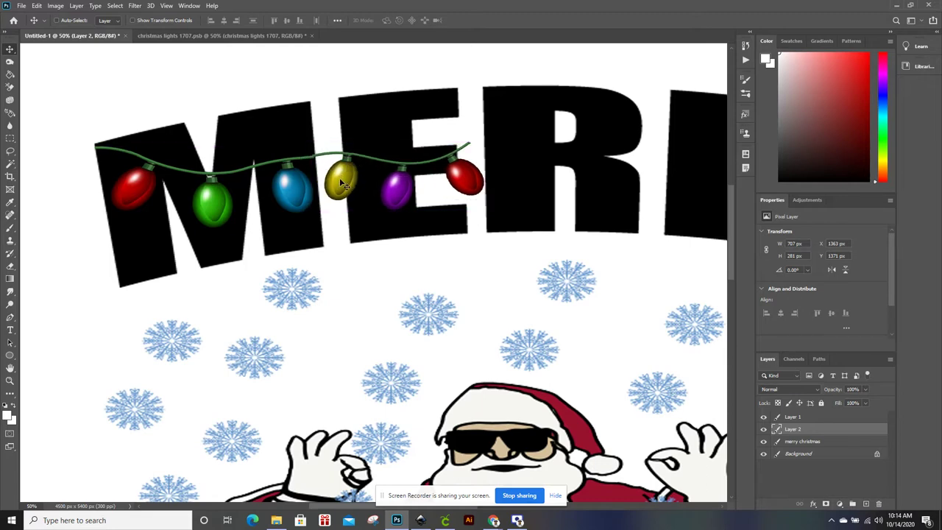
Step: Lower and settle the strand so its cord connects with the first strand's wire
scroll(316, 175, "up", 5)
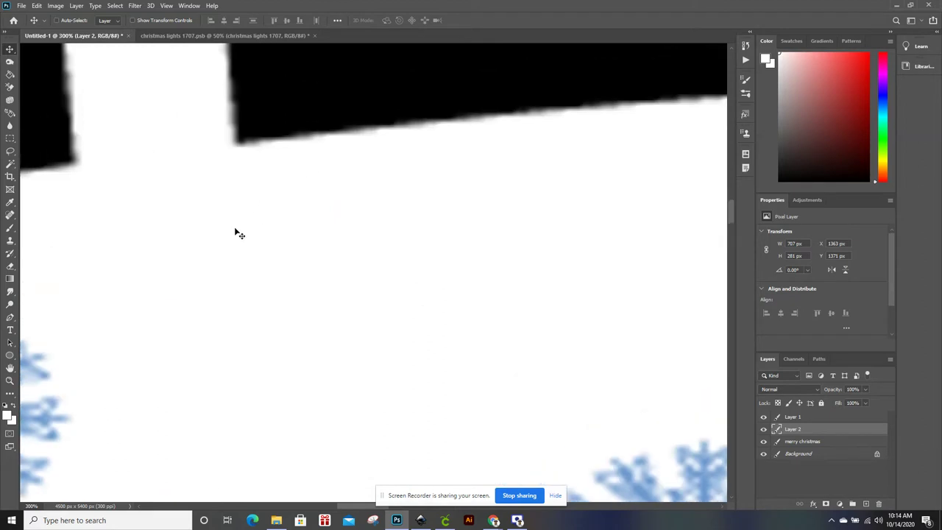
scroll(229, 240, "up", 3)
scroll(228, 240, "up", 3)
scroll(227, 238, "up", 2)
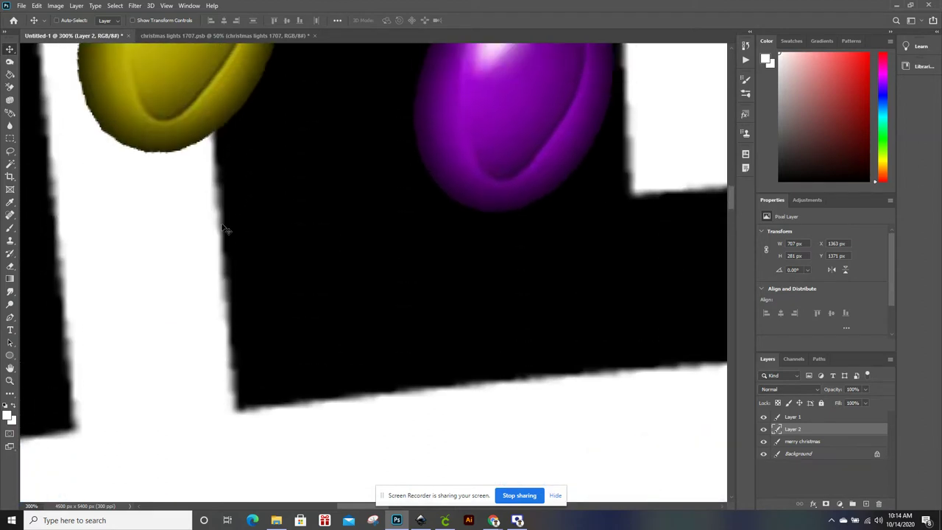
scroll(227, 235, "up", 2)
scroll(227, 236, "up", 2)
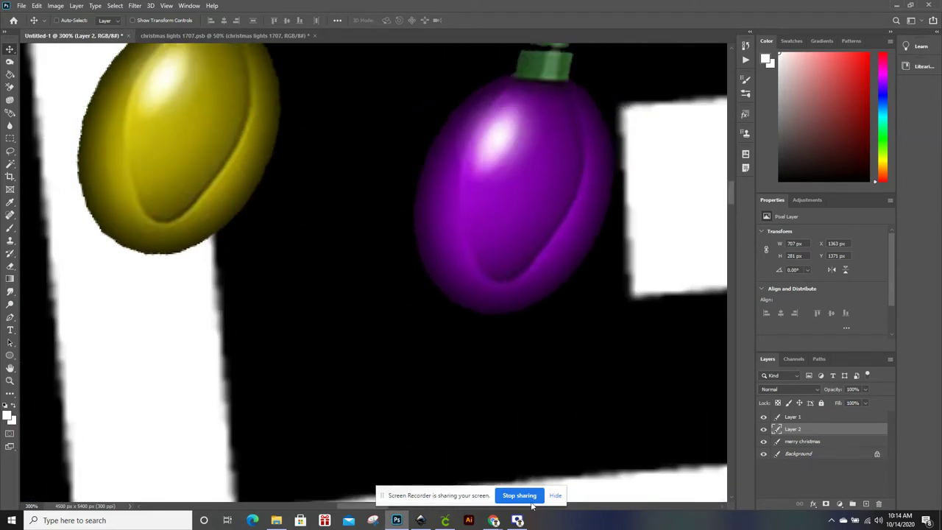
left_click(556, 496)
left_click_drag(373, 508, 349, 508)
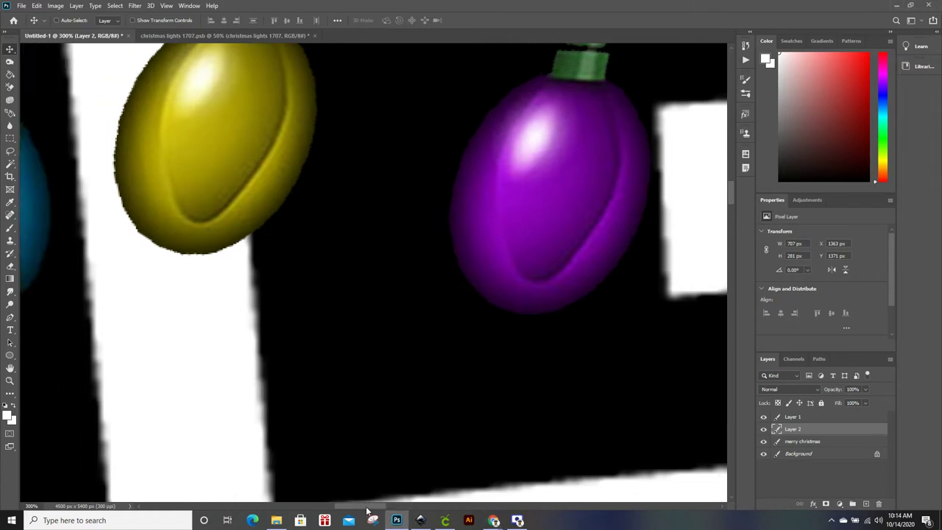
scroll(414, 439, "up", 3)
scroll(414, 439, "up", 2)
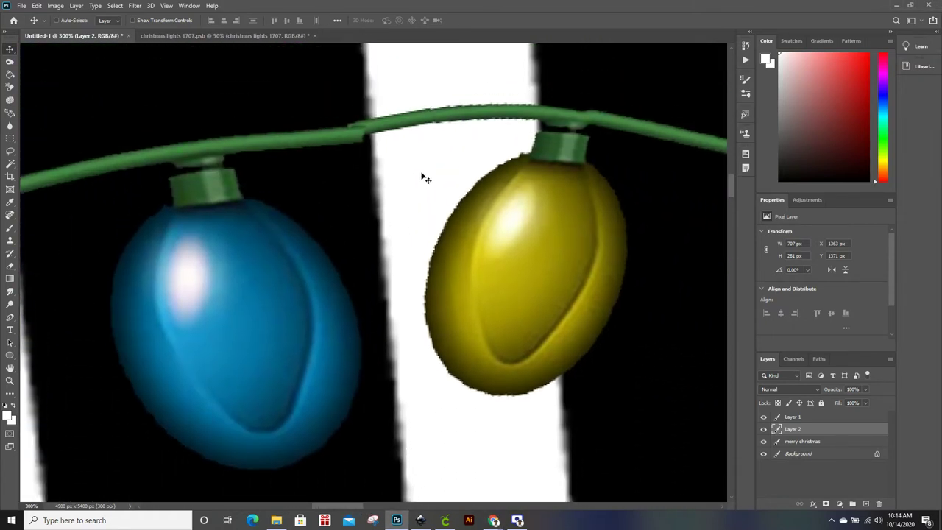
left_click_drag(382, 133, 377, 136)
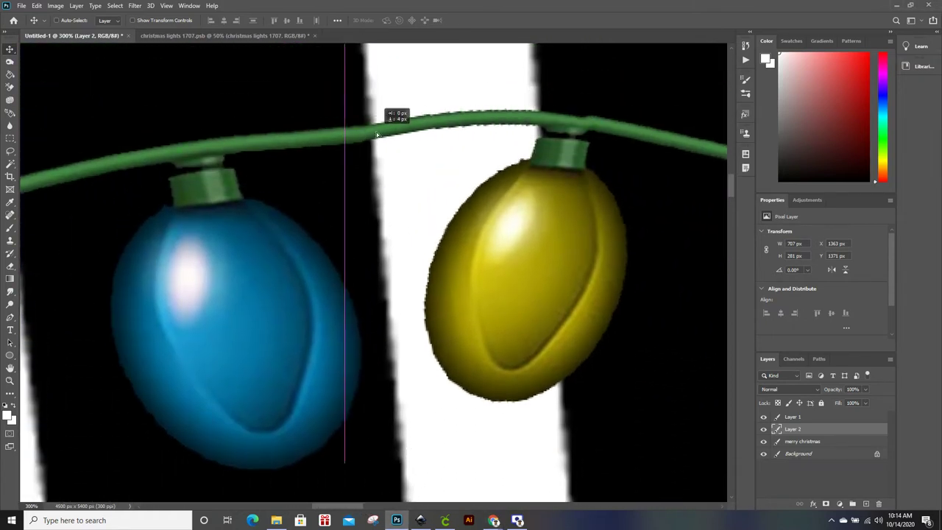
left_click_drag(377, 135, 383, 126)
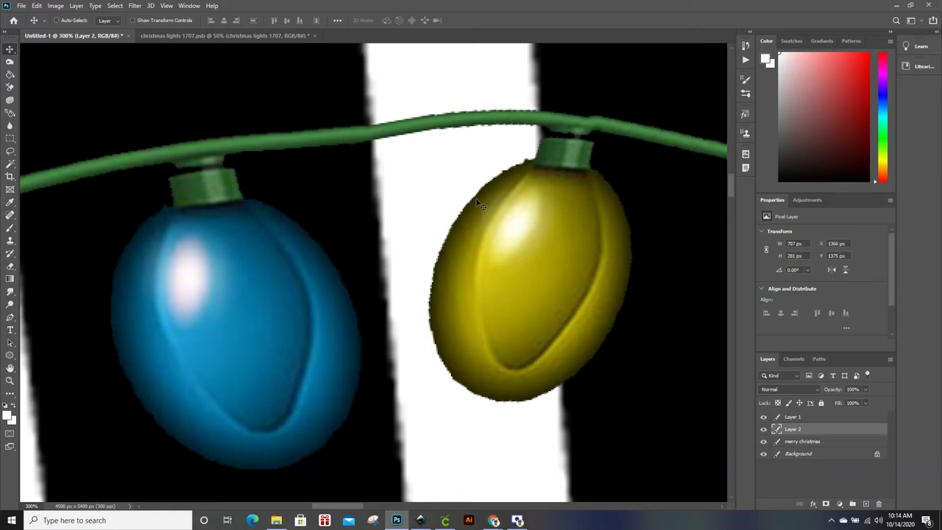
Step: Zoom out to view the six-bulb MERRY strand and return to christmas lights 1707.psb
key("ctrl")
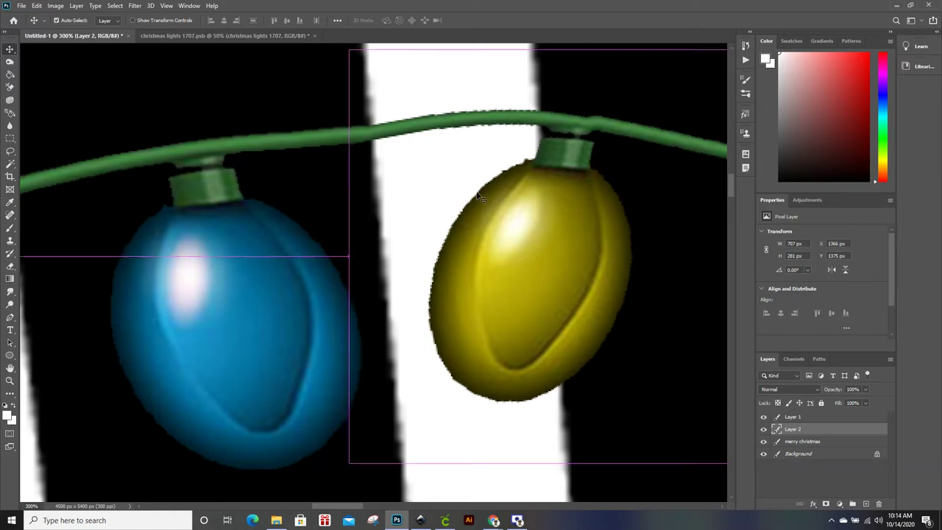
key("ctrl+minus")
key("ctrl+minus")
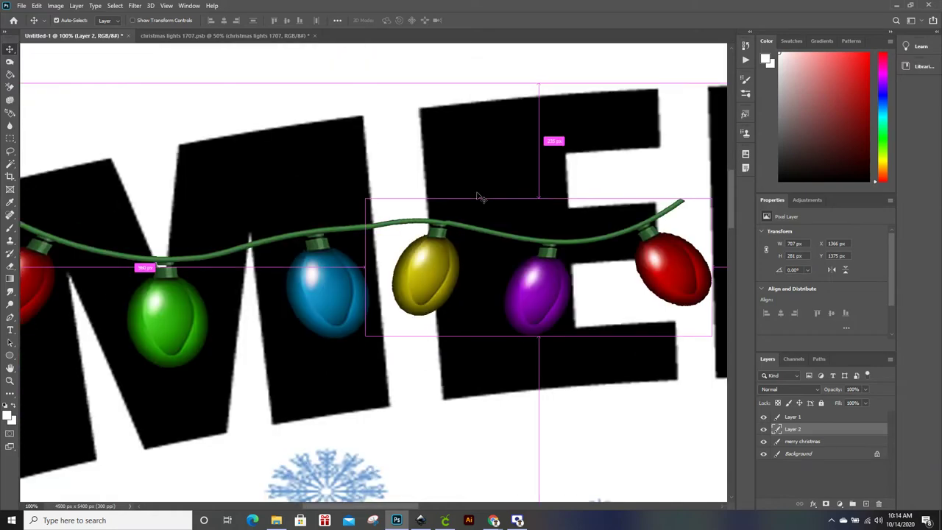
key("ctrl+minus")
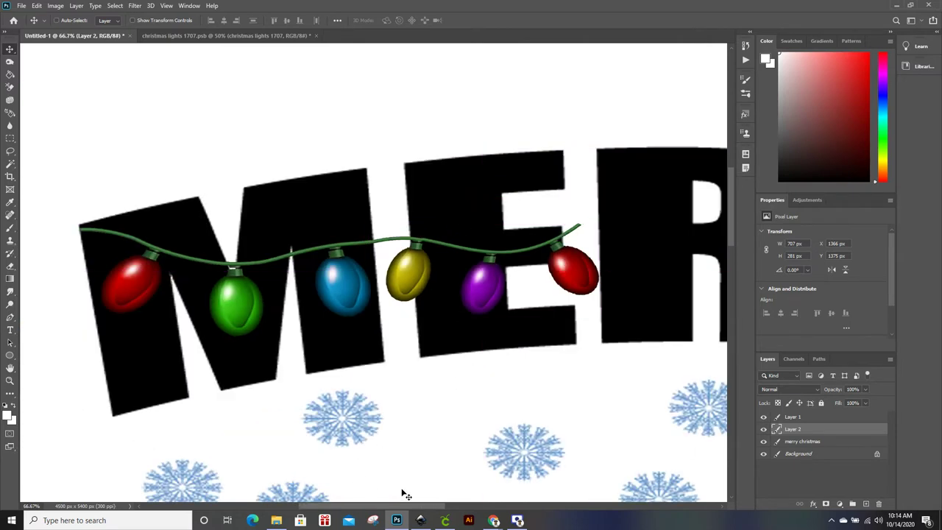
left_click_drag(394, 508, 432, 508)
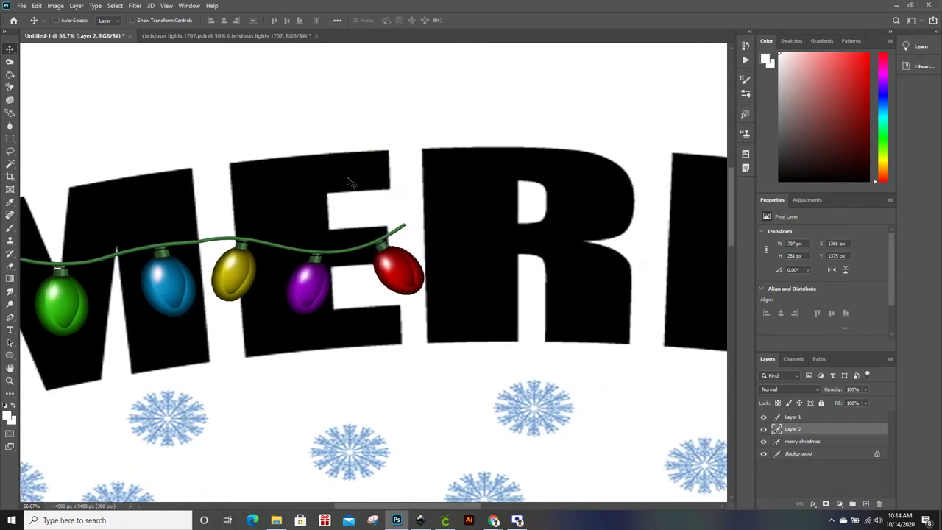
left_click(235, 36)
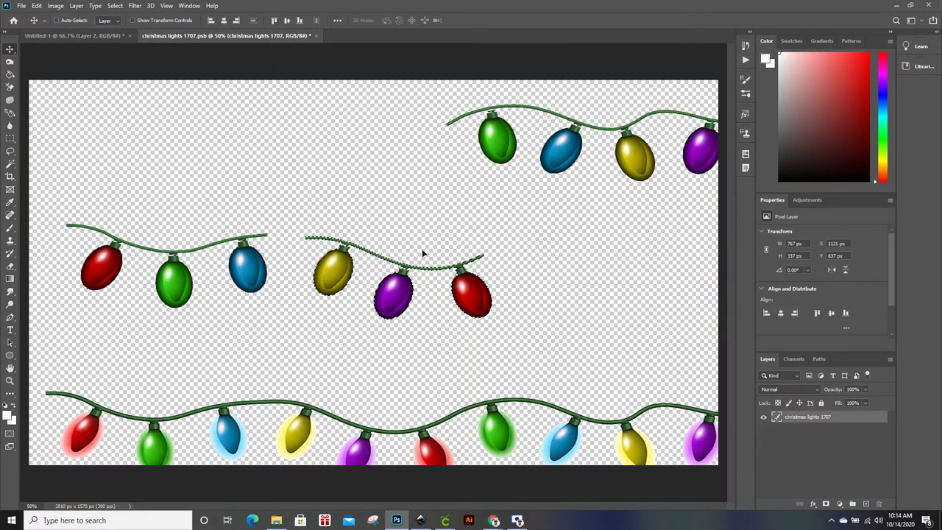
Step: Move the yellow-purple-red strand aside to the top left and clear the selection
left_click_drag(431, 272, 208, 182)
key("ctrl+d")
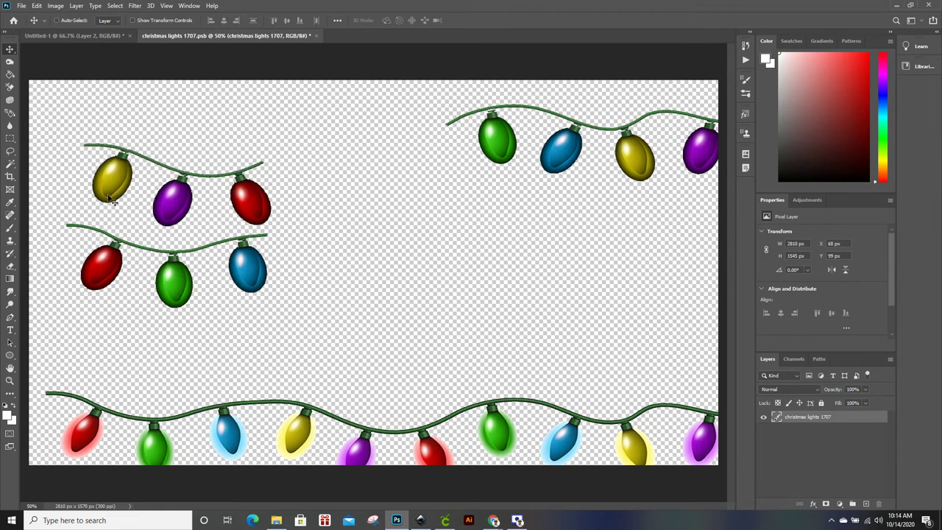
left_click(10, 163)
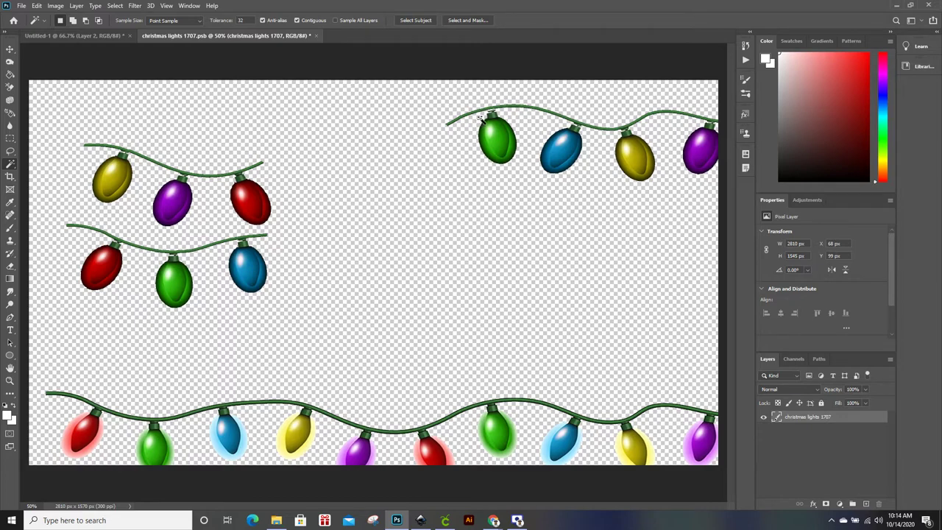
left_click(438, 118)
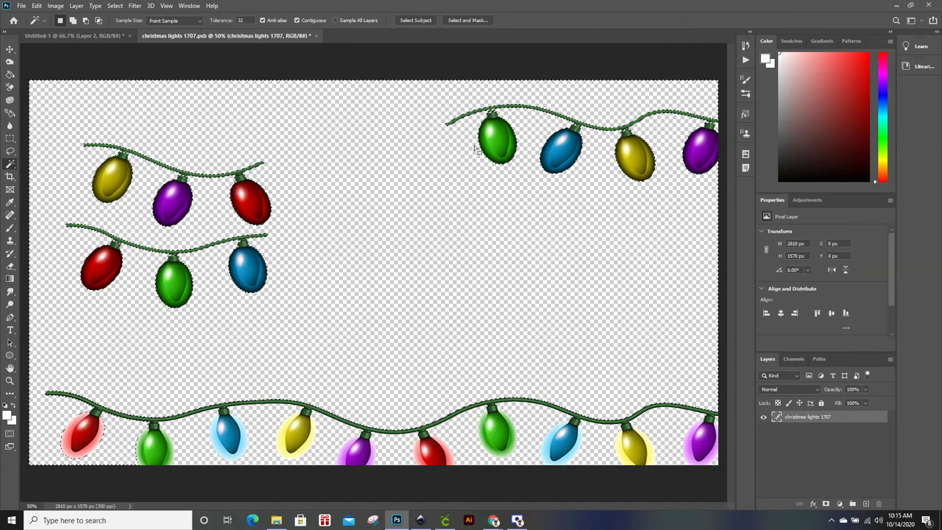
key("ctrl+d")
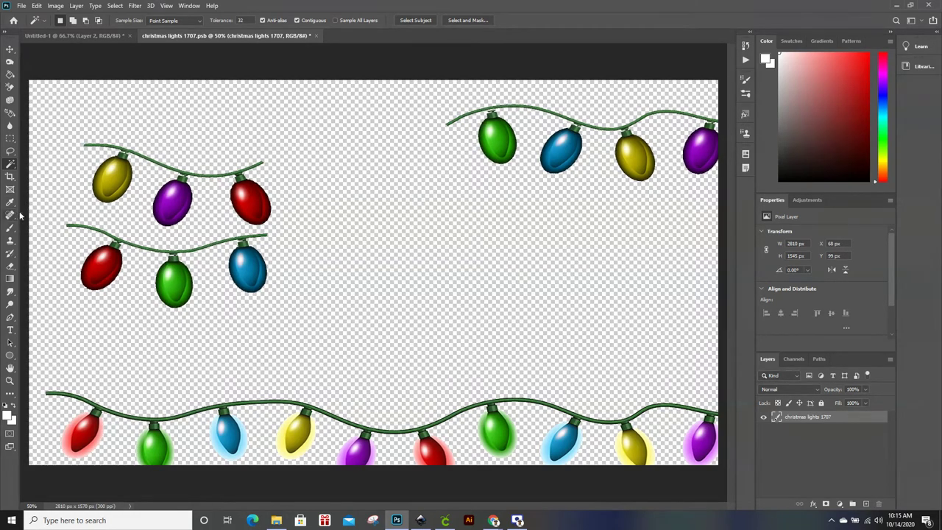
Step: Lasso the green, blue and yellow bulbs of the top-right strand and move them as Layer 3
left_click(10, 152)
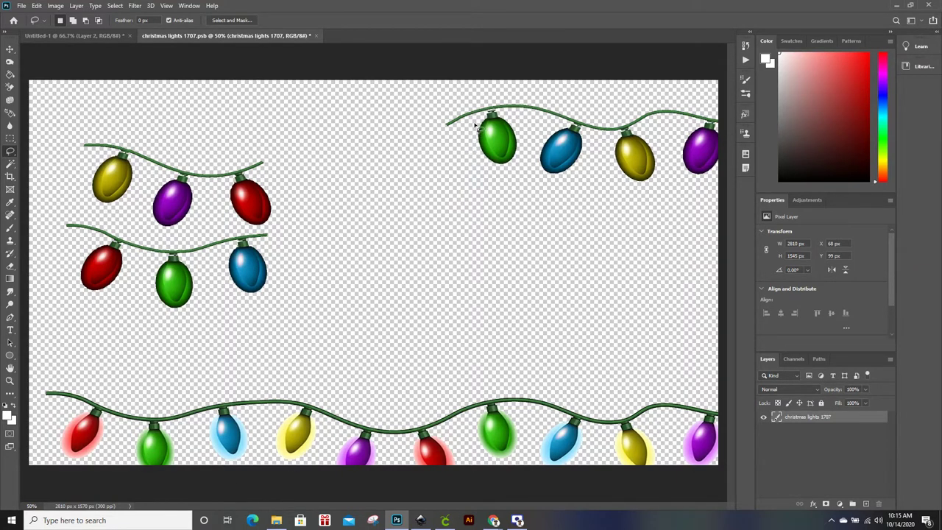
mouse_move(470, 128)
left_mouse_down()
mouse_move(495, 106)
mouse_move(595, 117)
mouse_move(656, 106)
left_mouse_up()
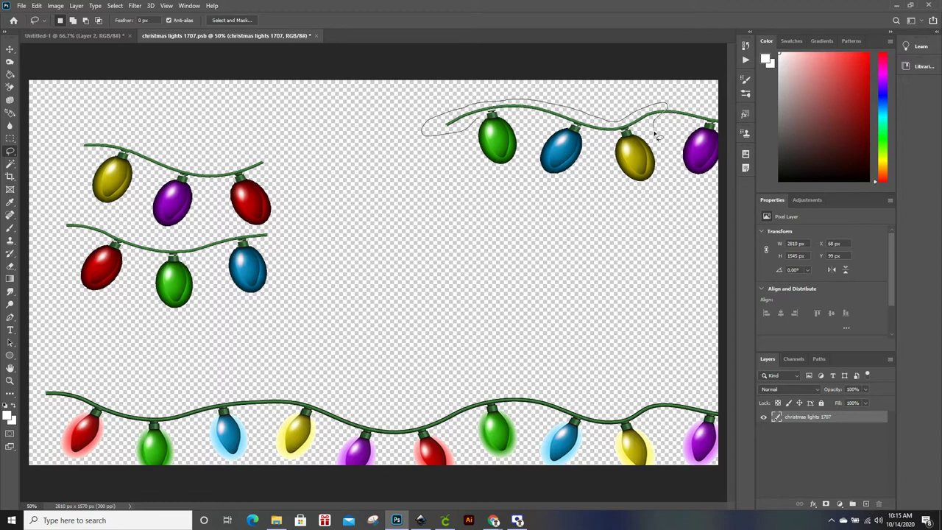
left_click_drag(662, 155, 663, 184)
mouse_move(619, 145)
left_mouse_down()
mouse_move(603, 140)
mouse_move(563, 178)
mouse_move(548, 144)
mouse_move(565, 127)
mouse_move(541, 117)
mouse_move(528, 153)
mouse_move(503, 177)
mouse_move(480, 158)
mouse_move(475, 125)
mouse_move(473, 162)
mouse_move(417, 222)
left_mouse_up()
key("v")
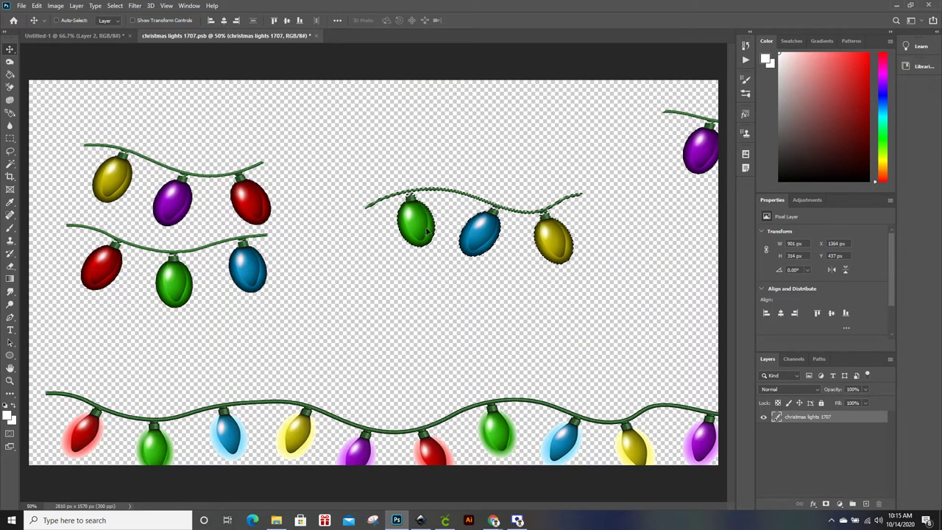
mouse_move(372, 188)
left_mouse_down()
mouse_move(374, 245)
mouse_move(461, 236)
mouse_move(463, 250)
left_mouse_up()
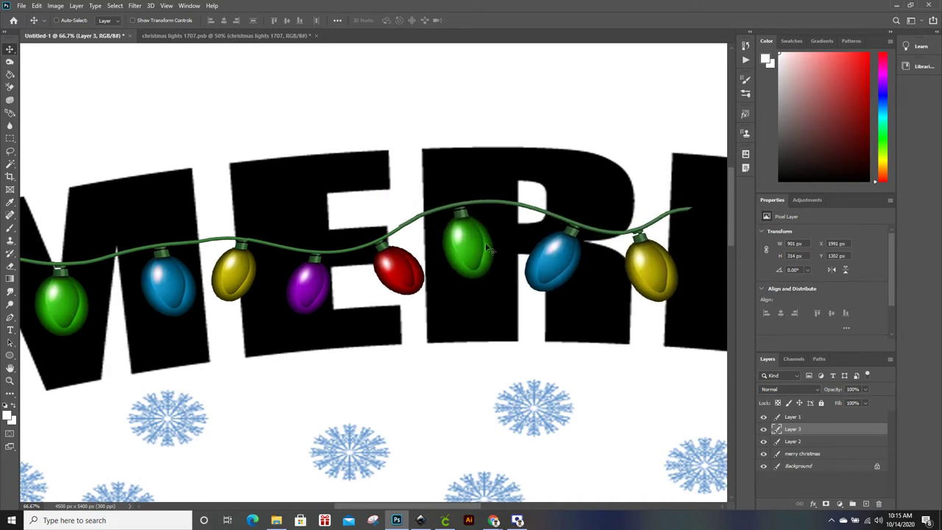
Step: Scale Layer 3's bulb section to about 97% × 81% and nudge it into place
key("ctrl+t")
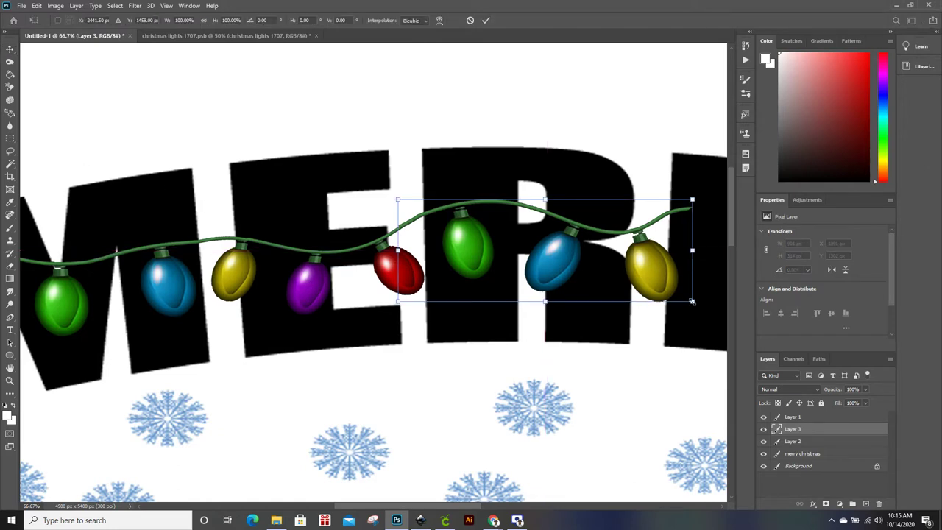
left_click_drag(692, 301, 684, 280)
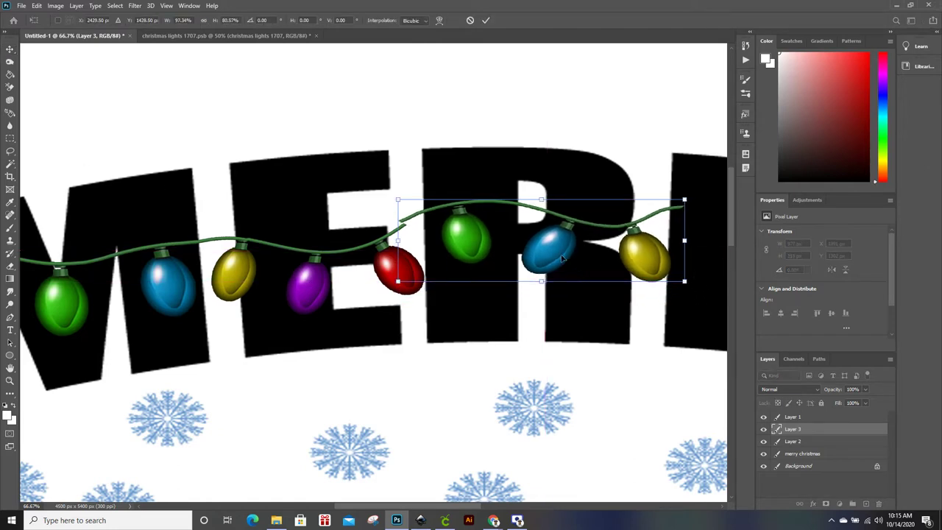
left_click_drag(558, 262, 560, 260)
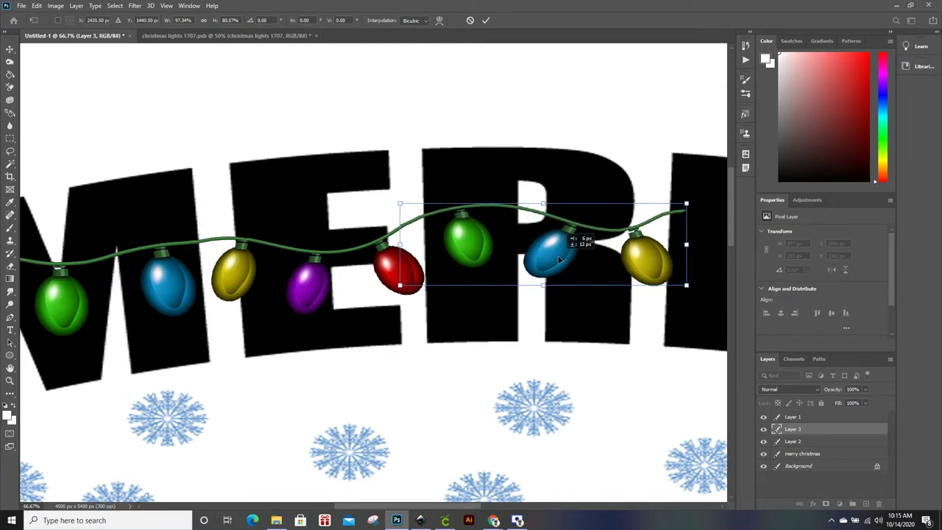
left_click_drag(560, 261, 558, 261)
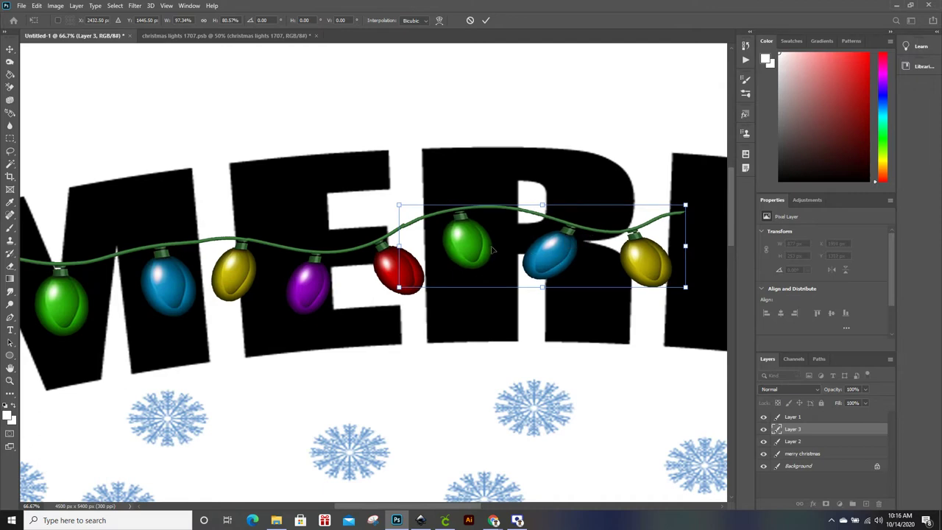
Step: Zoom in and line up the new section's wire end with the red bulb's wire
key("ctrl+plus")
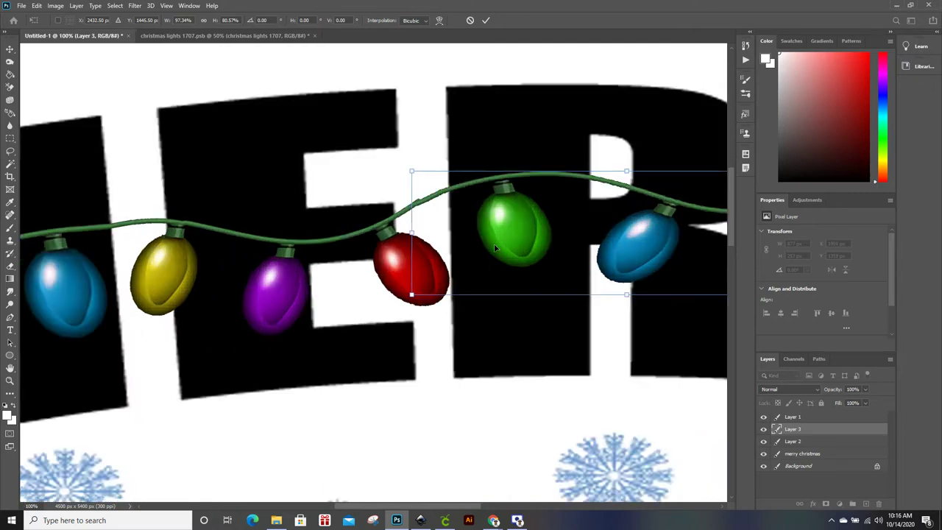
key("ctrl+plus")
left_click_drag(479, 129, 489, 120)
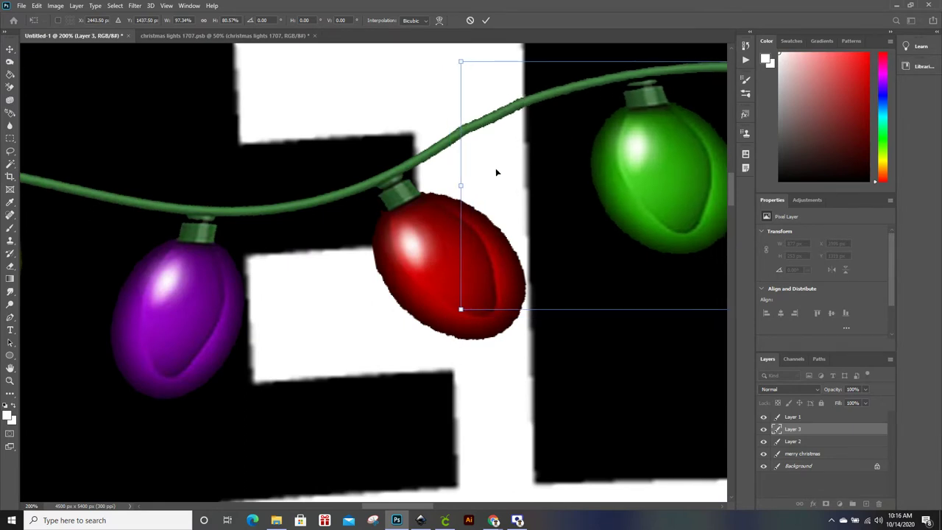
scroll(508, 210, "up", 3)
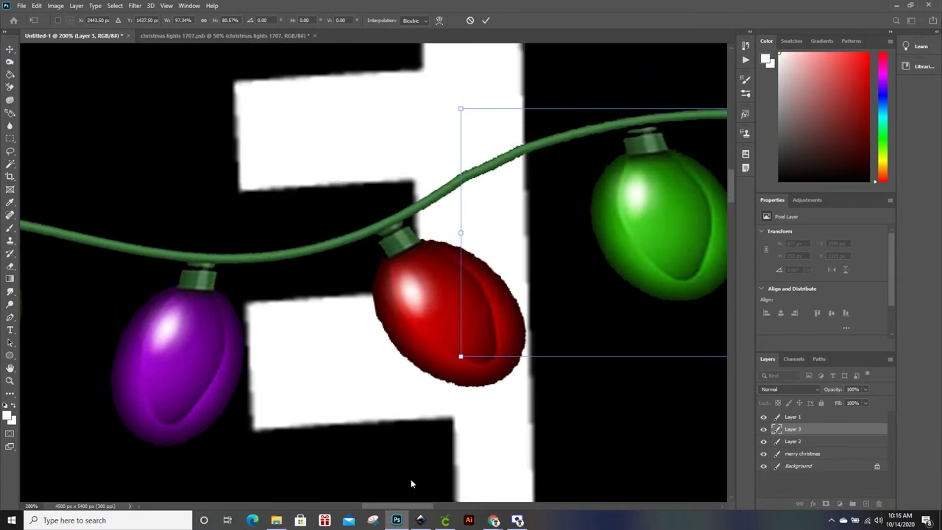
left_click_drag(408, 507, 492, 507)
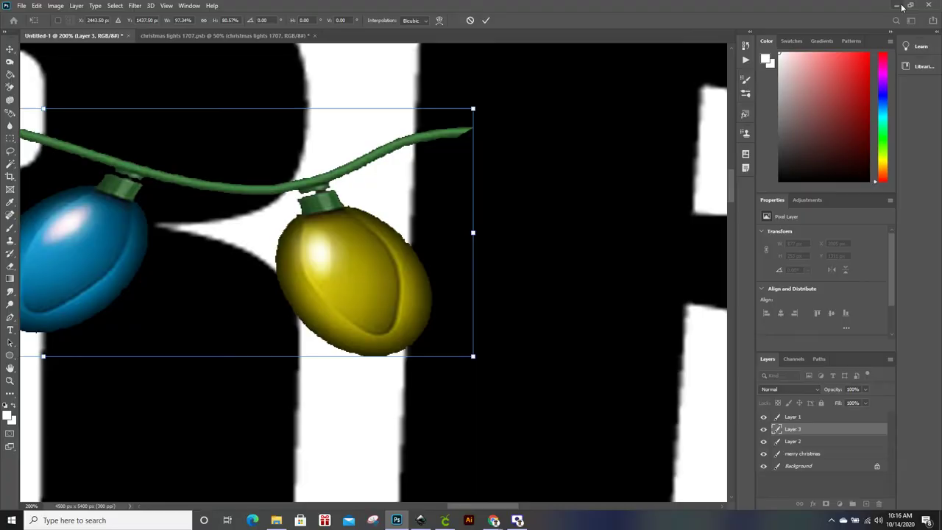
left_click(895, 6)
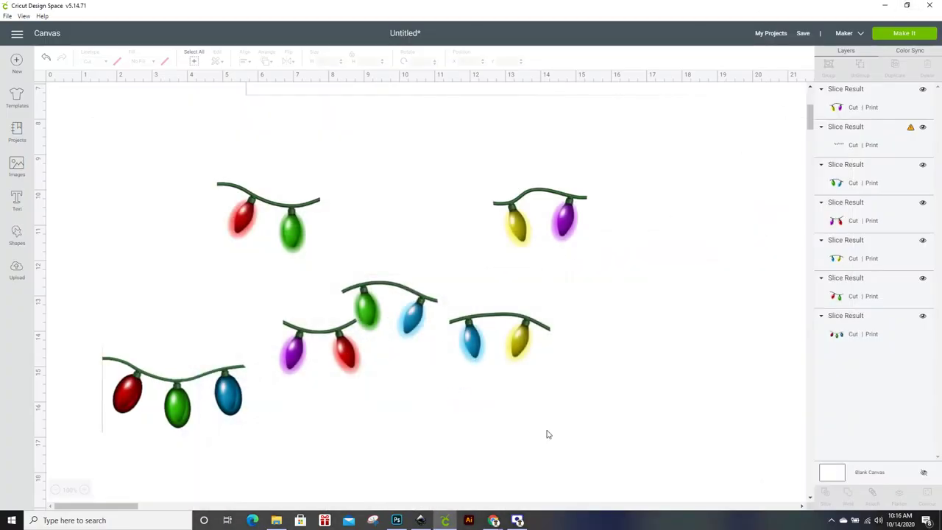
left_click(396, 521)
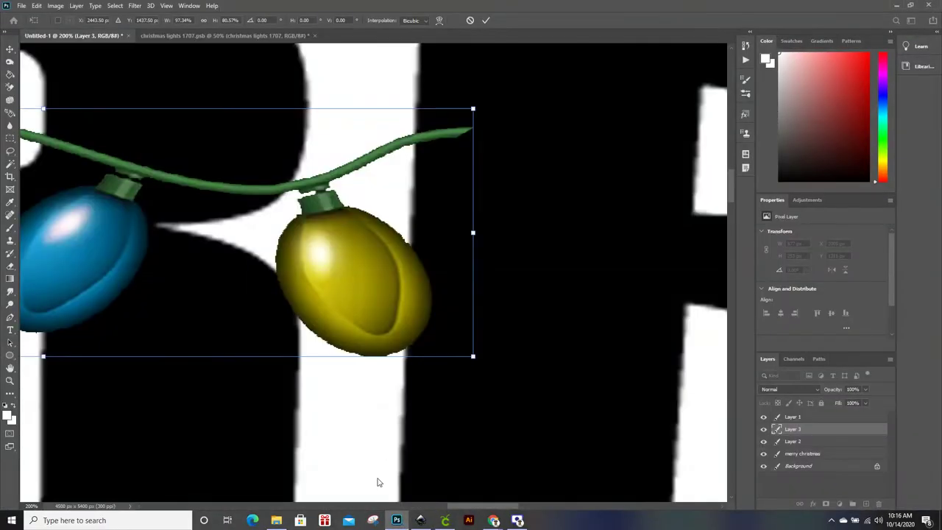
Step: Zoom out, commit Layer 3's resize, and return to the christmas lights 1707.psb file
key("ctrl+minus")
key("ctrl+minus")
key("ctrl+minus")
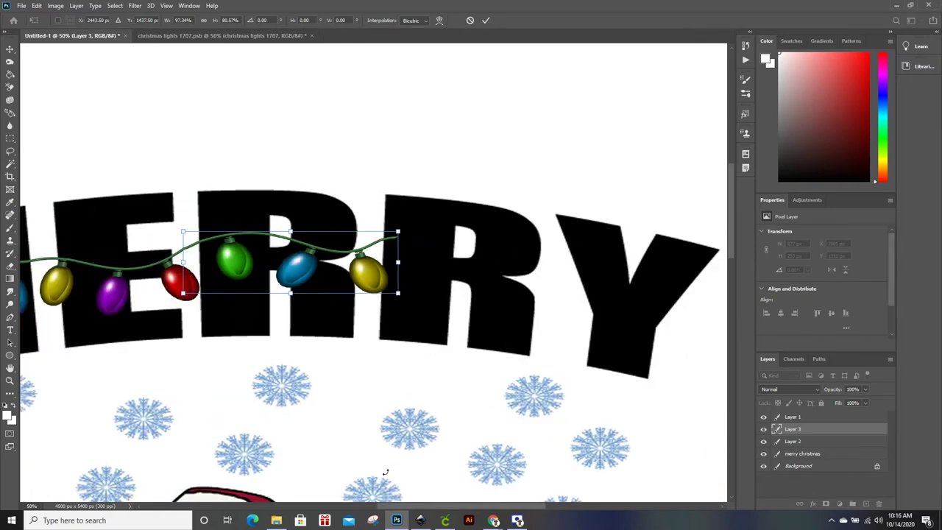
key("ctrl+minus")
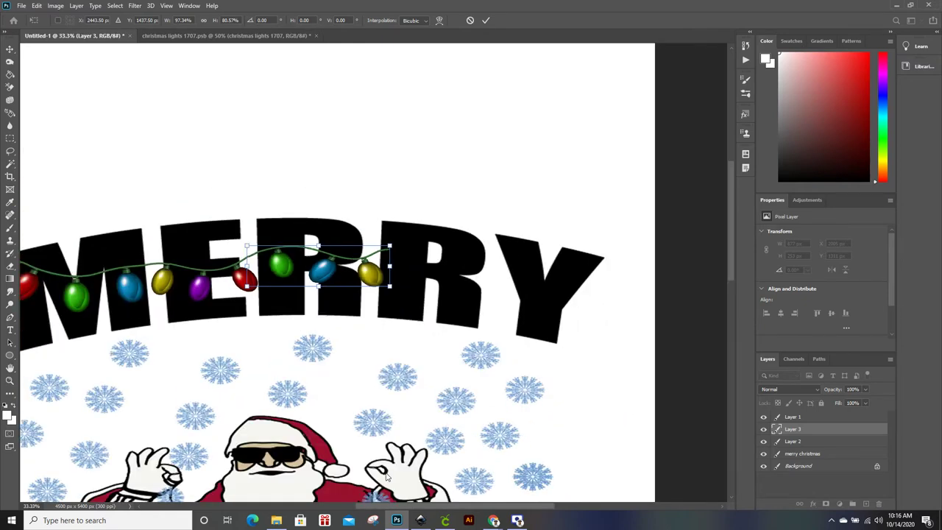
left_click(229, 35)
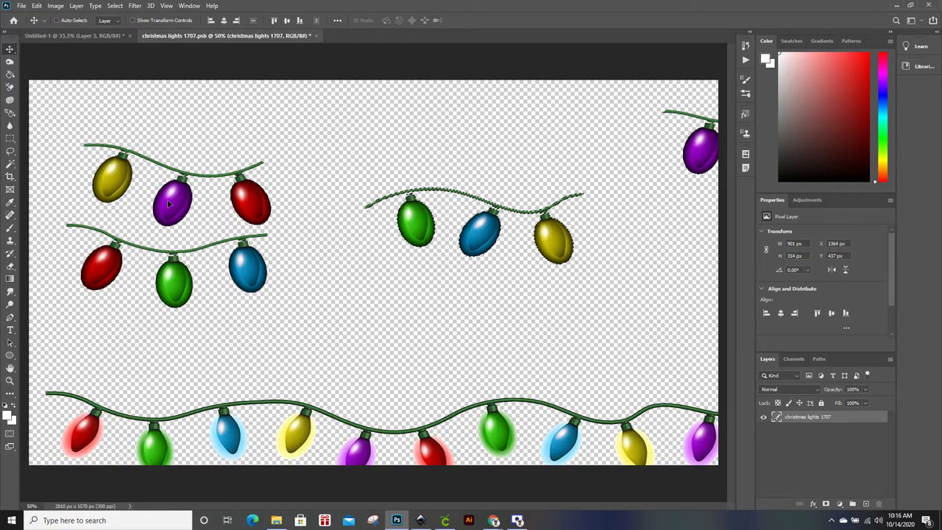
Step: Shift the middle strand and the lights layer slightly within the christmas lights file
mouse_move(182, 178)
left_mouse_down()
mouse_move(199, 200)
mouse_move(229, 183)
left_mouse_up()
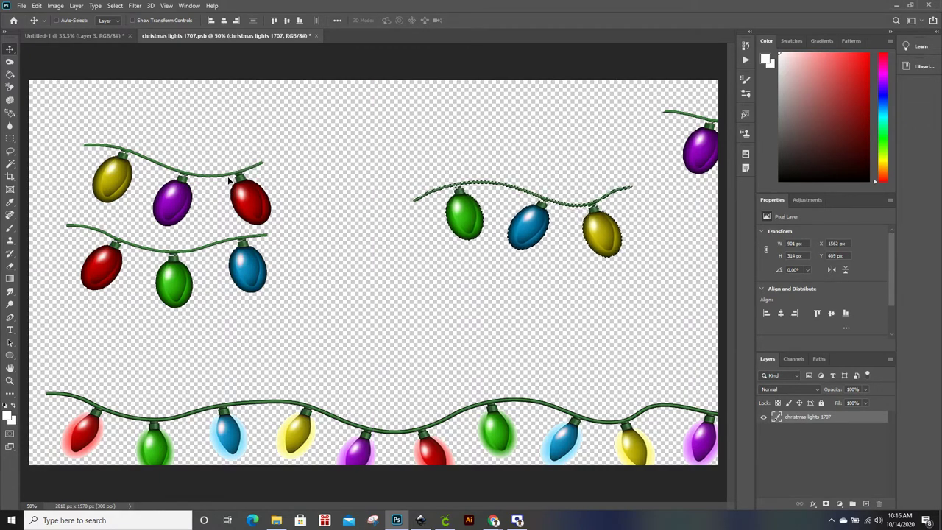
key("ctrl+d")
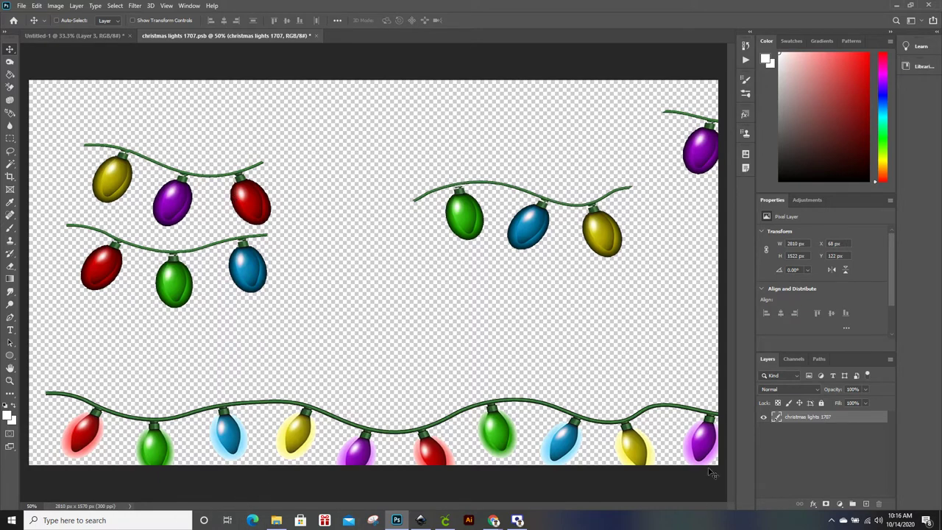
left_click_drag(707, 160, 718, 156)
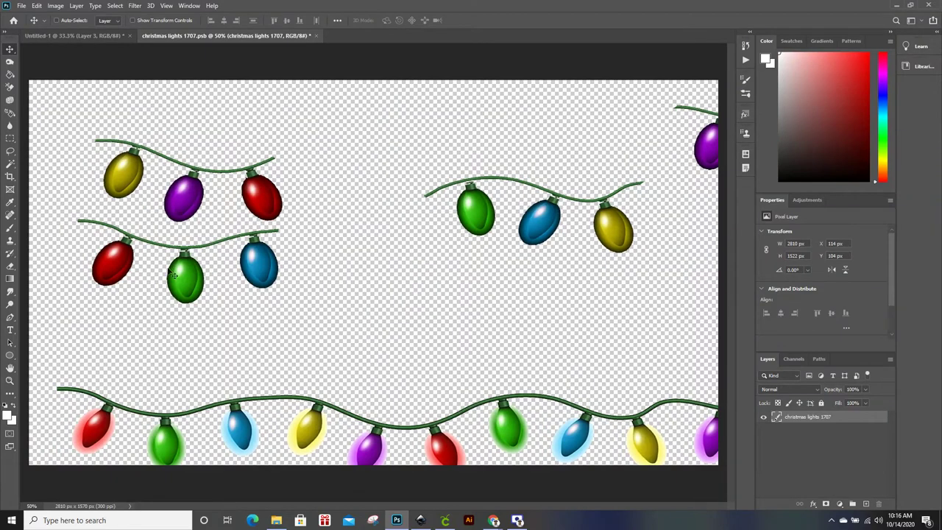
left_click(96, 36)
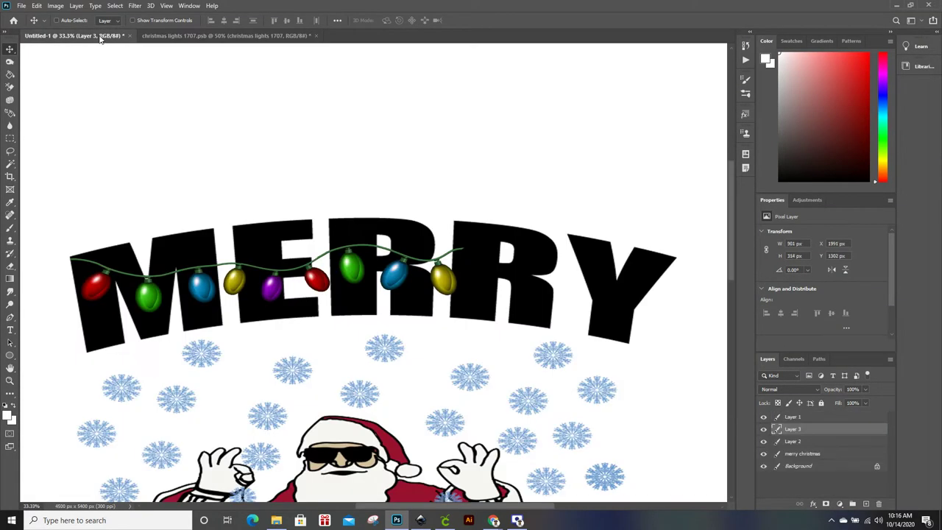
left_click(195, 36)
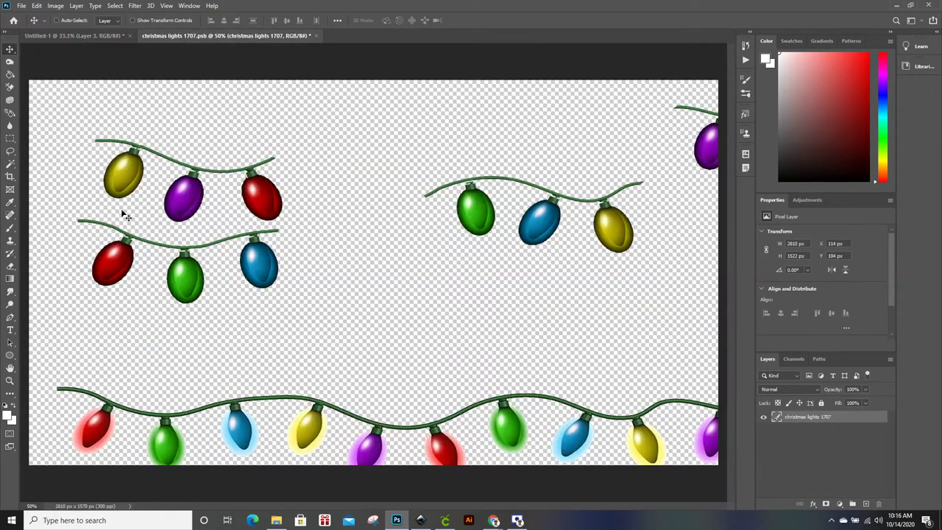
left_click(10, 151)
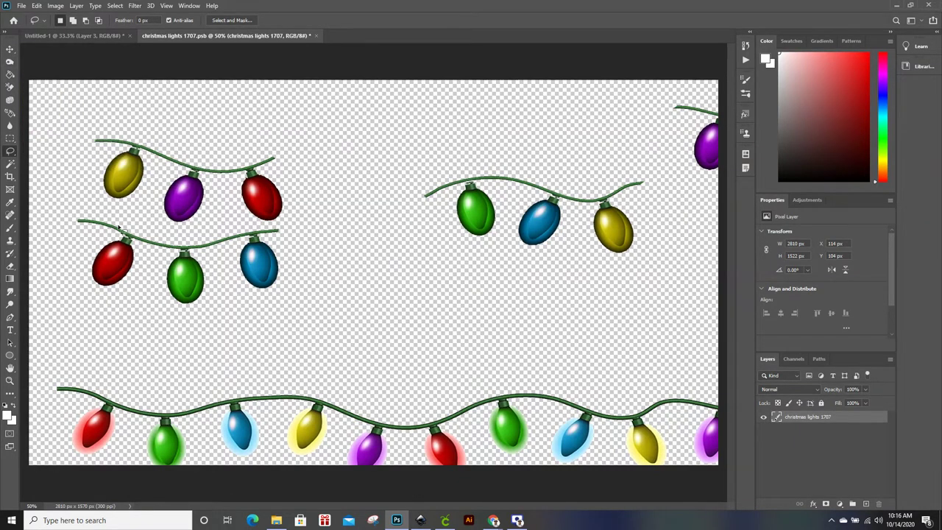
left_click(10, 49)
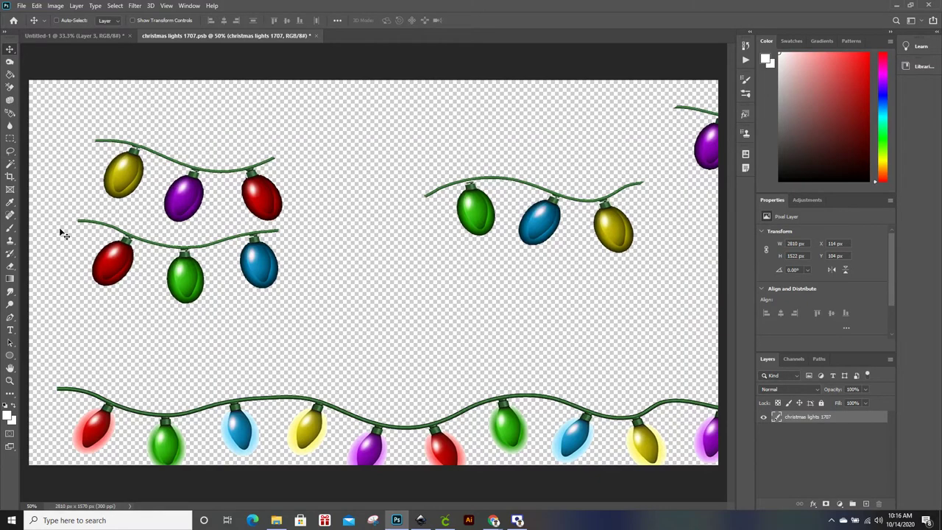
left_click_drag(114, 269, 102, 256)
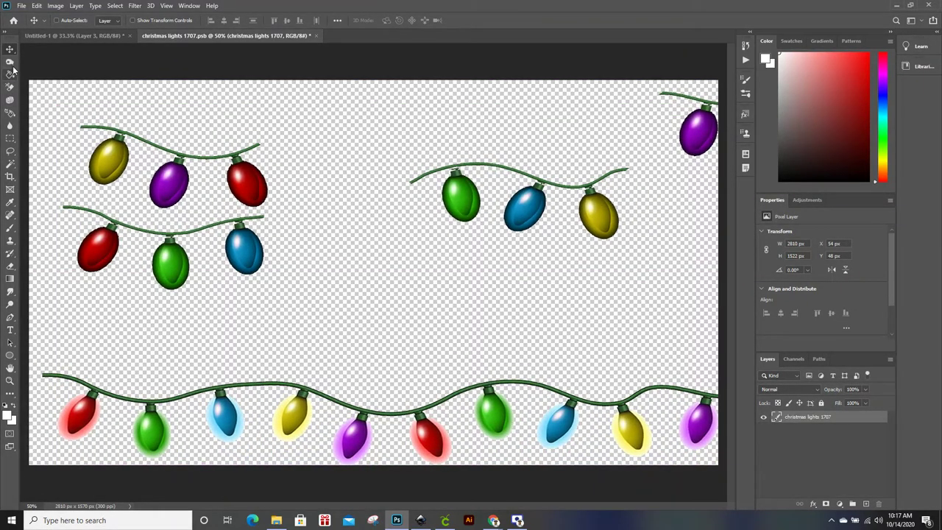
Step: Lasso the short red, green and blue string and drag it into the MERRY design as Layer 4
left_click(10, 163)
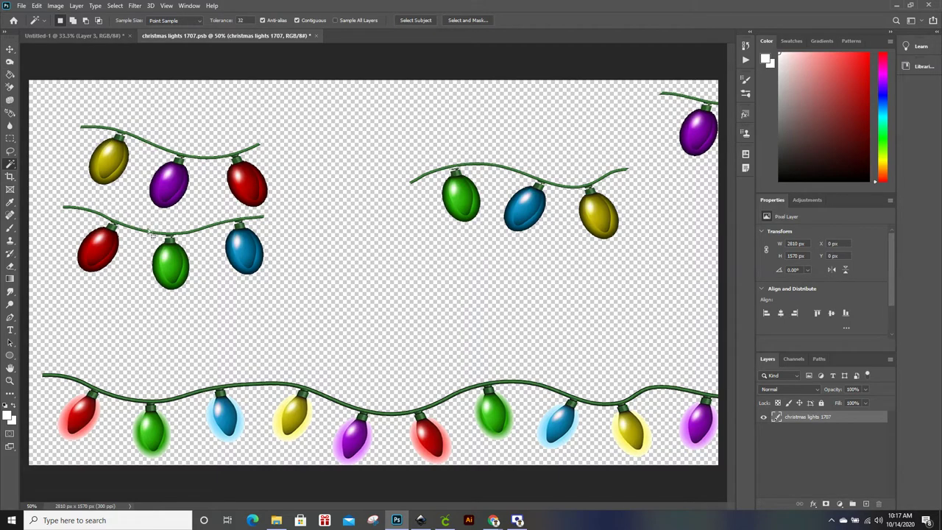
left_click(124, 219)
key("ctrl+d")
left_click(11, 152)
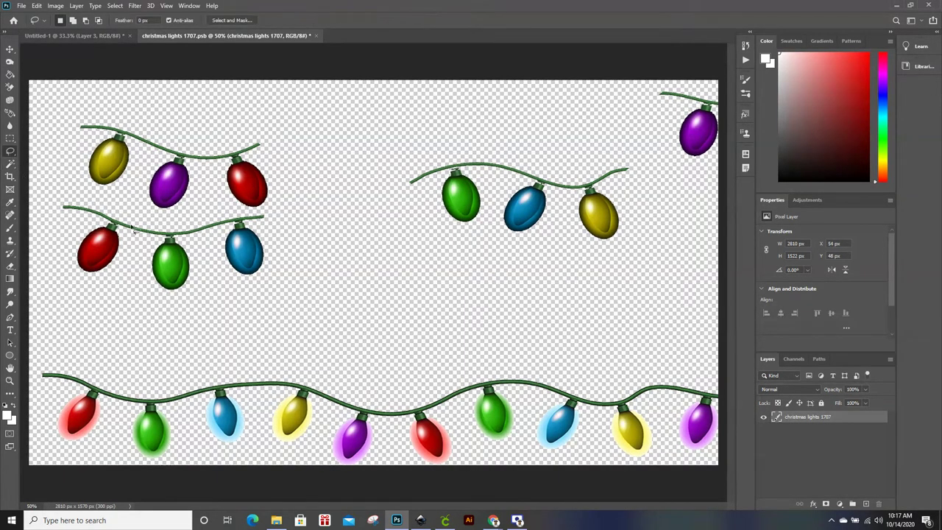
mouse_move(143, 225)
left_mouse_down()
mouse_move(99, 214)
mouse_move(110, 271)
mouse_move(124, 232)
mouse_move(162, 240)
mouse_move(151, 278)
mouse_move(168, 302)
mouse_move(196, 288)
mouse_move(190, 256)
mouse_move(203, 238)
mouse_move(231, 229)
mouse_move(222, 265)
mouse_move(244, 285)
mouse_move(271, 268)
mouse_move(253, 224)
mouse_move(271, 222)
mouse_move(262, 212)
mouse_move(177, 230)
mouse_move(122, 219)
left_mouse_up()
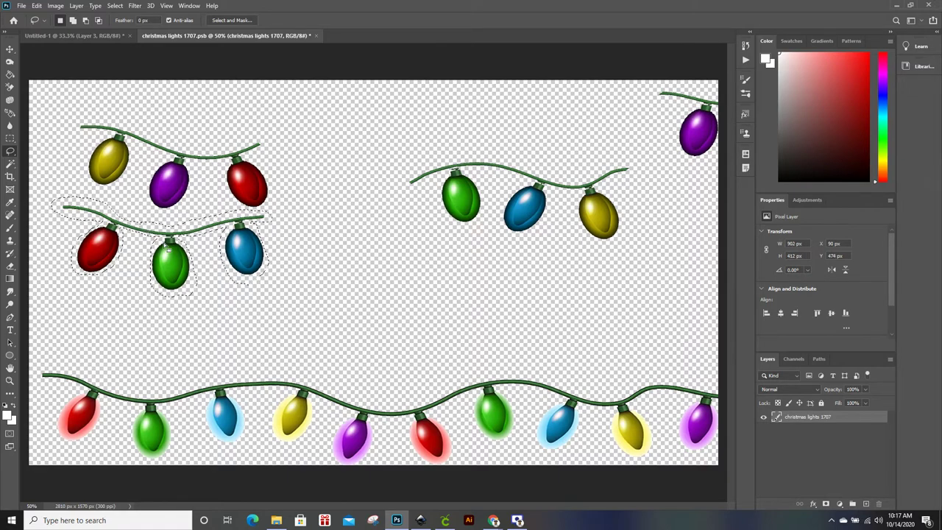
left_click(9, 49)
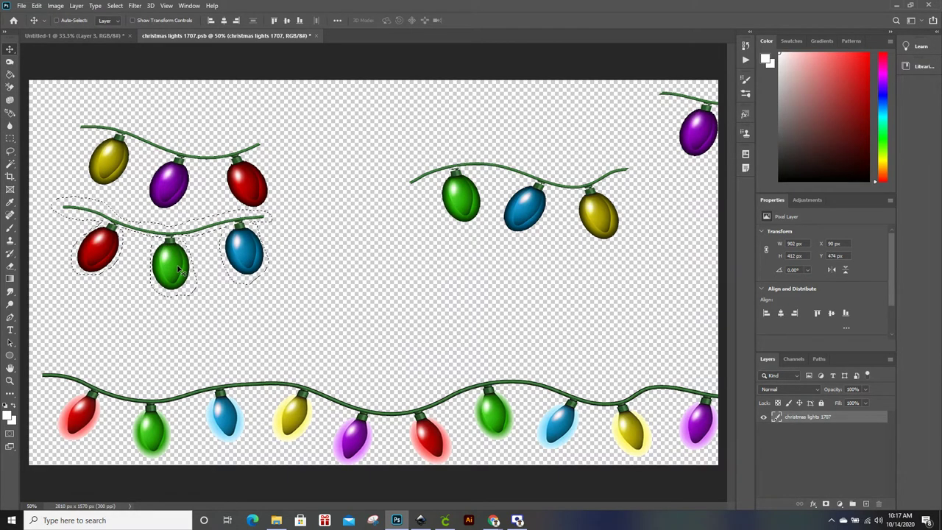
left_click_drag(170, 256, 105, 113)
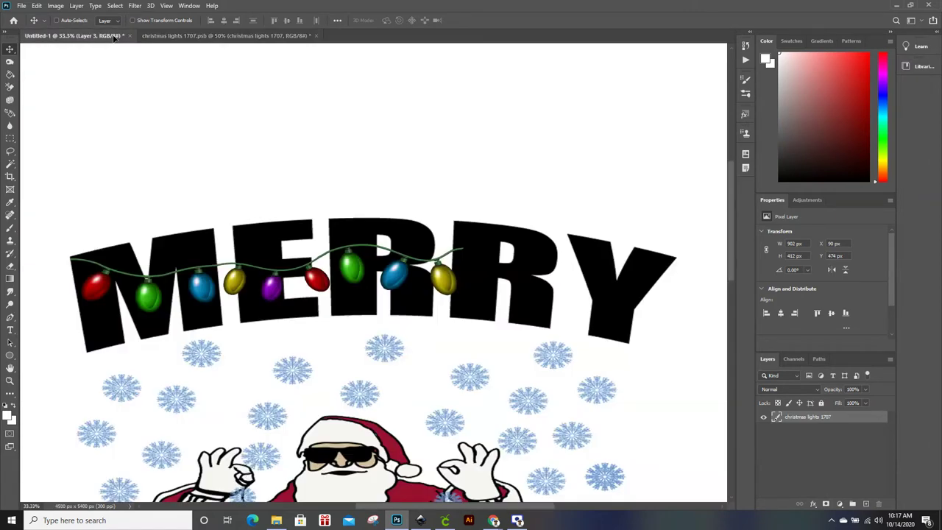
left_click_drag(105, 113, 537, 292)
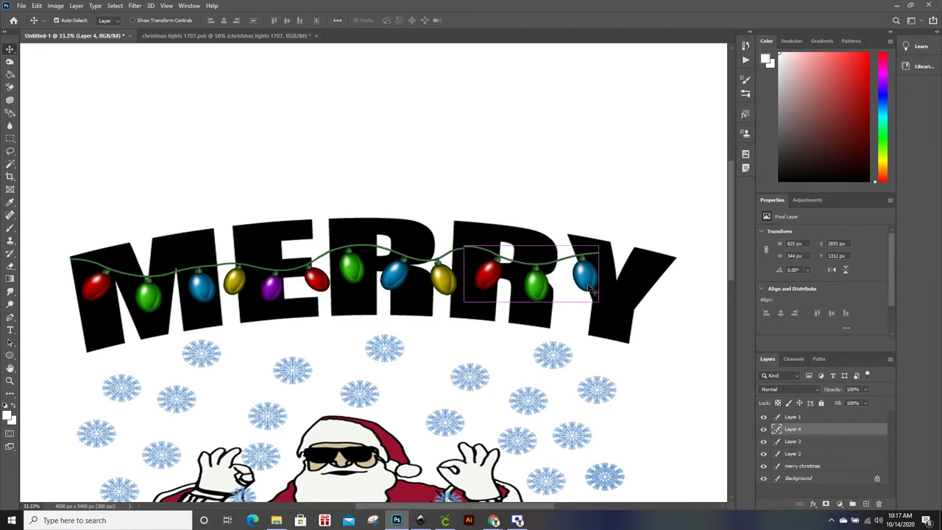
Step: Scale Layer 4's red, green and blue strand down and zoom to 200% on the wire join
key("ctrl+t")
left_click_drag(599, 304, 582, 291)
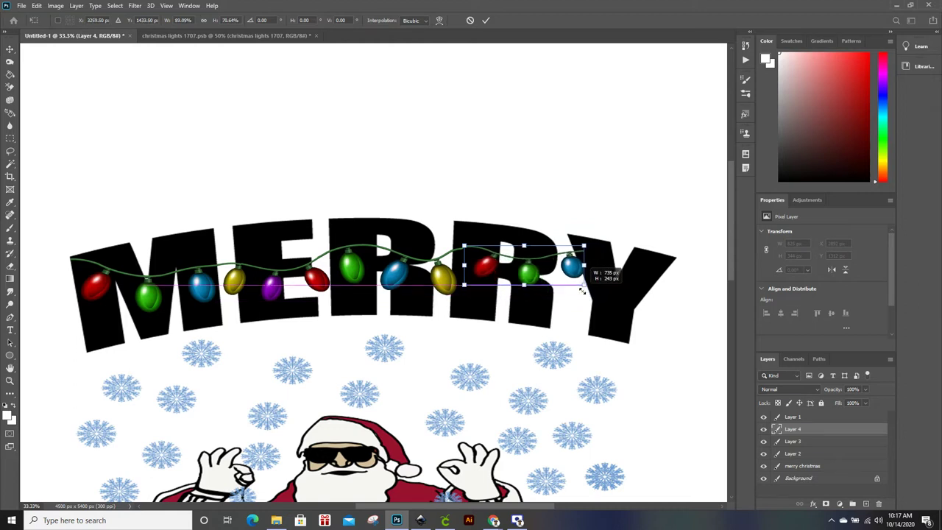
left_click_drag(582, 291, 583, 291)
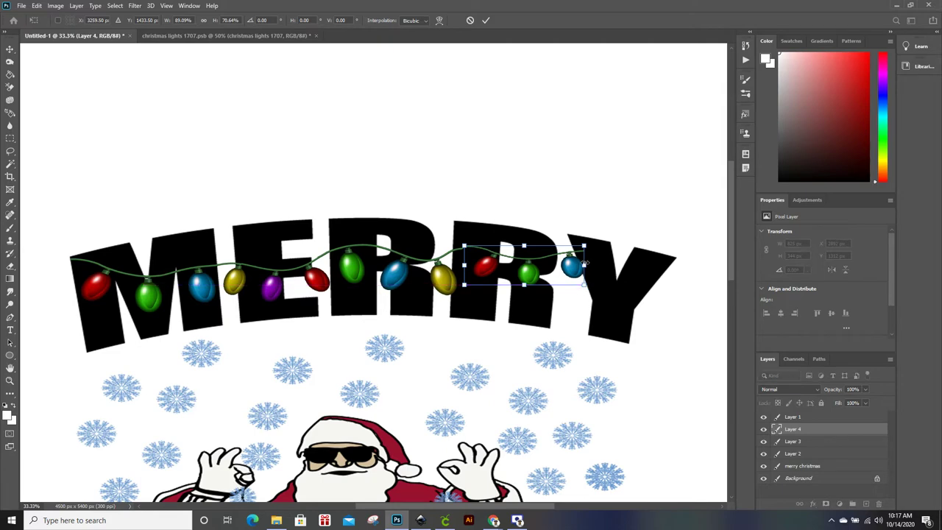
key("ctrl+plus")
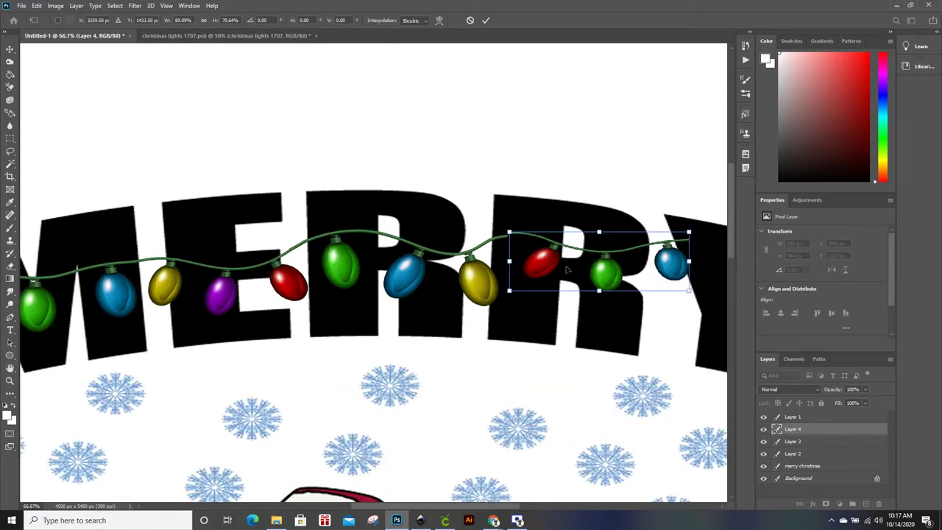
key("ctrl+plus")
key("ctrl+plus")
key("ctrl+plus")
scroll(461, 283, "right", 3)
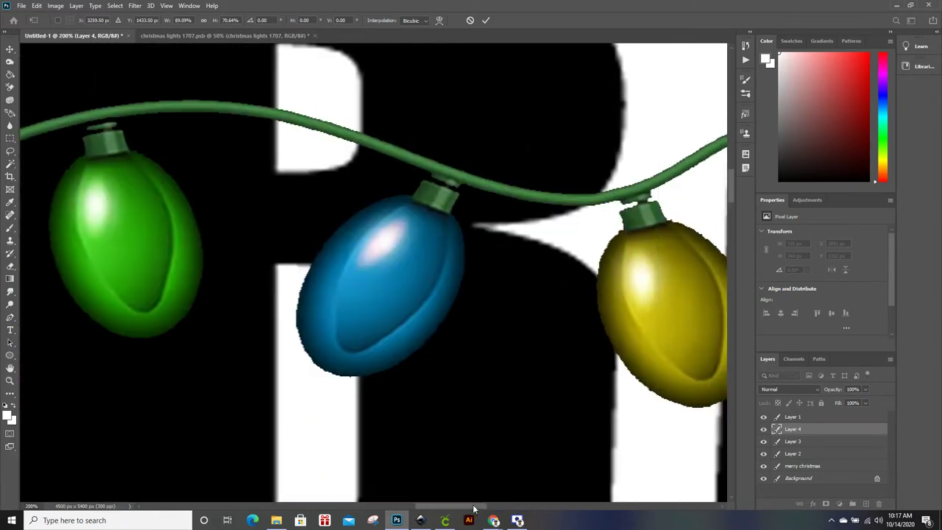
scroll(460, 284, "right", 5)
scroll(461, 283, "right", 2)
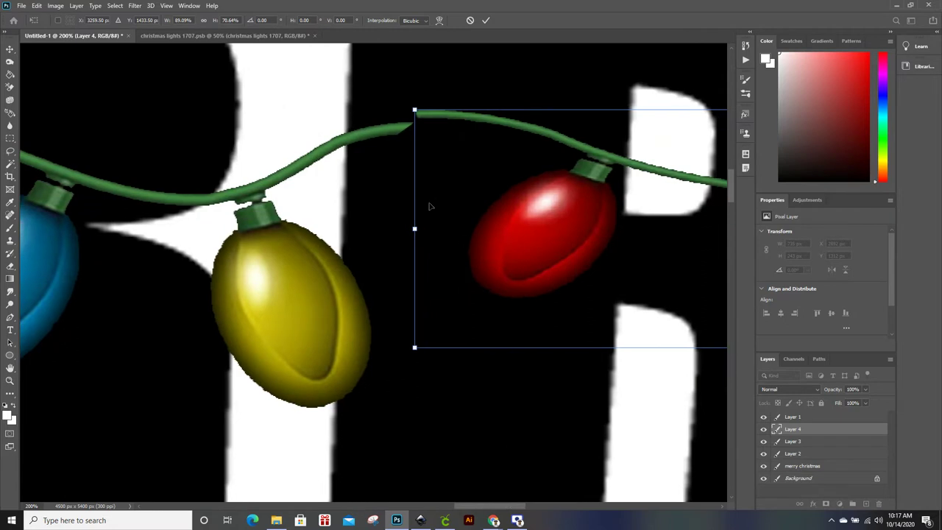
Step: Move and slightly enlarge the strand so the red bulb's cord meets the existing string
left_click_drag(430, 116, 388, 131)
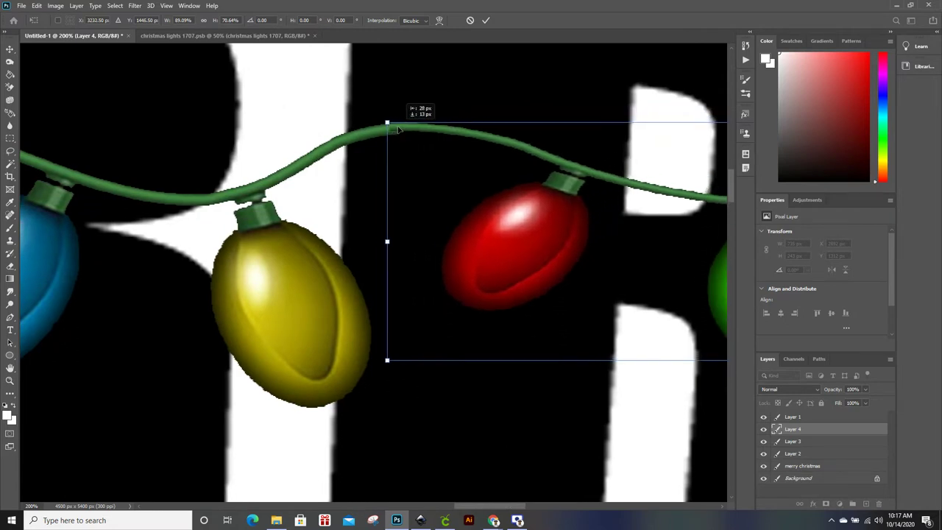
mouse_move(388, 131)
left_mouse_down()
mouse_move(398, 131)
mouse_move(387, 134)
left_mouse_up()
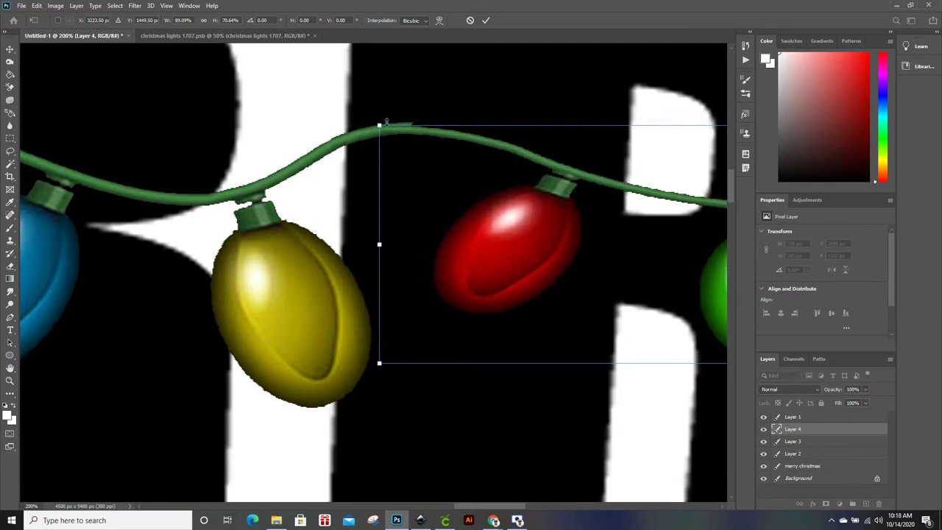
left_click_drag(379, 126, 368, 122)
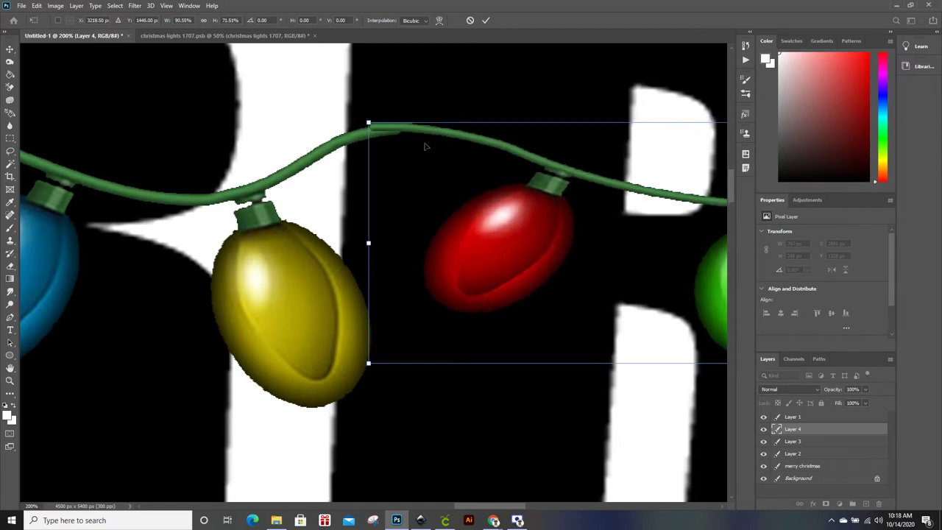
left_click_drag(560, 184, 594, 182)
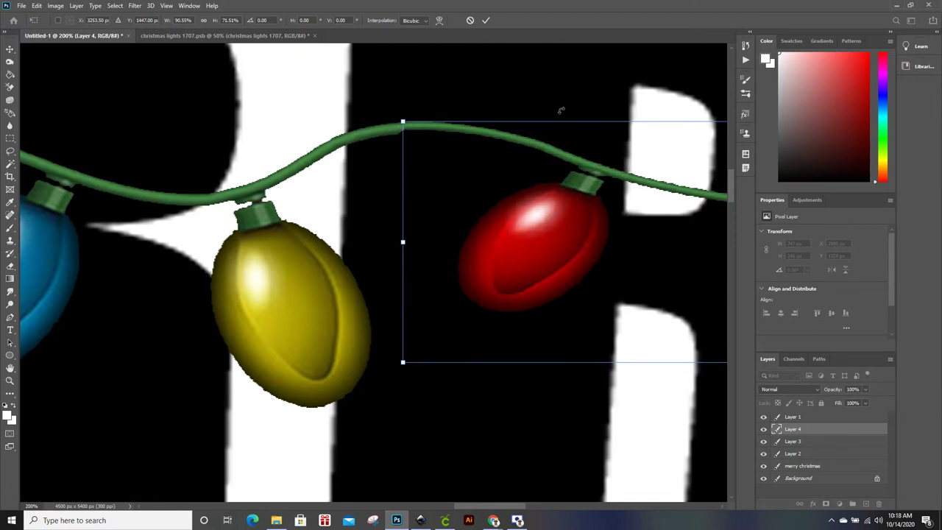
left_click(188, 37)
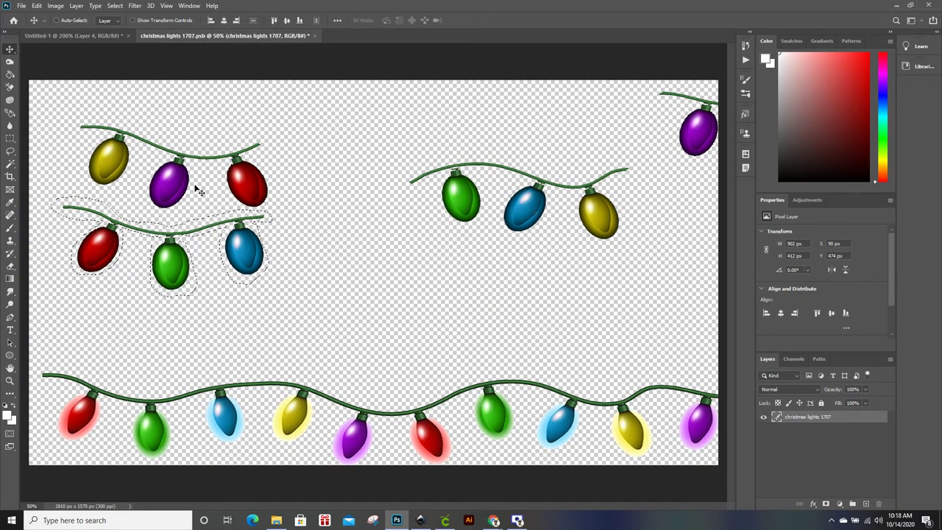
Step: Clear the old selection and lasso the green, blue and yellow light string
key("ctrl+d")
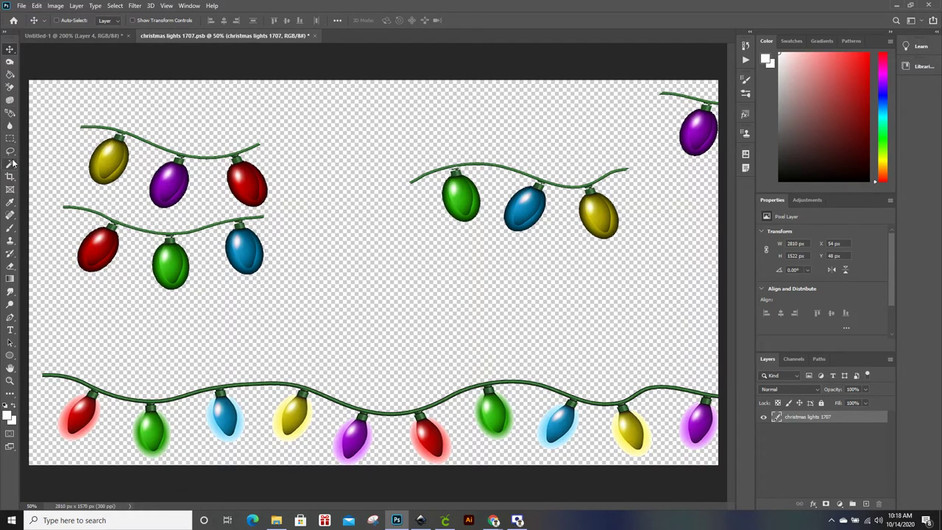
left_click(10, 151)
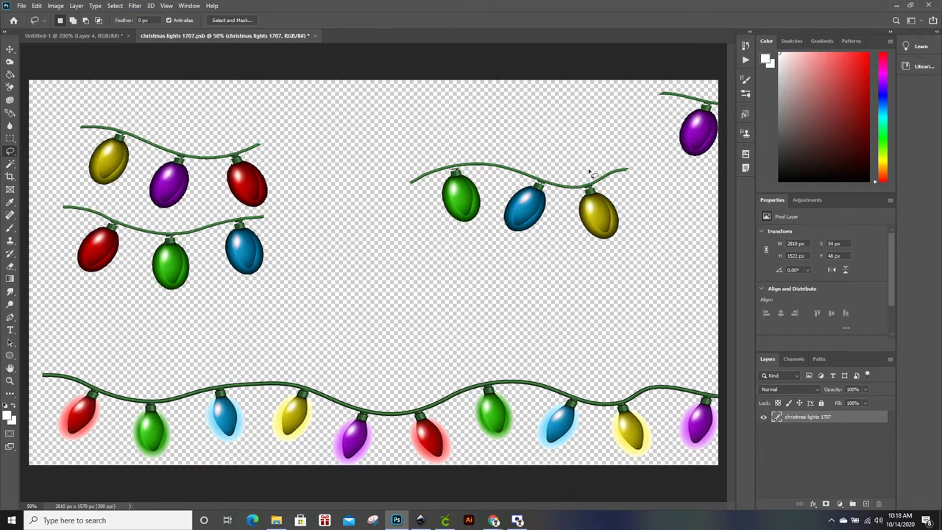
mouse_move(593, 176)
left_mouse_down()
mouse_move(465, 161)
mouse_move(440, 178)
mouse_move(486, 199)
mouse_move(474, 178)
mouse_move(531, 182)
mouse_move(512, 193)
mouse_move(505, 221)
mouse_move(519, 240)
mouse_move(552, 222)
mouse_move(549, 192)
mouse_move(583, 201)
mouse_move(578, 221)
mouse_move(603, 248)
mouse_move(627, 231)
left_mouse_up()
mouse_move(616, 195)
left_mouse_down()
mouse_move(633, 176)
mouse_move(629, 166)
mouse_move(568, 184)
left_mouse_up()
left_click(10, 50)
Step: Bring the string into the MERRY design as Layer 5, lowered beneath the first strand over RRY
mouse_move(471, 200)
left_mouse_down()
mouse_move(74, 37)
mouse_move(109, 96)
mouse_move(406, 231)
mouse_move(402, 248)
left_mouse_up()
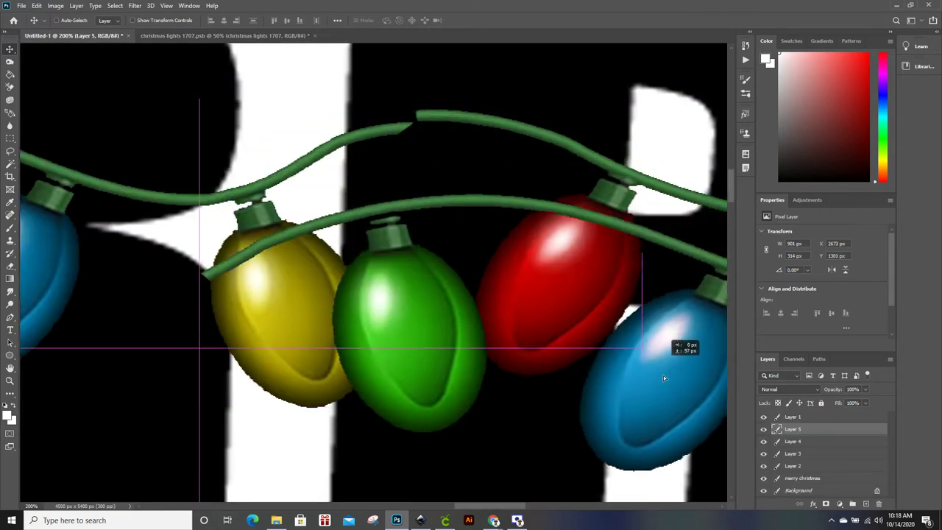
left_click_drag(670, 256, 650, 434)
mouse_move(618, 181)
left_mouse_down()
mouse_move(618, 158)
mouse_move(621, 229)
mouse_move(620, 193)
mouse_move(582, 291)
mouse_move(584, 271)
left_mouse_up()
left_click(794, 442)
Step: Zoom out and drag Layer 4's red-green-blue strand up so it sits above the RRY letters
key("ctrl+minus")
key("ctrl+minus")
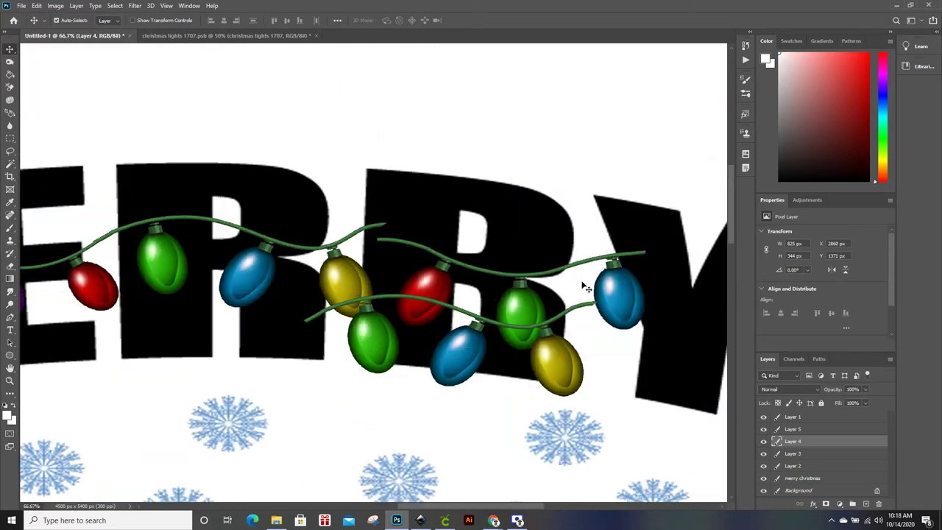
left_click_drag(531, 313, 627, 97)
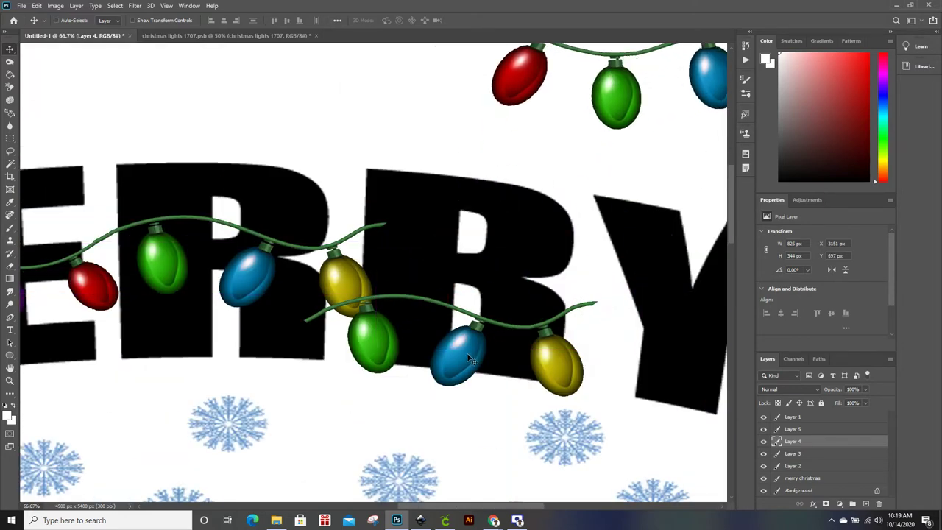
left_click_drag(474, 356, 352, 428)
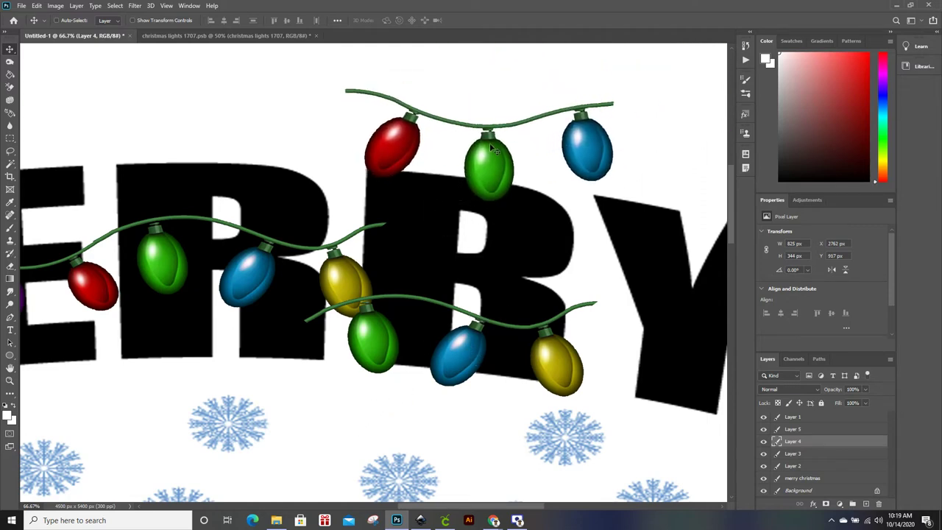
Step: Flip the whole canvas horizontally with Image > Image Rotation > Flip Canvas Horizontal
left_click(115, 6)
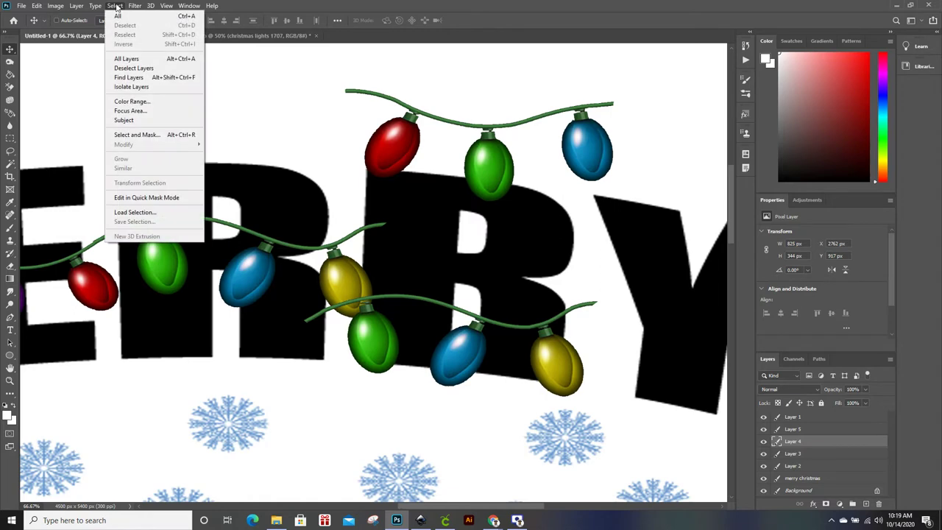
left_click(115, 5)
left_click(76, 6)
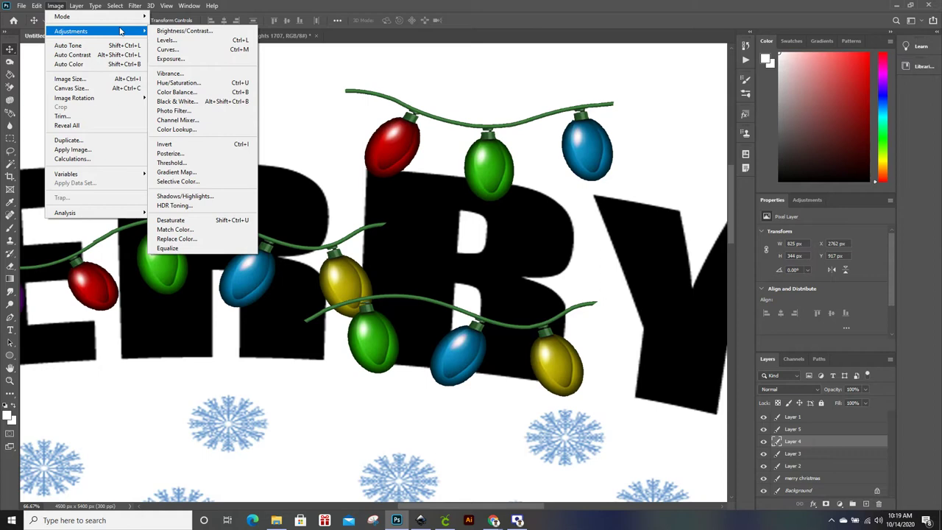
mouse_move(75, 98)
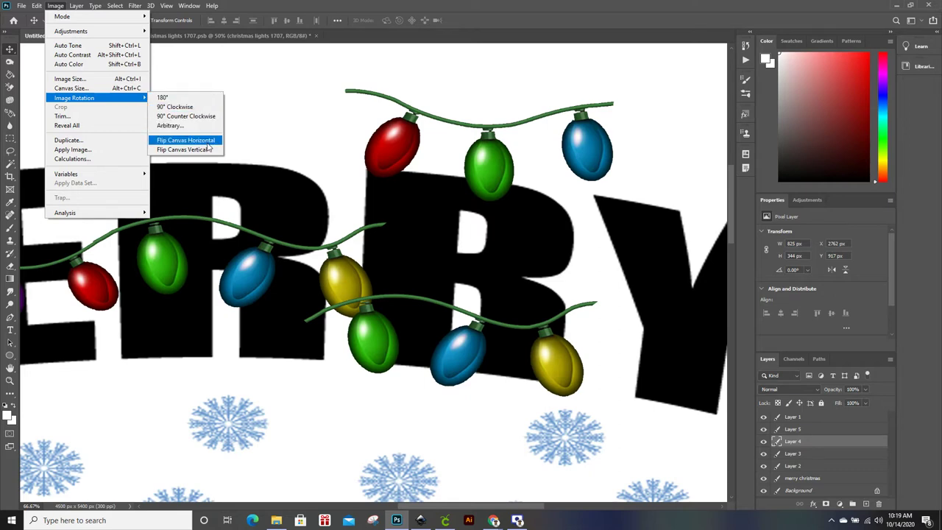
left_click(208, 143)
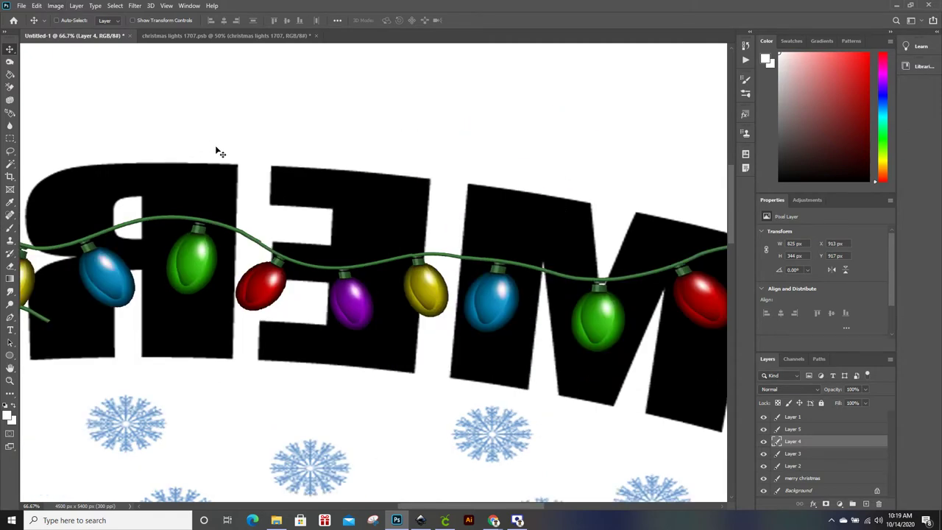
Step: Zoom out, try moving the small light string to MERRY's top right, then undo that move
key("ctrl")
key("ctrl+minus")
key("ctrl+minus")
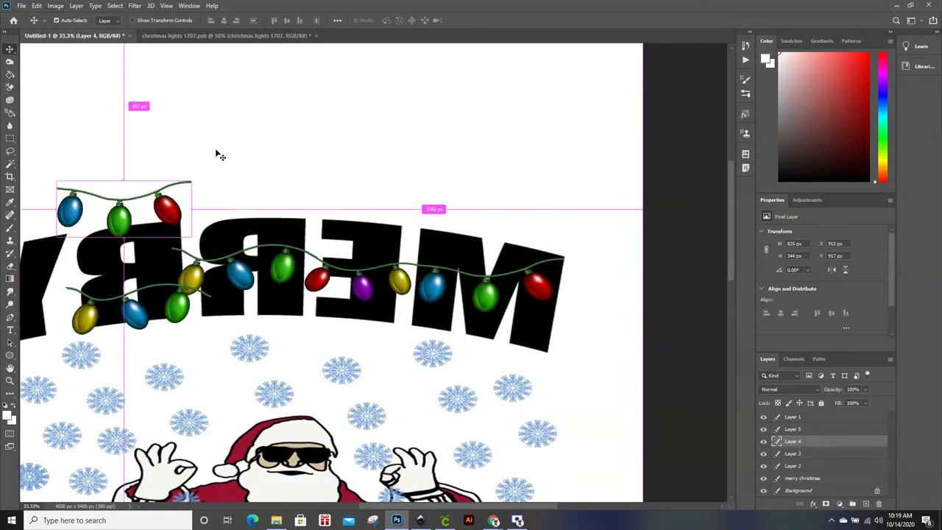
key("ctrl+minus")
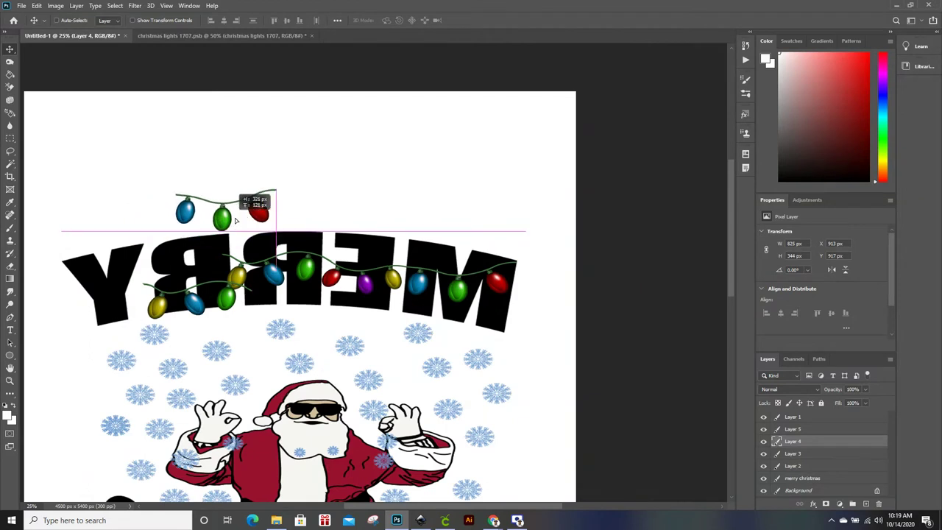
left_click_drag(183, 234, 441, 218)
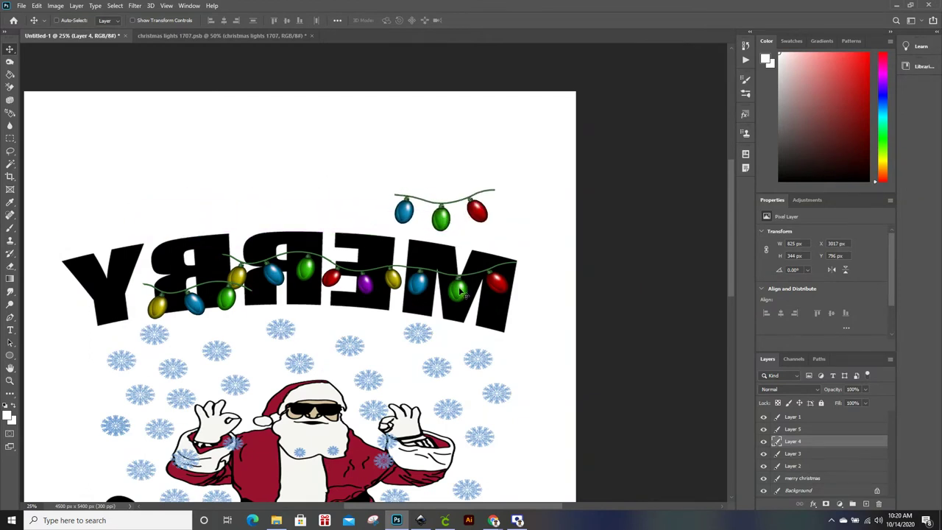
key("ctrl")
key("ctrl+z")
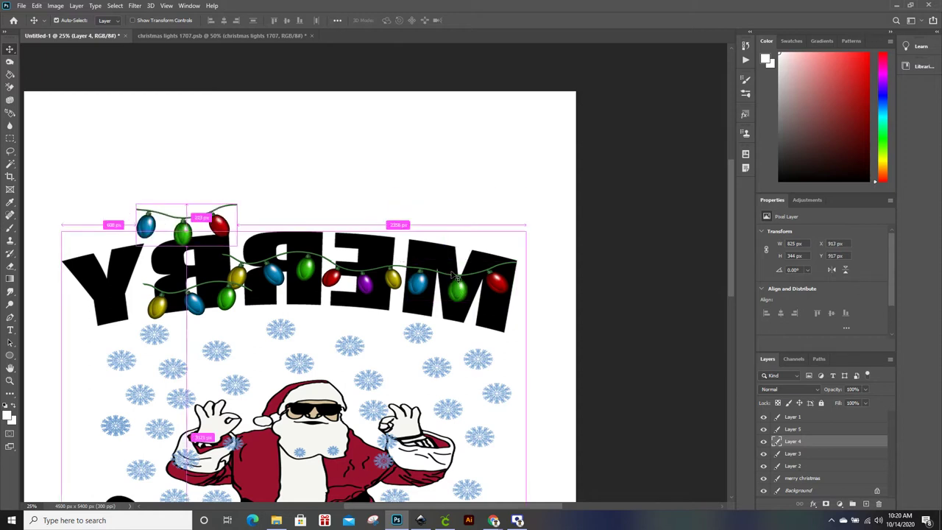
Step: Place the spare light string above MERRY and start a Free Transform on it
mouse_move(416, 230)
left_mouse_down()
mouse_move(415, 209)
mouse_move(313, 135)
left_mouse_up()
key("ctrl+t")
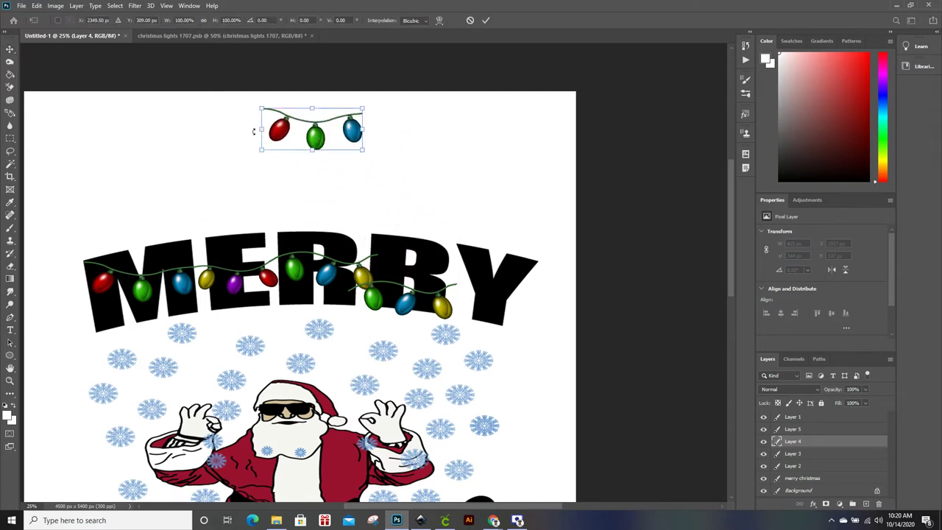
left_click(115, 6)
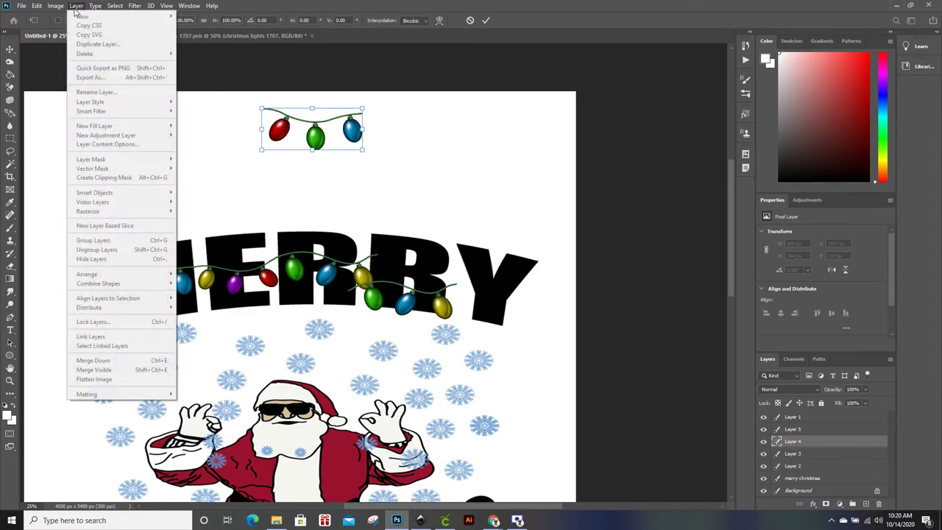
Step: Commit the transform and move the three-bulb string down toward MERRY
left_click(401, 152)
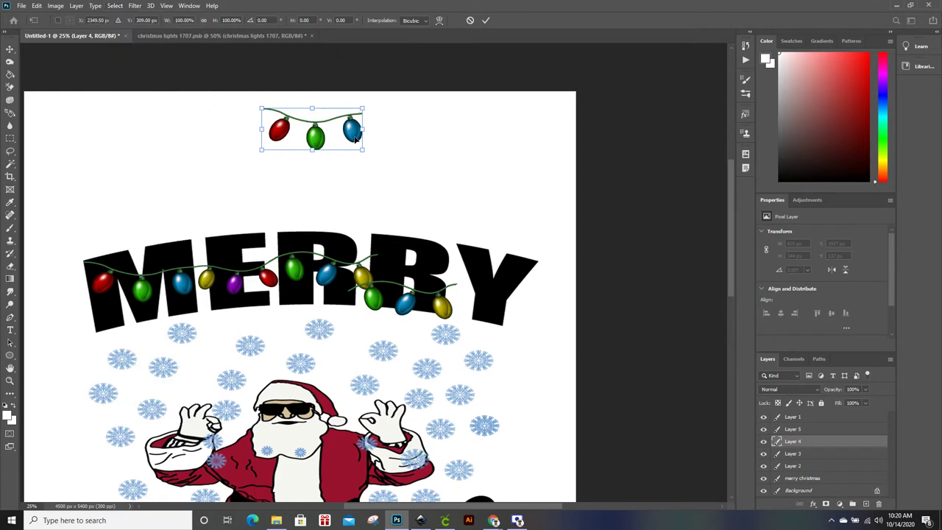
key("Return")
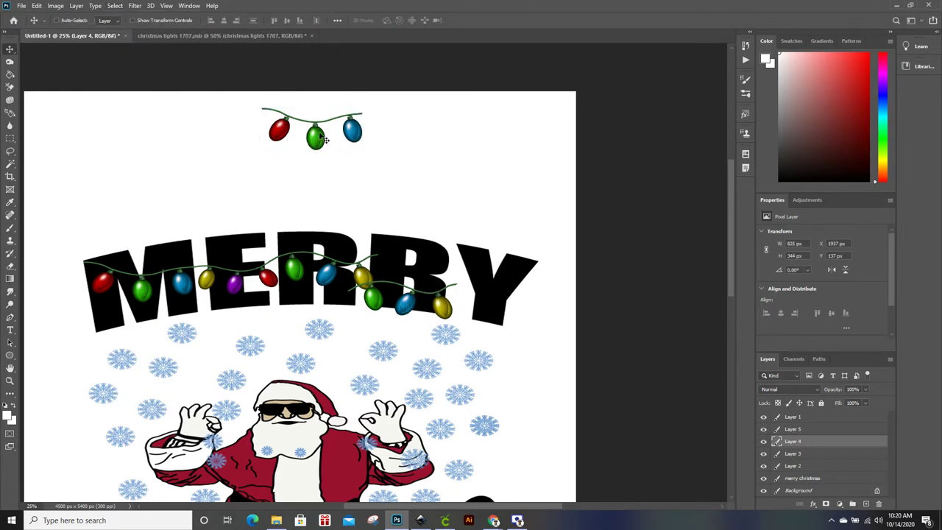
left_click_drag(319, 149, 404, 210)
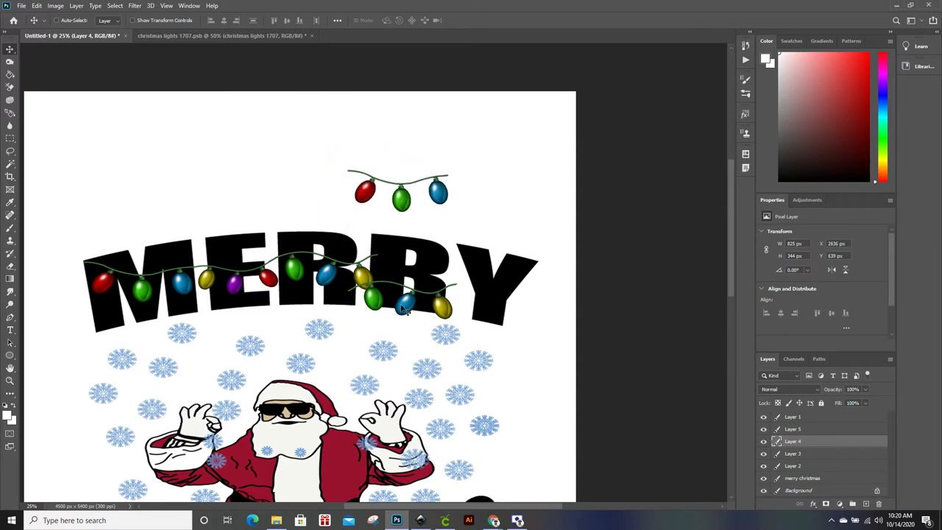
Step: Park the Layer 5 spare string in the canvas's top-left corner
left_click(793, 429)
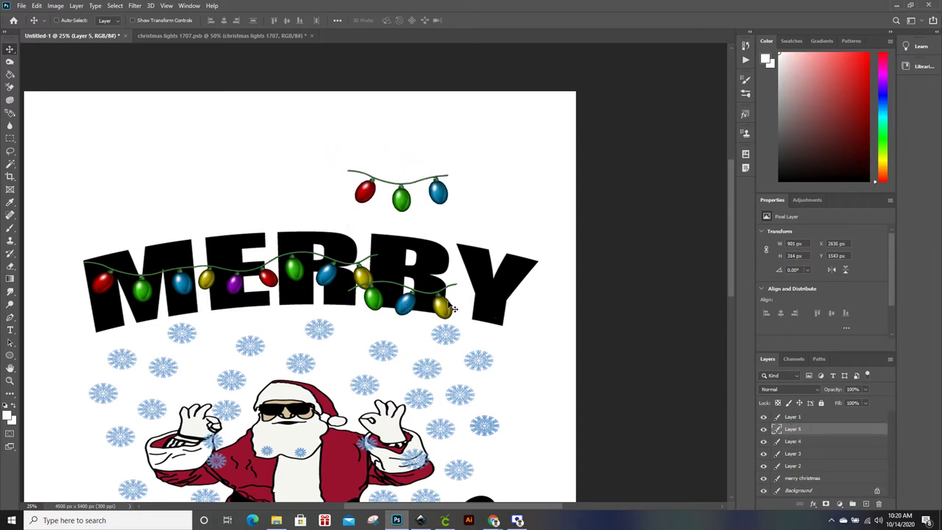
left_click_drag(452, 309, 233, 146)
left_click_drag(383, 199, 331, 180)
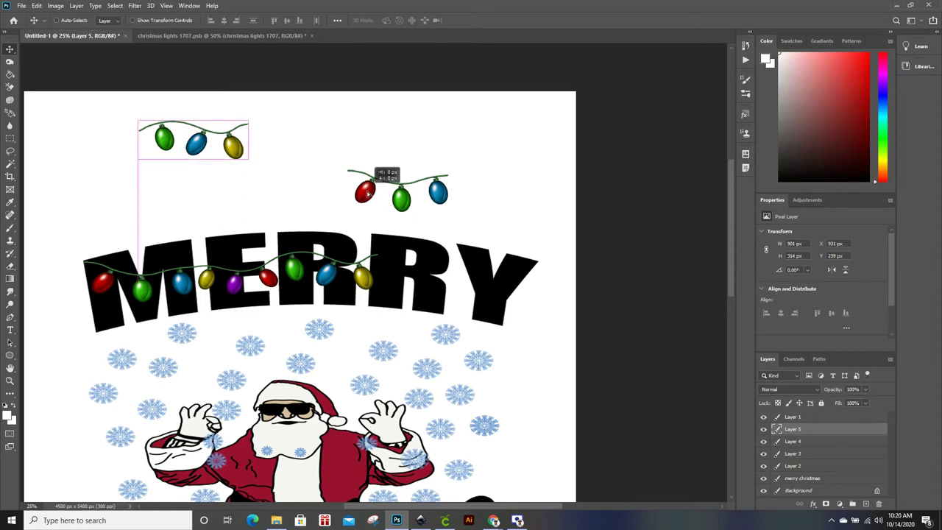
Step: Drag Layer 4's string onto the strand over RRY and zoom to 100%
left_click(794, 442)
left_click_drag(412, 206, 436, 283)
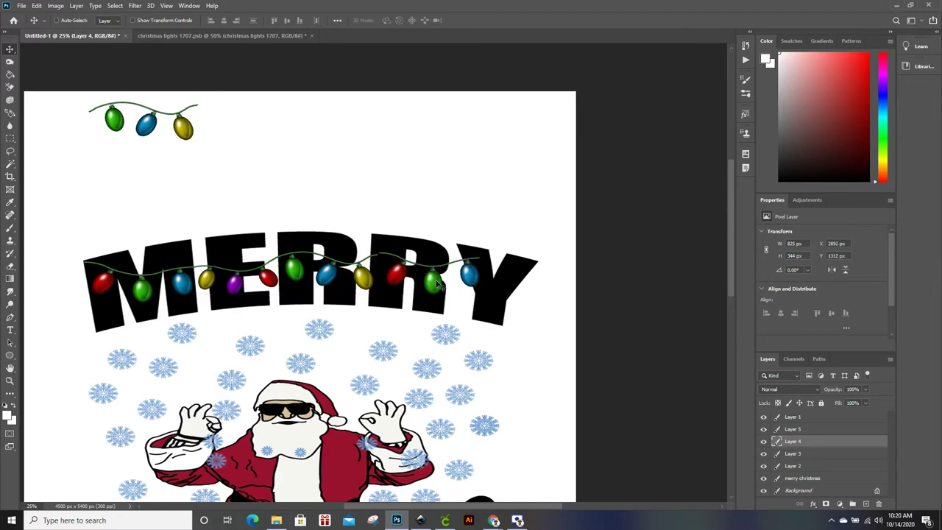
key("ctrl+1")
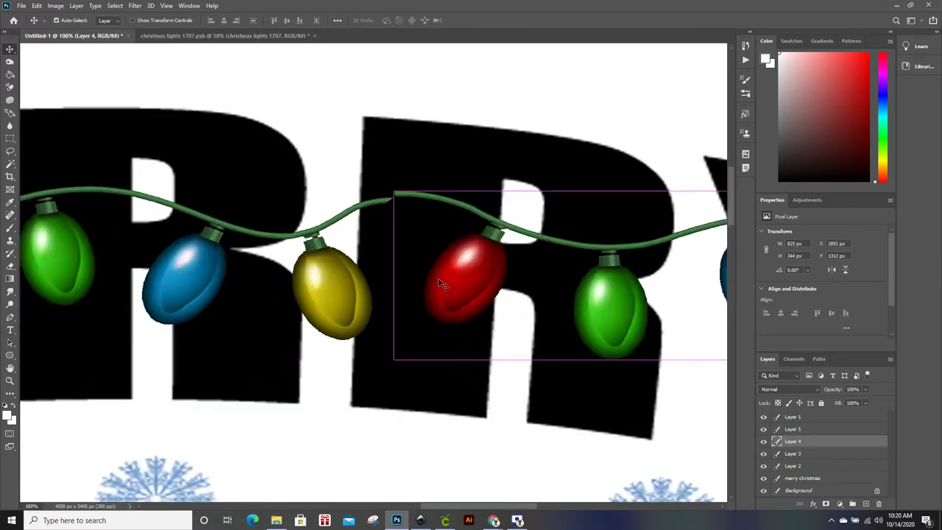
Step: At 300% zoom, drag the red-bulb string so its wire lines up with the existing strand
key("ctrl+plus")
key("ctrl+plus")
scroll(448, 214, "up", 1)
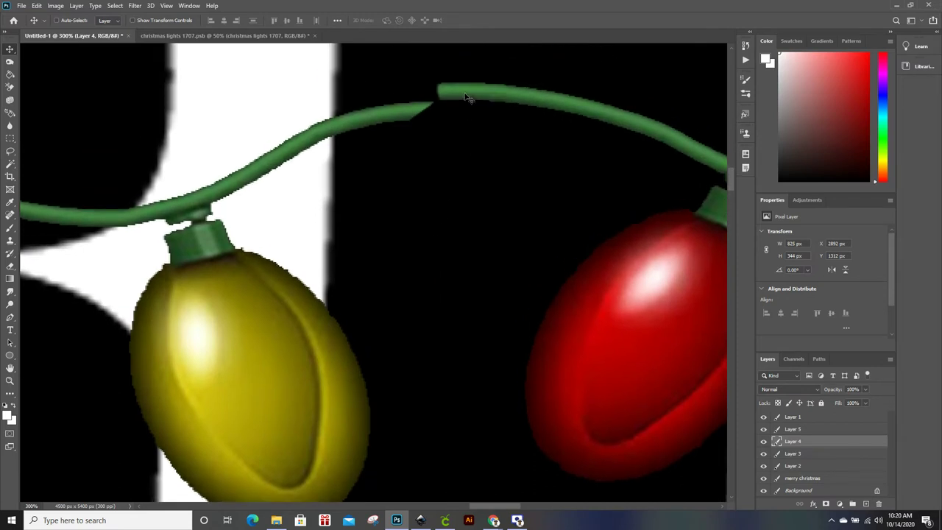
left_click_drag(465, 96, 415, 115)
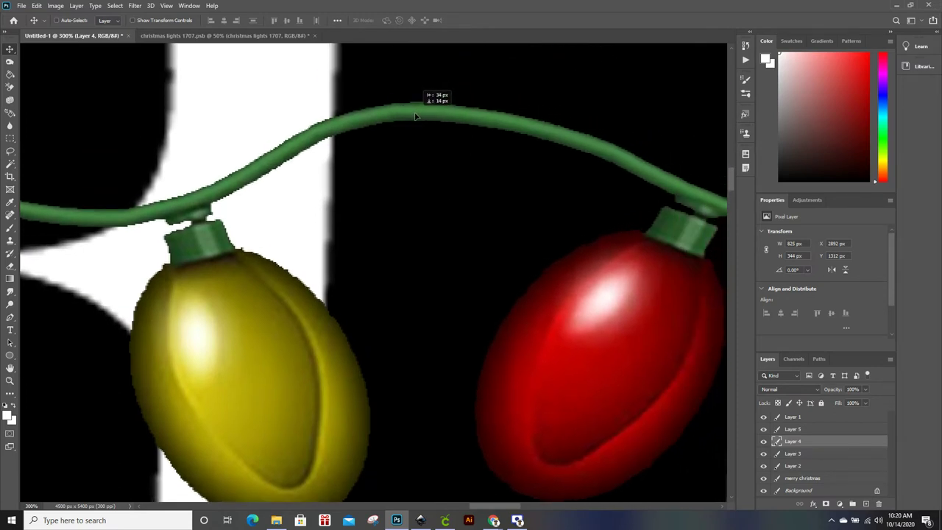
mouse_move(415, 116)
left_mouse_down()
mouse_move(441, 111)
mouse_move(435, 113)
left_mouse_up()
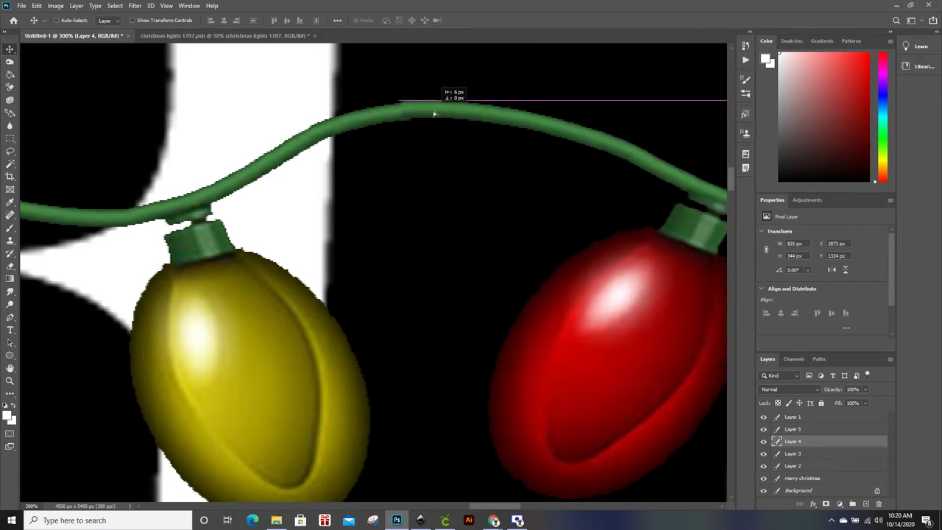
mouse_move(434, 113)
left_mouse_down()
mouse_move(416, 114)
mouse_move(462, 114)
mouse_move(393, 115)
left_mouse_up()
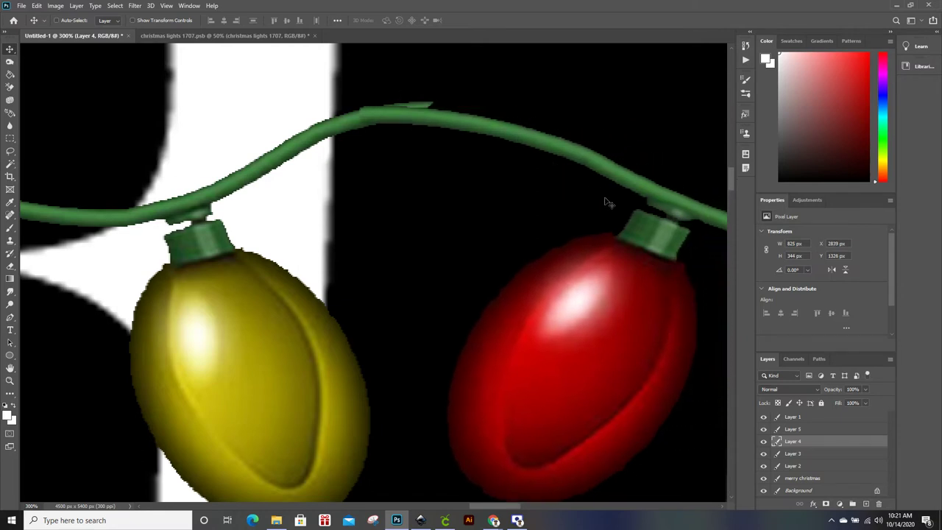
scroll(598, 191, "up", 1)
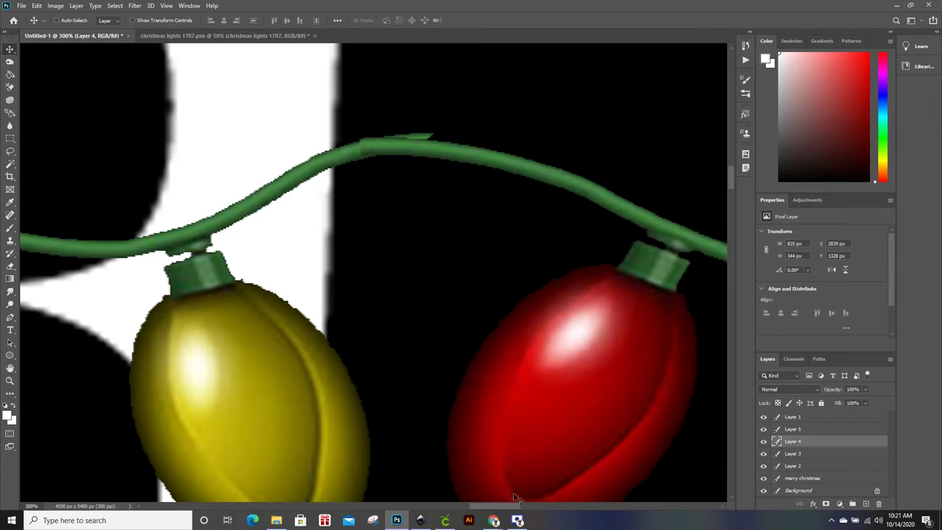
Step: Free Transform the red-bulb string, shifting and tilting it slightly so its cord meets the wire
key("ctrl+t")
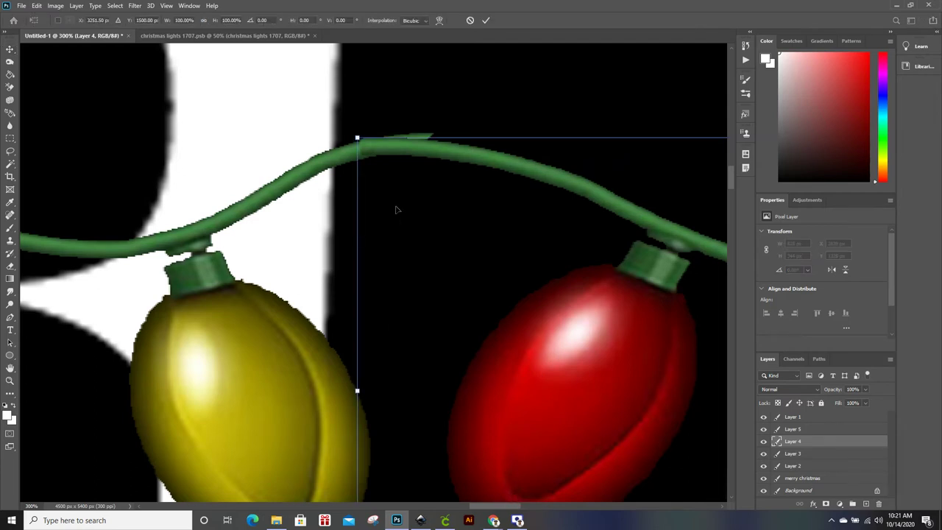
mouse_move(386, 151)
left_mouse_down()
mouse_move(423, 145)
mouse_move(356, 130)
left_mouse_up()
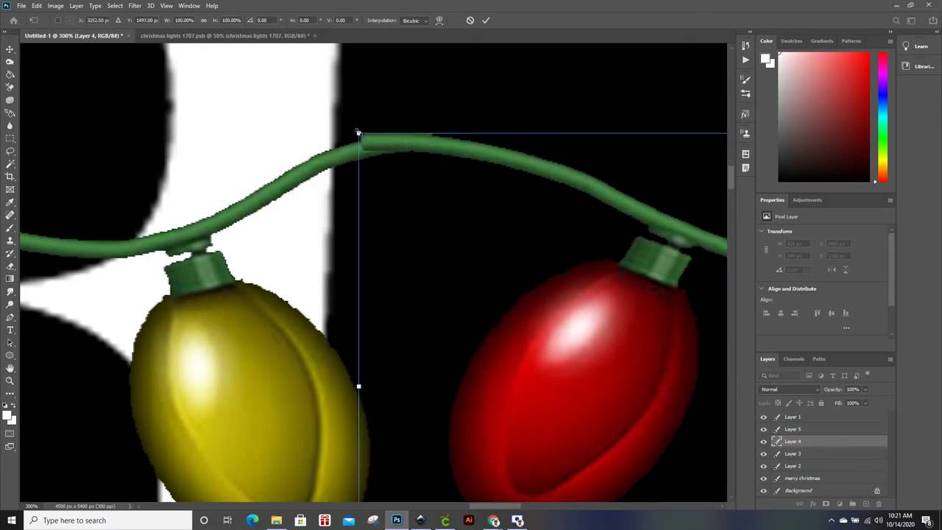
left_click_drag(352, 132, 346, 167)
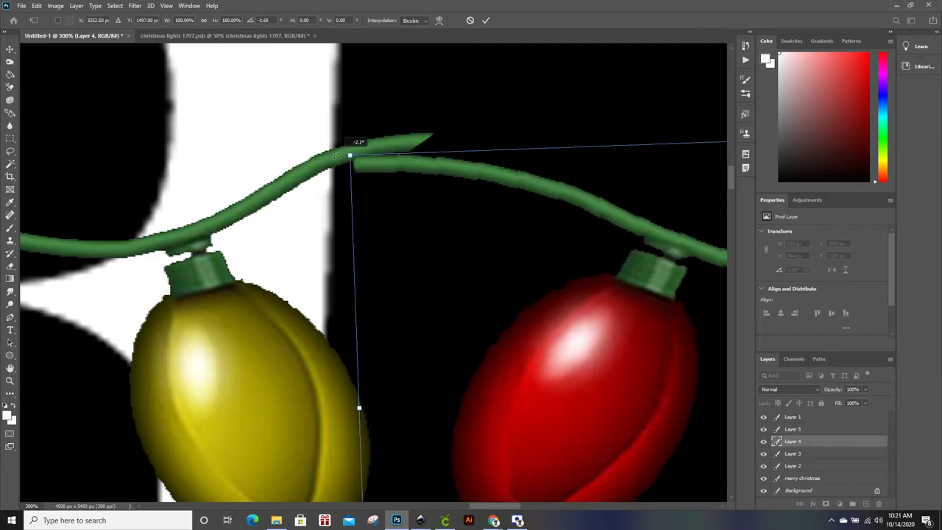
left_click_drag(469, 195, 522, 146)
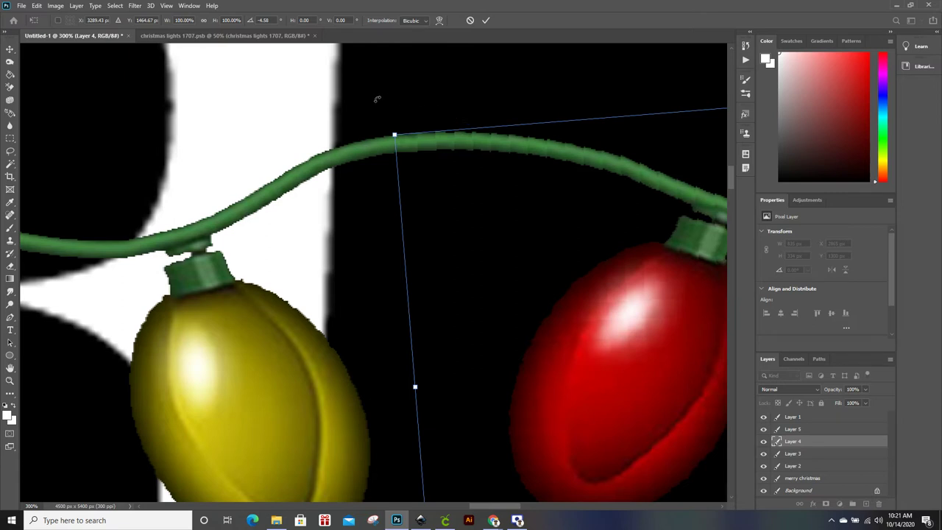
key("Return")
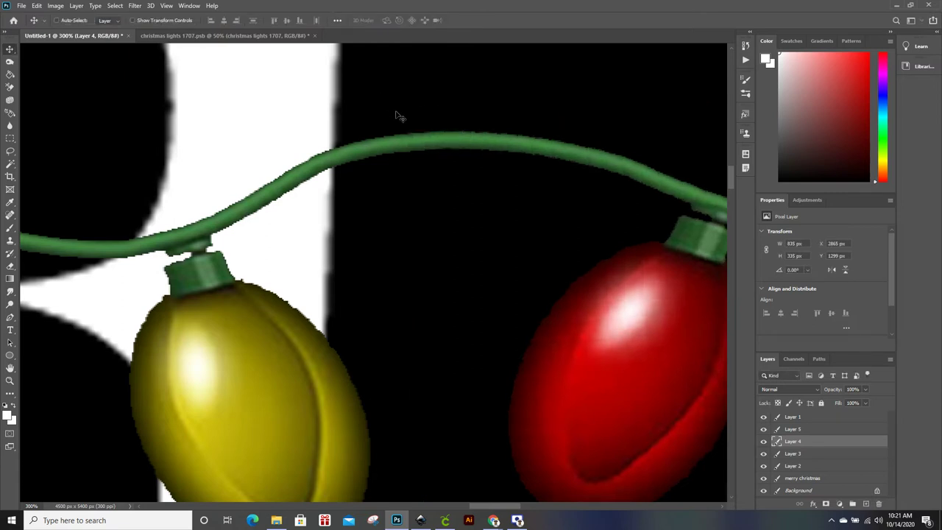
key("ctrl")
key("ctrl+t")
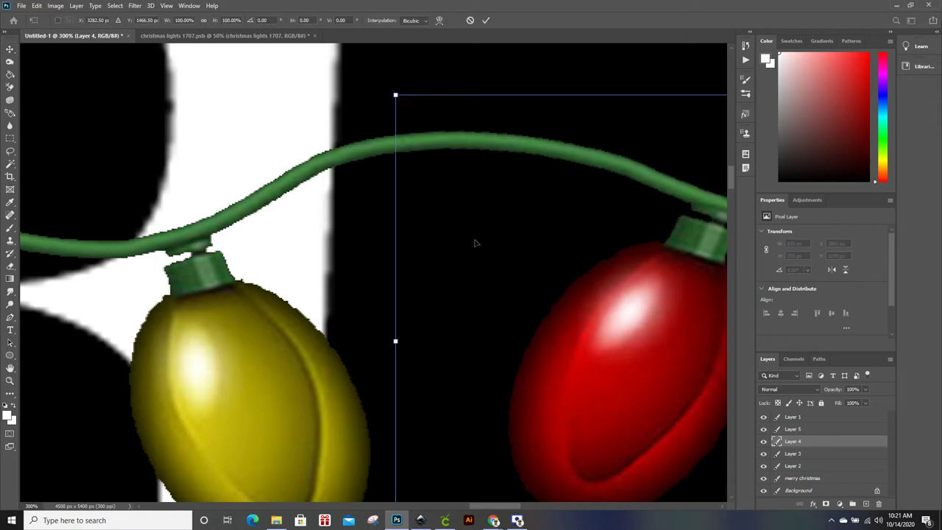
key("ctrl+minus")
key("ctrl+minus")
key("ctrl+minus")
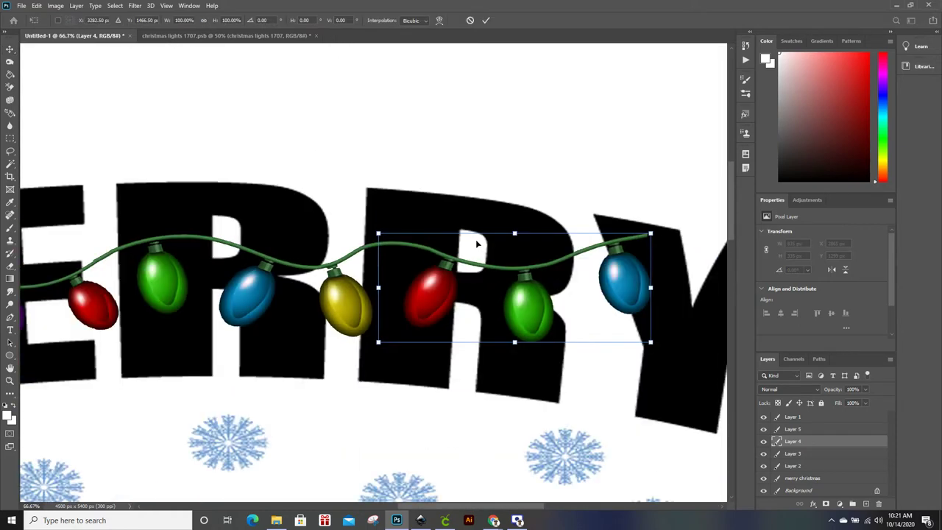
Step: Zoom out to the whole page, commit the transform, and nudge the Layer 3 string on MERRY
key("ctrl+minus")
key("ctrl+minus")
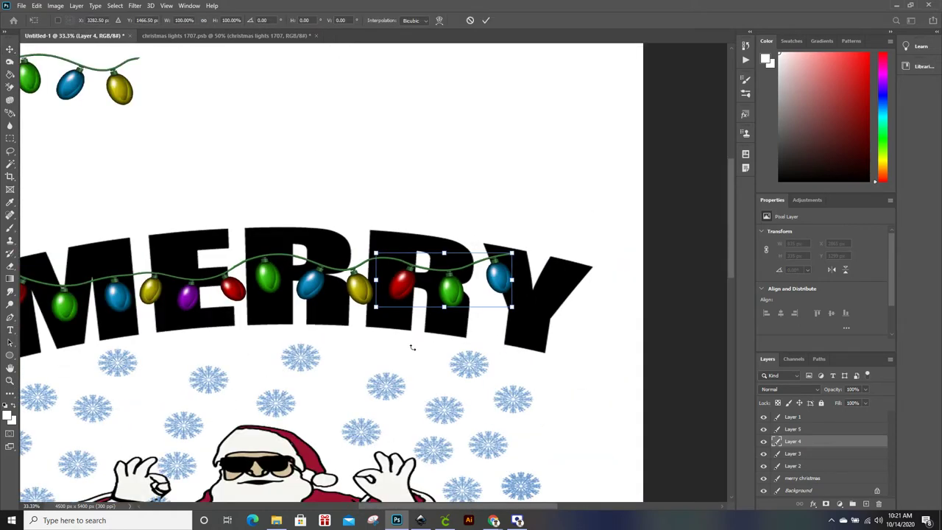
key("ctrl+minus")
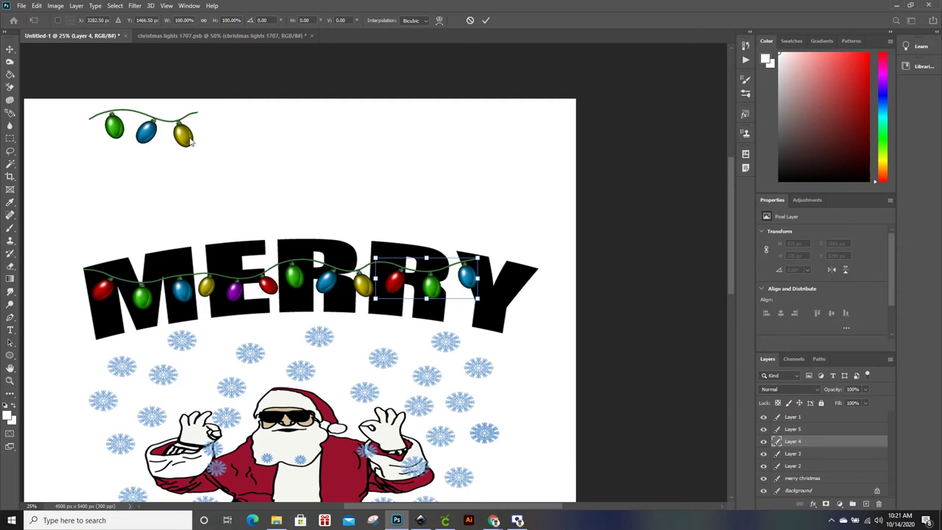
key("Return")
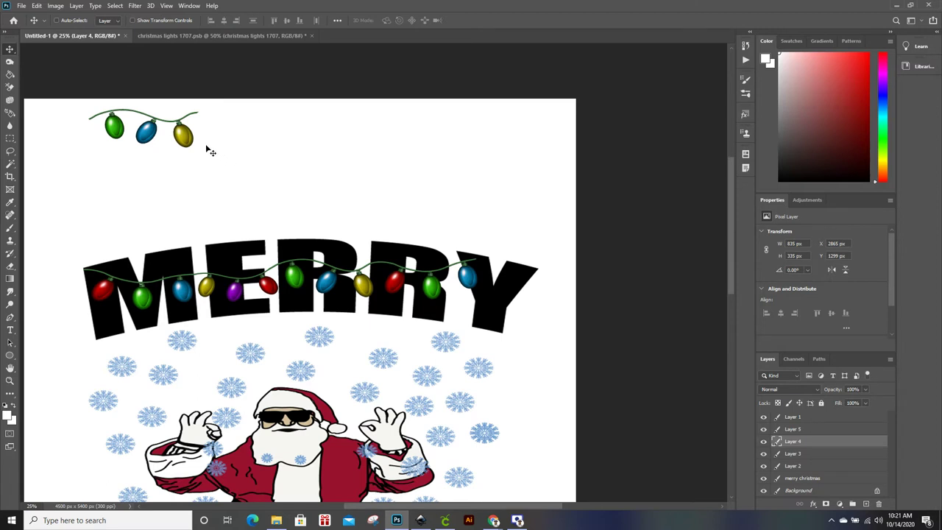
left_click(793, 456)
left_click_drag(197, 148, 186, 133)
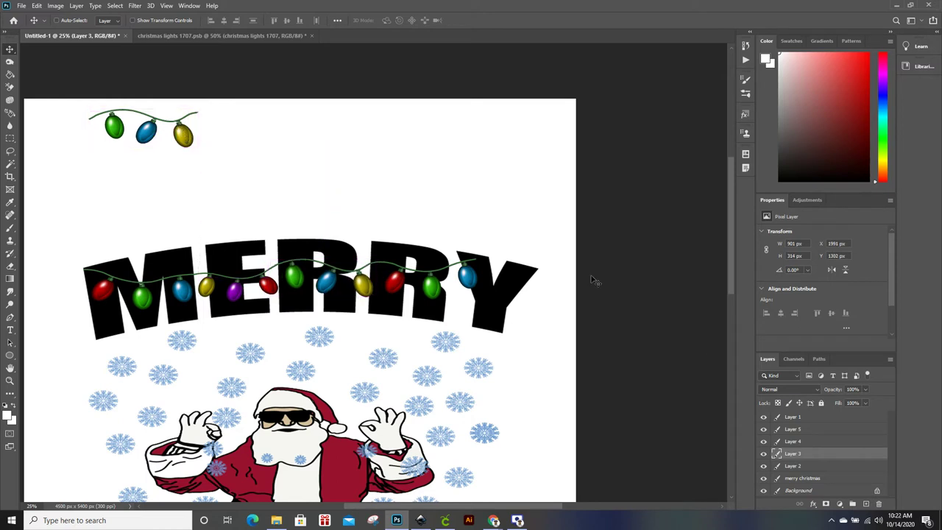
left_click(801, 431)
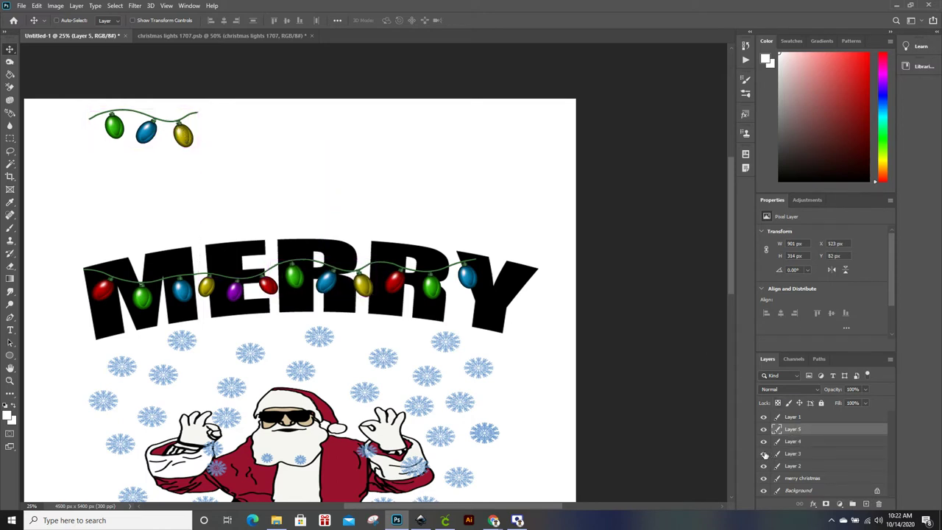
left_click(884, 444)
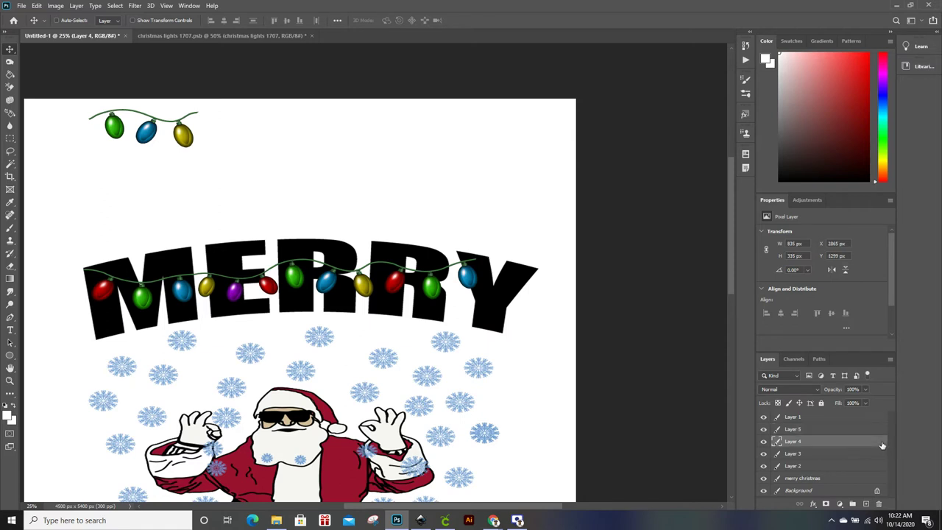
double_click(837, 442)
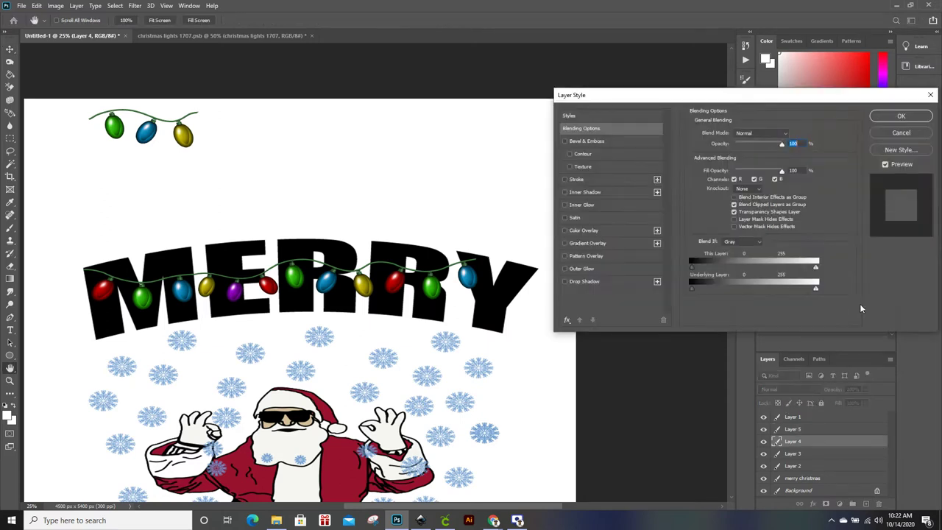
left_click(932, 97)
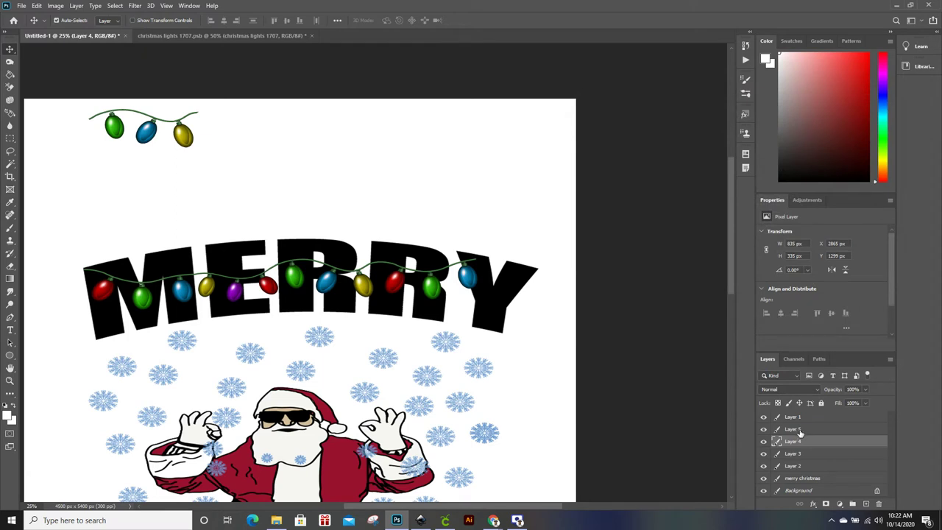
key("ctrl+t")
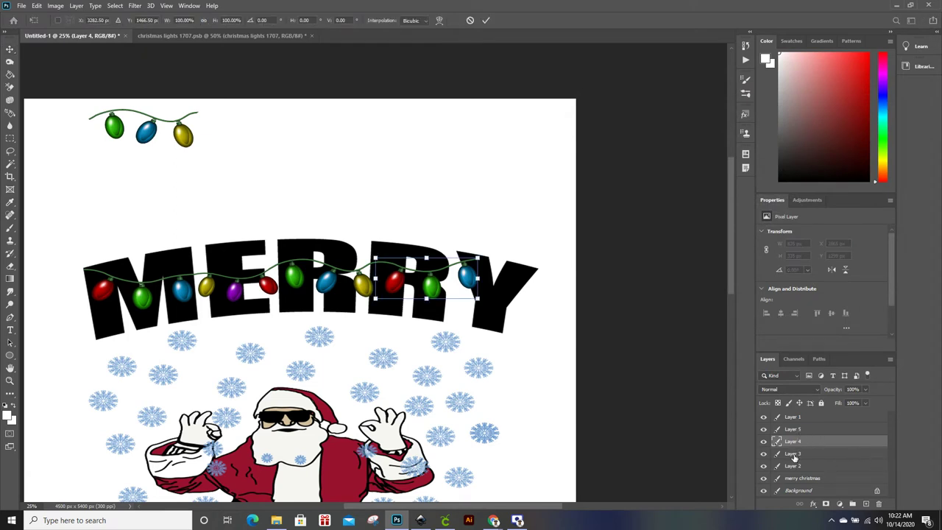
Step: Apply the Layer 3 strand's transform, then select the small three-bulb strand
left_click(793, 454)
key("ctrl+t")
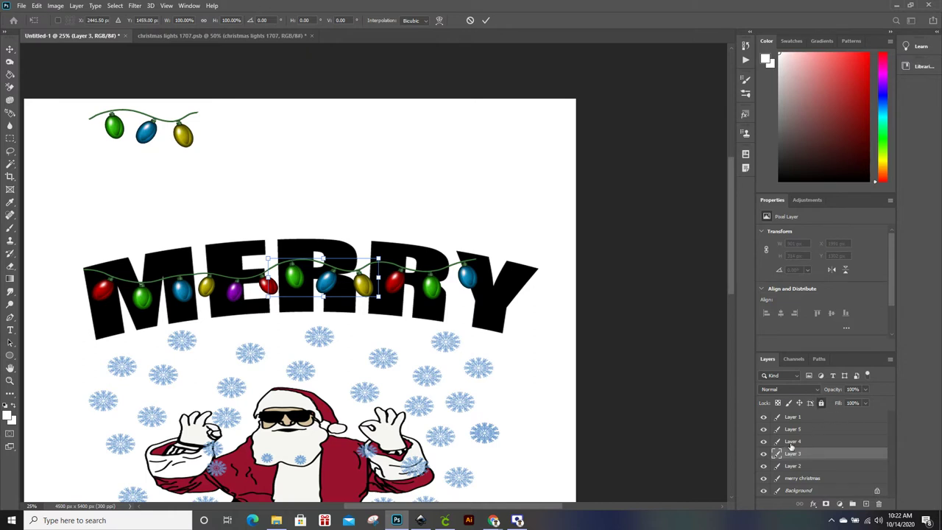
left_click(805, 441)
left_click(822, 402)
left_click(796, 432)
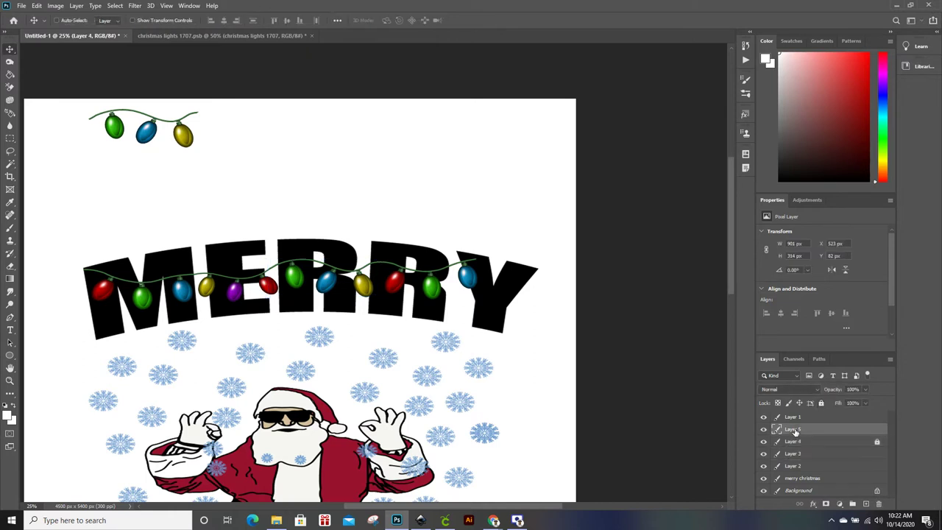
Step: Move the three-bulb strand from the top-left to MERRY's right end, roughly resizing and rotating it
key("ctrl+t")
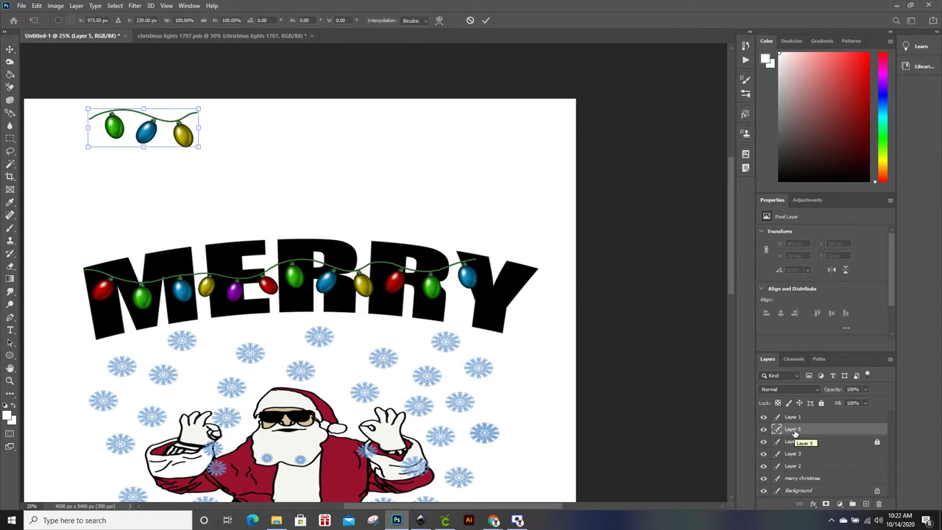
mouse_move(146, 131)
left_mouse_down()
mouse_move(525, 278)
mouse_move(507, 251)
left_mouse_up()
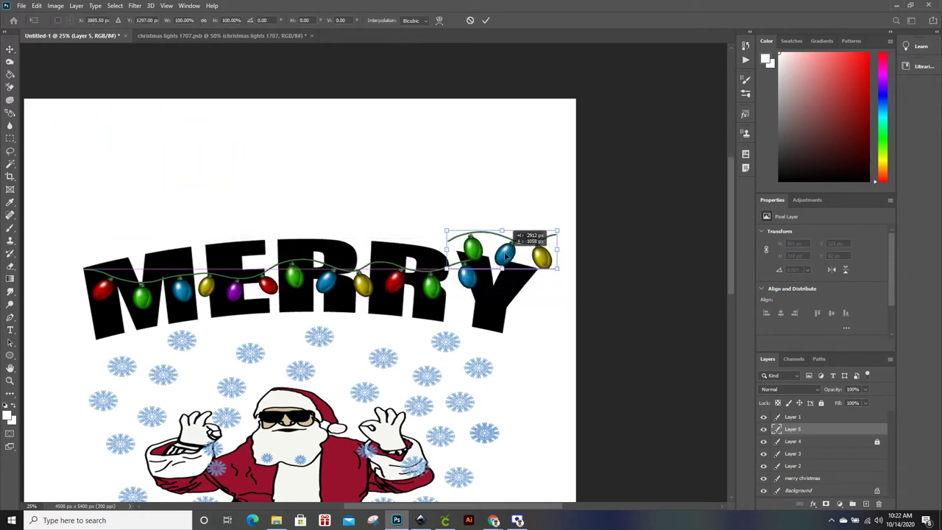
mouse_move(561, 232)
left_mouse_down()
mouse_move(530, 252)
mouse_move(543, 255)
mouse_move(506, 252)
mouse_move(519, 284)
mouse_move(519, 271)
left_mouse_up()
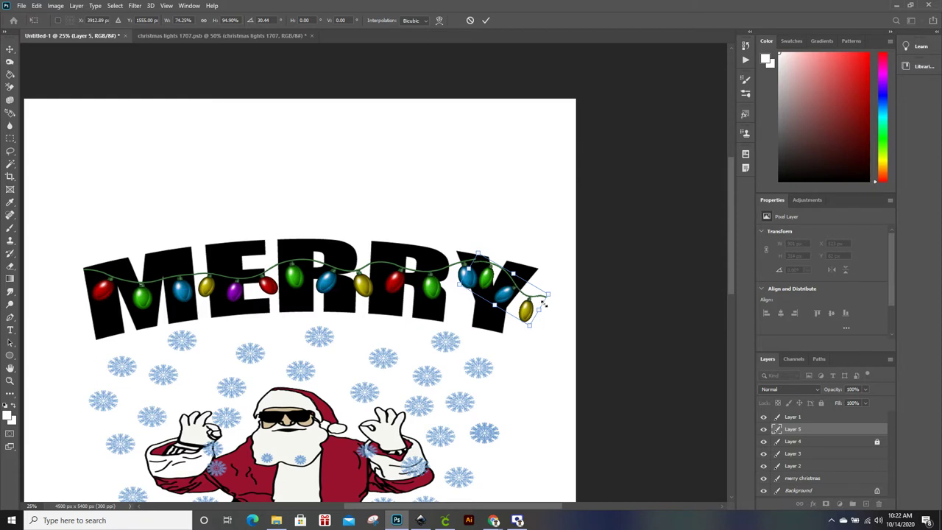
left_click_drag(556, 288, 508, 284)
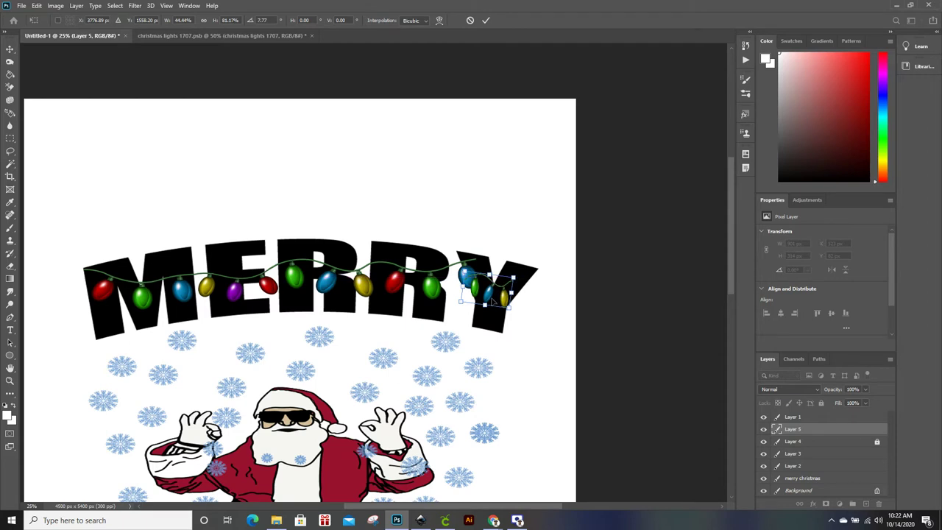
mouse_move(508, 285)
left_mouse_down()
mouse_move(539, 277)
mouse_move(547, 258)
mouse_move(482, 268)
mouse_move(500, 239)
mouse_move(505, 181)
left_mouse_up()
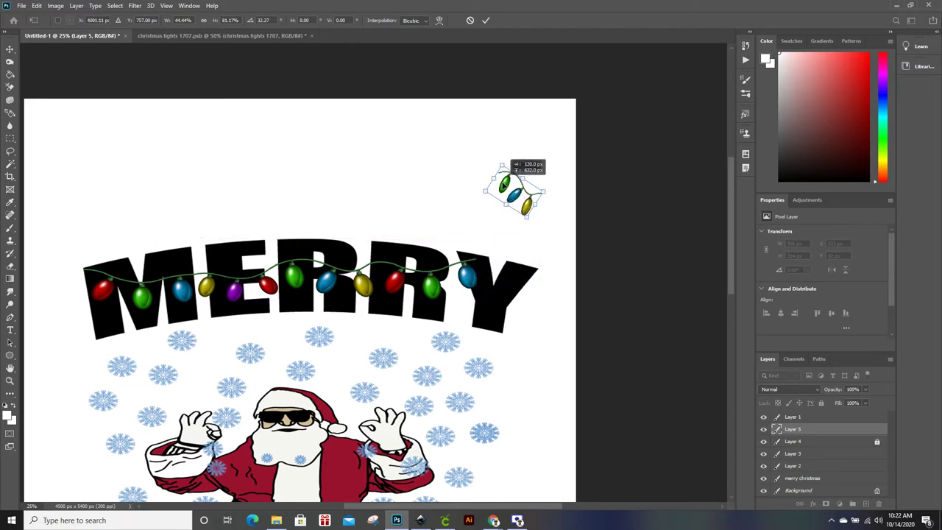
left_click_drag(505, 181, 505, 181)
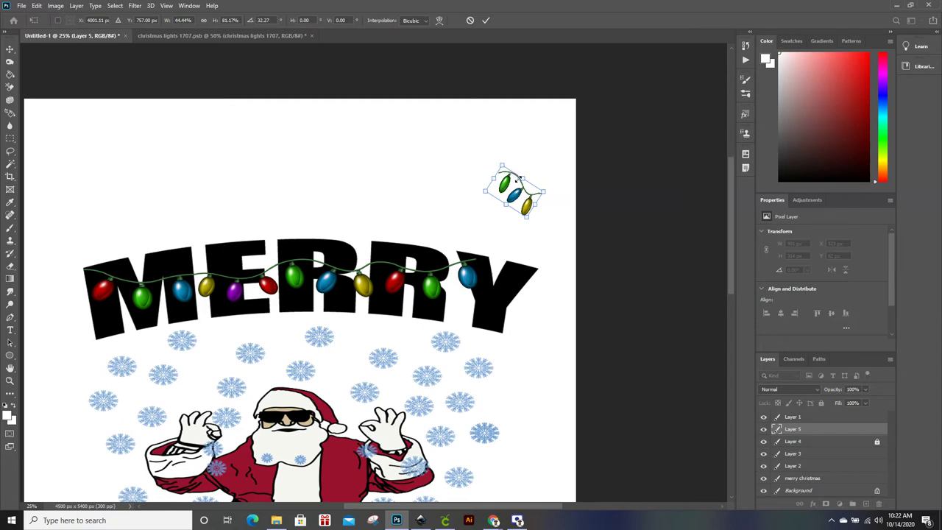
Step: Fit the strand onto the Y at about 95% × 80% scale, tilted 7.68°, meeting the wire
mouse_move(544, 191)
left_mouse_down()
mouse_move(571, 180)
mouse_move(506, 190)
mouse_move(505, 269)
left_mouse_up()
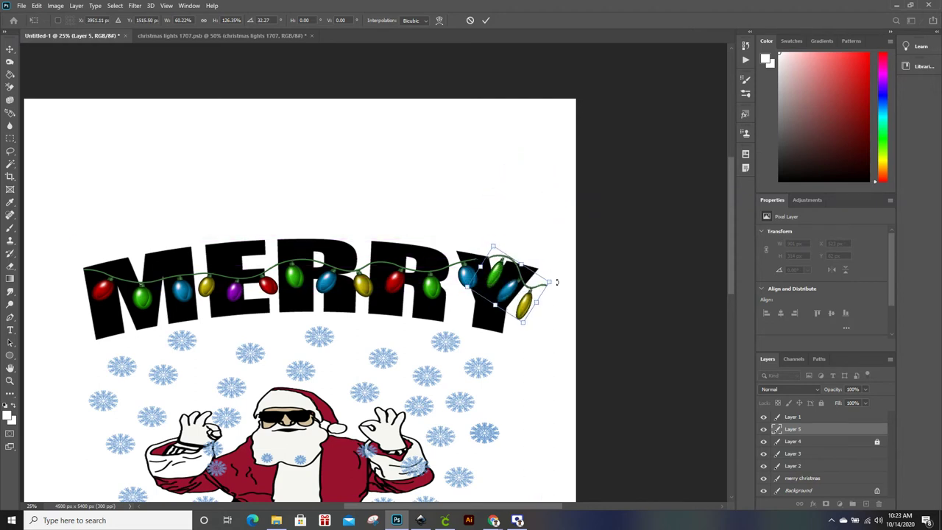
left_click_drag(558, 281, 564, 254)
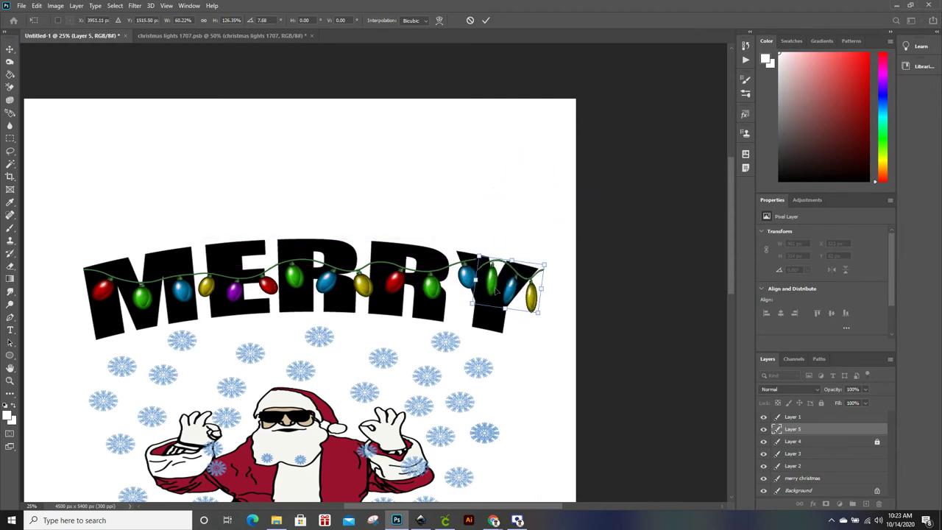
left_click_drag(542, 291, 567, 292)
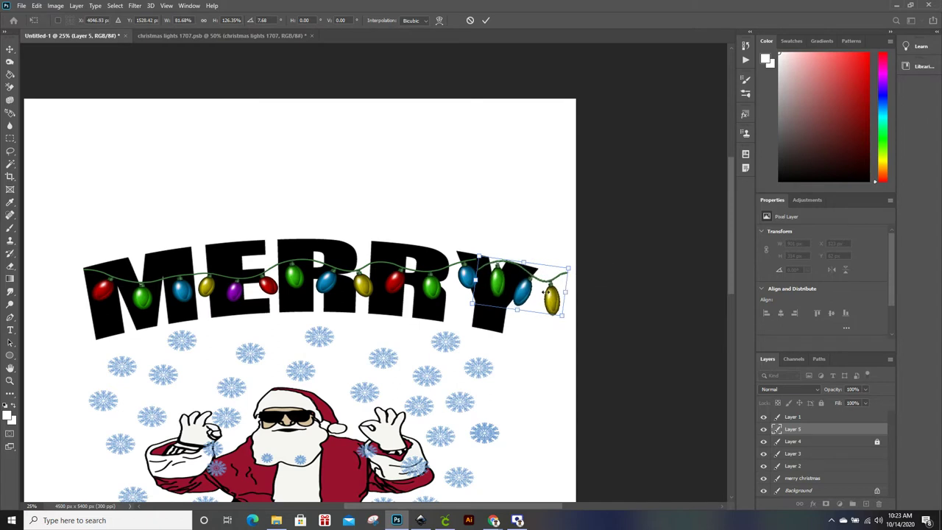
mouse_move(500, 281)
left_mouse_down()
mouse_move(501, 271)
mouse_move(521, 287)
left_mouse_up()
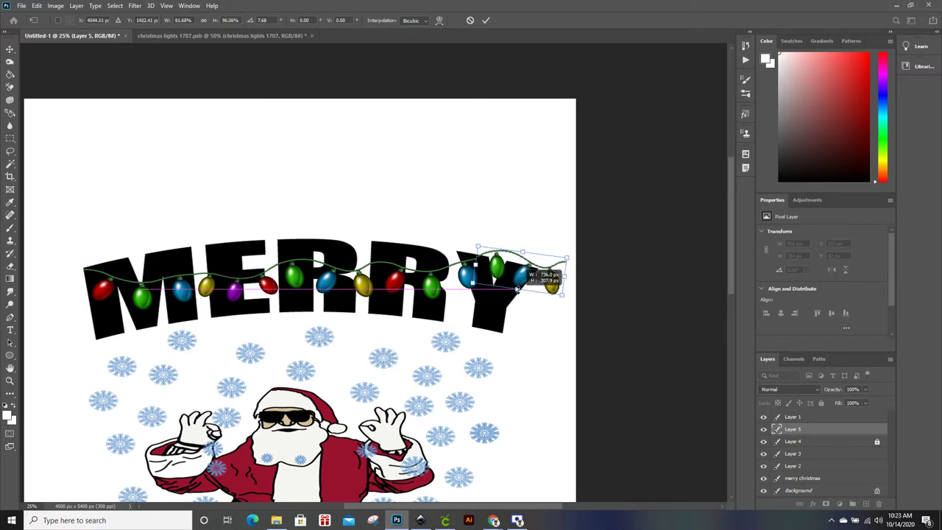
left_click_drag(521, 287, 522, 284)
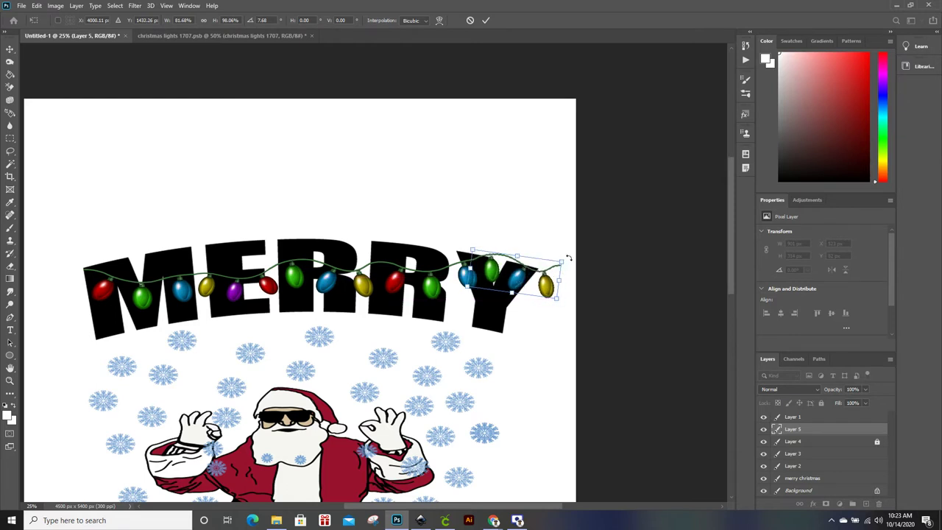
left_click_drag(563, 261, 561, 262)
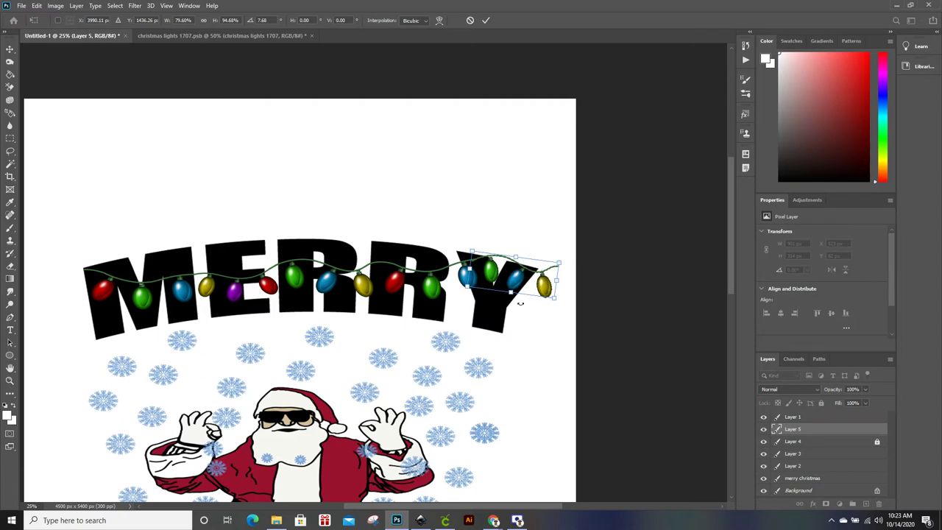
key("ctrl+plus")
key("ctrl+plus")
key("ctrl+plus")
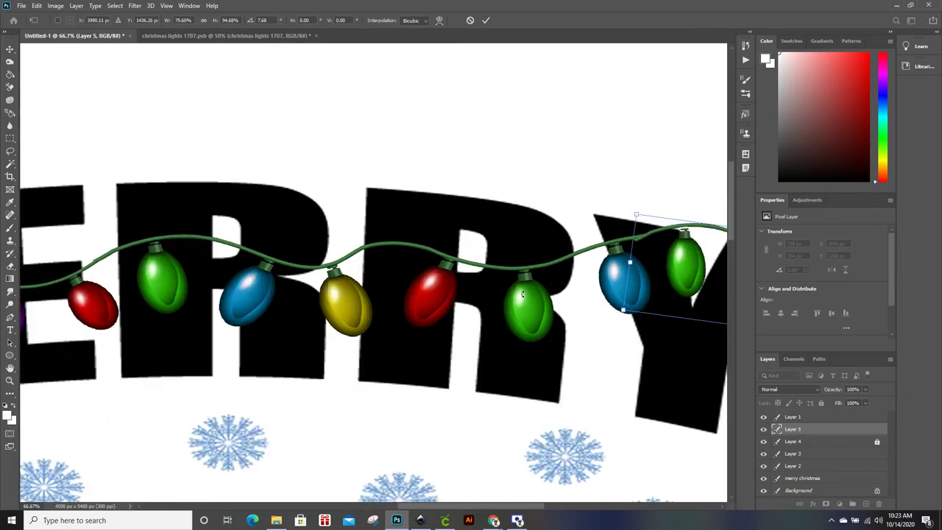
Step: At 100% zoom, nudge the Y strand down to meet the wire and commit it at X 3677, Y 1252 px
key("ctrl+plus")
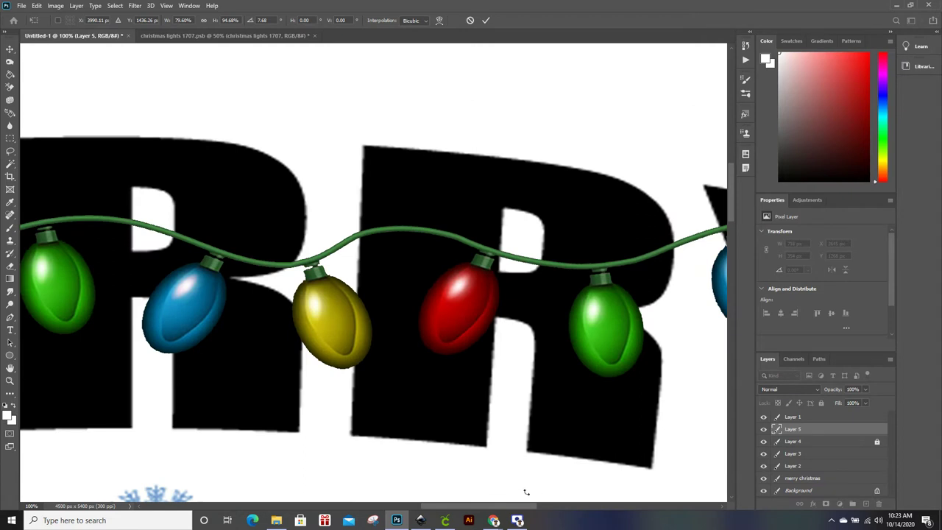
left_click_drag(525, 508, 534, 508)
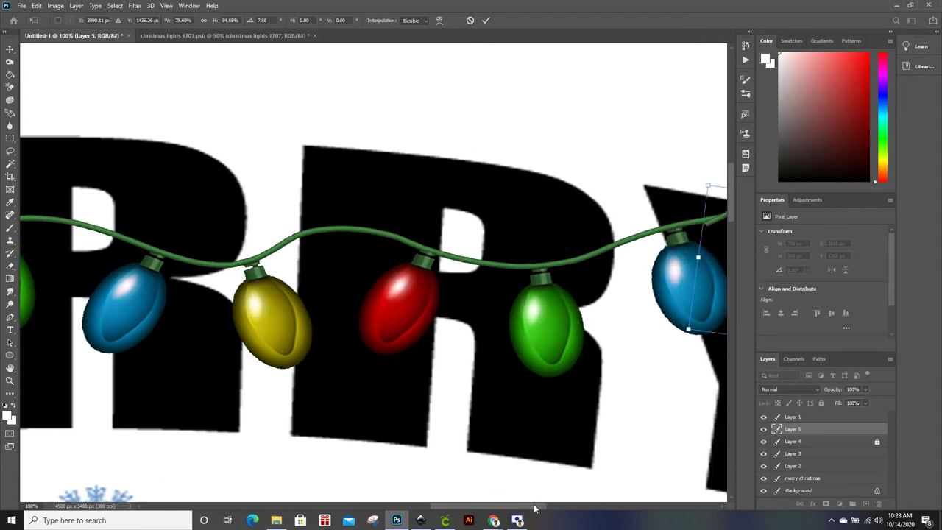
left_click_drag(535, 508, 541, 508)
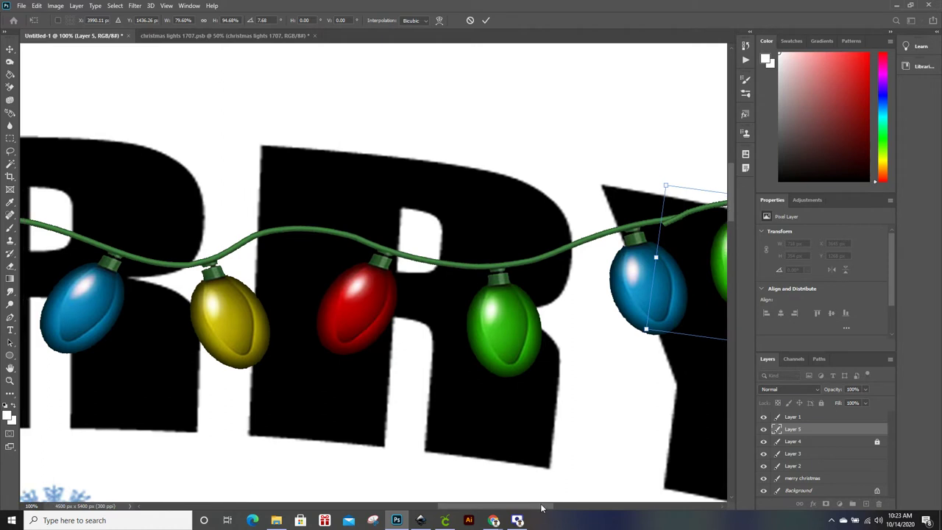
left_click_drag(541, 508, 549, 508)
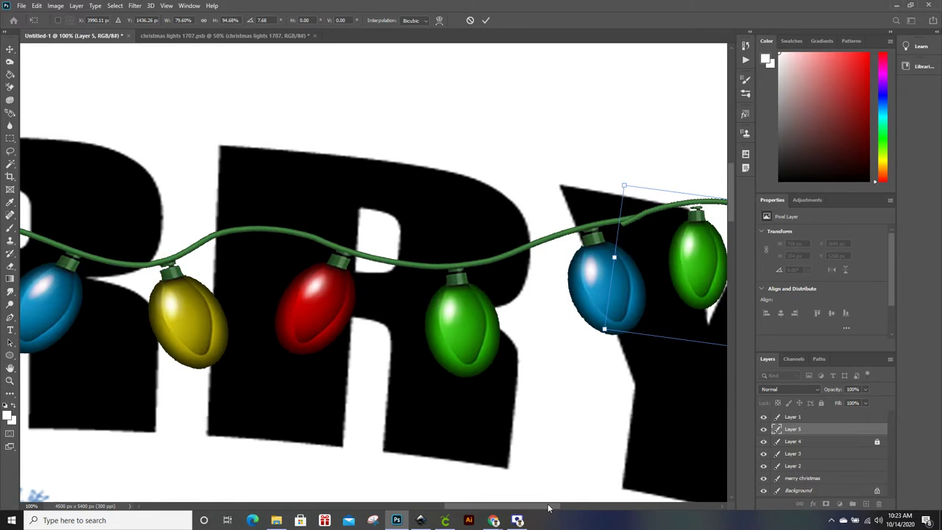
left_click_drag(548, 508, 586, 508)
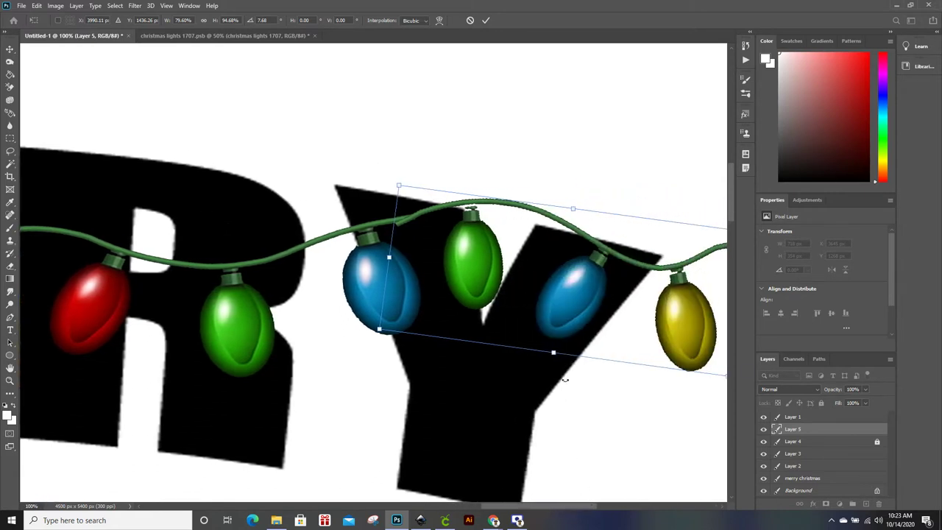
left_click_drag(432, 215, 447, 209)
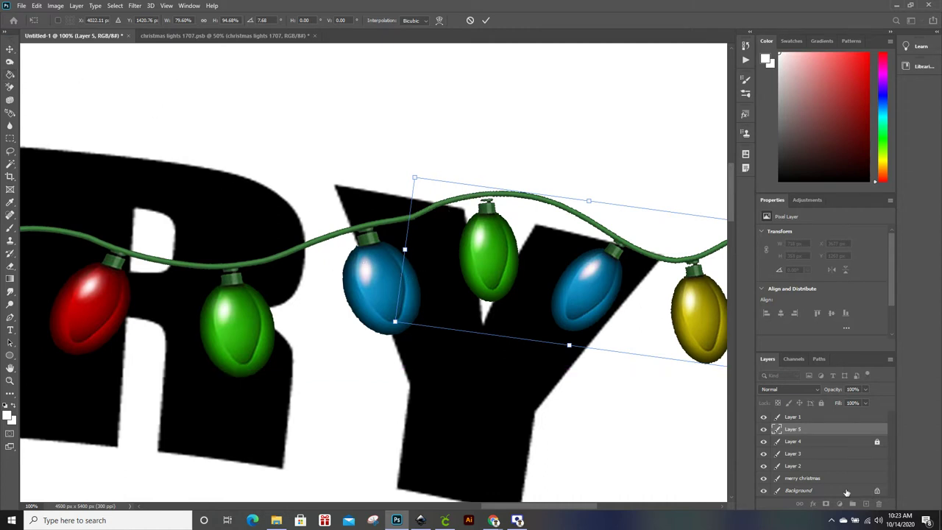
key("Return")
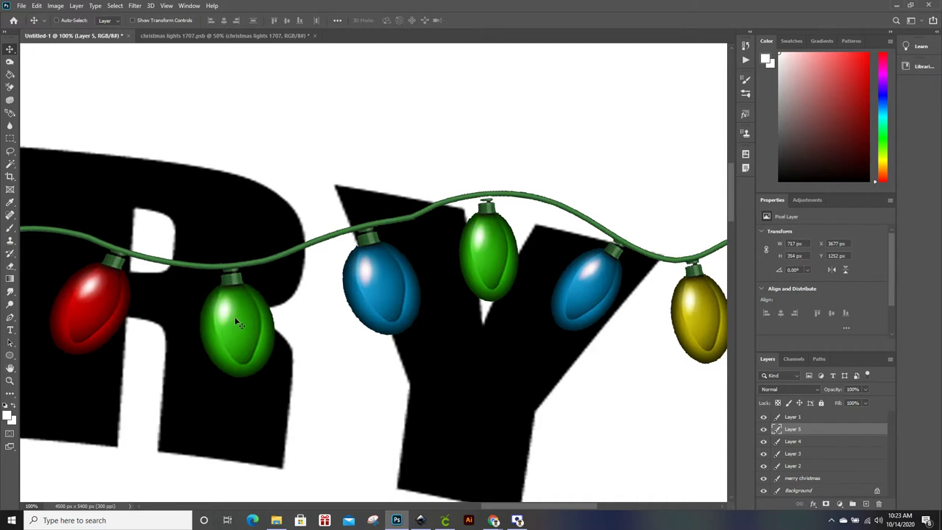
Step: Narrow Layer 4's strand over RY to 735 px wide at X 2875, Y 1292 px
left_click(799, 441)
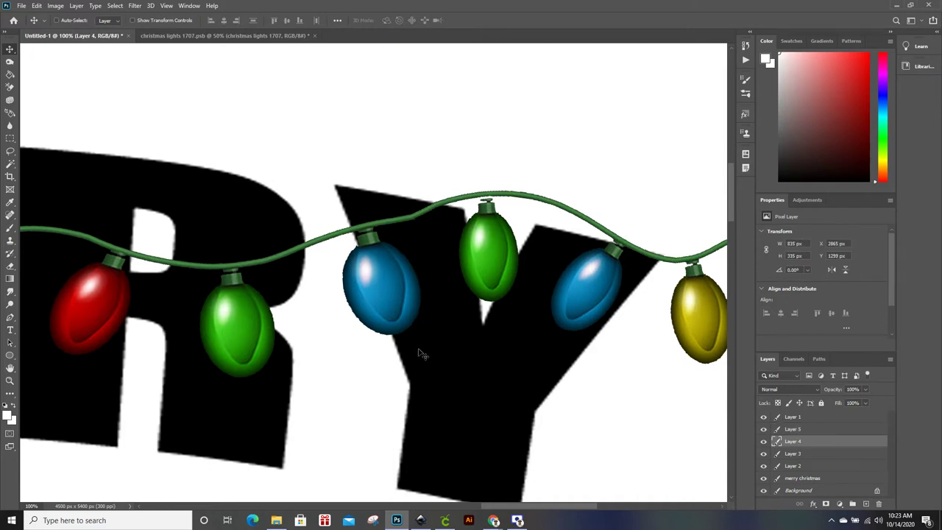
key("ctrl+t")
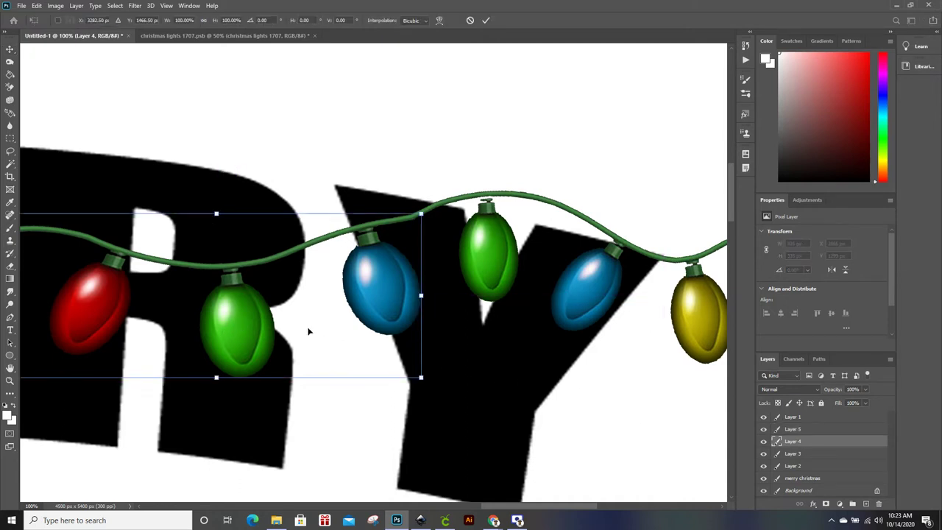
left_click_drag(247, 320, 270, 172)
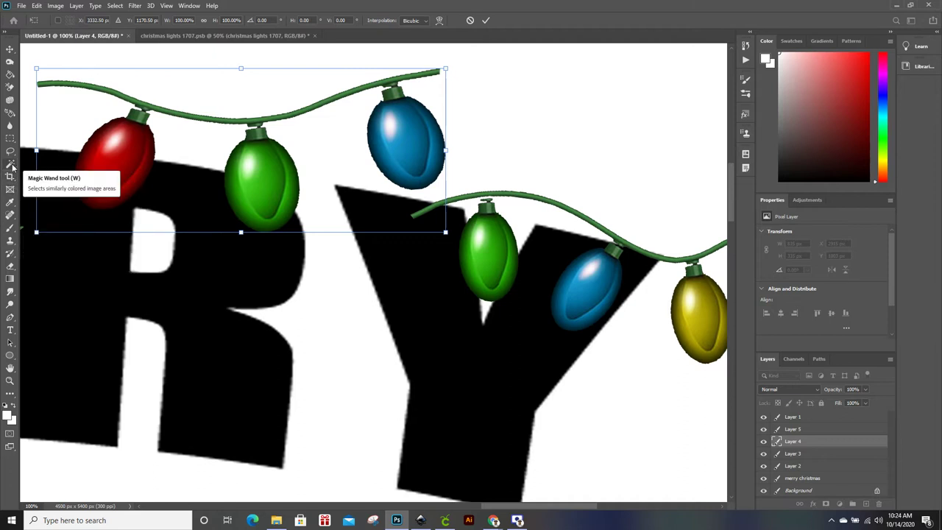
left_click_drag(264, 201, 243, 336)
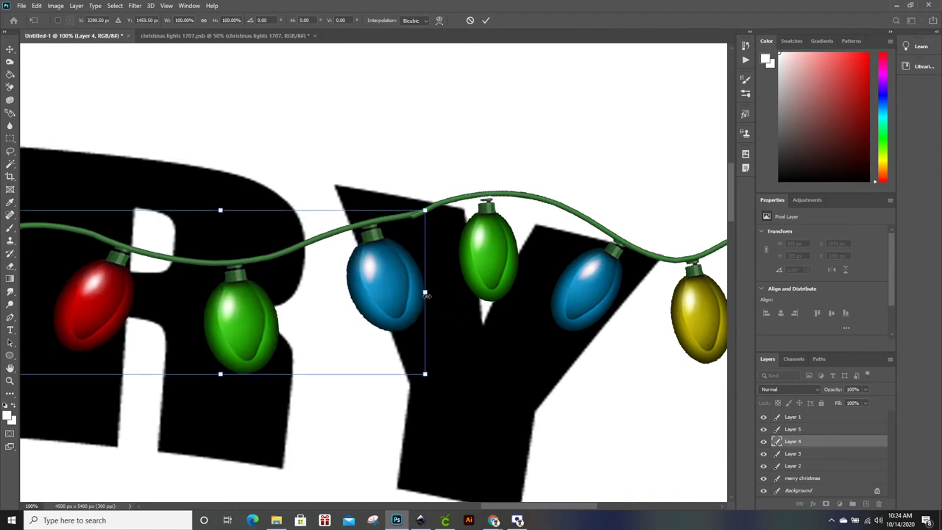
left_click_drag(424, 293, 377, 302)
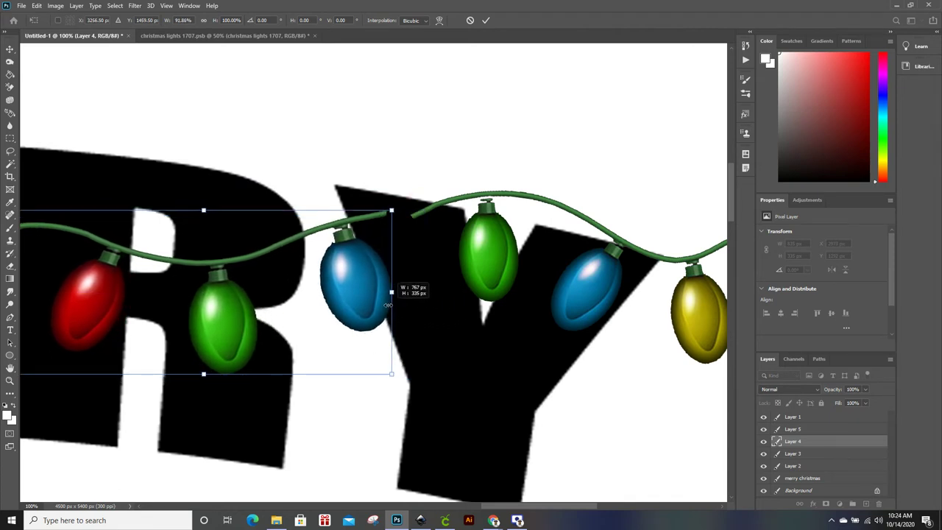
key("Return")
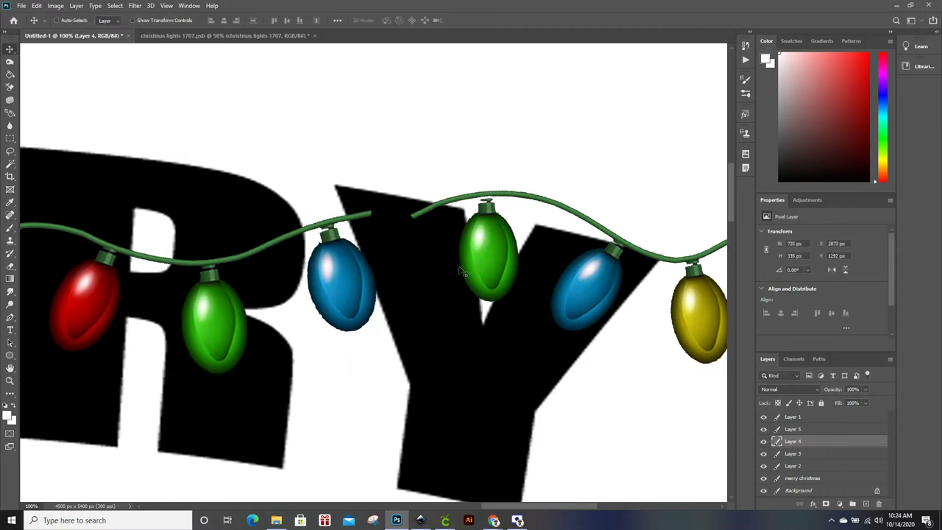
left_click(794, 429)
Step: Shift the Y strand left onto the wire, then rotate the light strand about 13° and raise it
left_click_drag(498, 248, 446, 259)
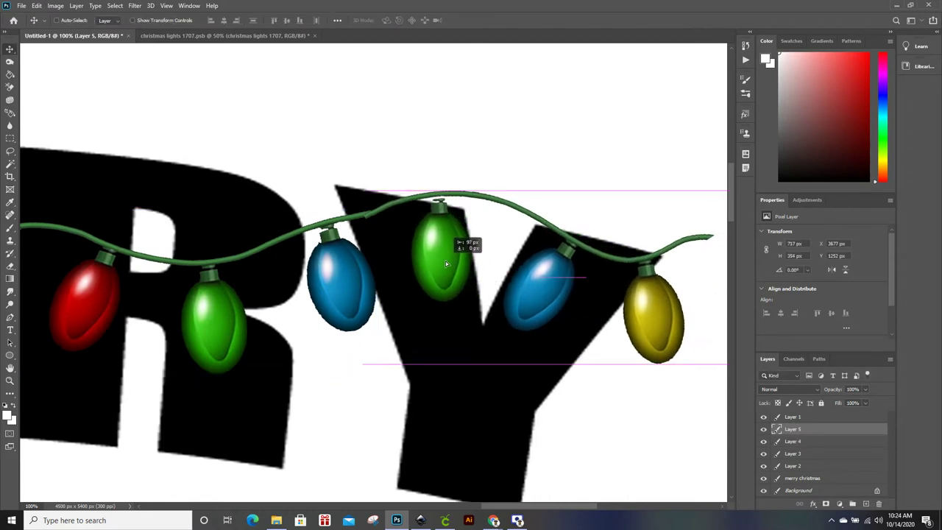
left_click_drag(446, 260, 446, 260)
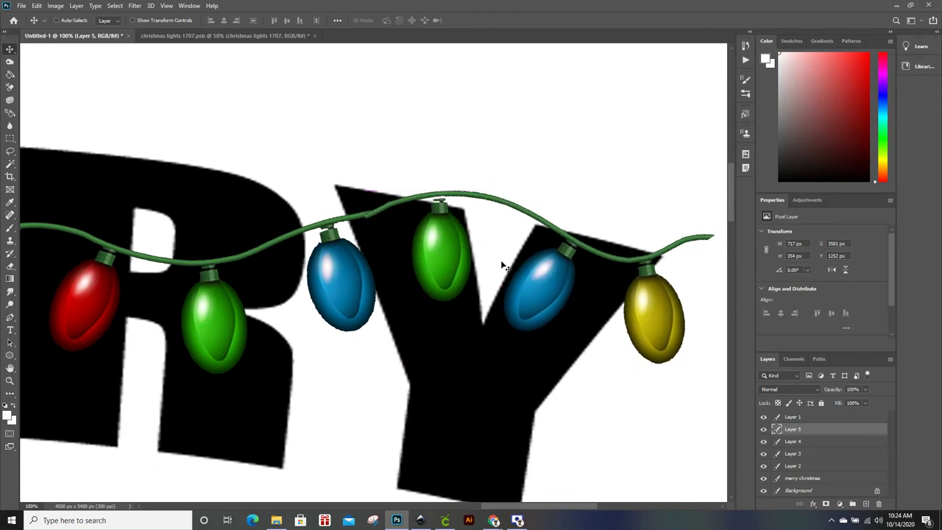
key("ctrl+t")
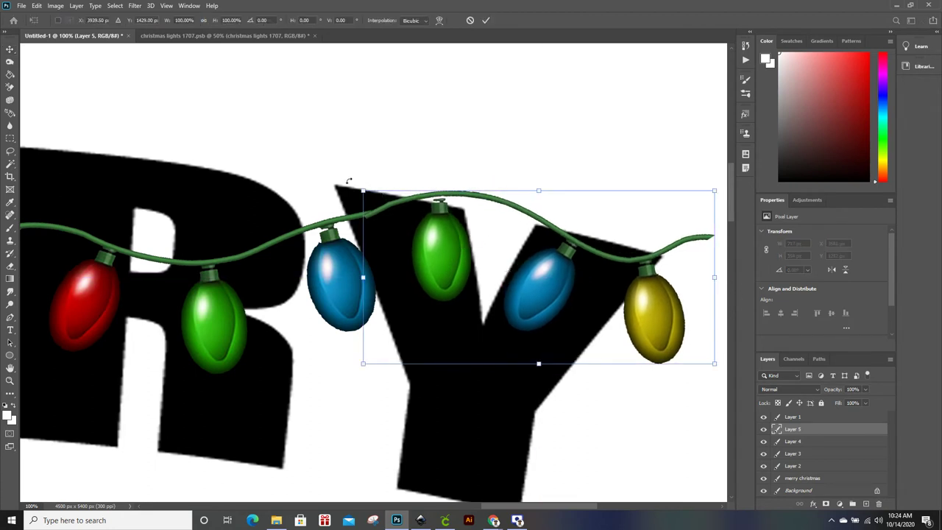
left_click_drag(349, 180, 416, 143)
mouse_move(557, 303)
left_mouse_down()
mouse_move(541, 340)
mouse_move(545, 221)
left_mouse_up()
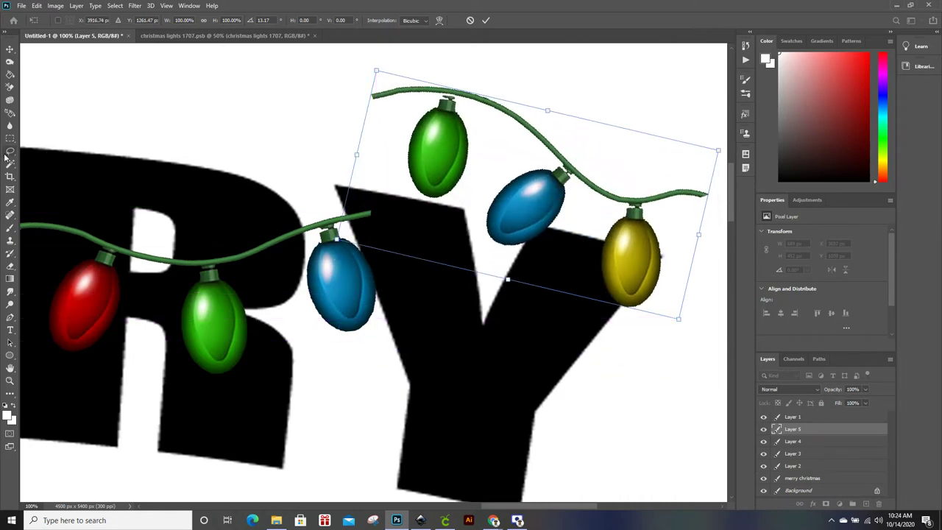
left_click_drag(526, 204, 536, 118)
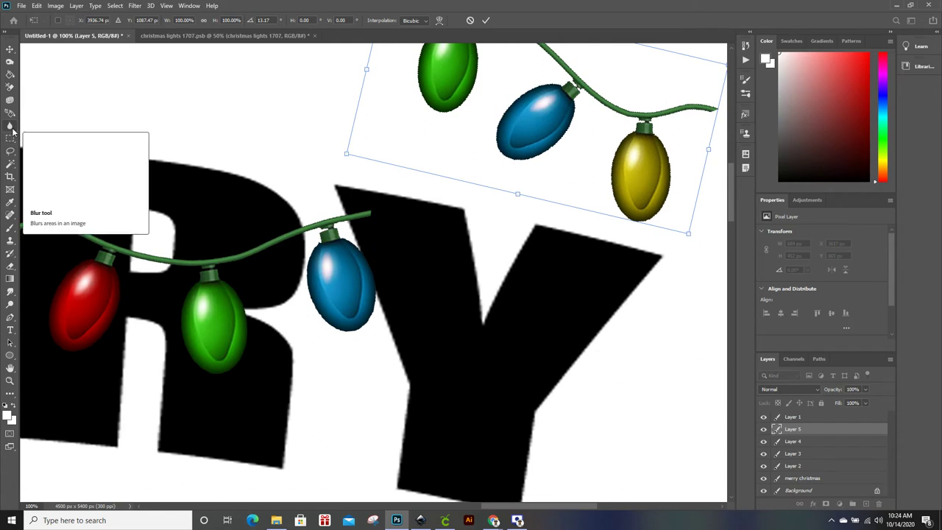
left_click(10, 163)
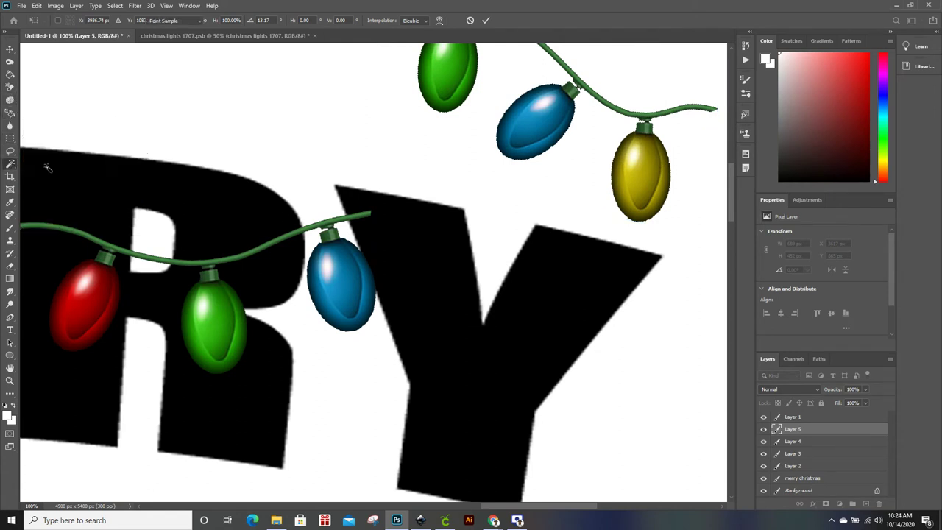
Step: Magic Wand select the strand's wire and bulbs, then switch to the Lasso tool
left_click(681, 102)
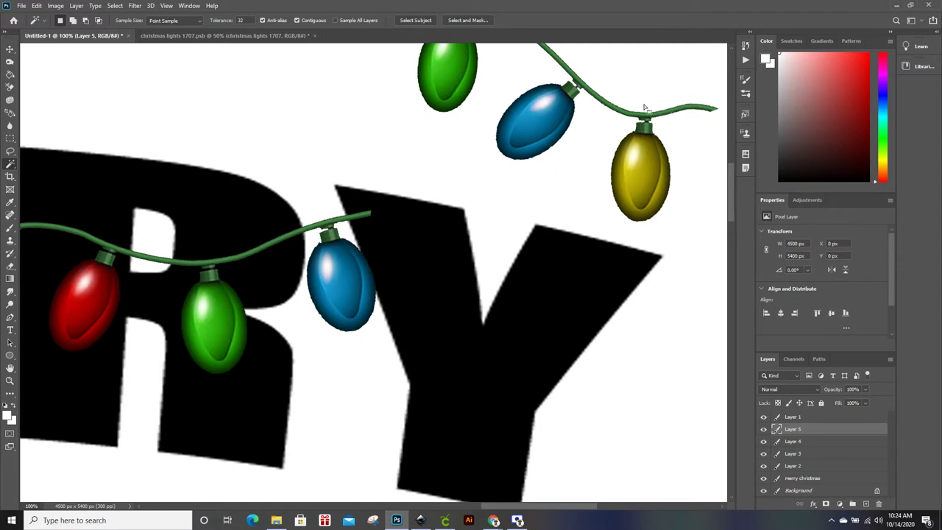
left_click(642, 107)
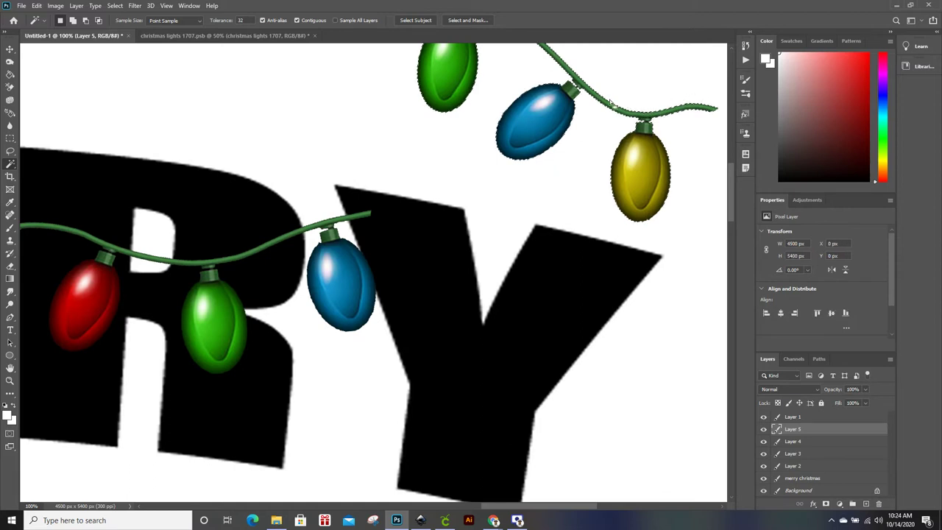
left_click(11, 152)
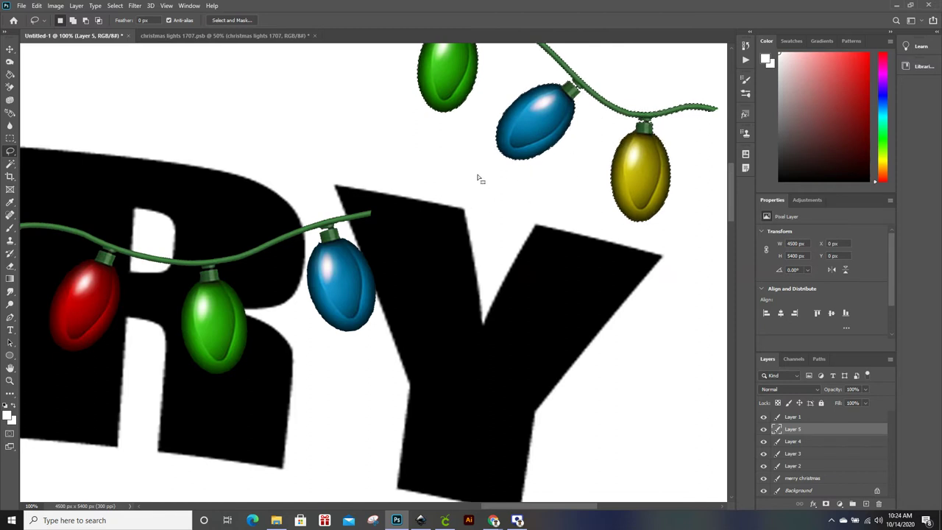
scroll(455, 184, "up", 1)
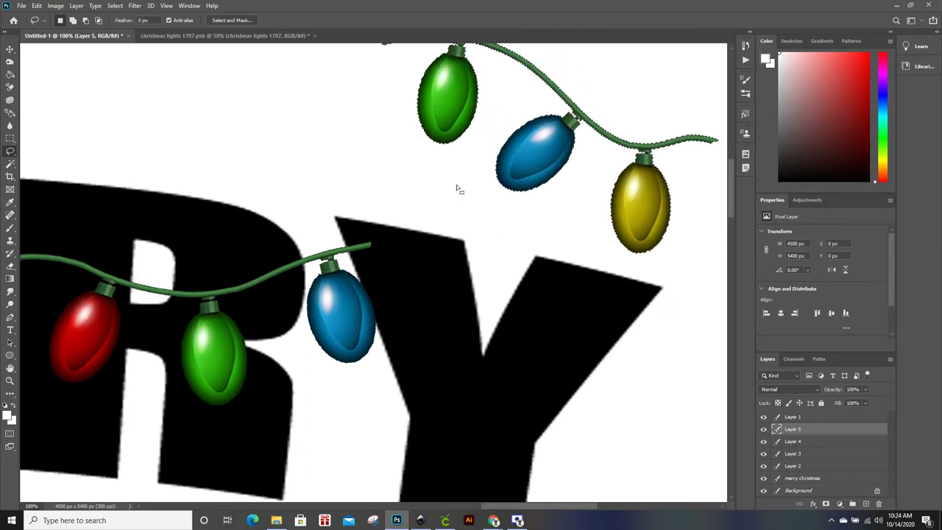
scroll(456, 193, "up", 2)
scroll(457, 191, "up", 1)
scroll(442, 220, "down", 1)
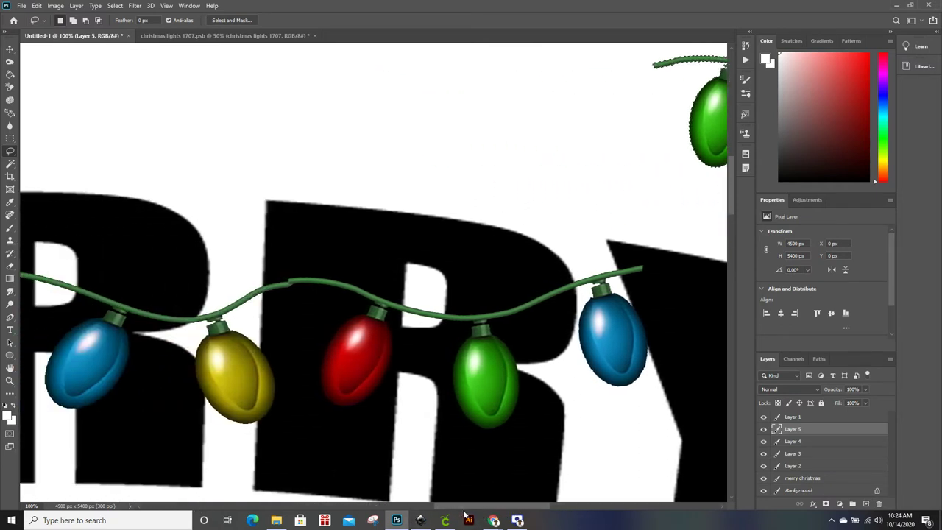
left_click_drag(423, 517, 335, 520)
Step: Move Layer 2's yellow-purple-red bulb strand up above MERRY and slightly left
left_click(792, 454)
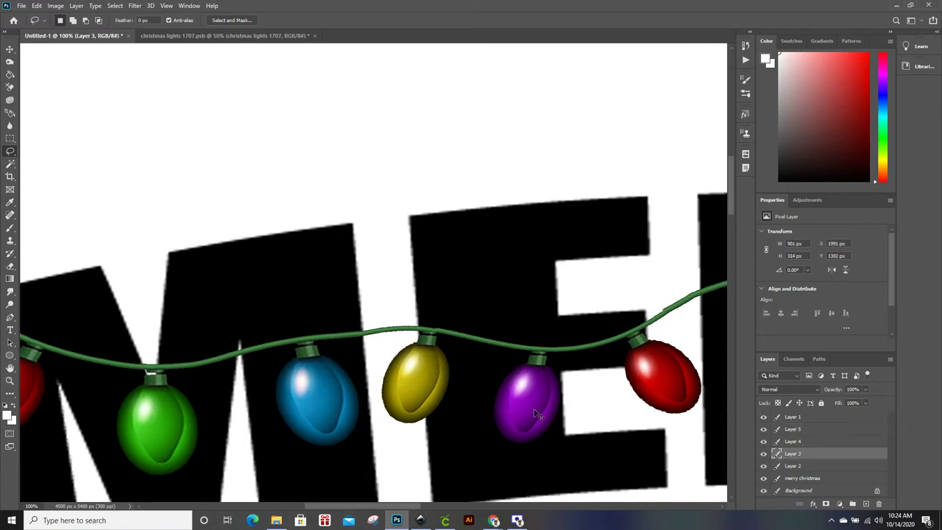
key("ctrl+t")
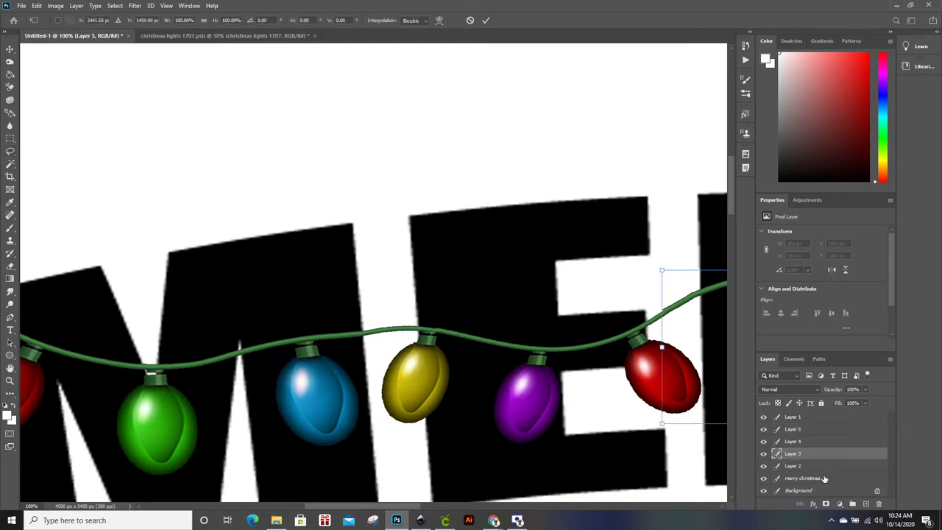
left_click(799, 467)
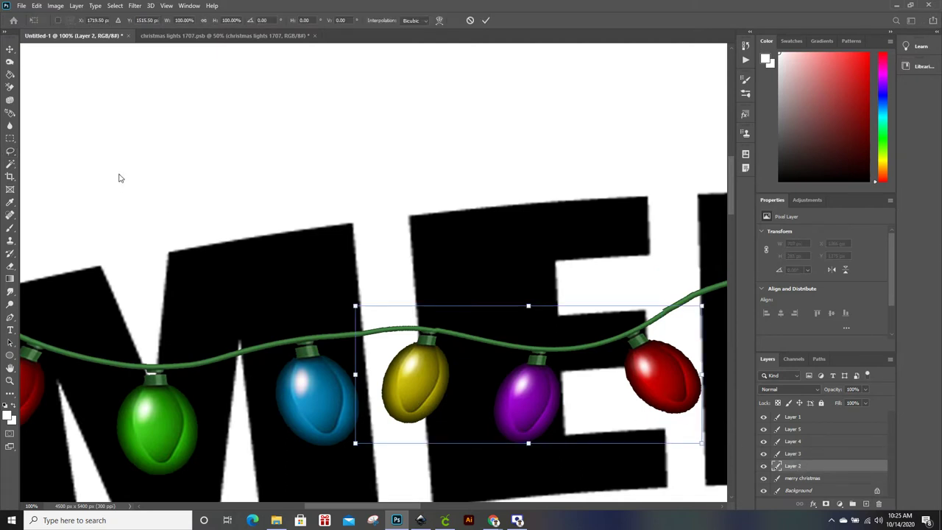
left_click(10, 48)
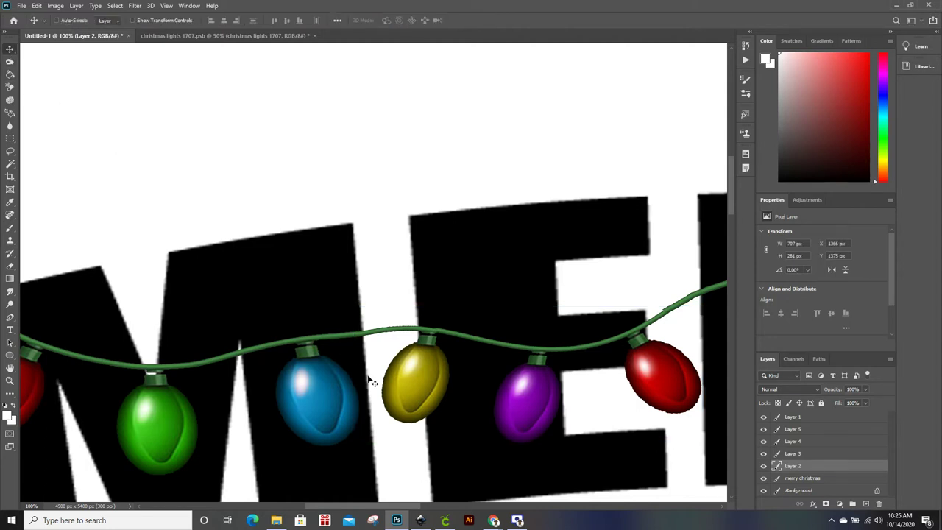
left_click_drag(428, 383, 426, 374)
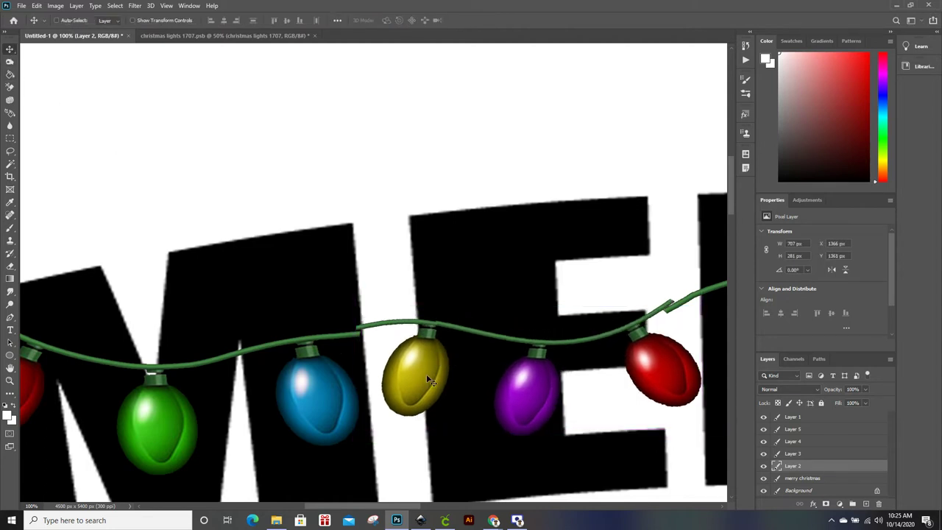
key("ctrl+z")
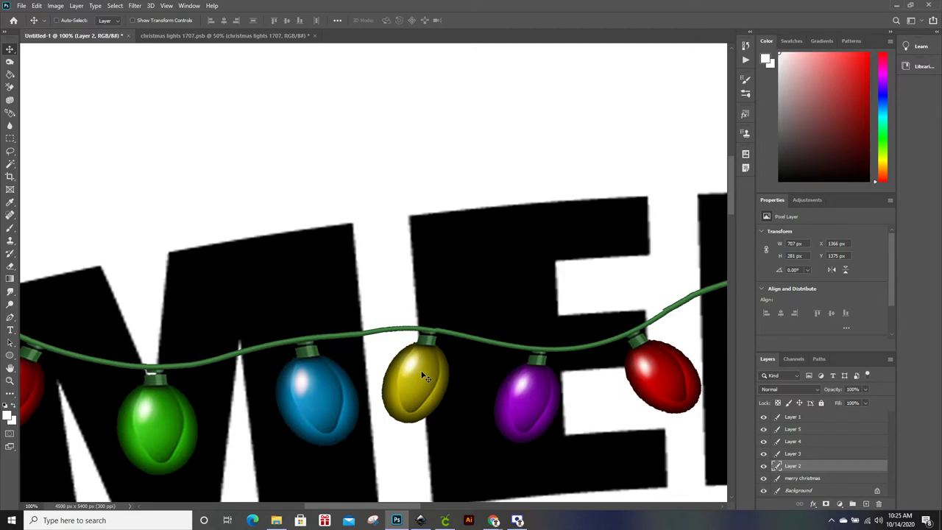
scroll(425, 377, "down", 3)
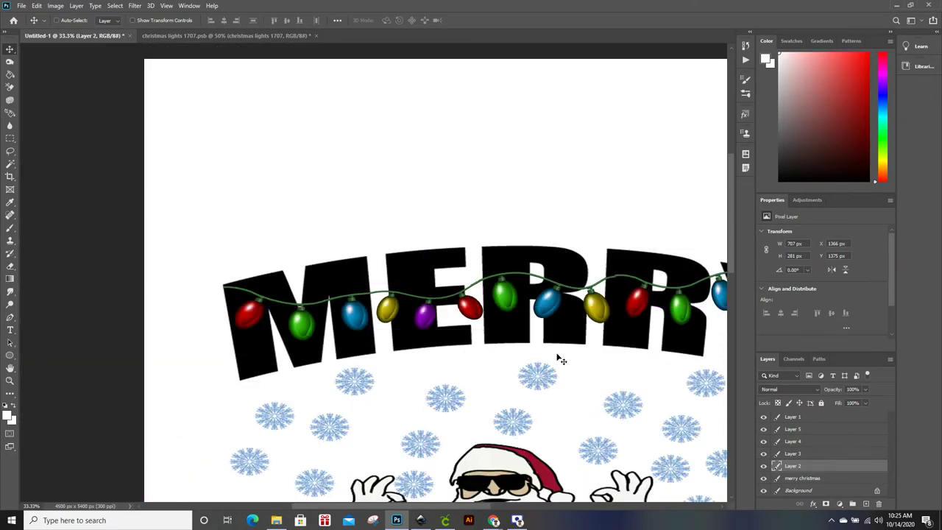
key("ctrl+t")
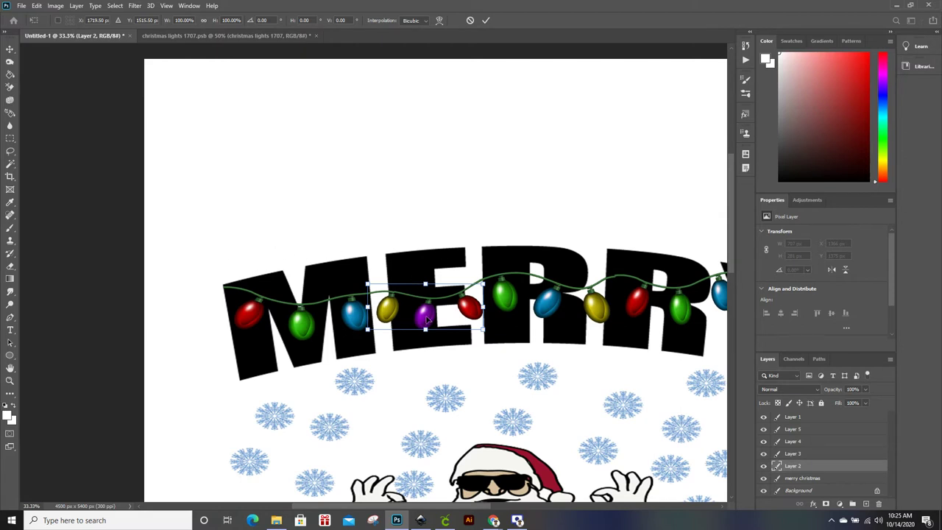
left_click_drag(427, 318, 418, 193)
key("Return")
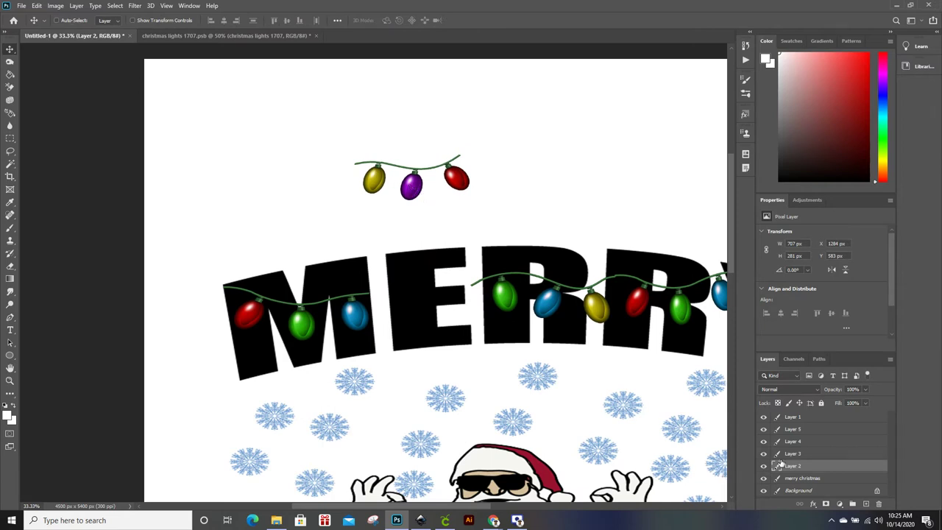
mouse_move(508, 132)
left_mouse_down()
mouse_move(411, 179)
mouse_move(480, 139)
left_mouse_up()
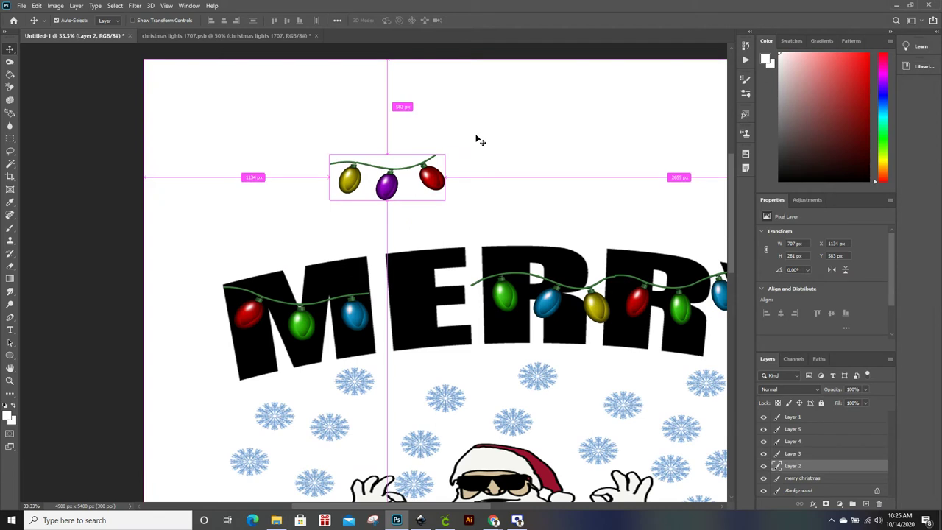
Step: Paste a copy of the strand as Layer 6 and position it over the M and E
key("ctrl+v")
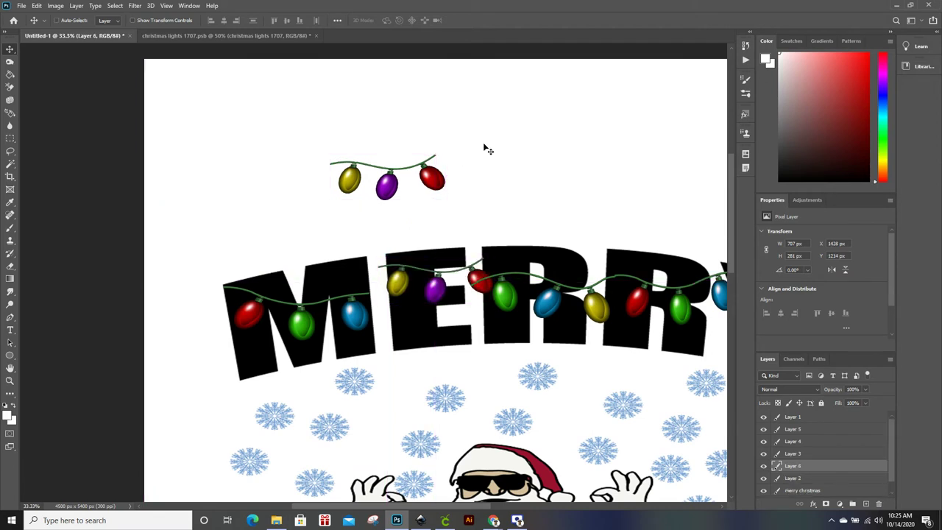
left_click_drag(436, 291, 425, 316)
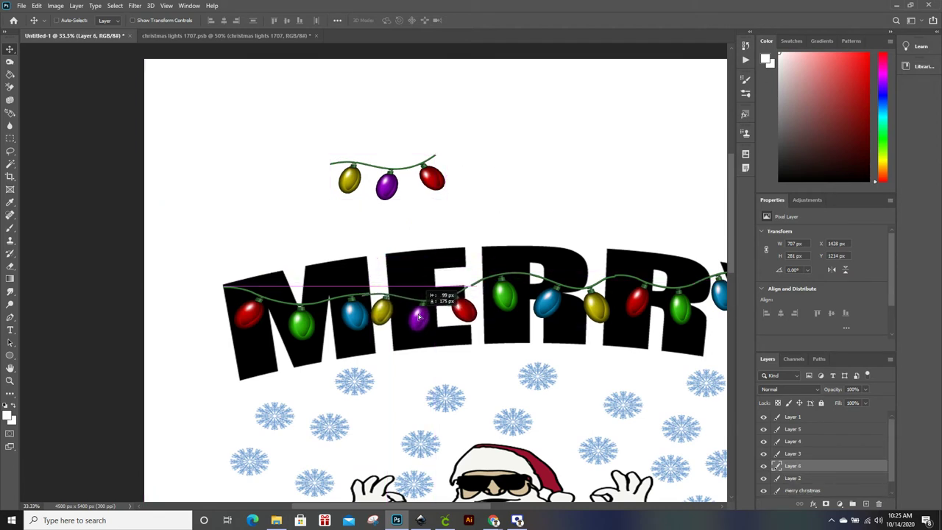
left_click_drag(424, 317, 420, 318)
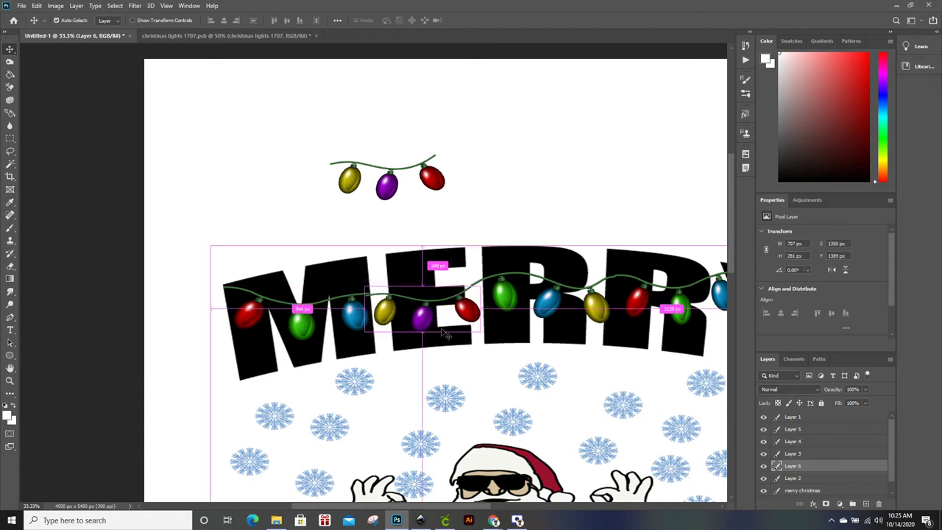
key("ctrl+plus")
key("ctrl+plus")
key("ctrl+plus")
key("ctrl+plus")
key("ctrl+plus")
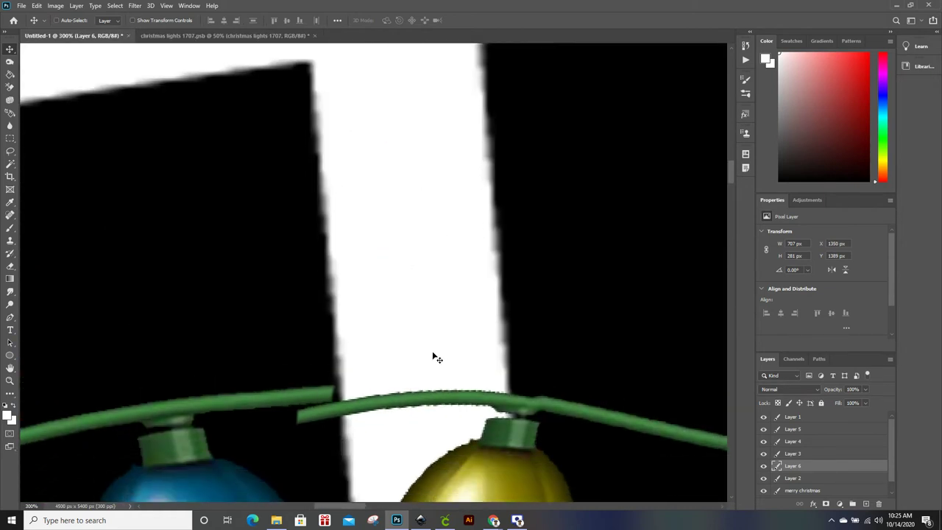
Step: Nudge the Layer 6 strand copy so its wire meets the neighbouring MERRY strand
left_click_drag(349, 366, 373, 347)
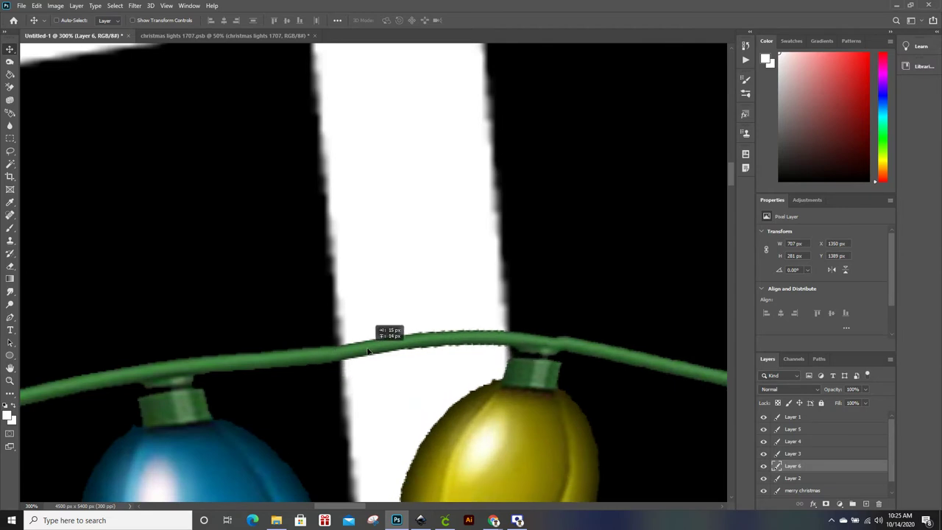
left_click_drag(349, 507, 398, 376)
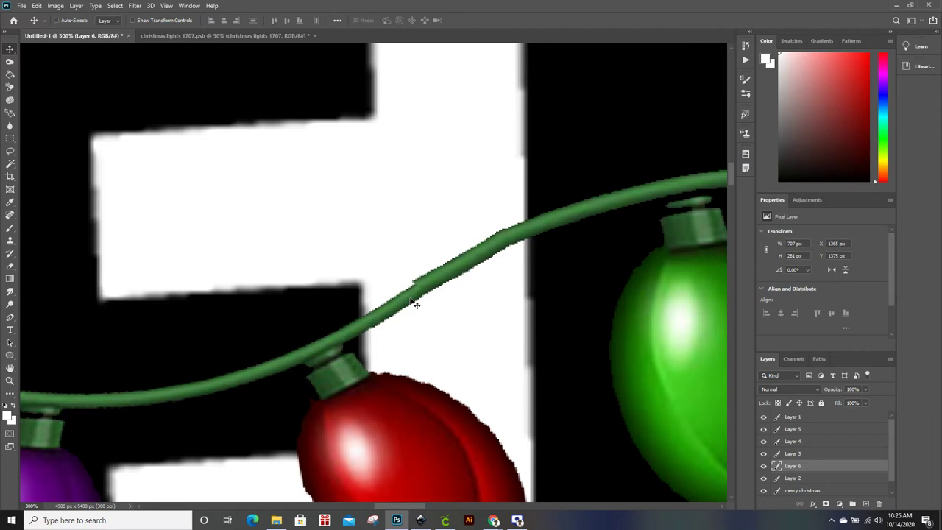
left_click_drag(414, 303, 408, 304)
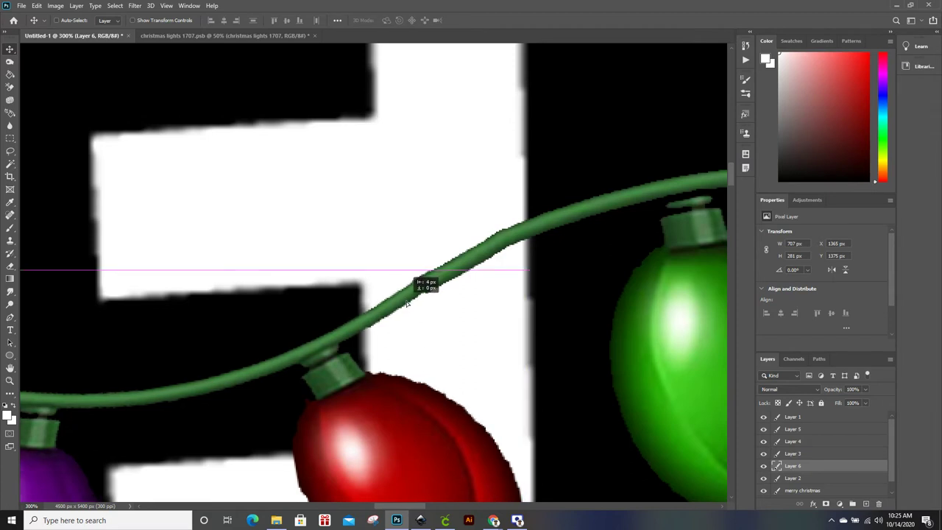
key("ctrl+t")
left_click_drag(398, 305, 400, 307)
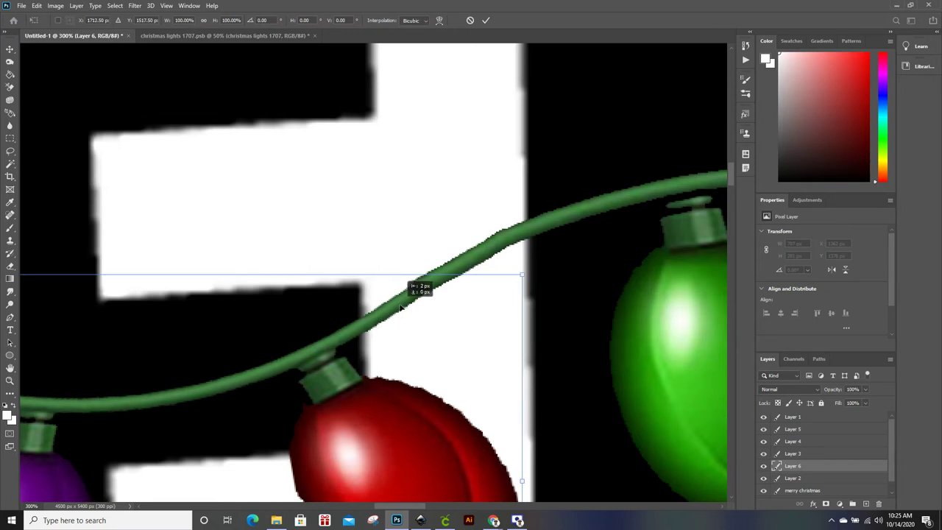
key("Up")
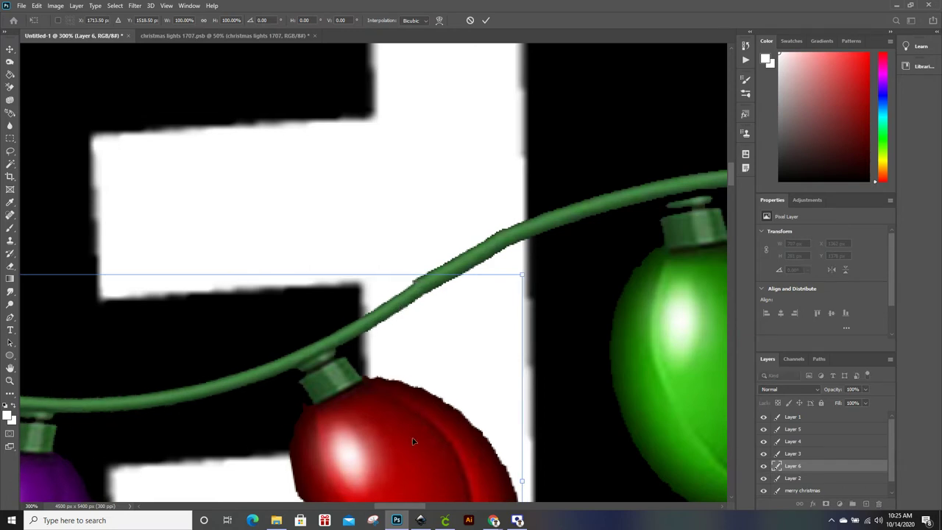
Step: Scale the copy to about 101.4% × 100.7% so the wires connect, then zoom out
left_click_drag(401, 512, 341, 494)
left_click_drag(326, 274, 312, 272)
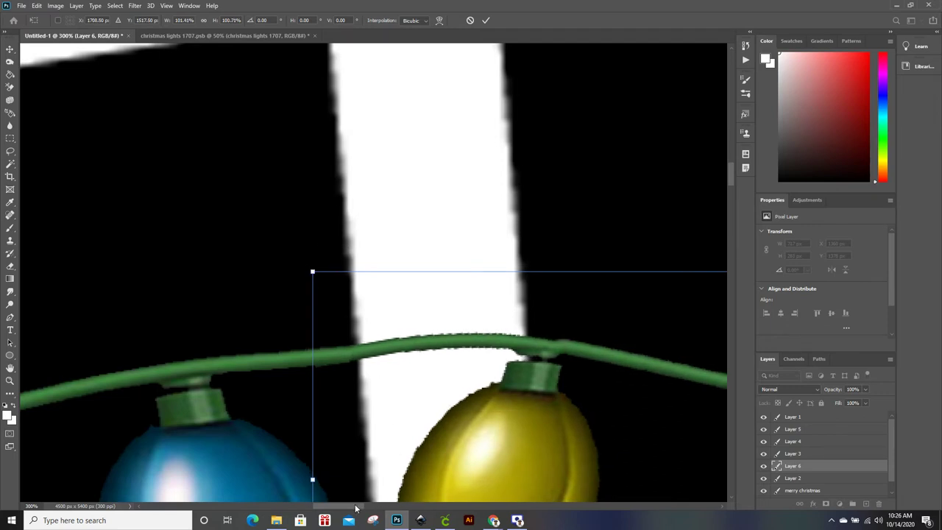
left_click_drag(356, 508, 419, 488)
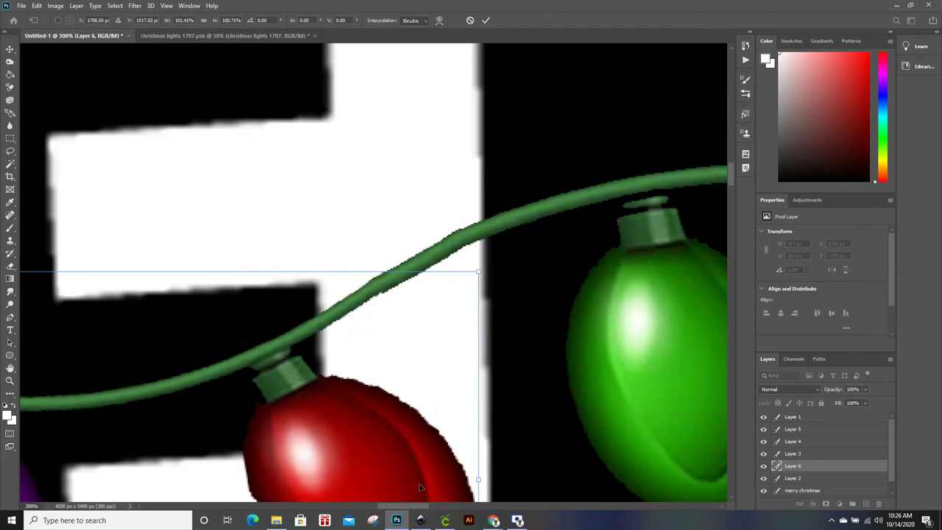
scroll(419, 488, "left", 1)
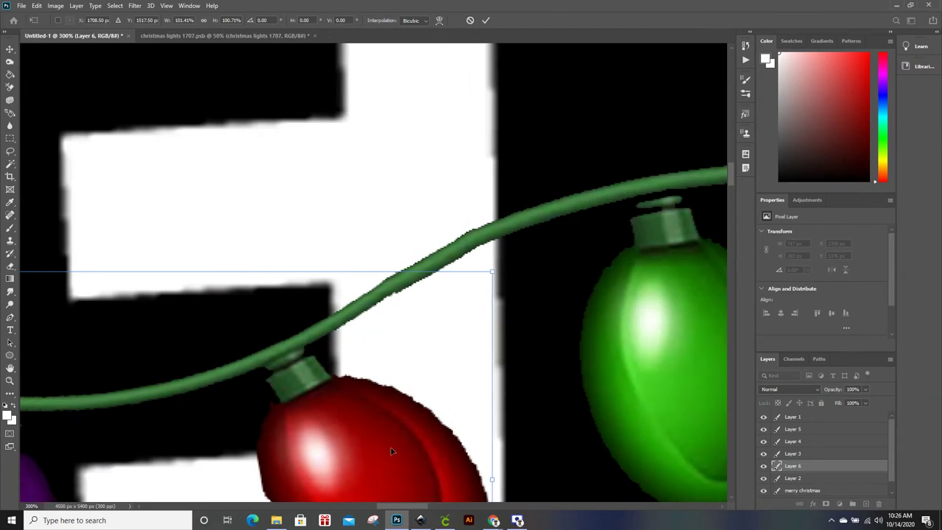
scroll(392, 452, "down", 4)
scroll(392, 452, "down", 2)
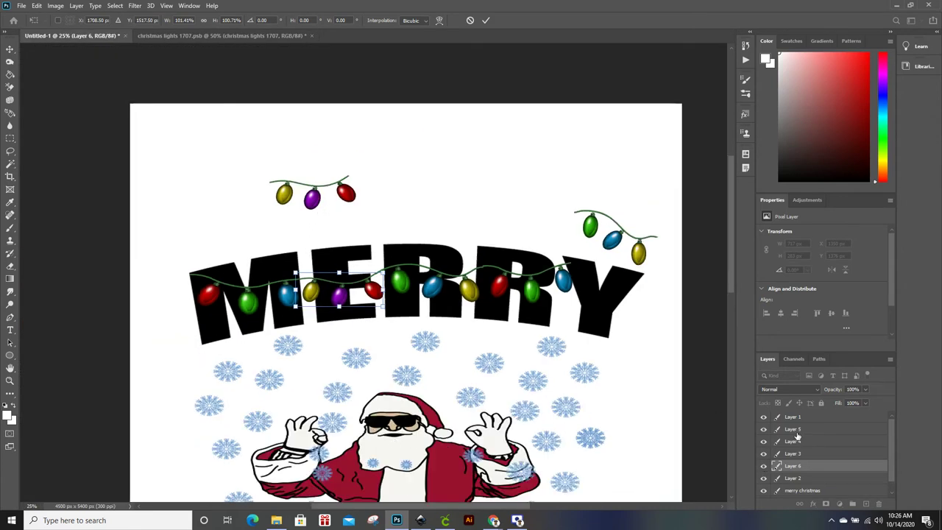
Step: Apply the middle strand's transform and step through the Layer 5, 4, 3 and 6 strands
key("Return")
left_click(788, 429)
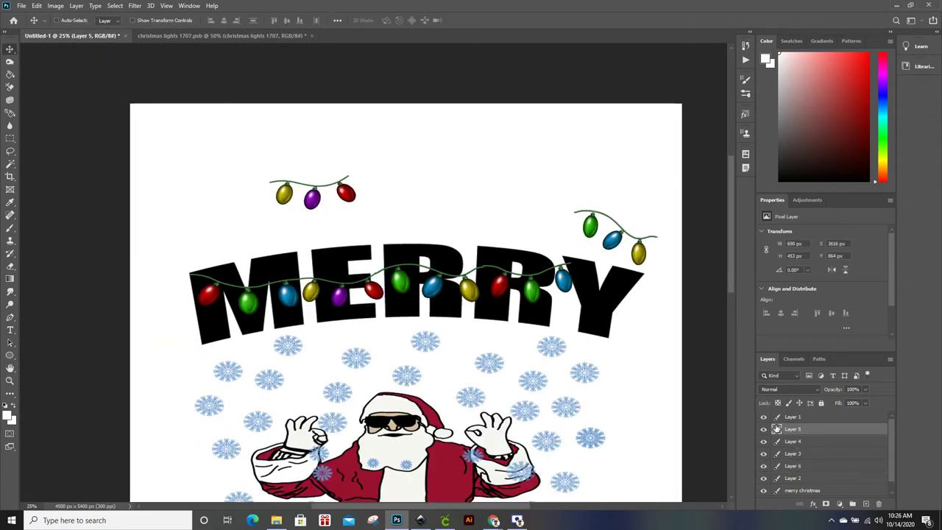
key("ctrl+t")
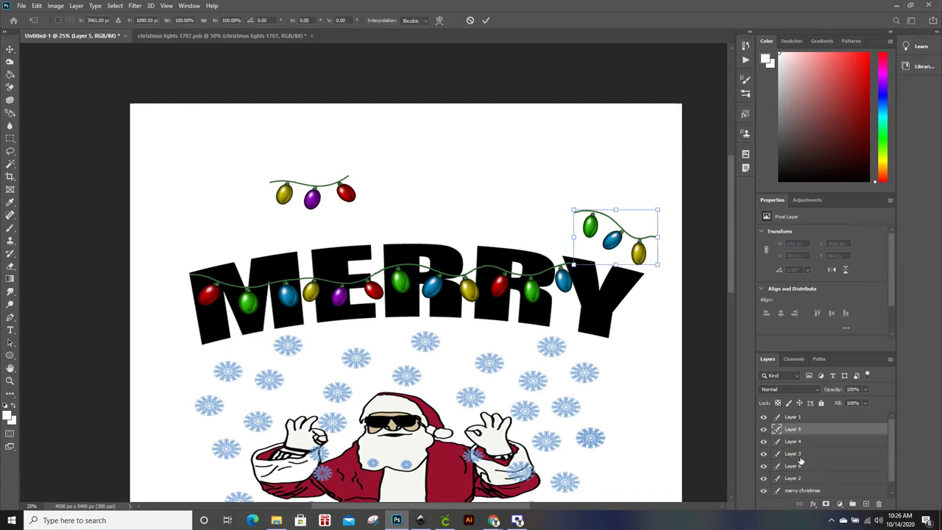
key("Return")
left_click(793, 442)
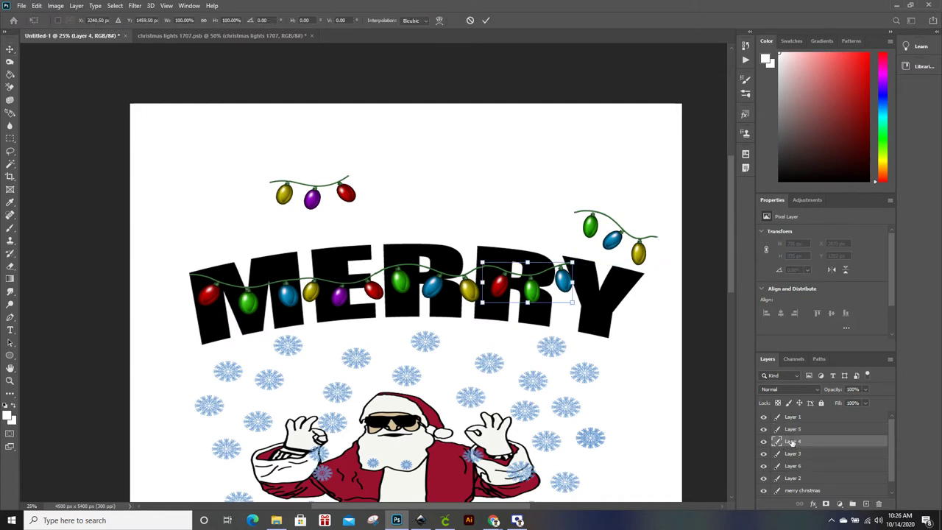
left_click(793, 454)
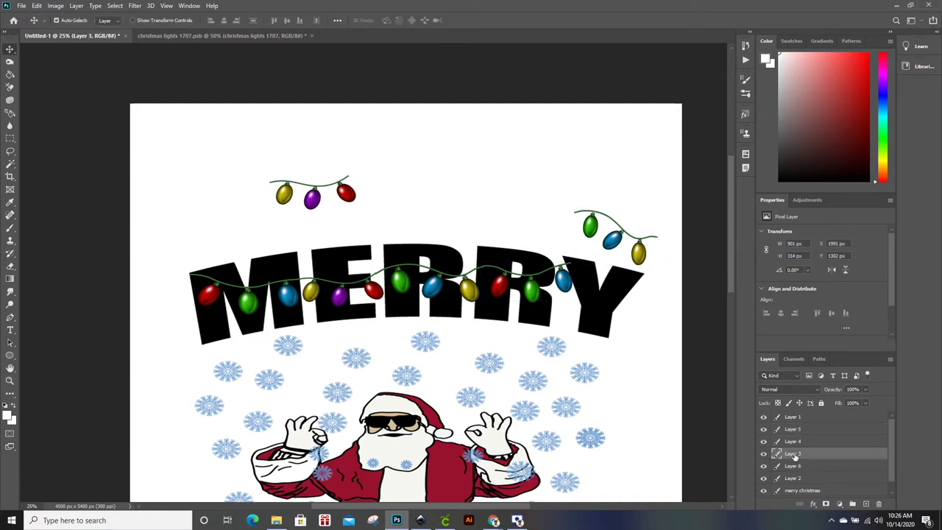
left_click(793, 467)
key("ctrl+t")
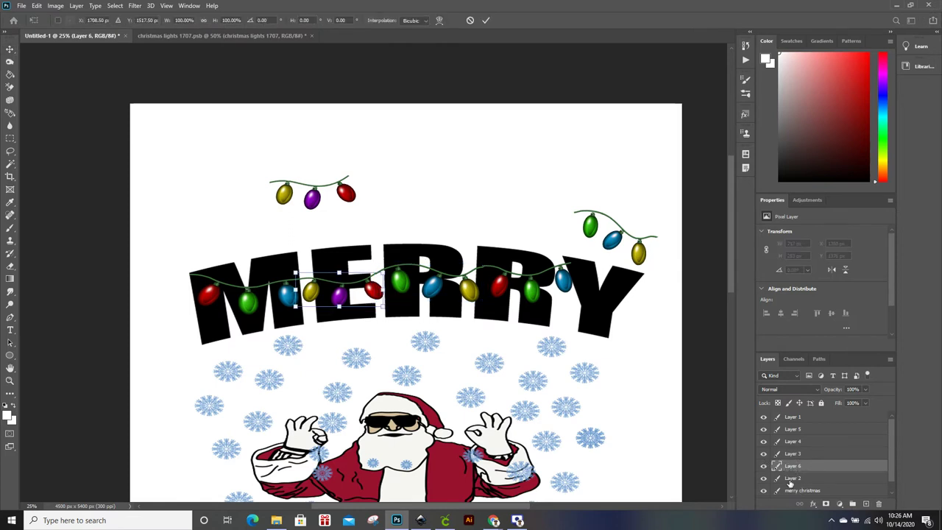
Step: Move the Layer 2 strand to the right end of MERRY, past the Y
left_click(793, 479)
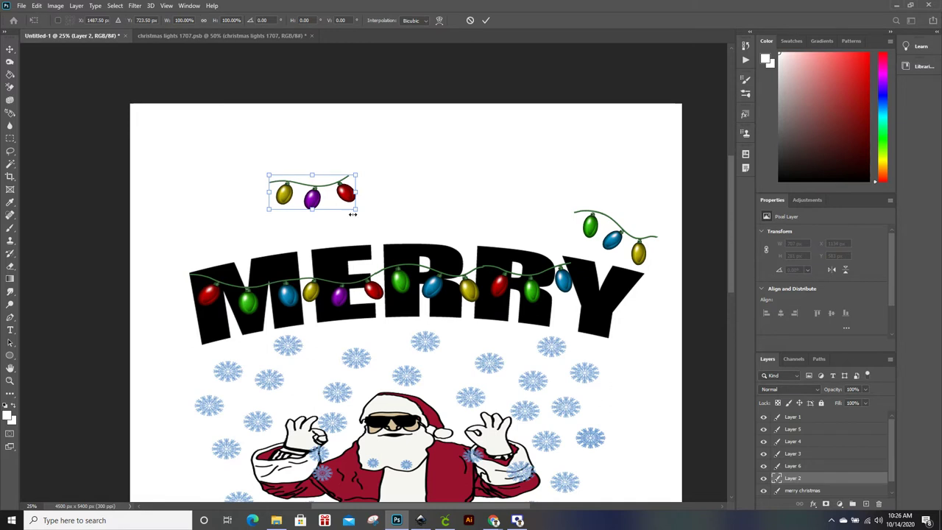
mouse_move(318, 199)
left_mouse_down()
mouse_move(479, 223)
mouse_move(618, 281)
left_mouse_up()
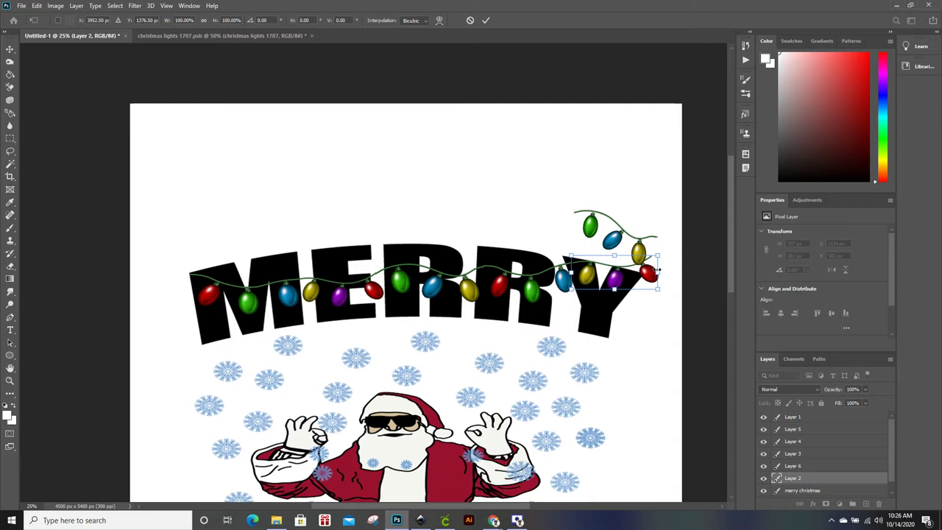
left_click(796, 428)
Step: Delete the spare green-blue-yellow strand on Layer 5
left_click_drag(631, 241, 567, 171)
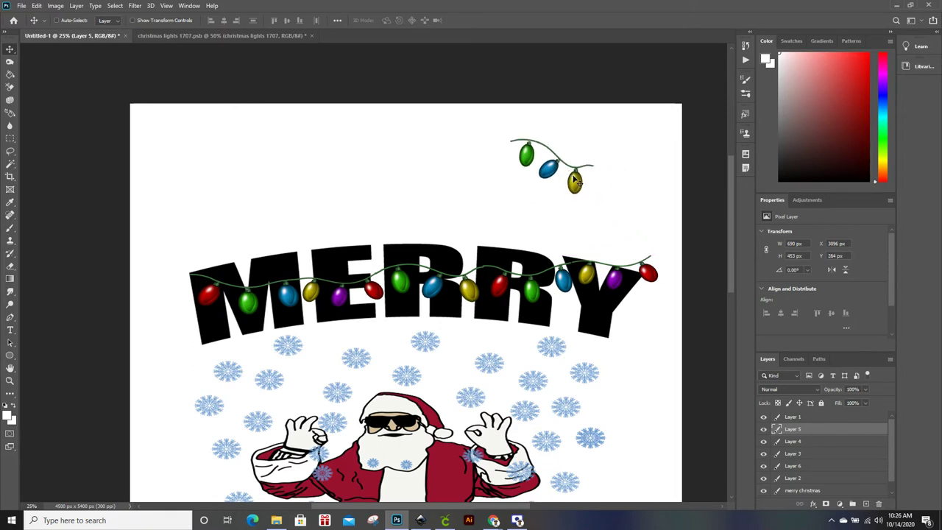
key("Delete")
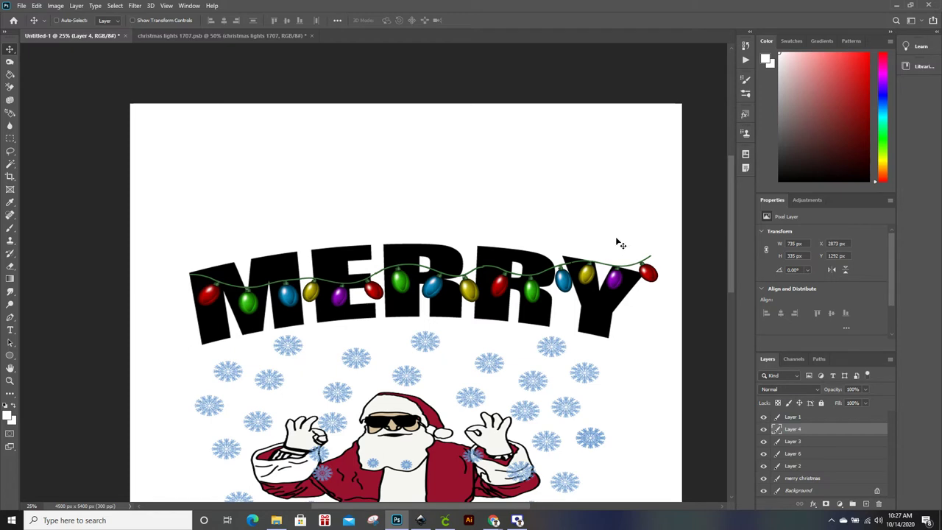
key("ctrl")
Step: Zoom in and park the red-green-blue strand above the letters
key("ctrl+plus")
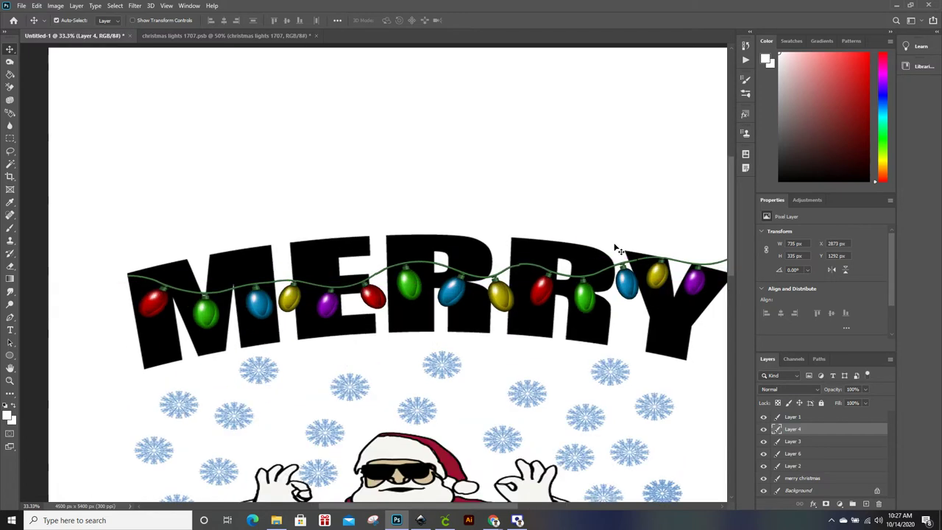
key("ctrl+plus")
left_click_drag(355, 506, 451, 504)
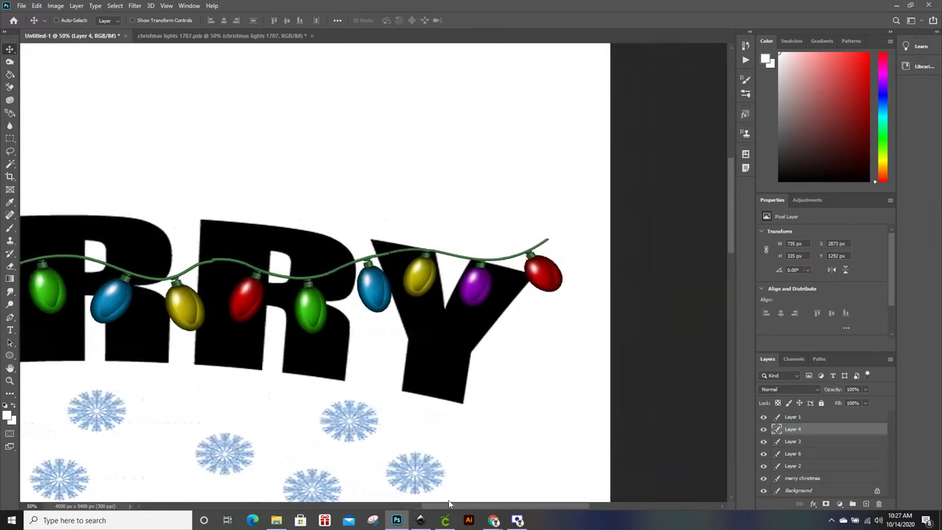
left_click_drag(493, 264, 401, 304)
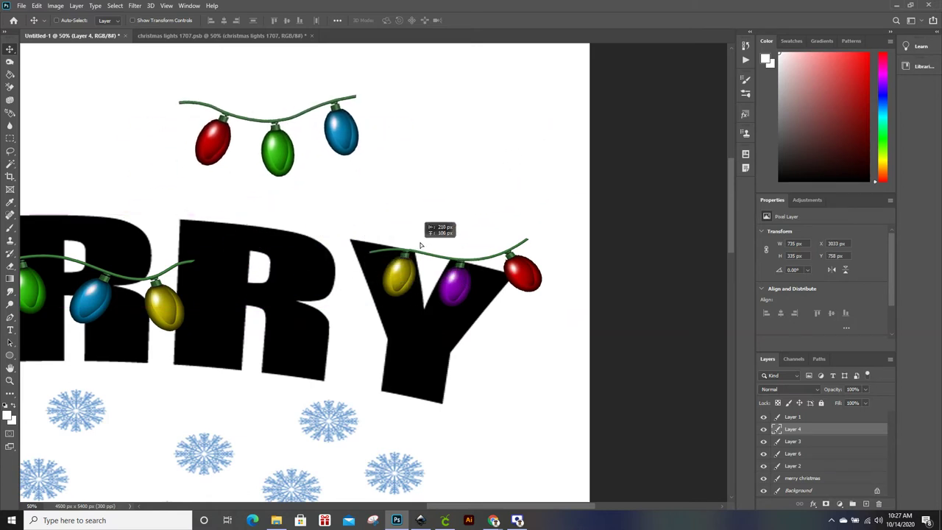
left_click_drag(401, 304, 421, 235)
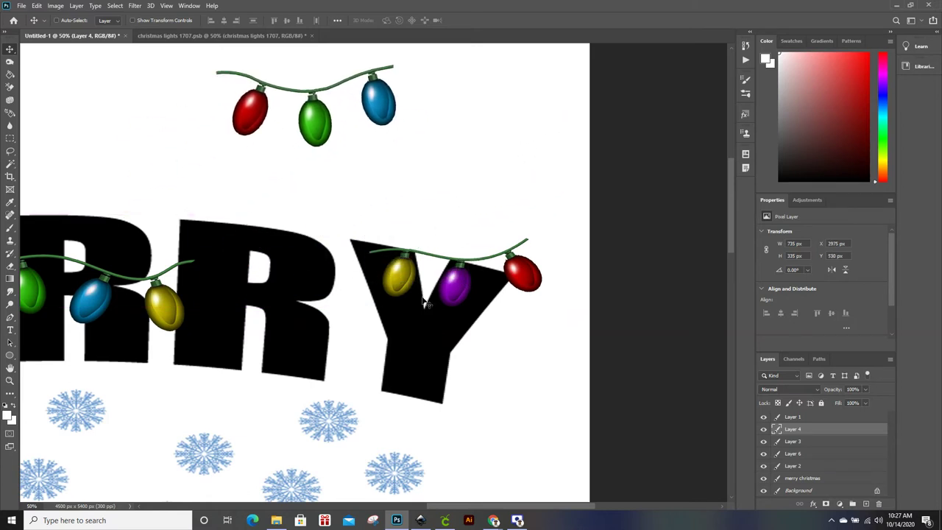
Step: Place the Layer 2 yellow-purple-red strand over the R letters so its wire meets
left_click(779, 471)
left_click_drag(461, 282, 286, 292)
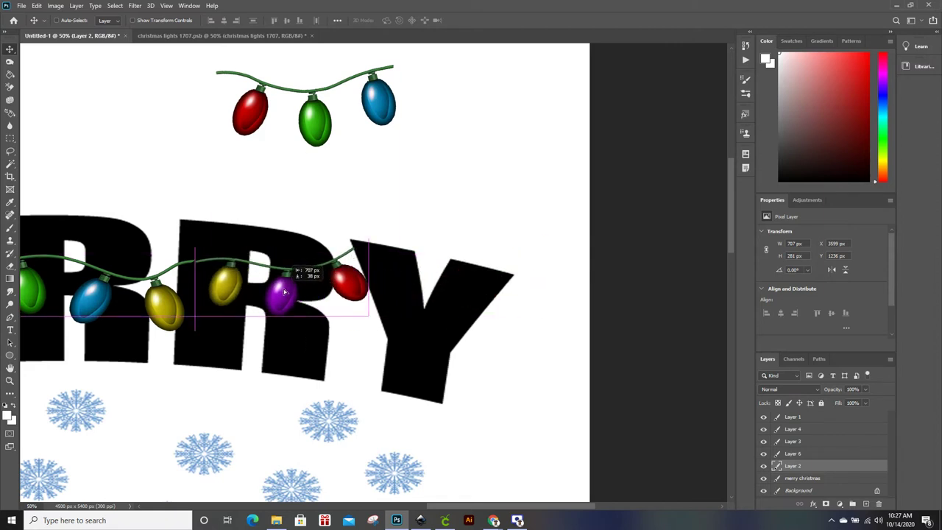
left_click_drag(287, 293, 286, 293)
mouse_move(390, 123)
left_mouse_down()
mouse_move(369, 129)
mouse_move(381, 118)
left_mouse_up()
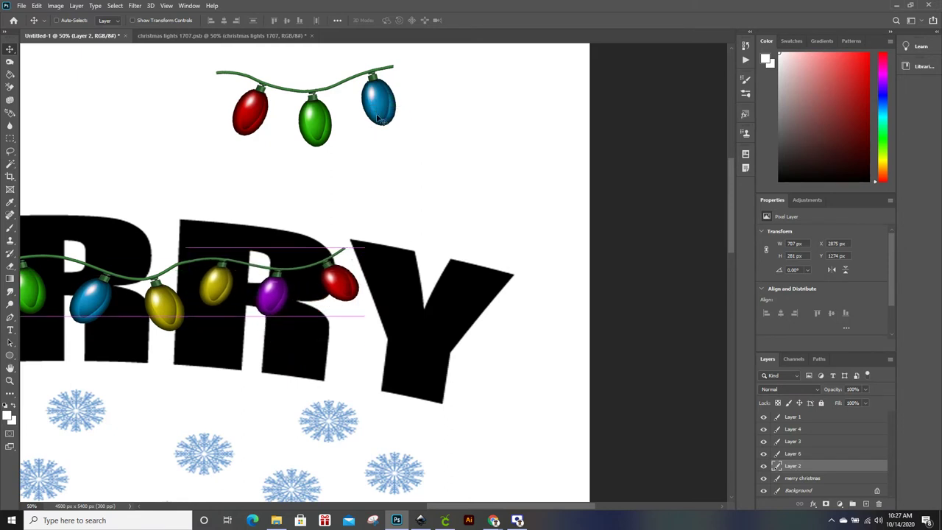
Step: Lock the Layer 1 strand in place, undoing an accidental shift first
left_click(794, 430)
left_click(794, 417)
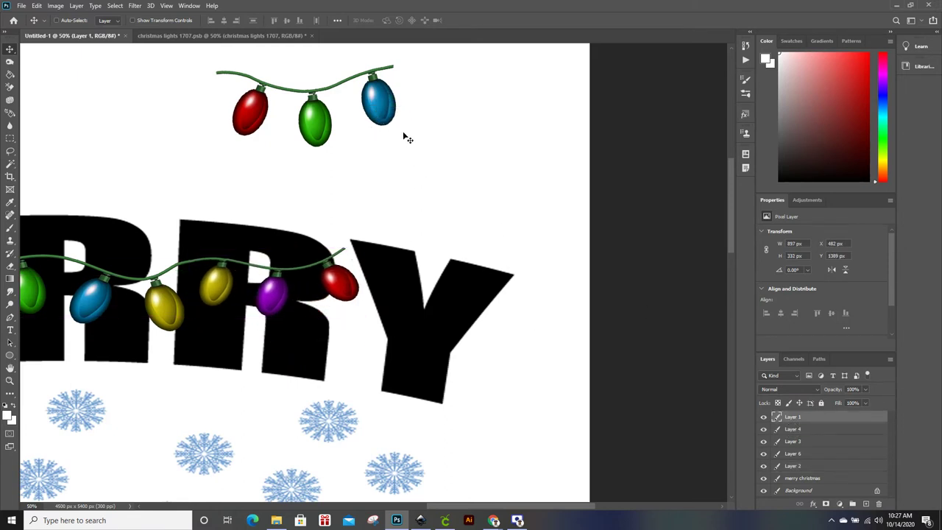
left_click_drag(392, 108, 402, 112)
key("ctrl+z")
left_click(821, 403)
Step: Try the Layer 4 red-green-blue strand over the RY letters, then return it above
left_click(794, 429)
left_click_drag(382, 107, 504, 279)
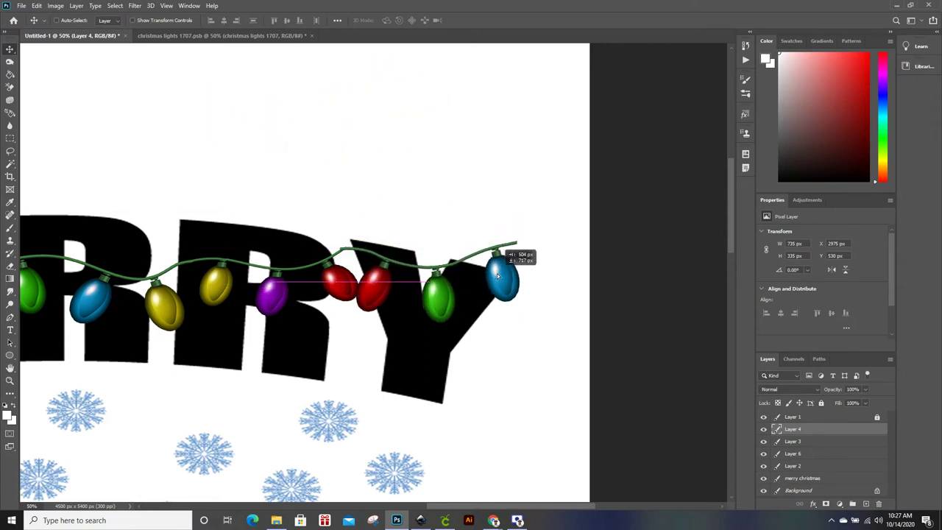
mouse_move(504, 278)
left_mouse_down()
mouse_move(472, 122)
mouse_move(444, 96)
left_mouse_up()
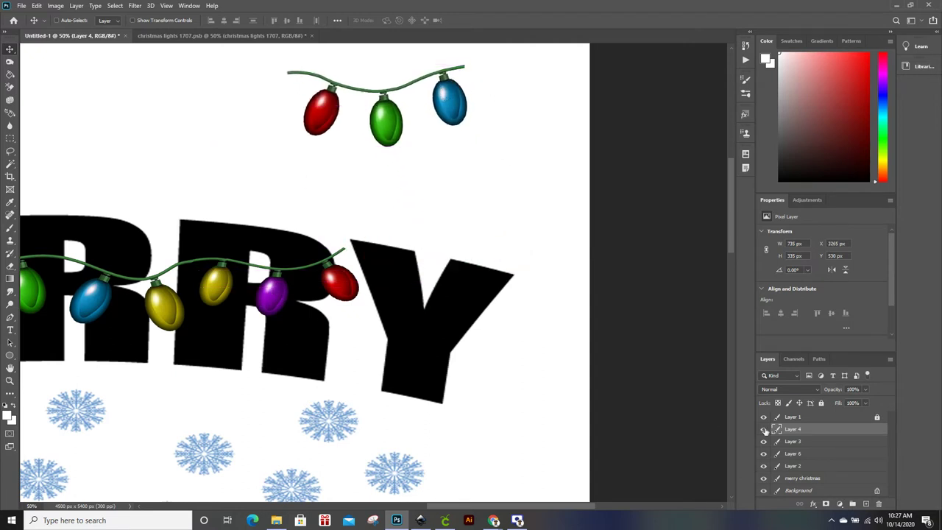
Step: Move the yellow-purple-red strand up above the Y toward the right edge
left_click(793, 466)
mouse_move(347, 289)
left_mouse_down()
mouse_move(522, 202)
mouse_move(541, 204)
left_mouse_up()
mouse_move(451, 168)
left_mouse_down()
mouse_move(472, 199)
mouse_move(486, 185)
left_mouse_up()
Step: Drop the red-green-blue strand onto the RRY letters at X 2869, Y 1302 px
left_click(802, 430)
mouse_move(433, 120)
left_mouse_down()
mouse_move(452, 95)
mouse_move(379, 280)
mouse_move(373, 270)
mouse_move(354, 293)
left_mouse_up()
key("ctrl+plus")
key("ctrl+plus")
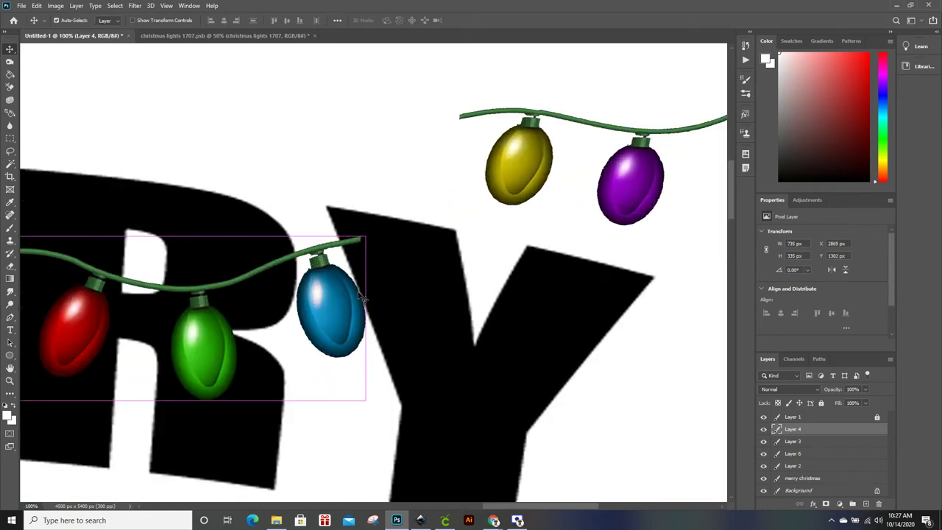
Step: Rotate the Layer 4 red-green-blue strand about 1° so its wire meets
left_click_drag(507, 506, 456, 498)
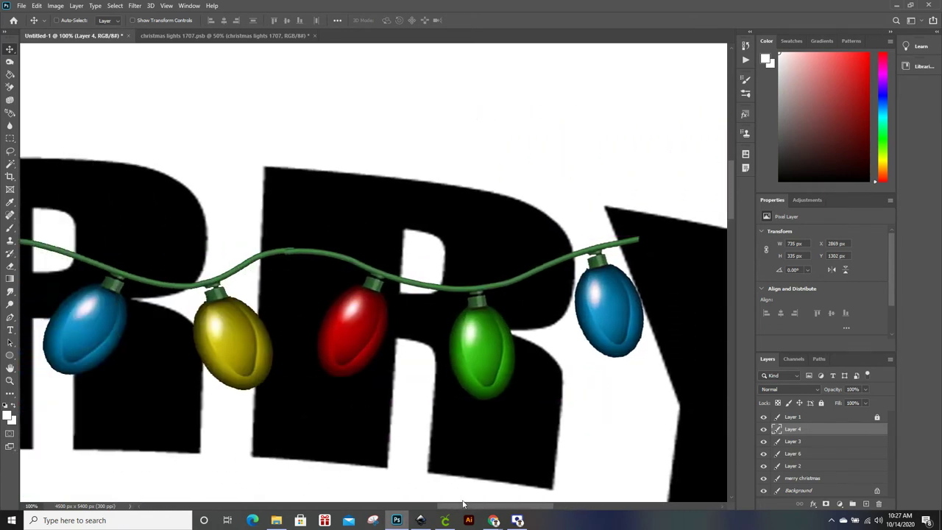
key("ctrl+t")
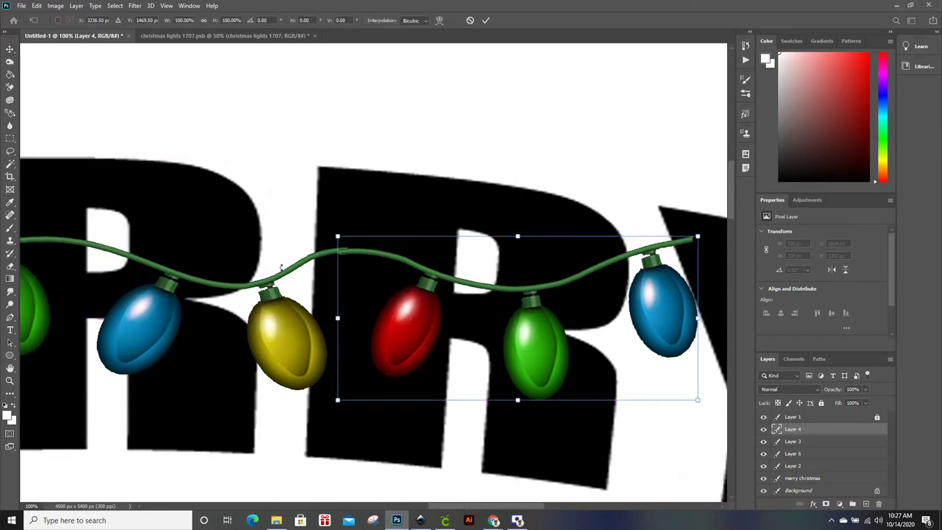
left_click_drag(324, 231, 327, 230)
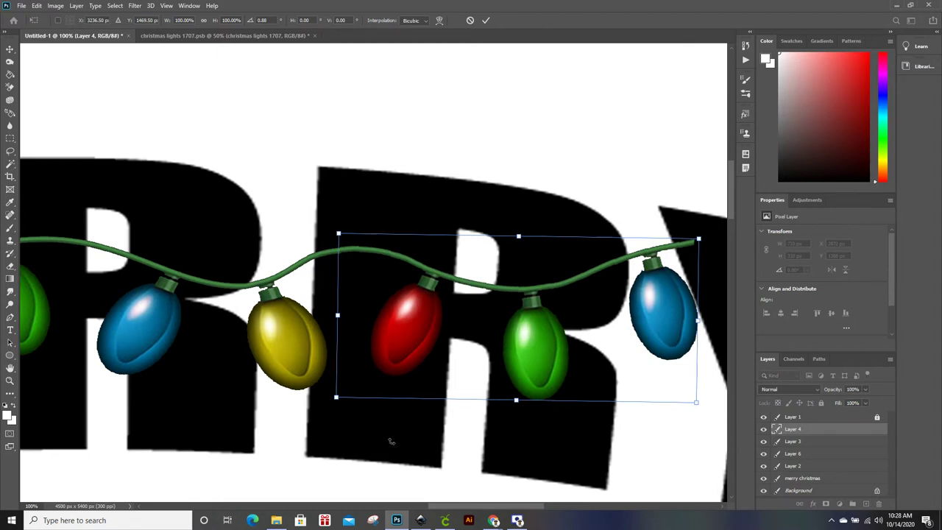
scroll(505, 493, "right", 4)
scroll(549, 335, "right", 2)
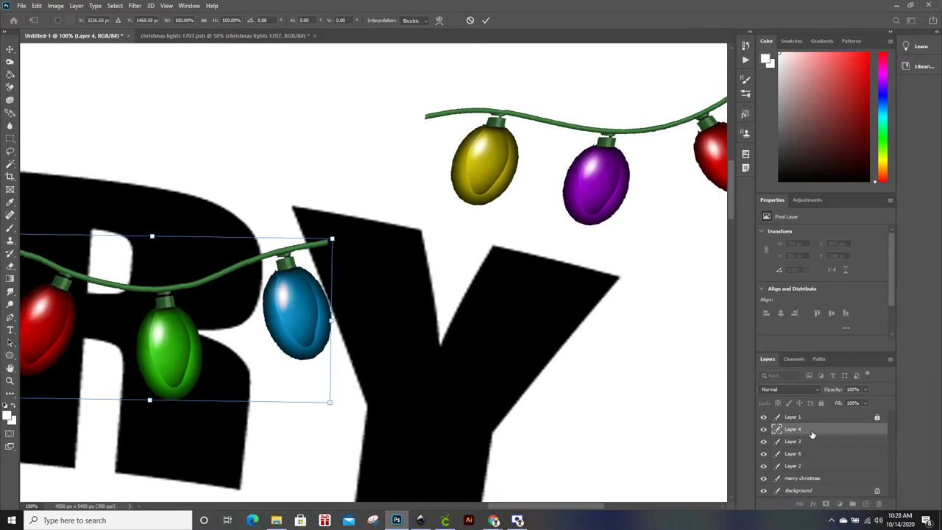
key("Return")
Step: Lock Layer 4 and drape the Layer 2 yellow-purple-red strand across the Y
left_click(822, 402)
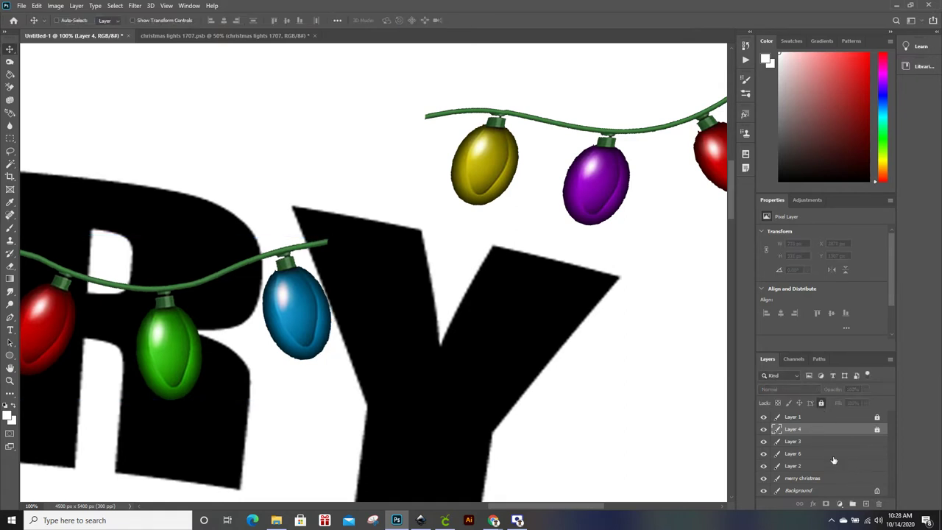
left_click(821, 467)
left_click_drag(573, 182, 492, 306)
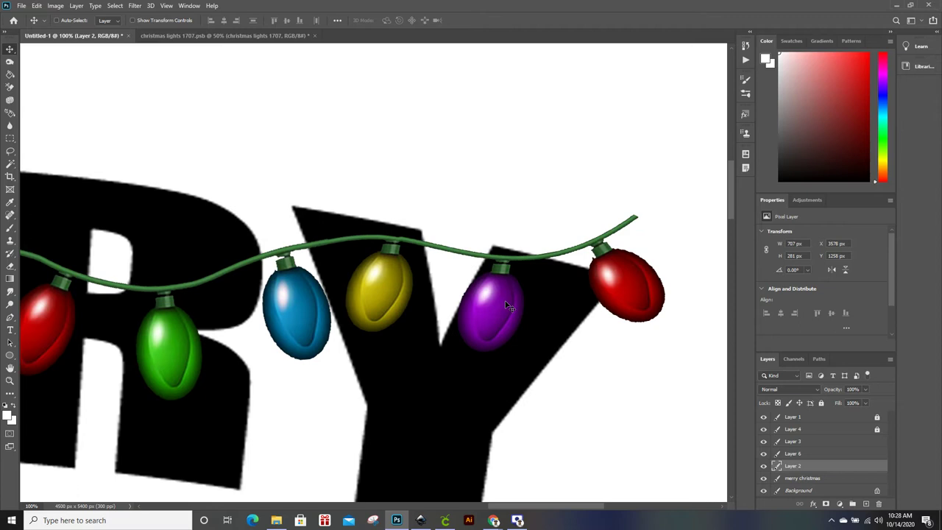
Step: Drag the yellow, purple and red bulb string over the RY letters, zooming in to 300%
mouse_move(507, 305)
left_mouse_down()
mouse_move(478, 358)
mouse_move(485, 364)
left_mouse_up()
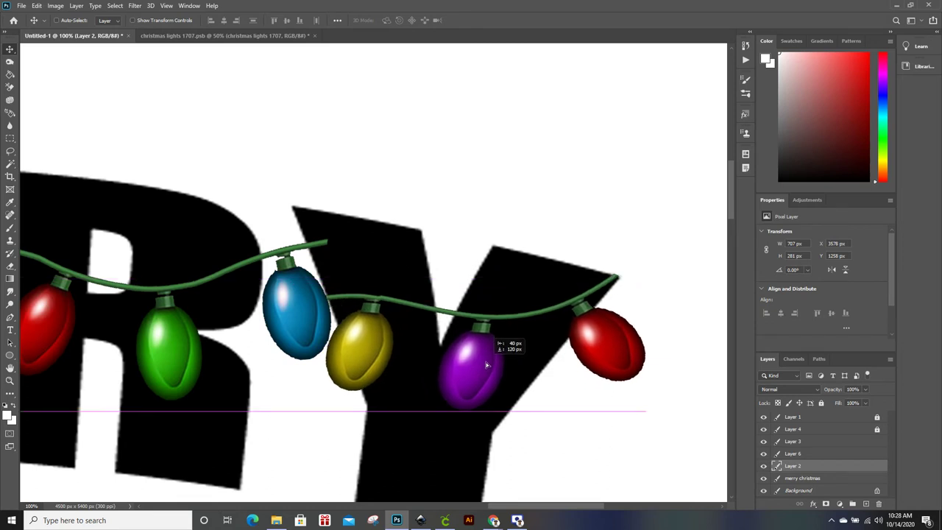
mouse_move(486, 363)
left_mouse_down()
mouse_move(502, 300)
mouse_move(508, 307)
mouse_move(427, 287)
left_mouse_up()
key("ctrl+plus")
key("ctrl+plus")
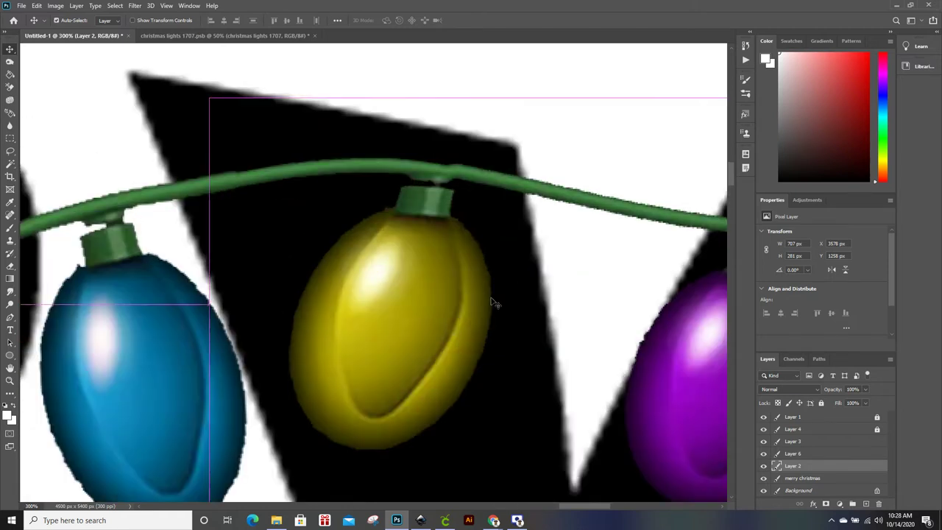
left_click_drag(426, 287, 427, 292)
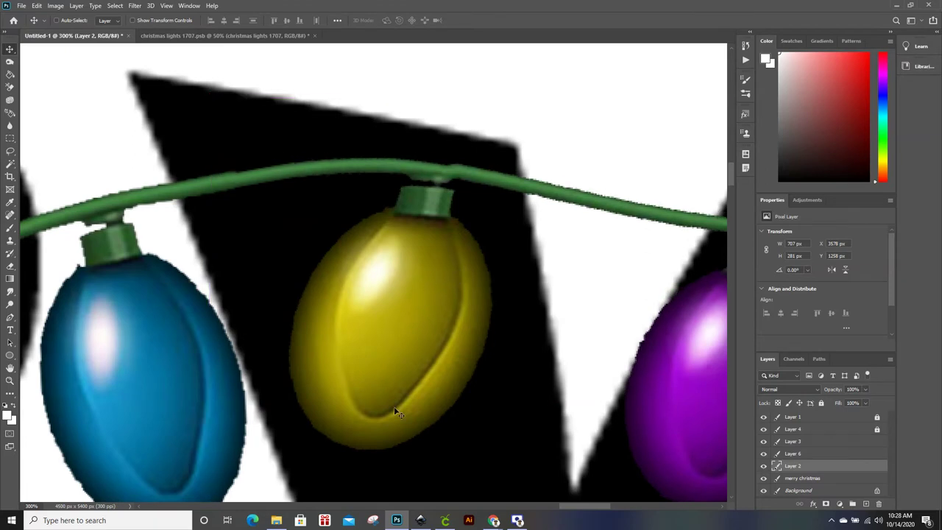
left_click_drag(566, 506, 604, 505)
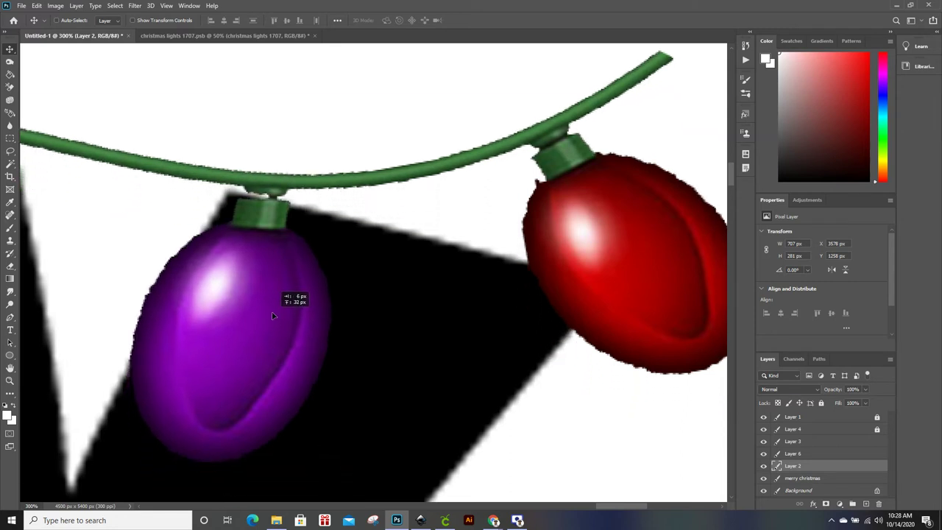
Step: Fine-tune the bulb string higher and right so the purple bulb's cap meets the green cord
left_click_drag(267, 370, 273, 320)
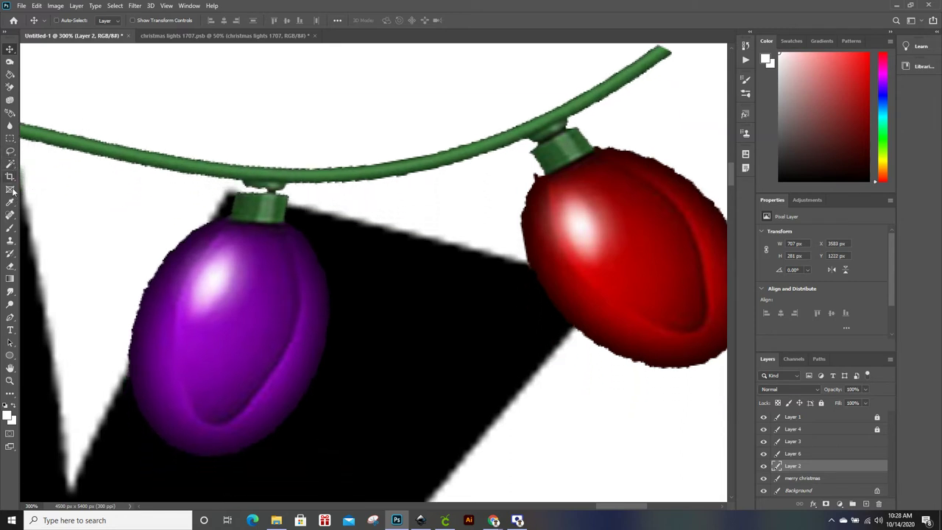
left_click(11, 150)
left_click(9, 48)
left_click_drag(238, 306, 267, 201)
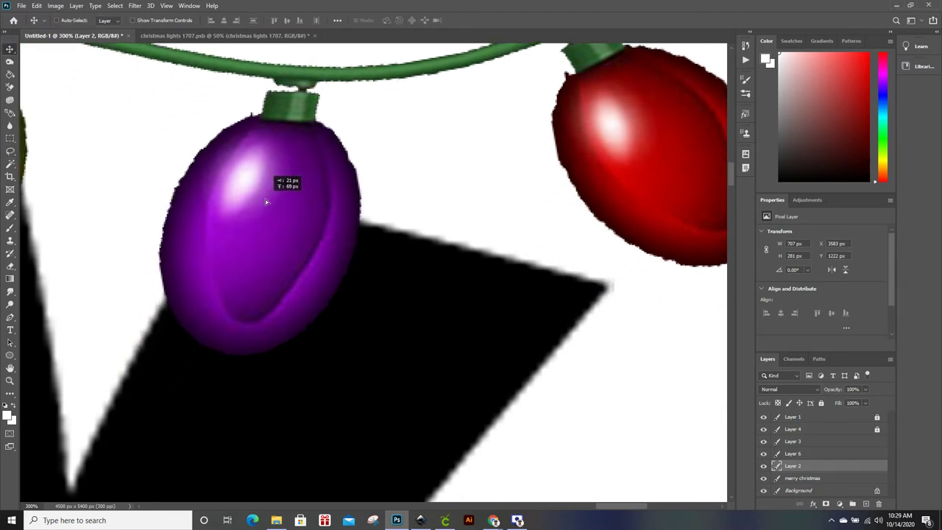
scroll(280, 294, "up", 1)
scroll(279, 298, "up", 1)
scroll(280, 298, "up", 1)
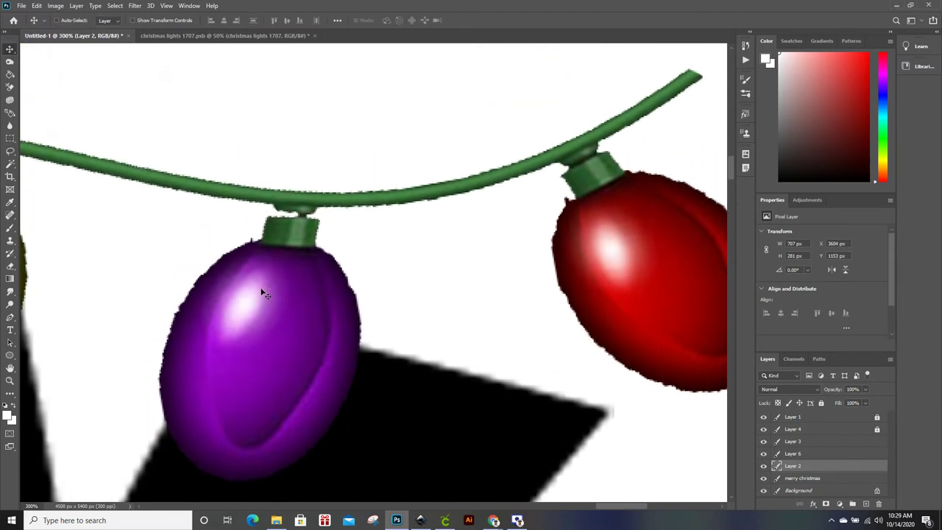
left_click_drag(610, 506, 624, 504)
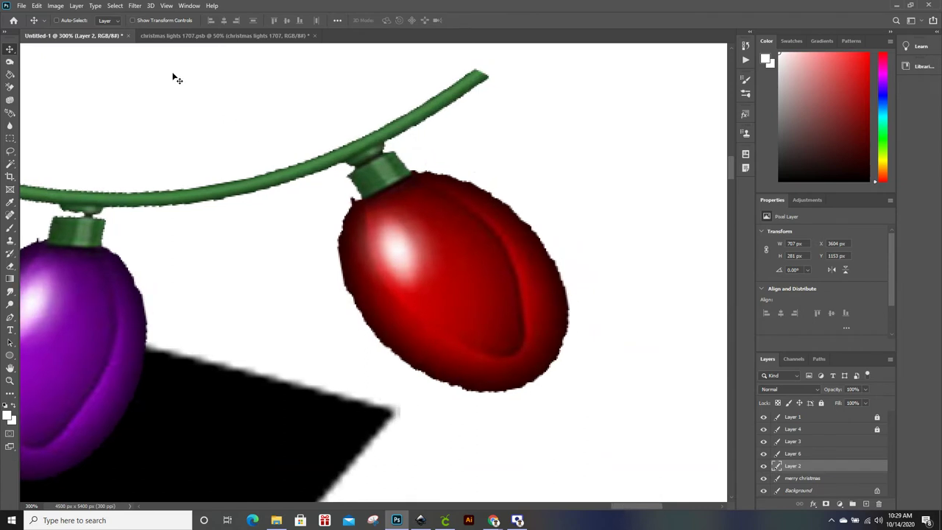
left_click(10, 151)
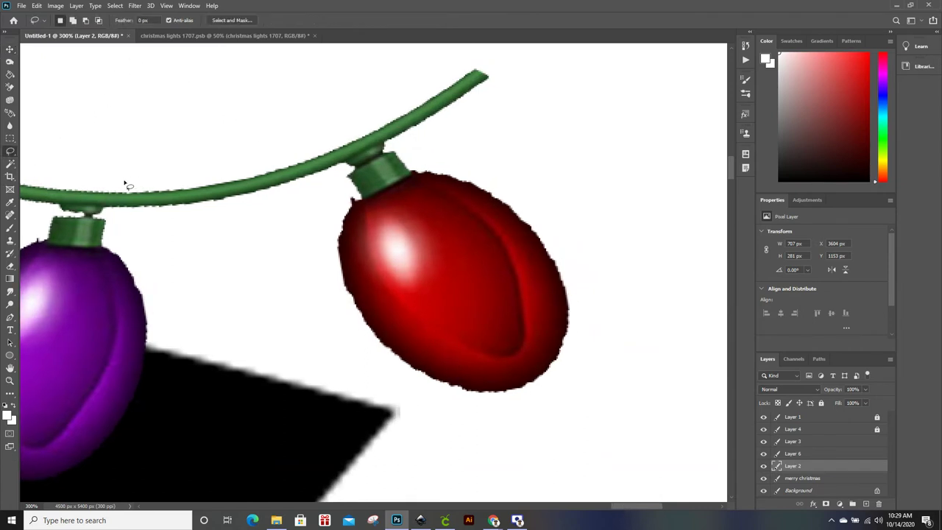
mouse_move(140, 242)
left_mouse_down()
mouse_move(338, 306)
mouse_move(396, 361)
mouse_move(490, 419)
mouse_move(596, 343)
mouse_move(521, 193)
mouse_move(436, 156)
mouse_move(488, 95)
mouse_move(482, 65)
mouse_move(284, 142)
mouse_move(202, 156)
mouse_move(124, 185)
left_mouse_up()
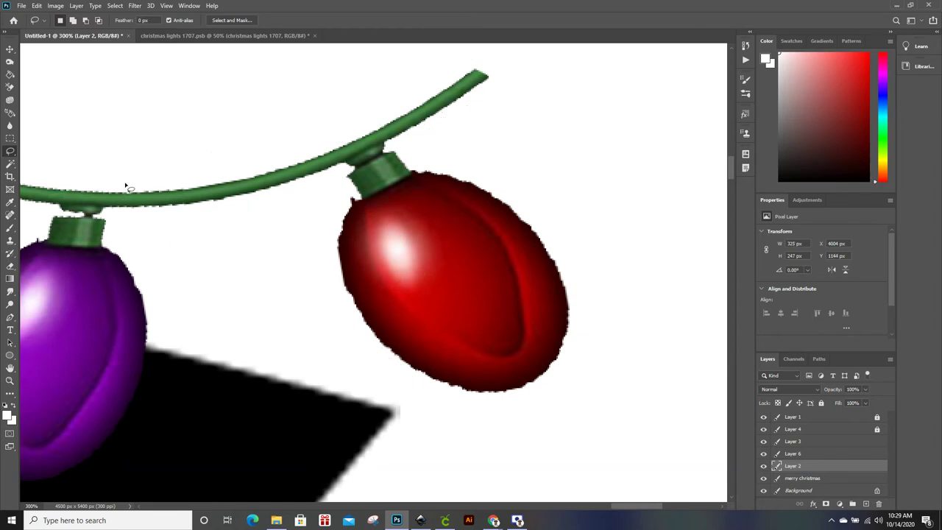
left_click(11, 50)
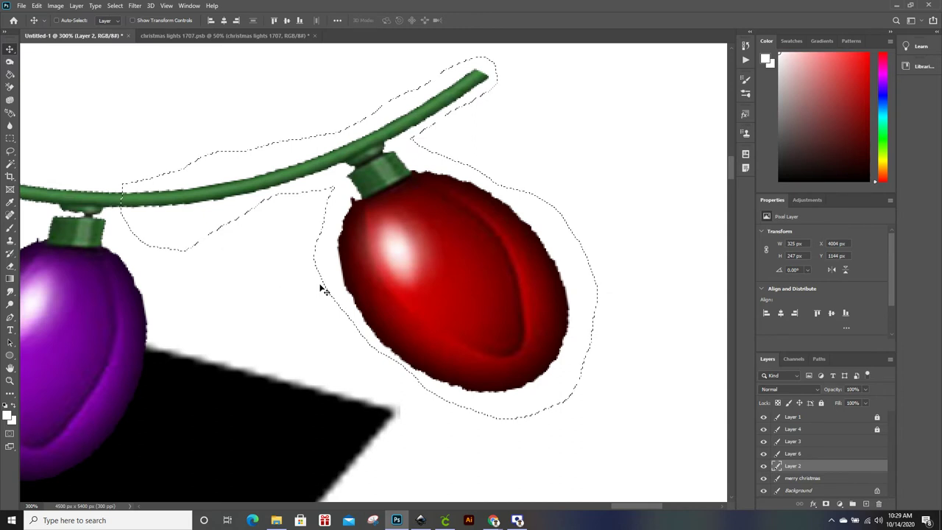
key("Delete")
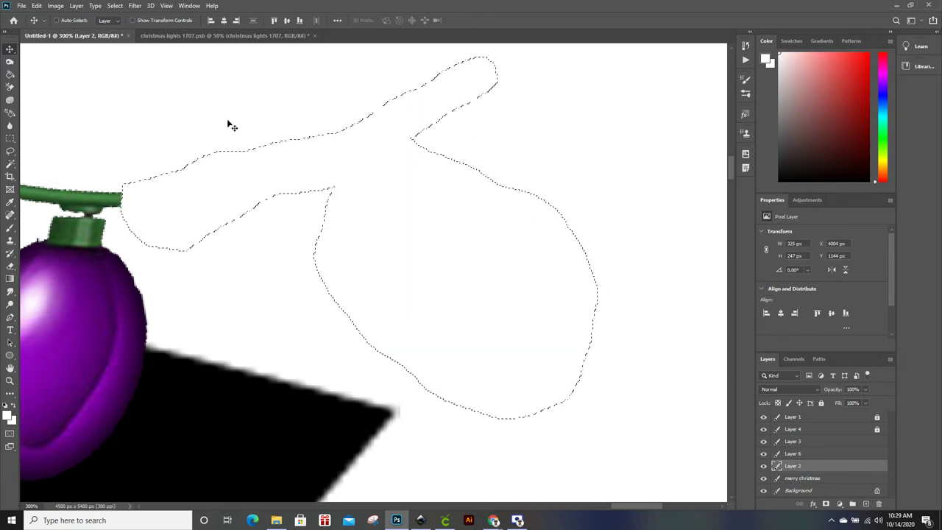
key("ctrl+d")
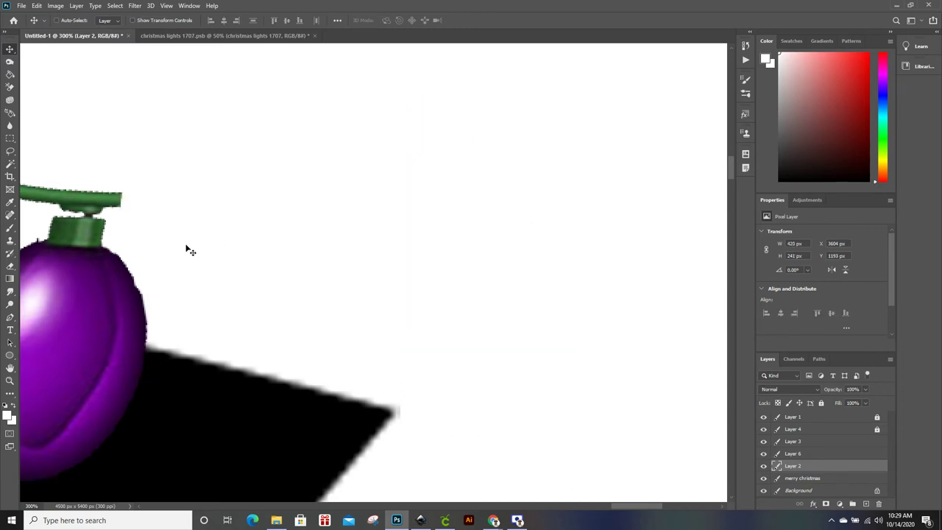
left_click_drag(633, 506, 592, 505)
left_click_drag(358, 225, 261, 388)
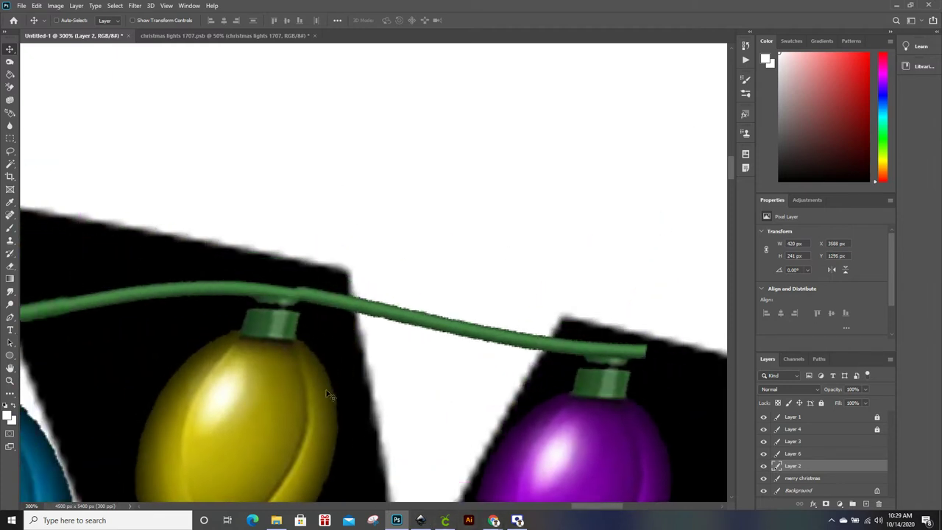
left_click_drag(597, 508, 631, 505)
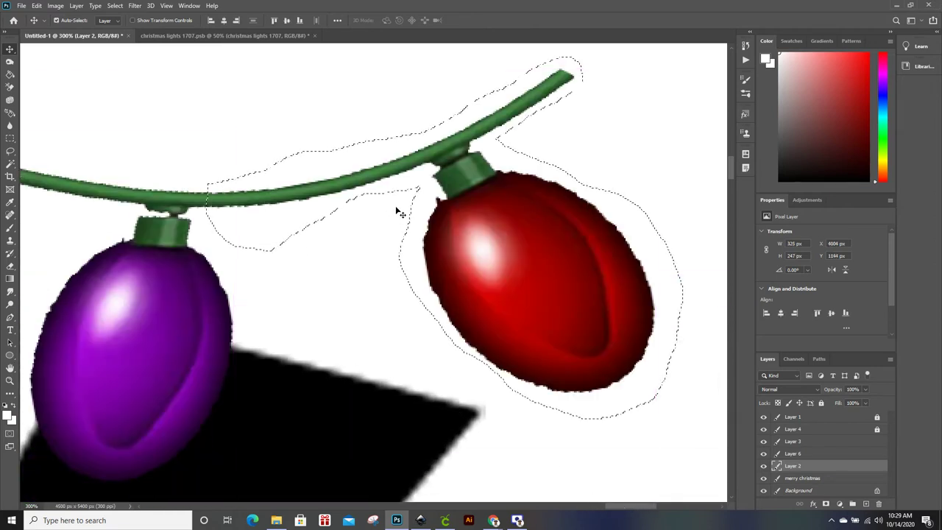
key("ctrl+d")
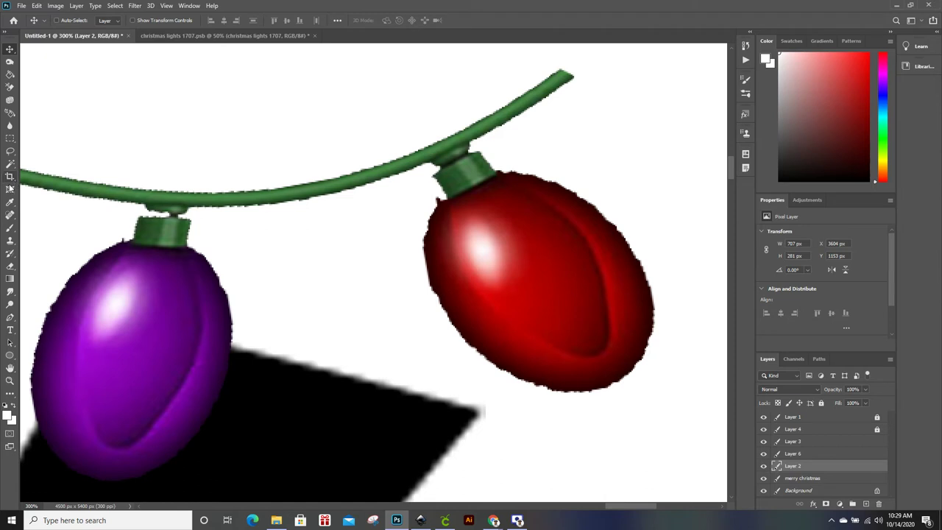
left_click(10, 151)
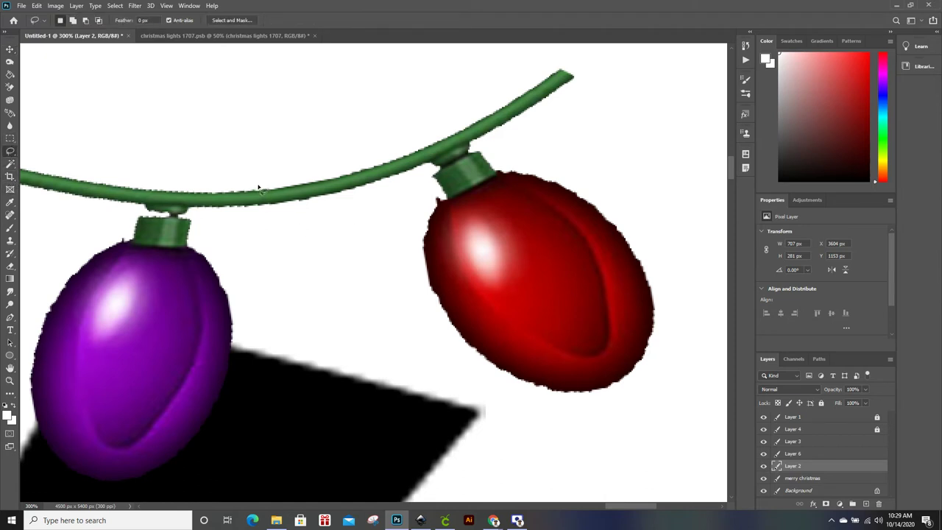
Step: Lasso and delete the red bulb and its wire segment, then deselect
mouse_move(288, 228)
left_mouse_down()
mouse_move(428, 322)
mouse_move(490, 391)
mouse_move(677, 397)
mouse_move(633, 221)
mouse_move(555, 173)
mouse_move(506, 165)
mouse_move(578, 90)
mouse_move(552, 65)
mouse_move(496, 98)
mouse_move(259, 187)
left_mouse_up()
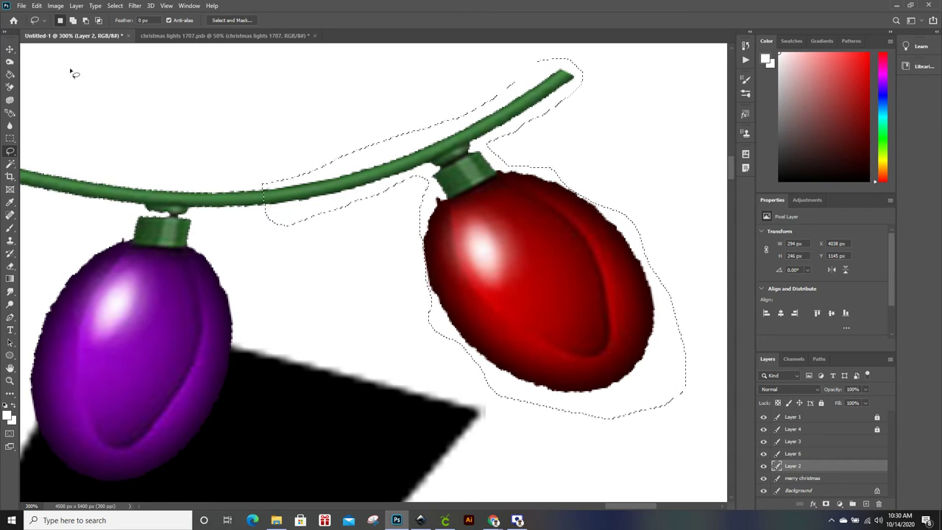
key("Delete")
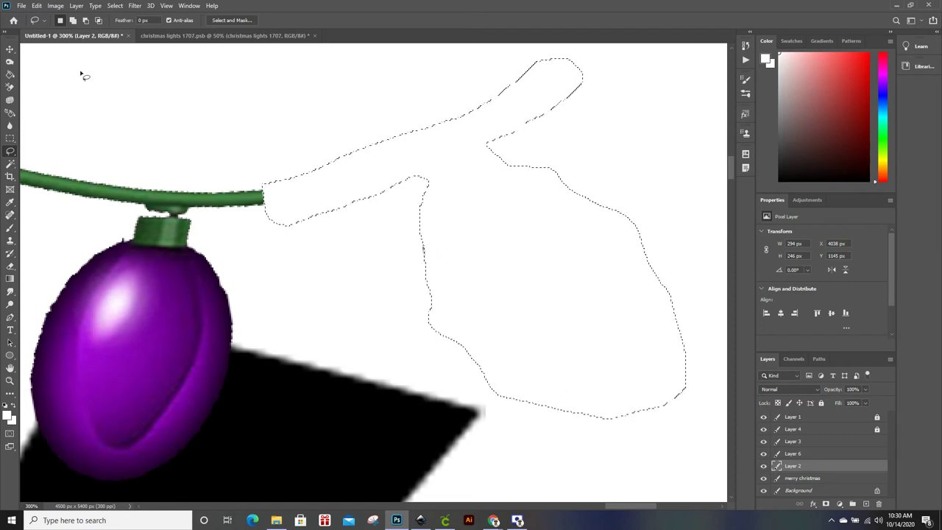
key("ctrl+d")
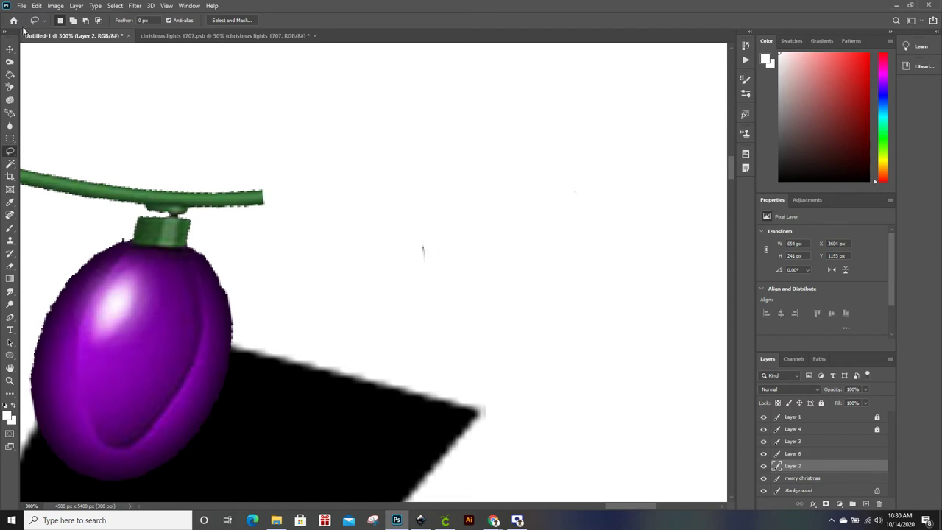
Step: Move the purple-bulb strand so it flows unbroken from the yellow bulb, then enter Free Transform
left_click(10, 49)
mouse_move(153, 207)
left_mouse_down()
mouse_move(187, 391)
mouse_move(208, 386)
left_mouse_up()
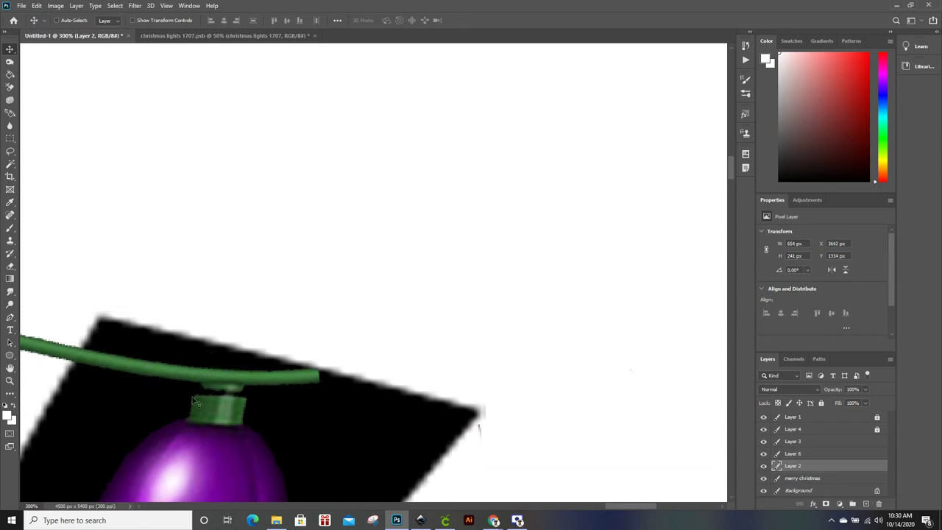
left_click_drag(630, 507, 588, 510)
mouse_move(304, 300)
left_mouse_down()
mouse_move(259, 321)
mouse_move(219, 305)
mouse_move(217, 294)
left_mouse_up()
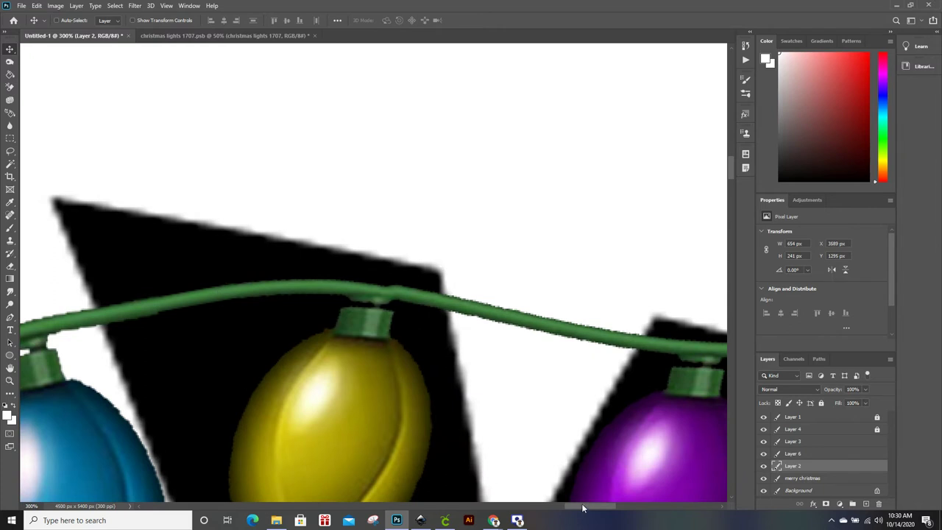
left_click_drag(581, 507, 608, 512)
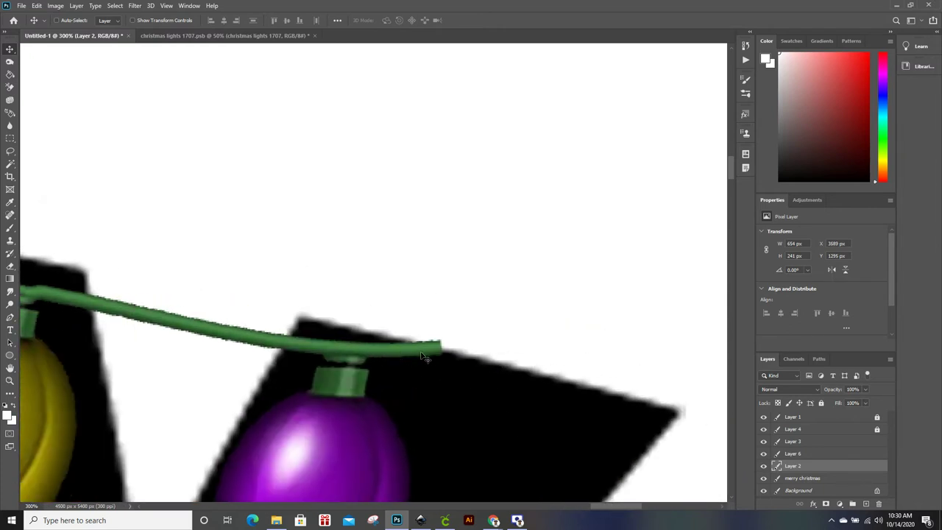
key("ctrl+t")
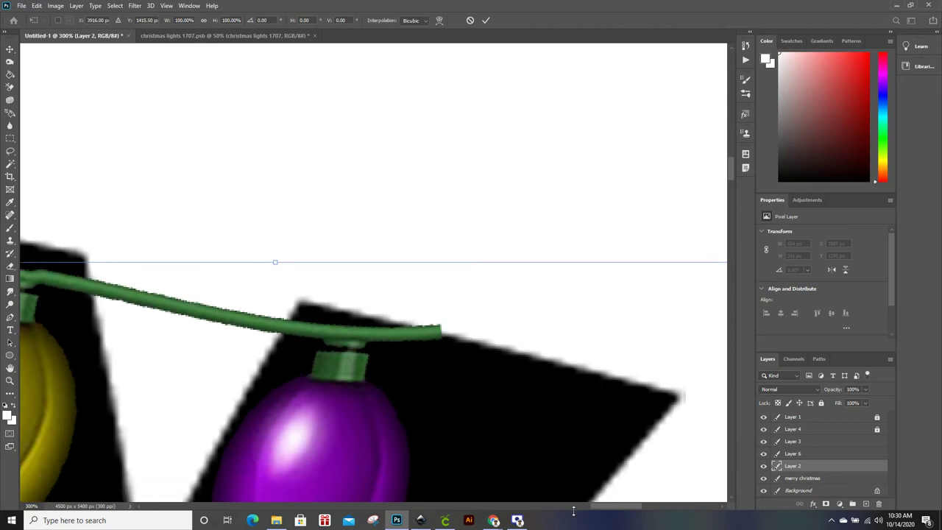
Step: Scale the purple-bulb strand to about 97.5%, shift it to align its wire, and commit, bringing up christmas lights 1707.psb
left_click_drag(602, 512, 610, 506)
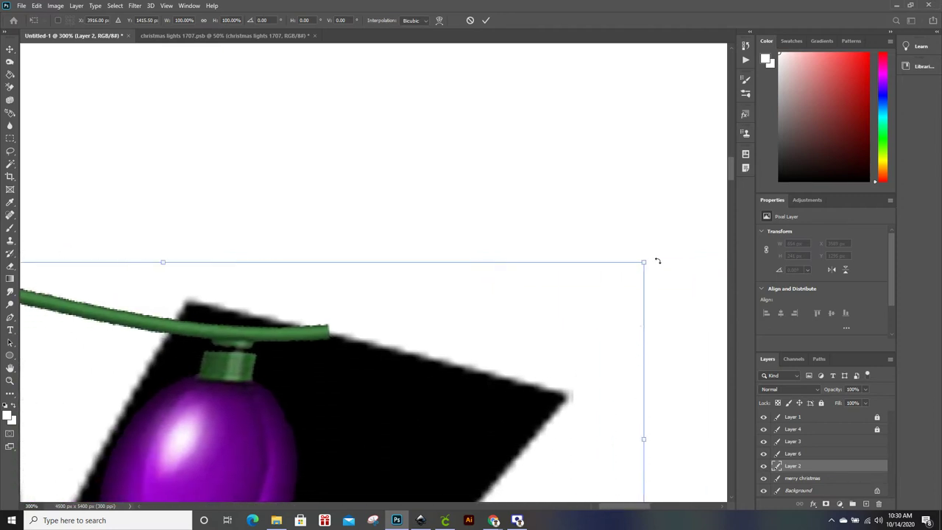
left_click_drag(645, 262, 621, 265)
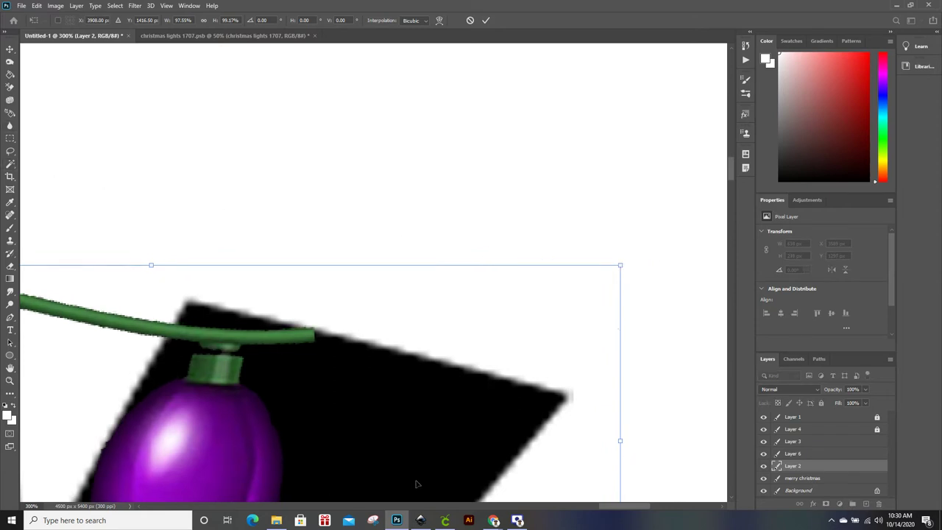
left_click_drag(617, 504, 622, 495)
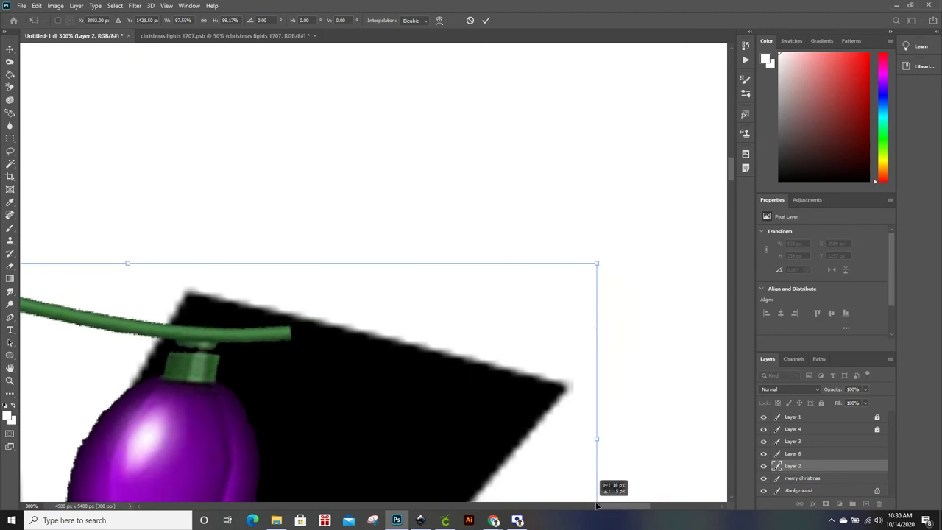
left_click_drag(637, 506, 587, 508)
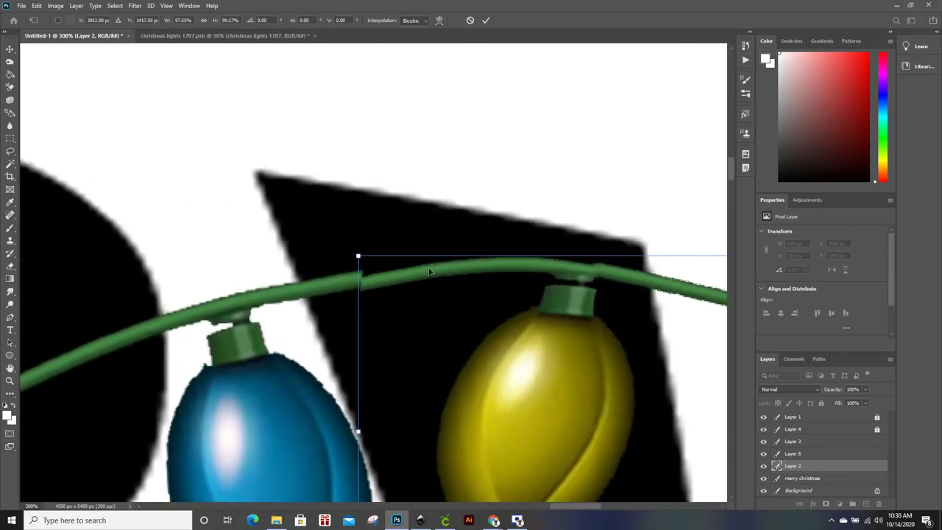
left_click_drag(430, 272, 416, 271)
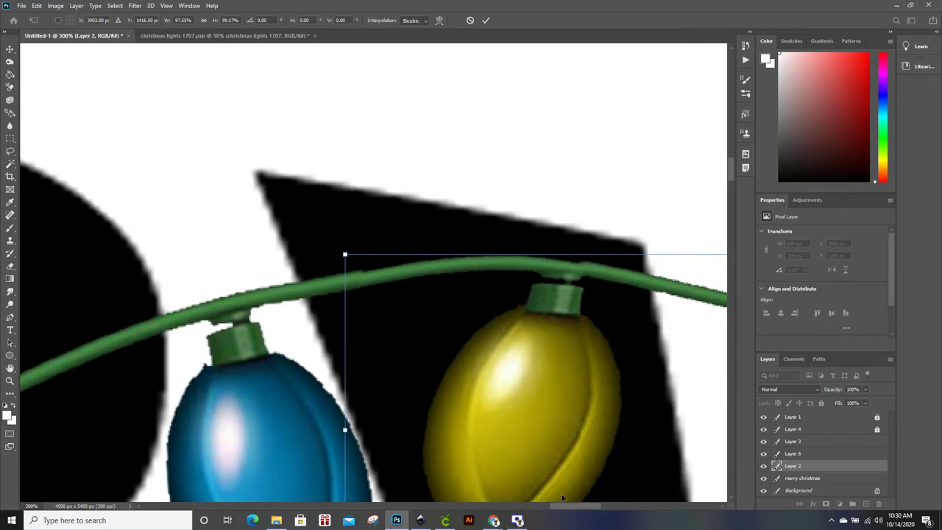
left_click_drag(569, 508, 614, 508)
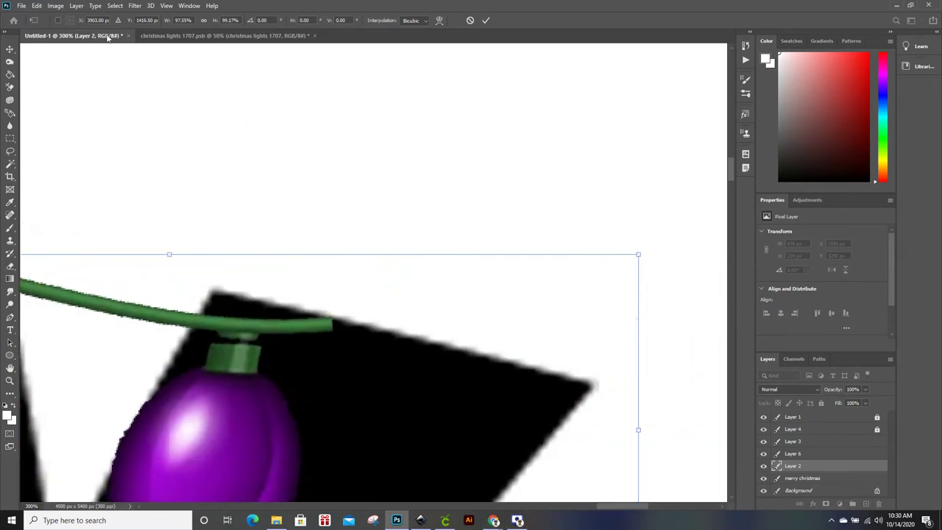
left_click(182, 35)
key("Return")
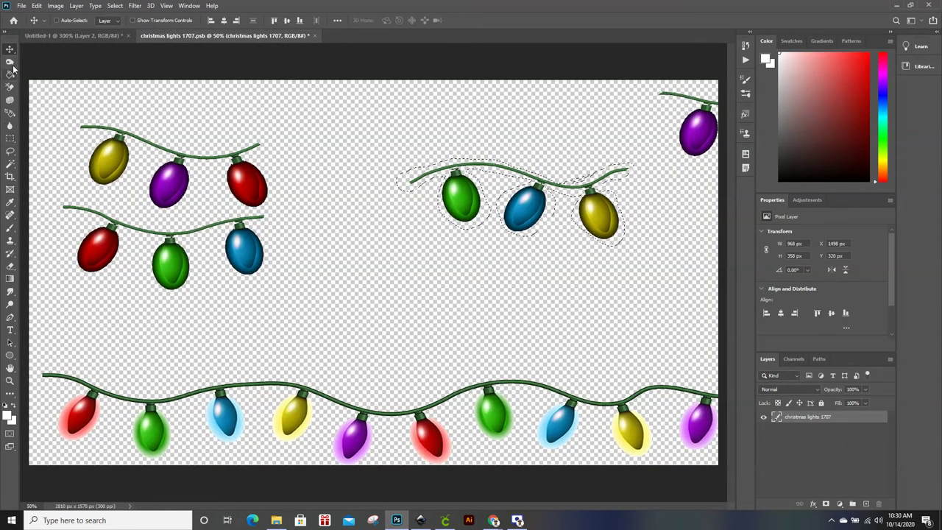
Step: Lasso a short wire end on the lights sheet and drag it into Untitled-1
left_click(11, 153)
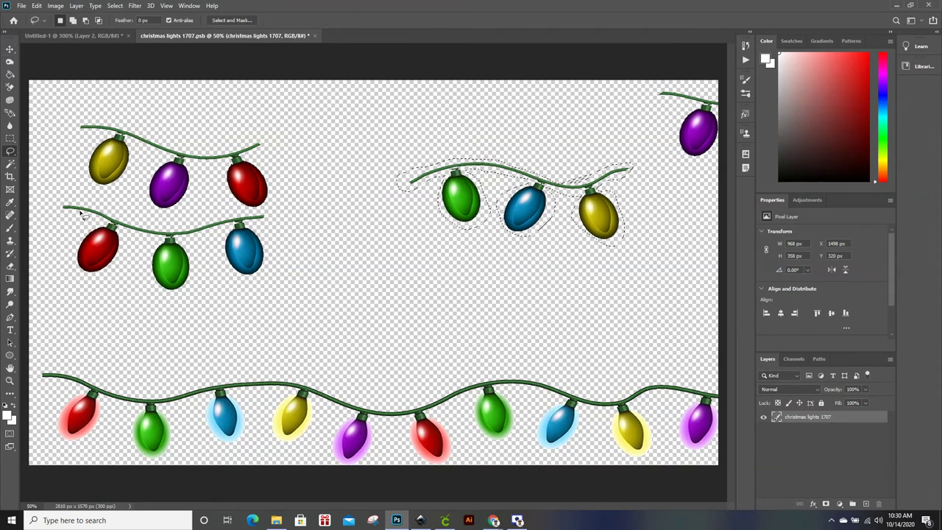
left_click_drag(73, 203, 72, 207)
left_click_drag(71, 207, 71, 205)
left_click(9, 48)
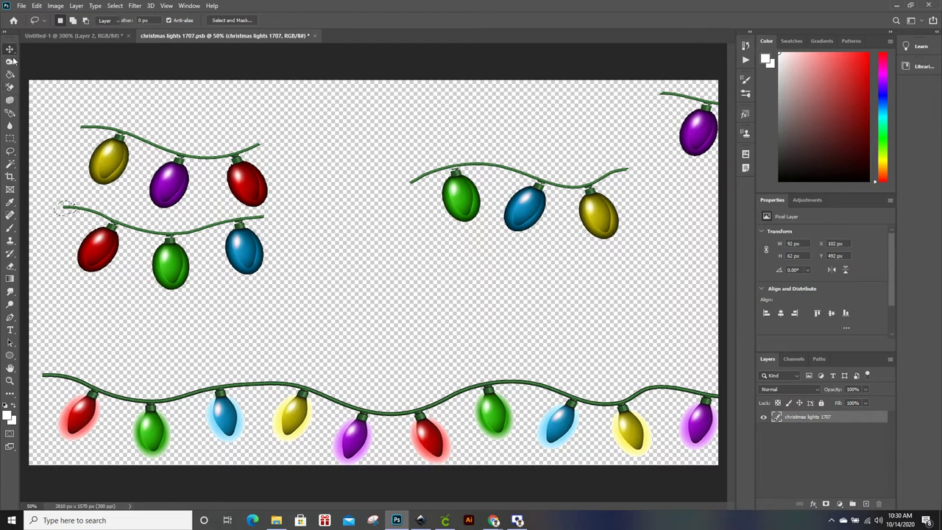
mouse_move(66, 209)
left_mouse_down()
mouse_move(46, 209)
mouse_move(88, 37)
mouse_move(361, 336)
left_mouse_up()
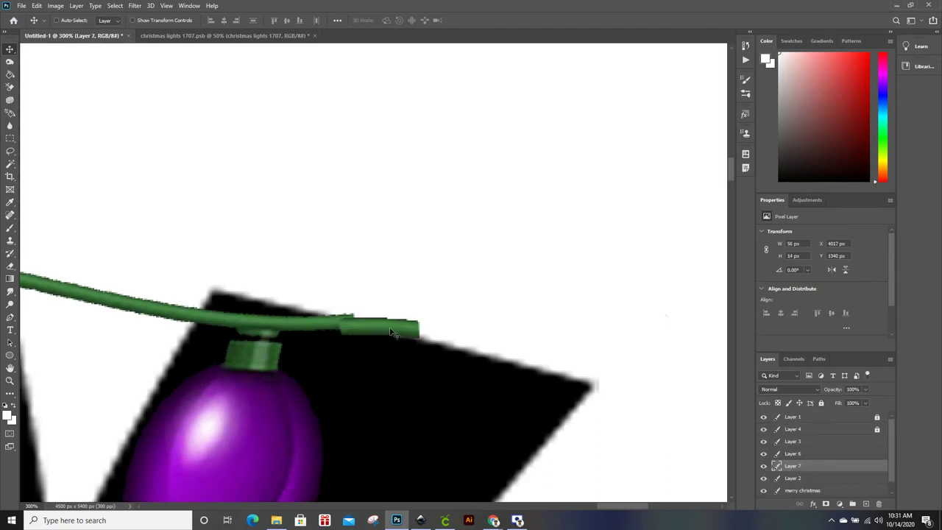
Step: Rotate the wire piece 8.69°, flatten it to about 90% height, and fit it onto the purple bulb's wire end
key("ctrl+t")
left_click_drag(425, 314, 427, 312)
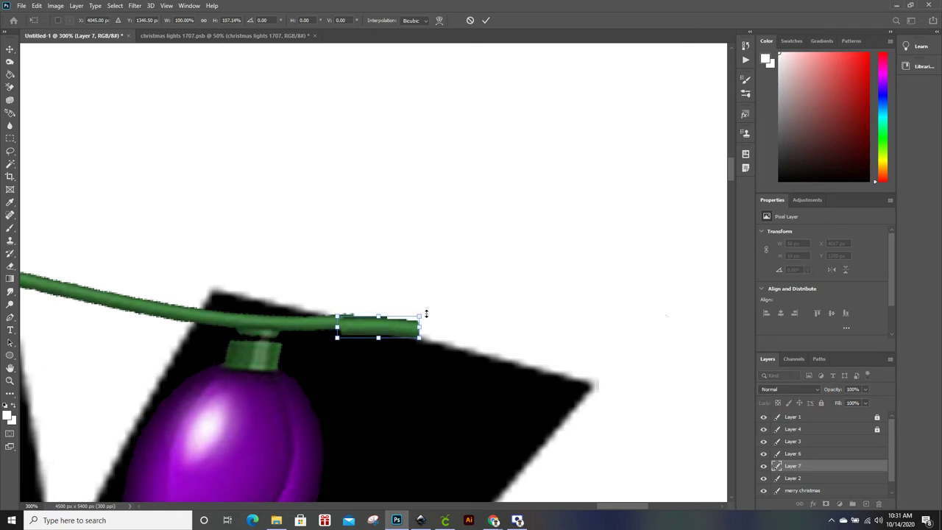
left_click_drag(425, 314, 421, 324)
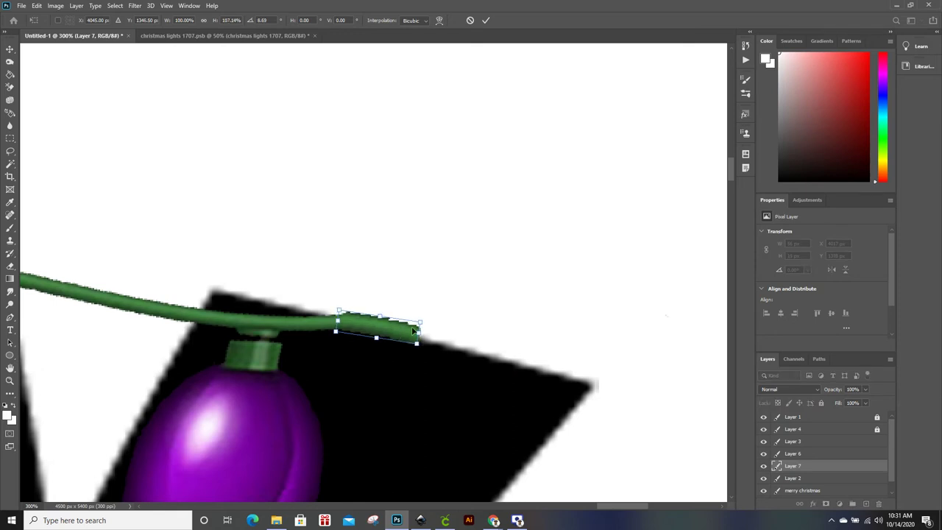
left_click_drag(381, 315, 381, 320)
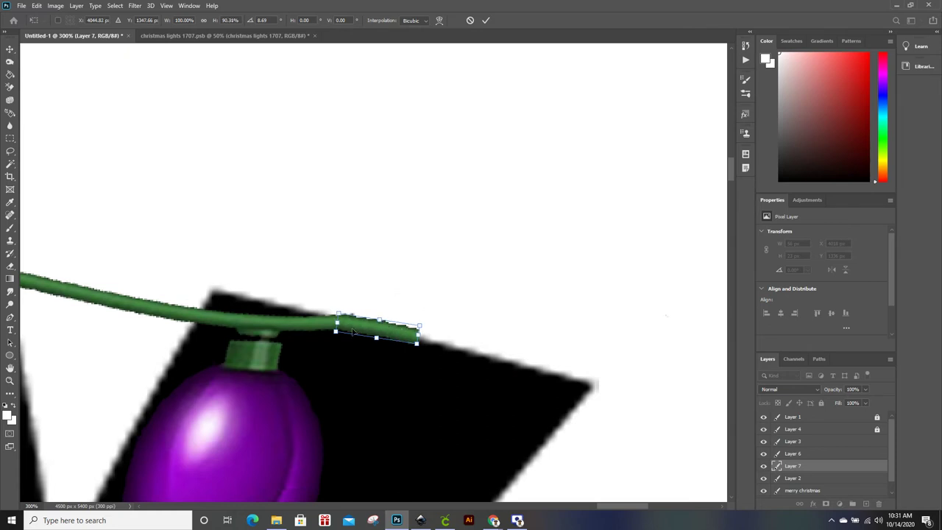
left_click_drag(370, 331, 366, 333)
left_click_drag(372, 335, 391, 343)
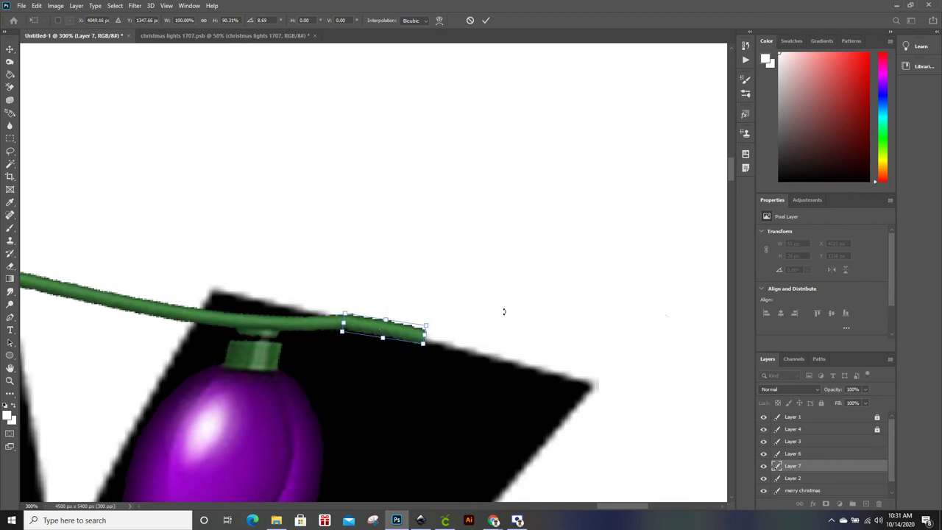
key("Return")
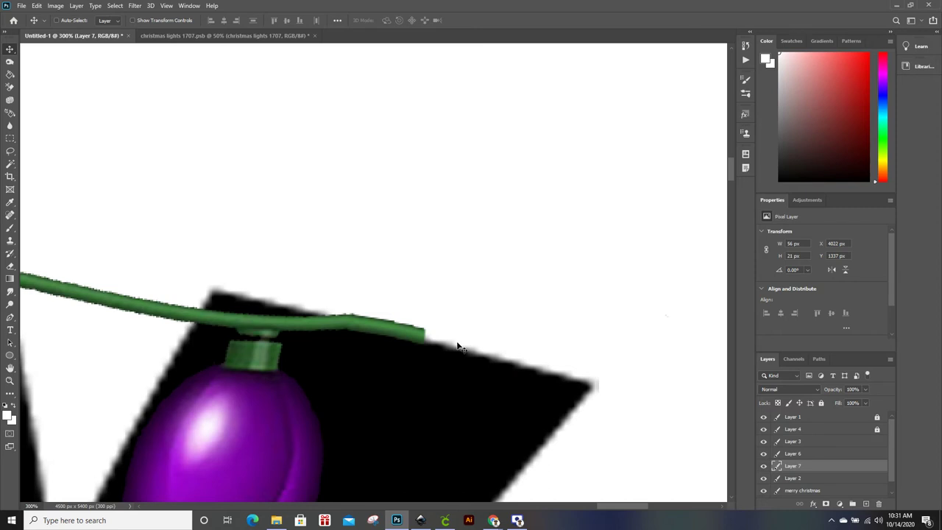
key("ctrl")
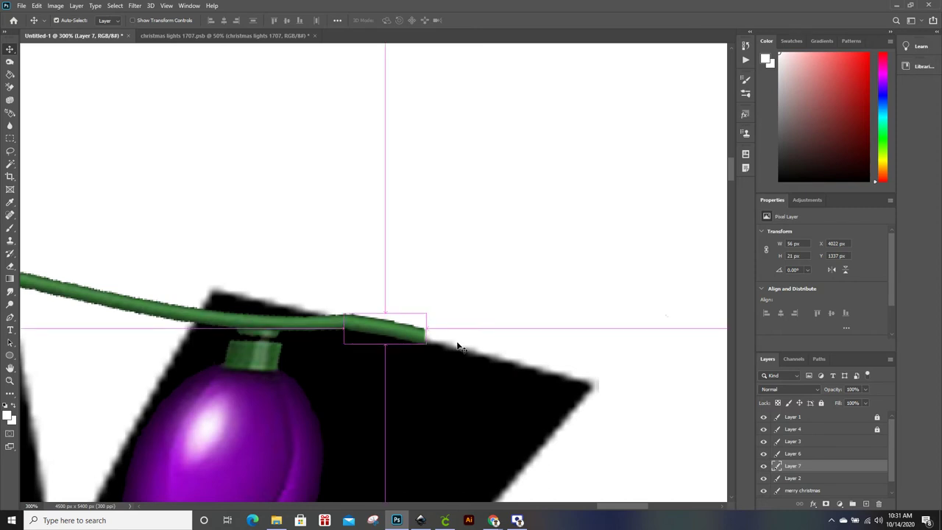
Step: Duplicate the wire piece, rotate the copy about 16.6° downward, and line it up with the cord
key("ctrl+j")
left_click_drag(407, 342, 484, 352)
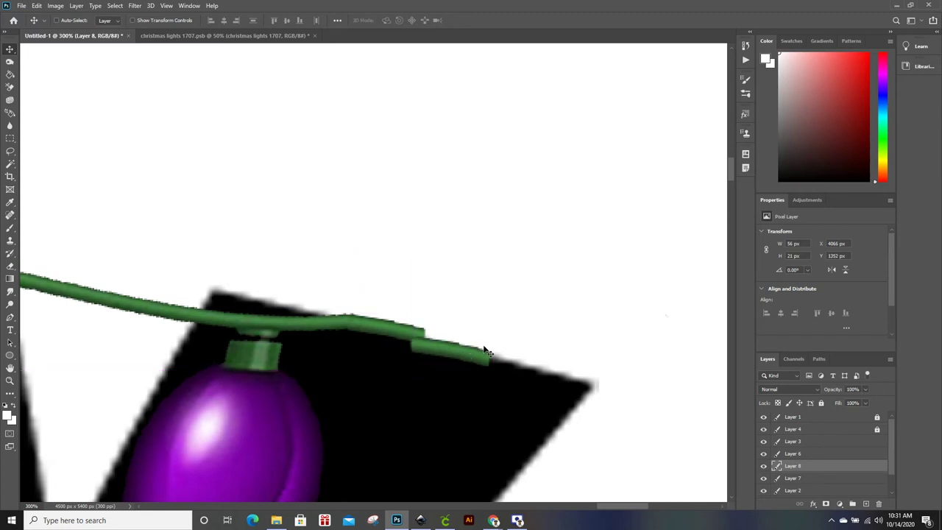
key("ctrl")
key("ctrl+t")
left_click_drag(498, 333, 495, 346)
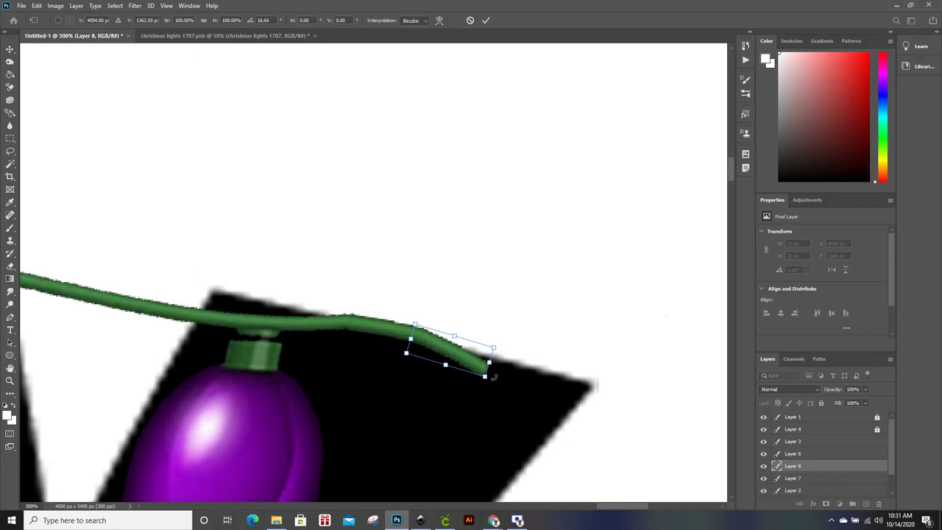
key("Return")
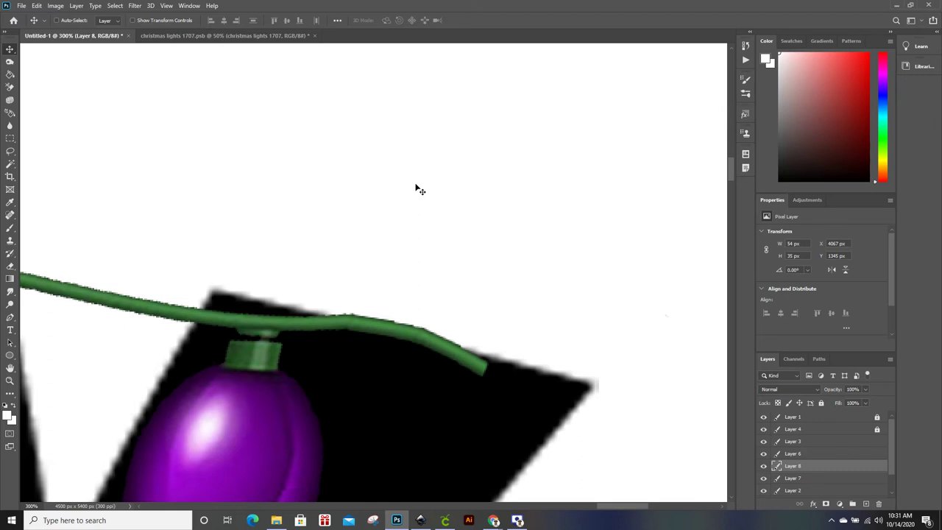
left_click_drag(432, 341, 440, 346)
Step: Paste another wire piece at the string's right end and stretch it downward to continue the wire
key("ctrl+c")
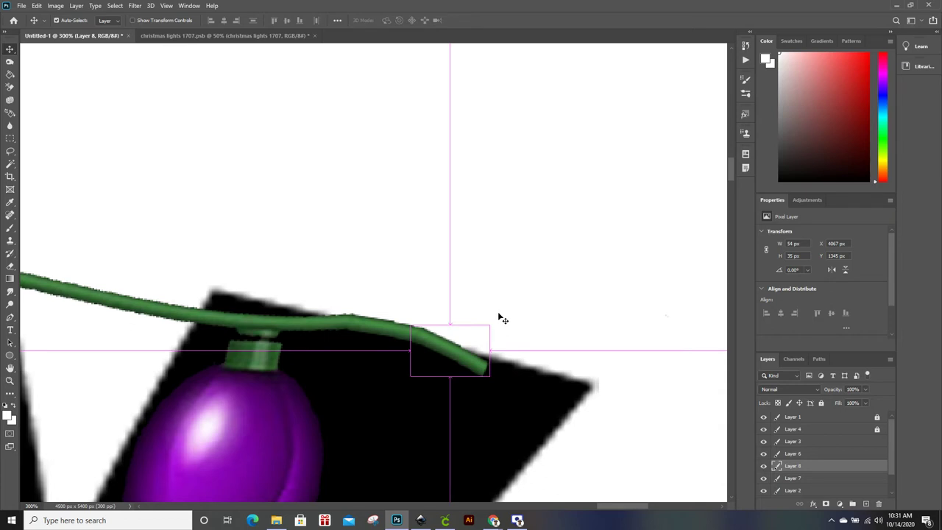
key("ctrl+v")
left_click_drag(371, 274, 516, 384)
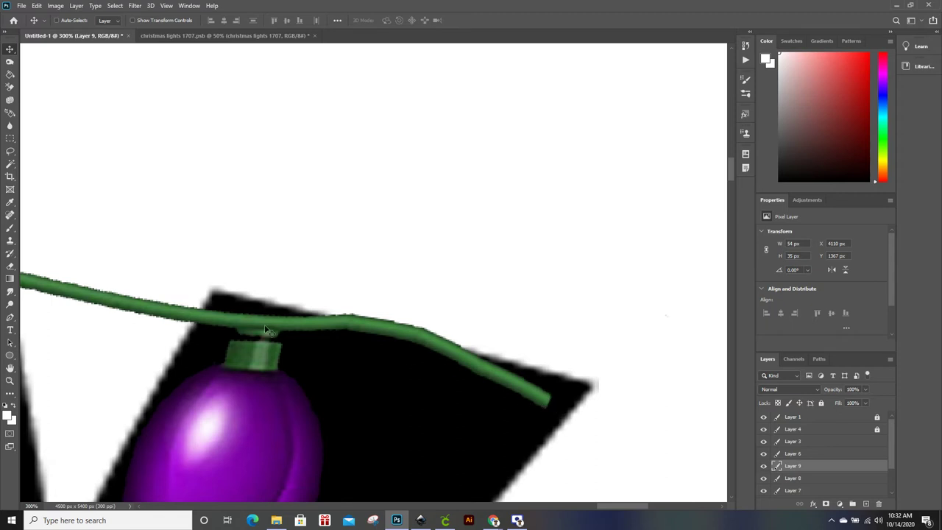
mouse_move(519, 381)
left_mouse_down("alt")
mouse_move(362, 278)
mouse_move(533, 391)
left_mouse_up("alt")
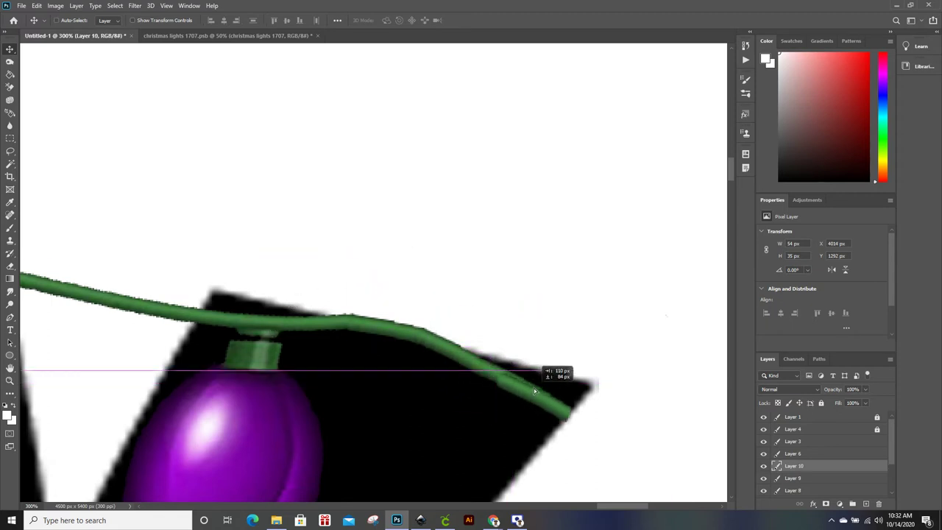
key("ctrl+t")
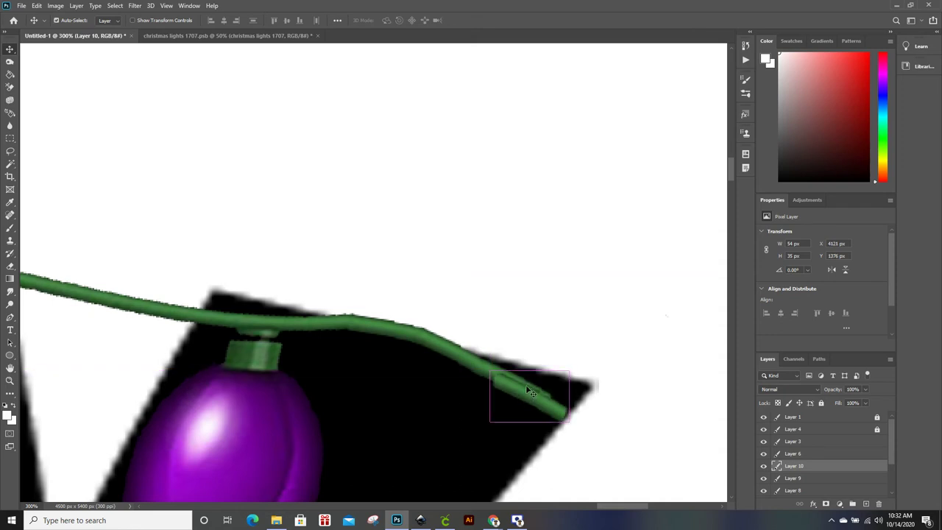
left_click_drag(531, 394, 533, 398)
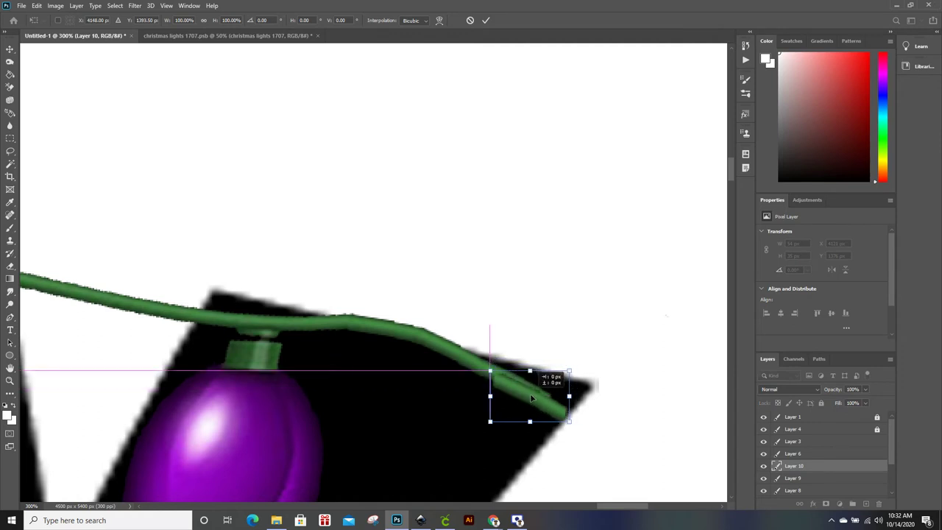
mouse_move(533, 397)
left_mouse_down()
mouse_move(550, 406)
mouse_move(539, 408)
left_mouse_up()
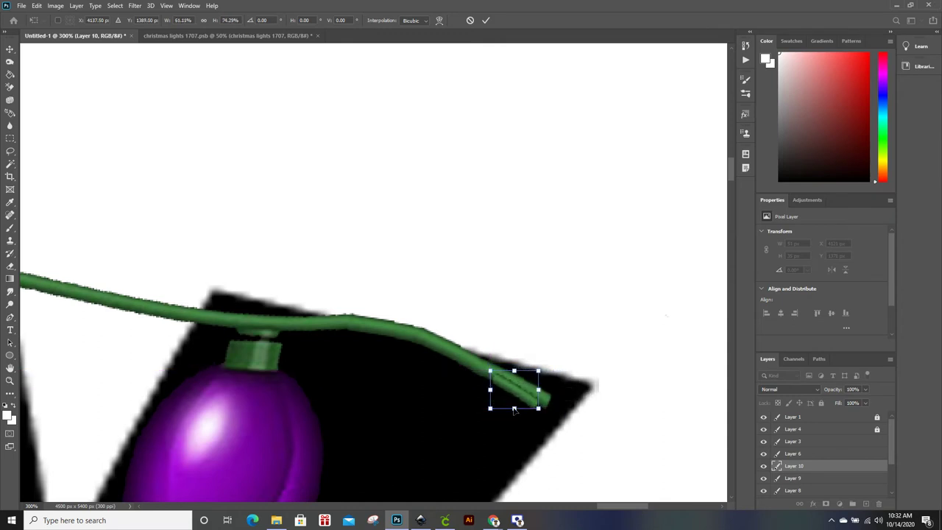
mouse_move(513, 408)
left_mouse_down()
mouse_move(484, 418)
mouse_move(541, 404)
left_mouse_up()
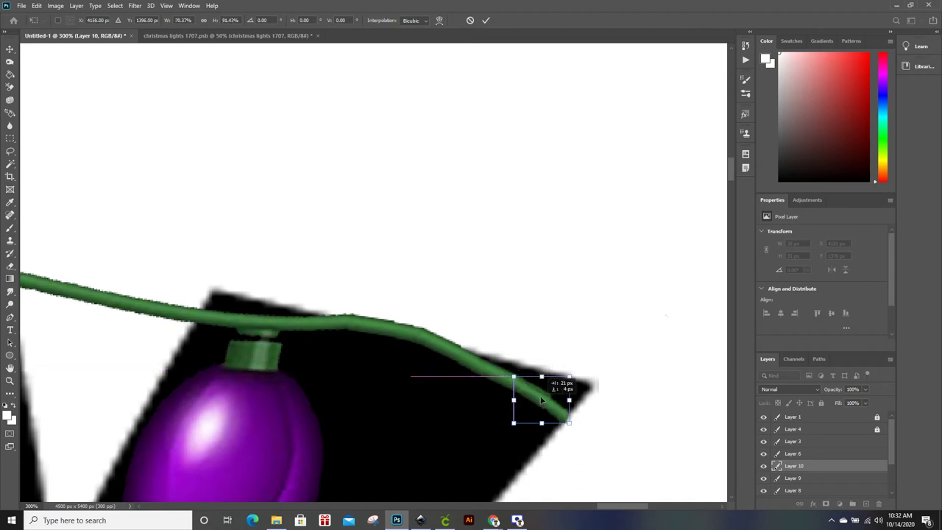
key("ctrl+plus")
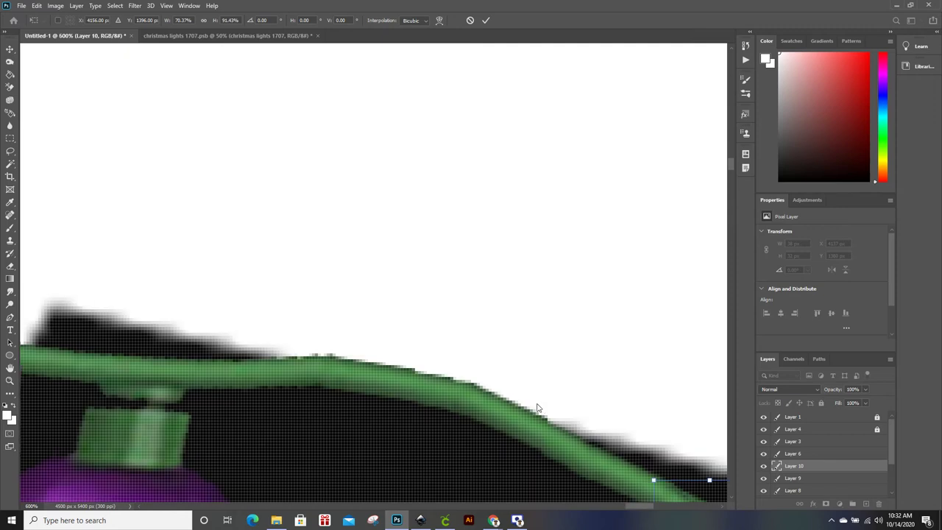
Step: Reshape the cord piece to 70.99% width, 105.98% height and a −7.28° tilt along the curve
key("ctrl+plus")
key("ctrl+plus")
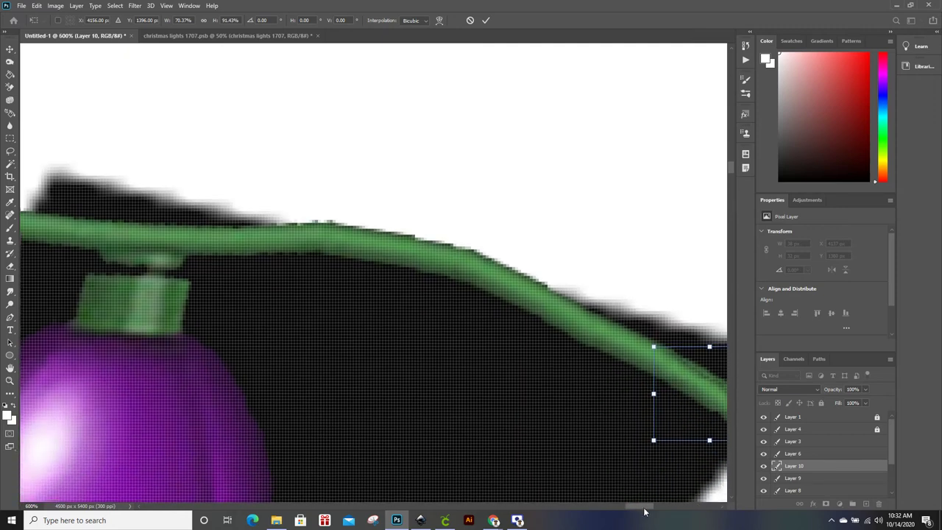
left_click_drag(644, 508, 653, 508)
left_click_drag(531, 420, 534, 412)
left_click_drag(570, 345, 573, 341)
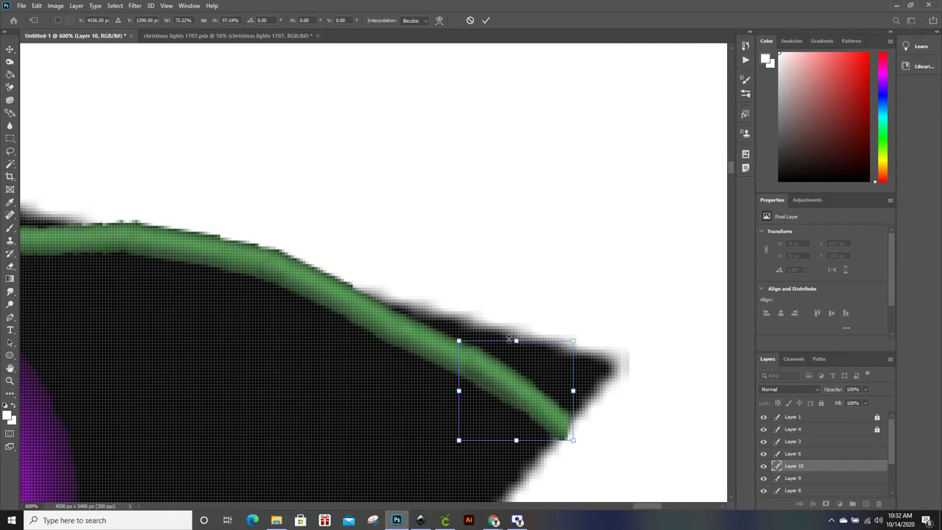
left_click_drag(516, 341, 516, 335)
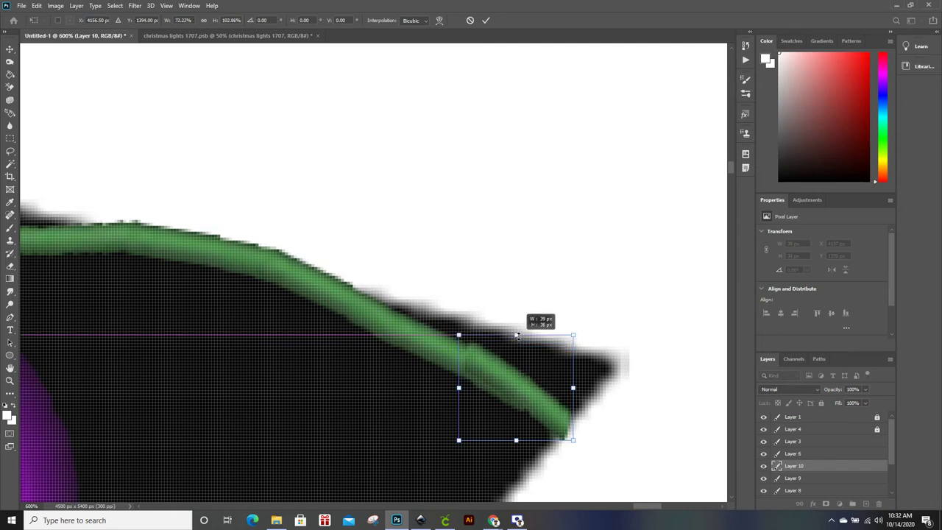
left_click_drag(485, 372, 476, 374)
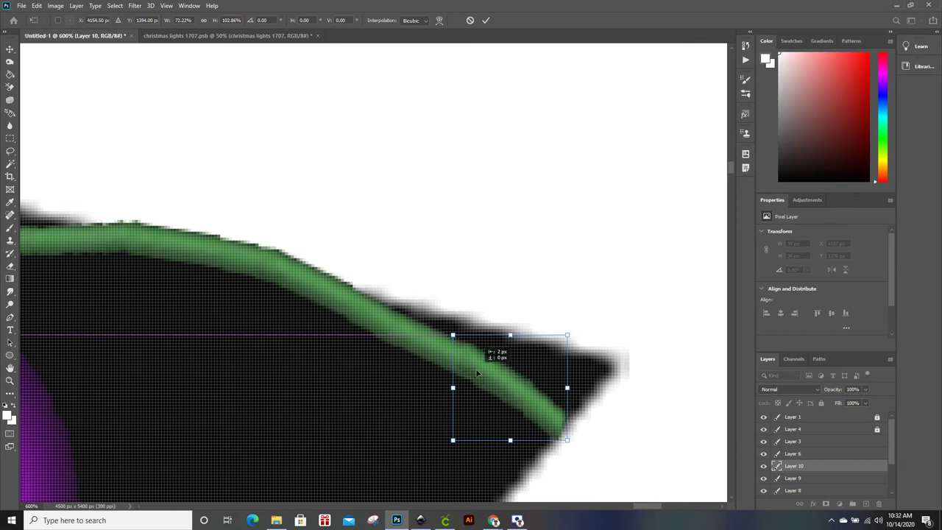
left_click_drag(575, 334, 567, 327)
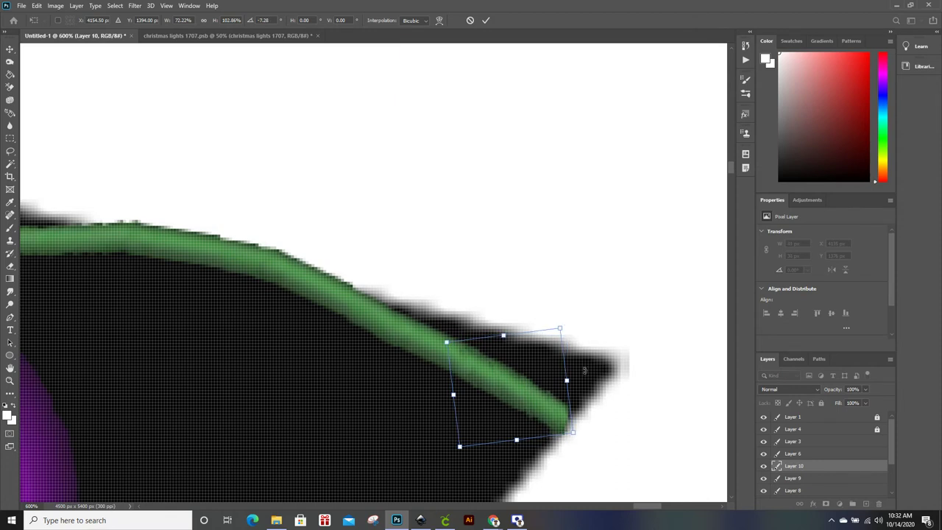
mouse_move(567, 381)
left_mouse_down()
mouse_move(552, 379)
mouse_move(562, 380)
left_mouse_up()
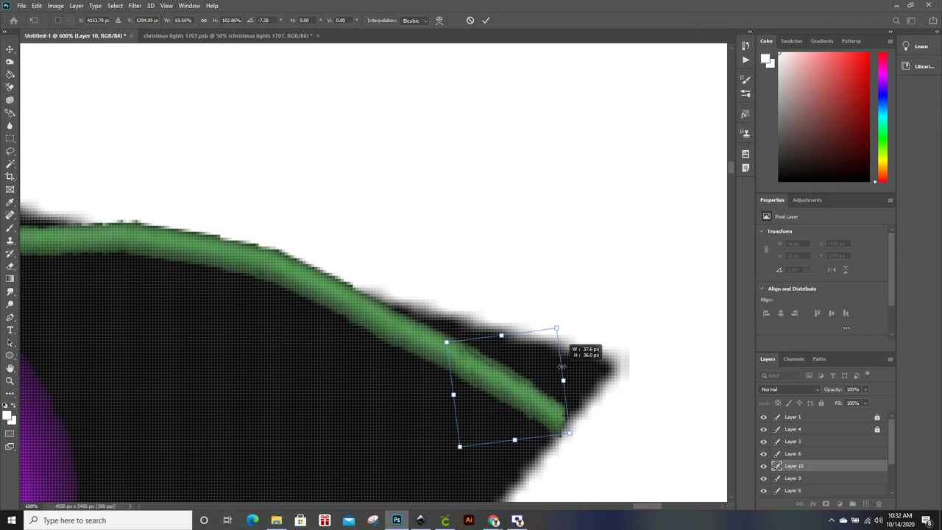
left_click_drag(558, 326, 558, 323)
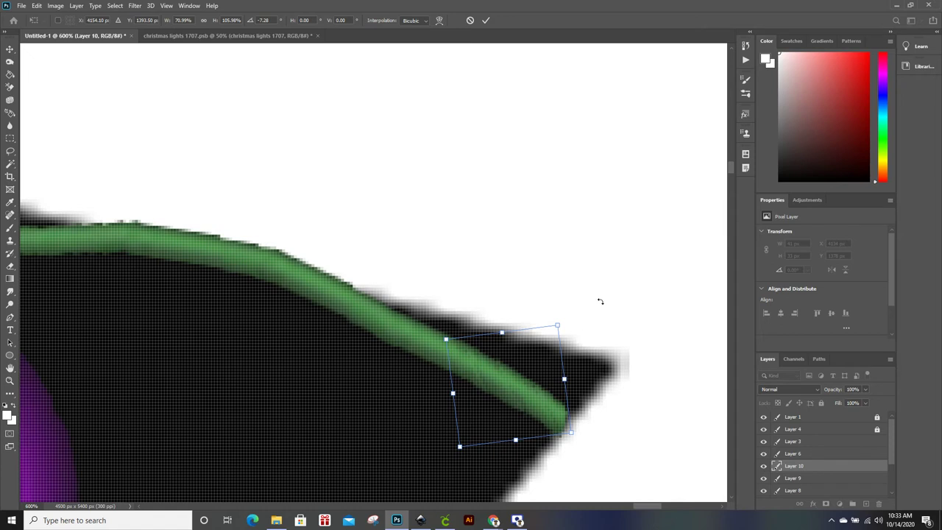
scroll(597, 296, "down", 4)
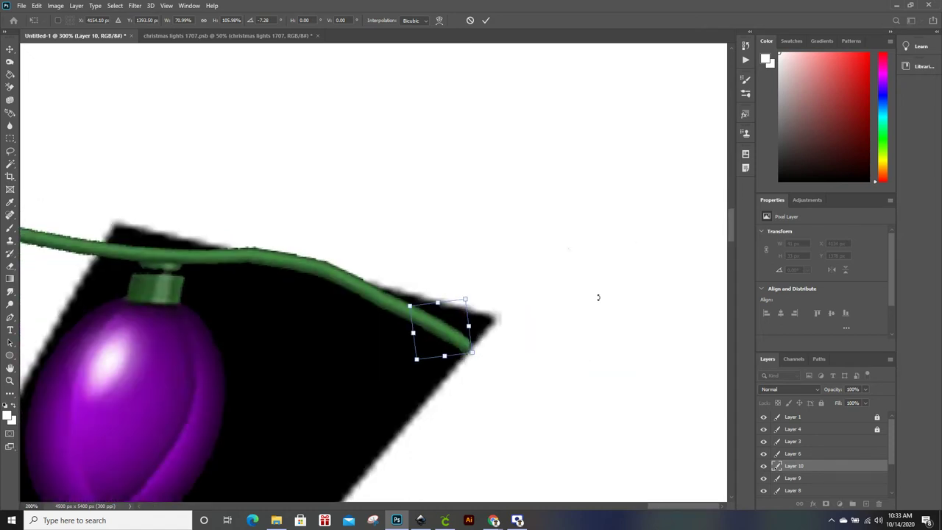
scroll(597, 296, "down", 4)
left_click_drag(522, 506, 380, 506)
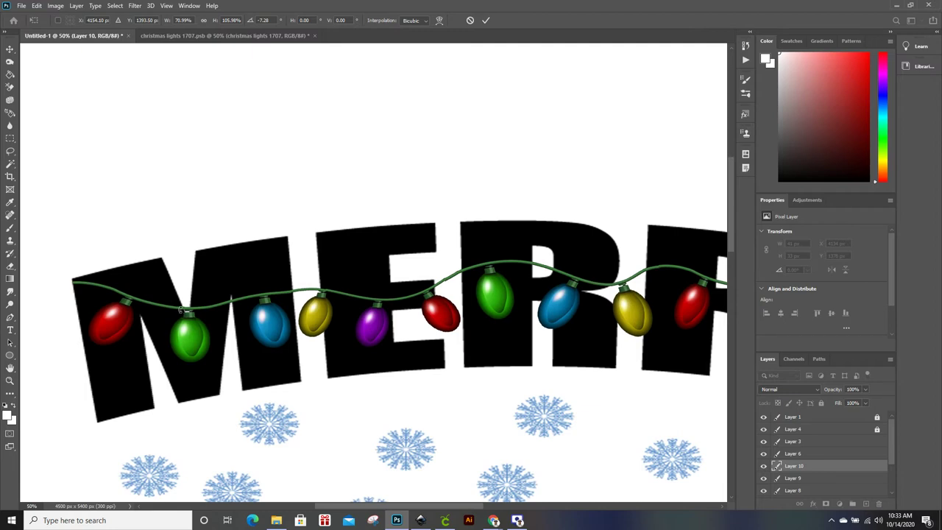
Step: Zoom out, commit the cord piece's transform, and return to christmas lights 1707.psb
key("ctrl+minus")
key("ctrl+minus")
key("ctrl+minus")
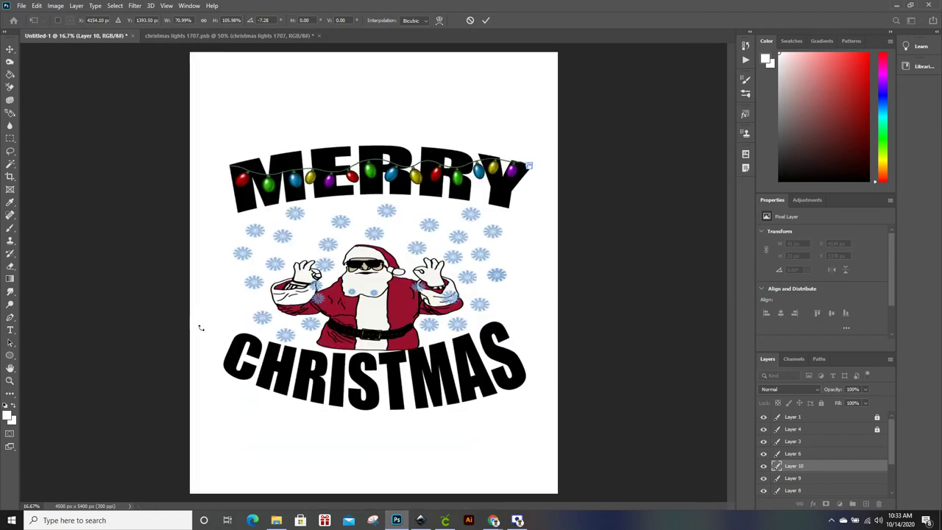
left_click(10, 49)
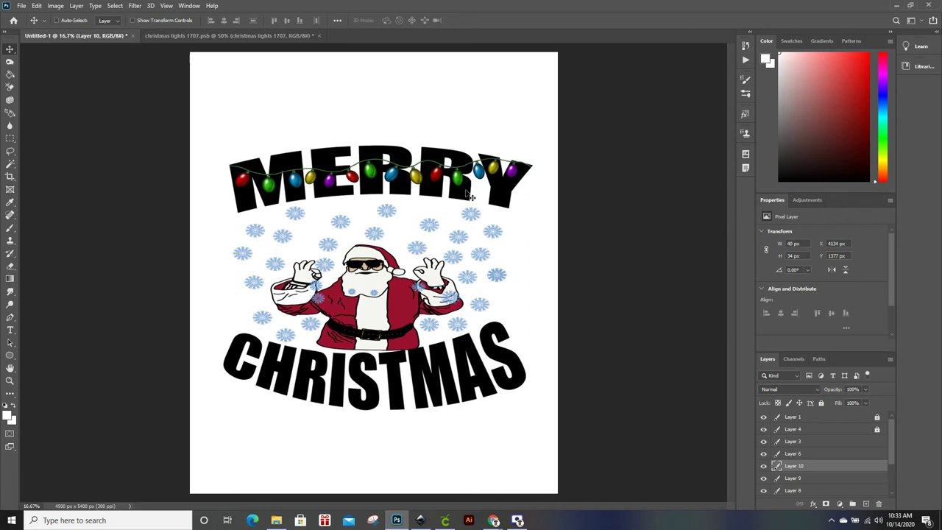
left_click(223, 34)
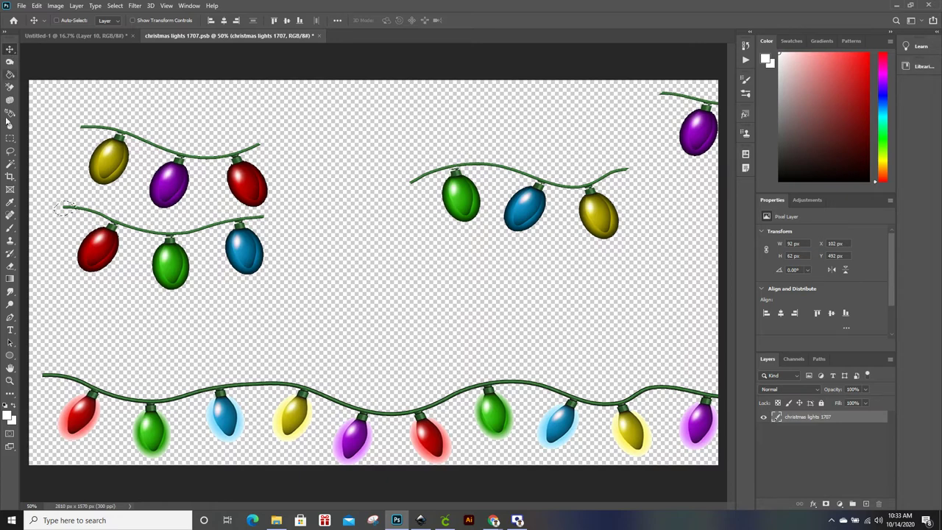
Step: Lasso the top yellow, purple and red bulb string, drag it into Untitled-1, then delete it
left_click(10, 151)
left_click_drag(157, 129, 106, 135)
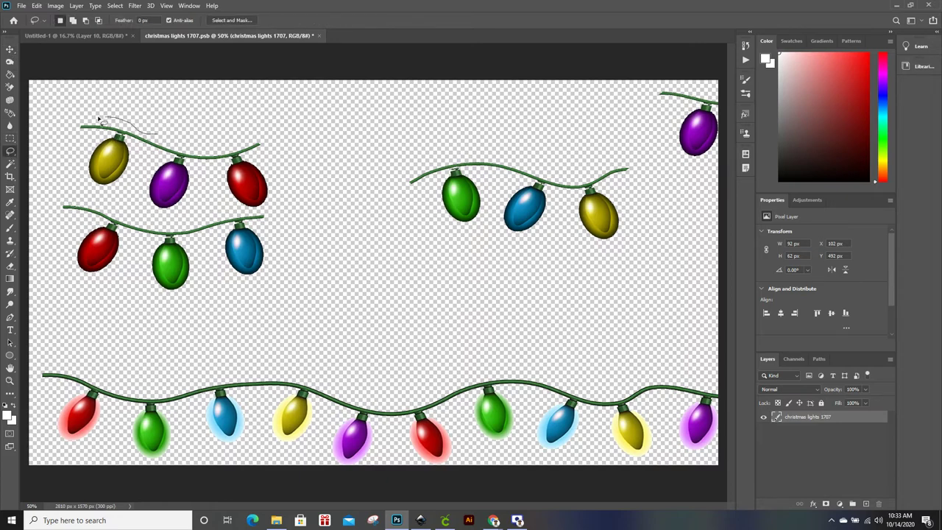
mouse_move(108, 135)
left_mouse_down()
mouse_move(166, 173)
mouse_move(152, 197)
mouse_move(179, 214)
mouse_move(197, 199)
mouse_move(197, 171)
mouse_move(230, 168)
mouse_move(230, 189)
mouse_move(265, 213)
mouse_move(271, 151)
mouse_move(257, 137)
mouse_move(207, 151)
mouse_move(151, 137)
left_mouse_up()
left_click(10, 51)
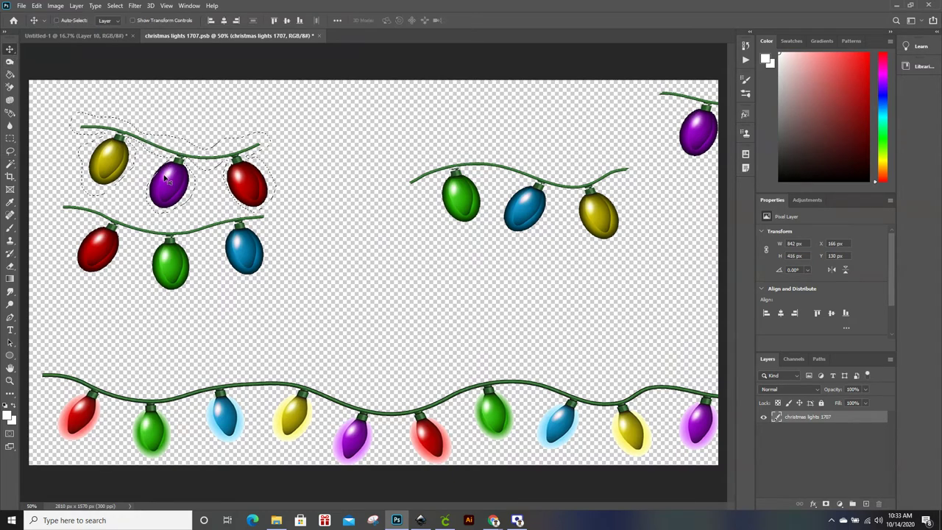
mouse_move(168, 178)
left_mouse_down()
mouse_move(142, 168)
mouse_move(212, 193)
mouse_move(278, 123)
left_mouse_up()
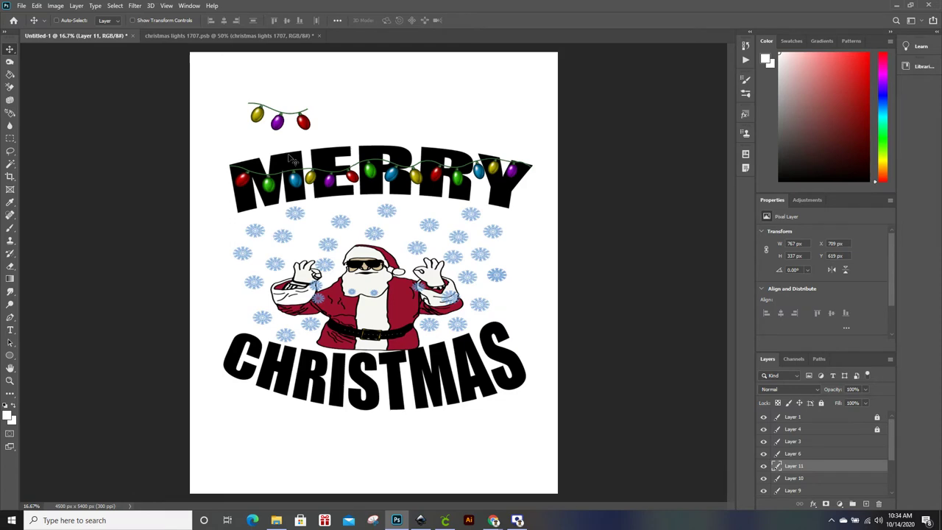
key("Delete")
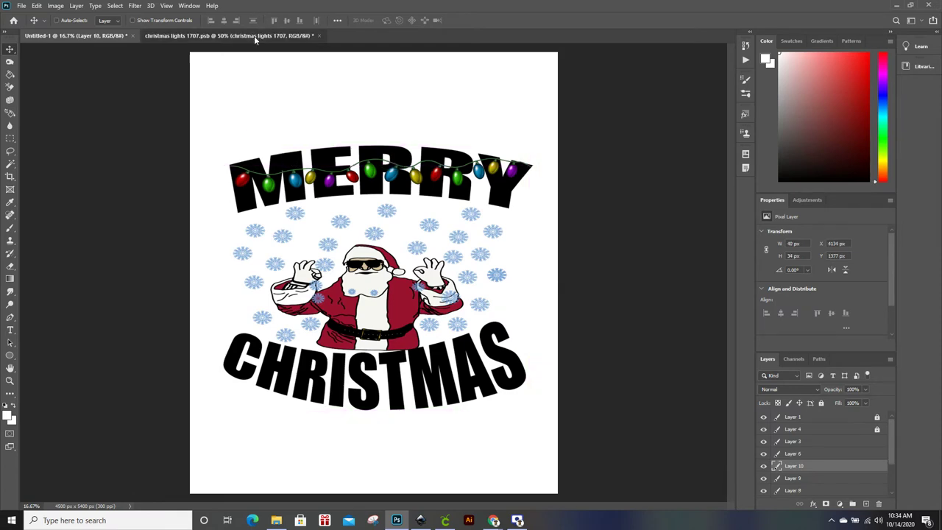
Step: In christmas lights 1707.psb, deselect and lasso the top-left three-bulb string
left_click(254, 35)
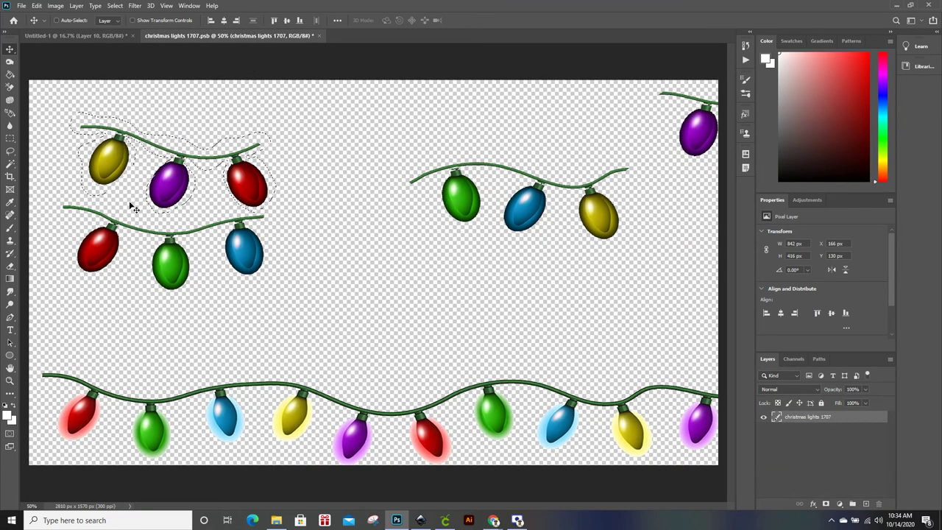
key("ctrl+d")
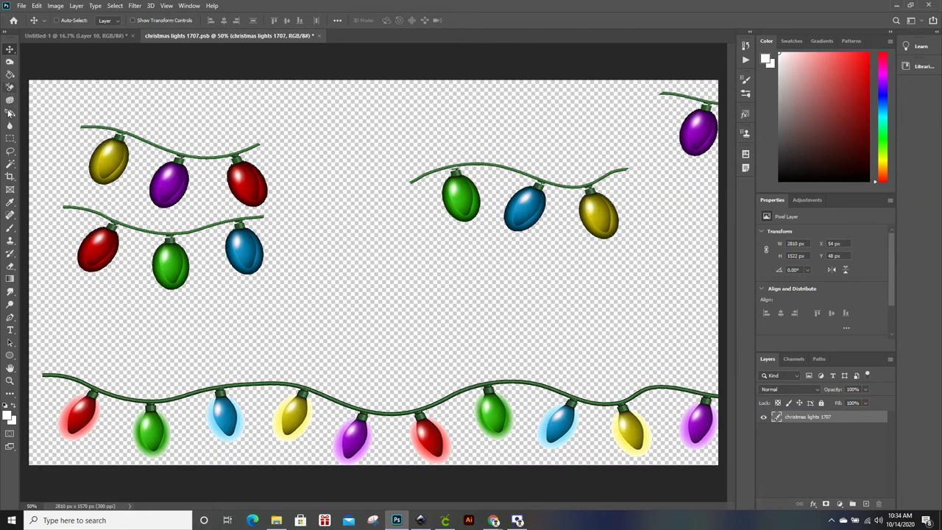
left_click(11, 151)
mouse_move(192, 148)
left_mouse_down()
mouse_move(77, 121)
mouse_move(105, 140)
mouse_move(90, 172)
mouse_move(107, 199)
mouse_move(140, 177)
mouse_move(138, 147)
mouse_move(170, 162)
mouse_move(154, 168)
mouse_move(148, 198)
mouse_move(168, 215)
mouse_move(190, 212)
mouse_move(193, 168)
mouse_move(220, 169)
mouse_move(234, 210)
mouse_move(268, 212)
mouse_move(278, 195)
mouse_move(259, 157)
mouse_move(270, 152)
mouse_move(200, 142)
mouse_move(187, 156)
left_mouse_up()
Step: Drag the three-bulb strand into Untitled-1 and position it draped over CHRISTMAS's C and H
key("v")
mouse_move(118, 145)
left_mouse_down()
mouse_move(75, 73)
mouse_move(85, 40)
mouse_move(213, 345)
mouse_move(248, 393)
left_mouse_up()
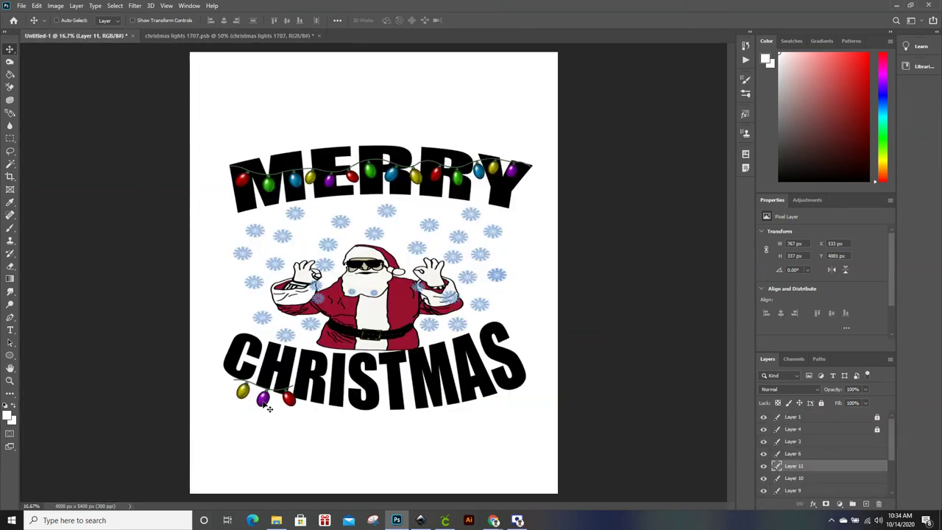
left_click_drag(269, 409, 260, 377)
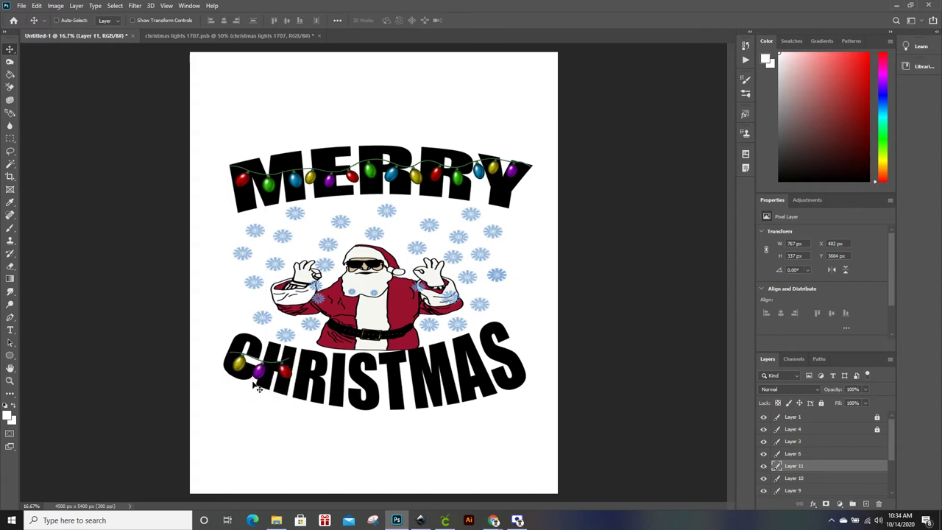
left_click_drag(261, 378, 258, 382)
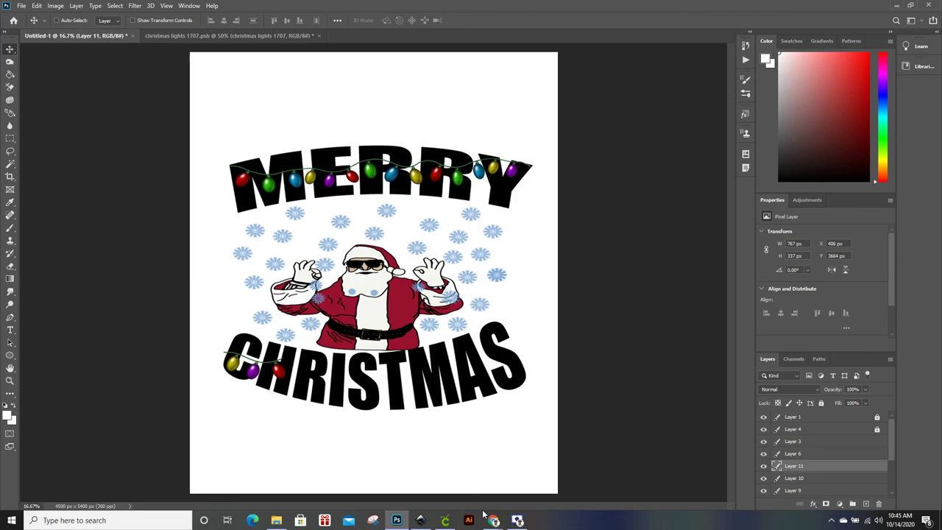
Step: Select the layer holding the left string of bulbs under CHRISTMAS
left_click(524, 522)
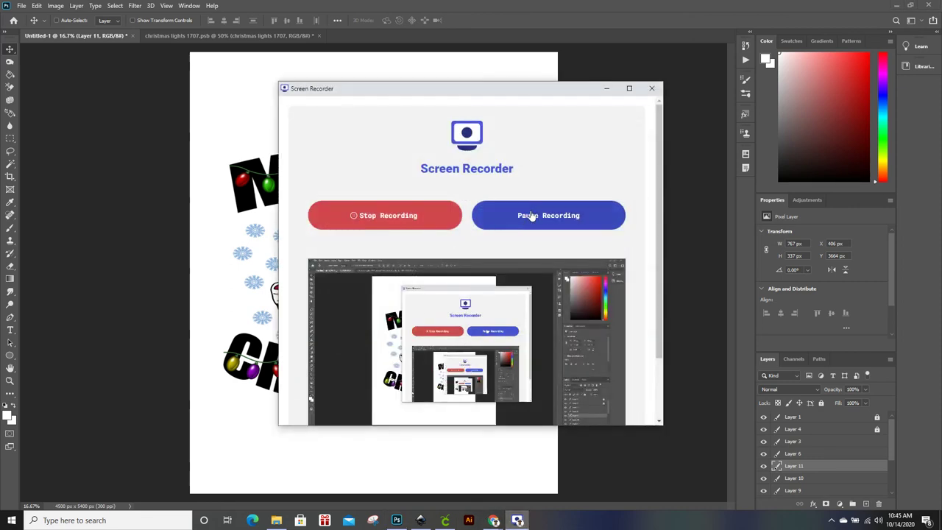
left_click(554, 217)
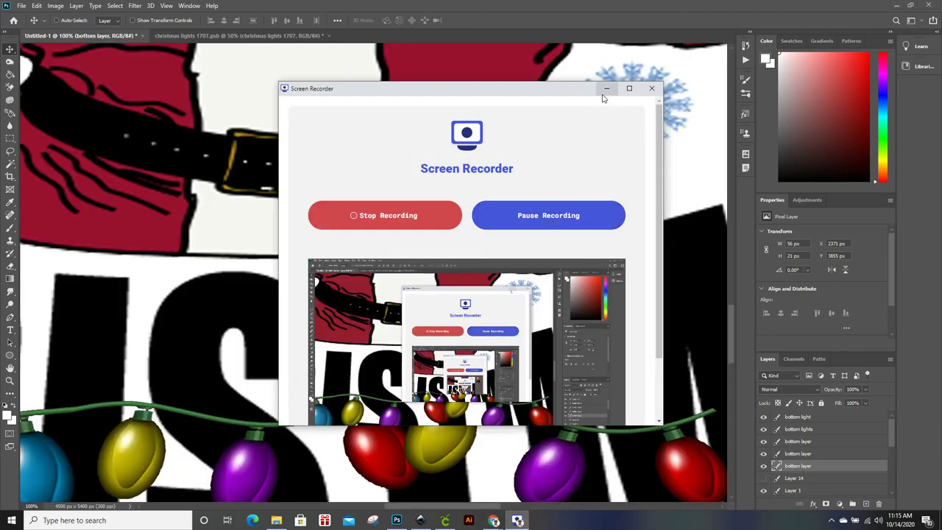
left_click(607, 88)
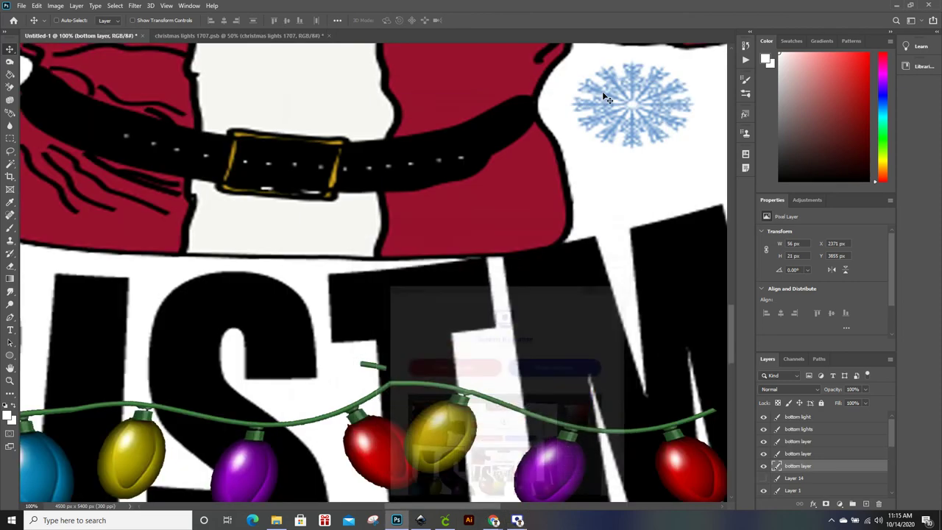
left_click(802, 454)
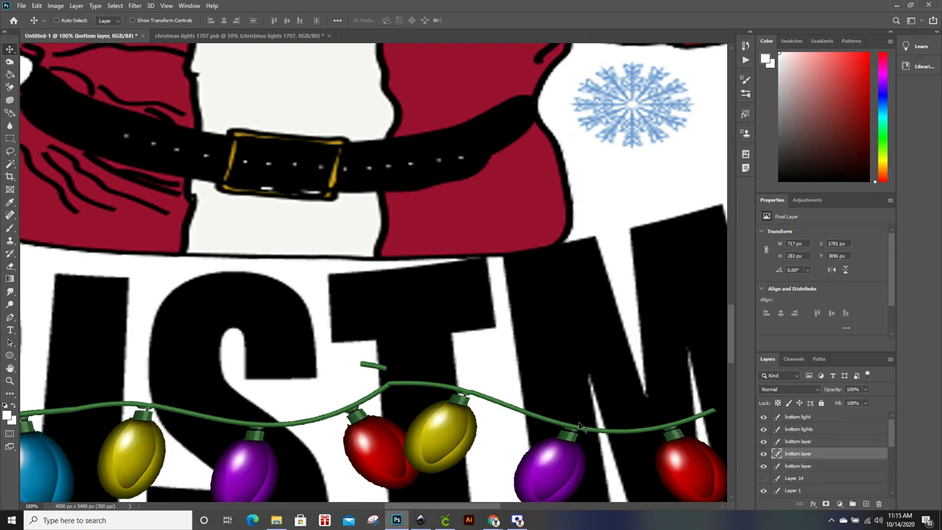
Step: Shift the left bulb string slightly and move the right string up and further right
left_click_drag(576, 433, 571, 427)
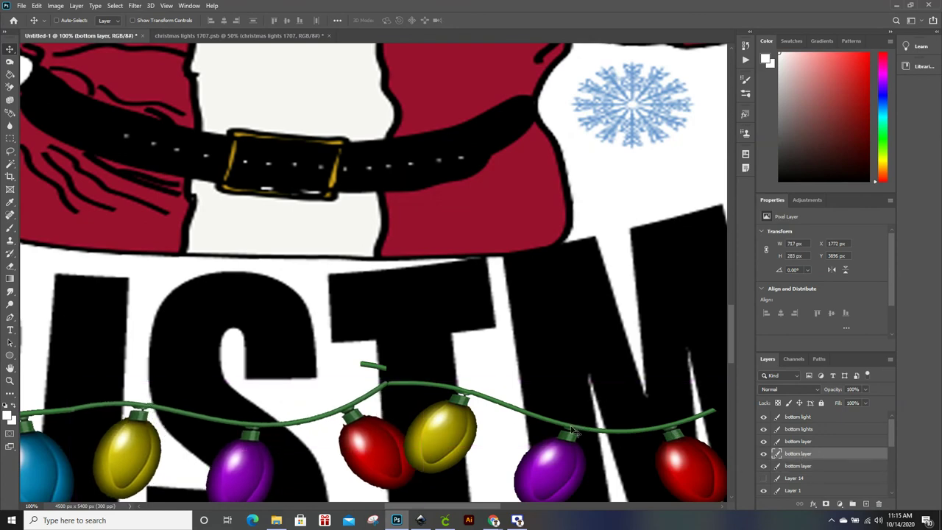
left_click(802, 441)
left_click_drag(661, 427, 679, 418)
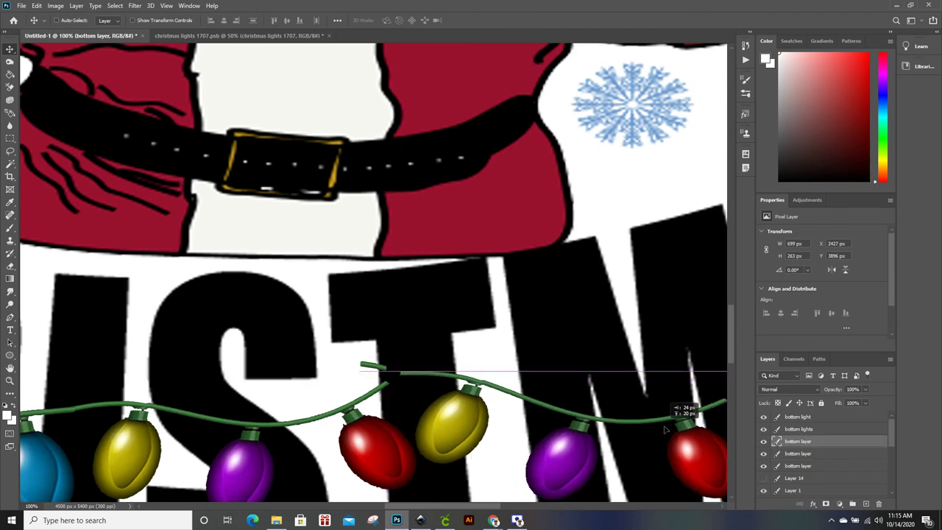
left_click_drag(448, 374, 564, 385)
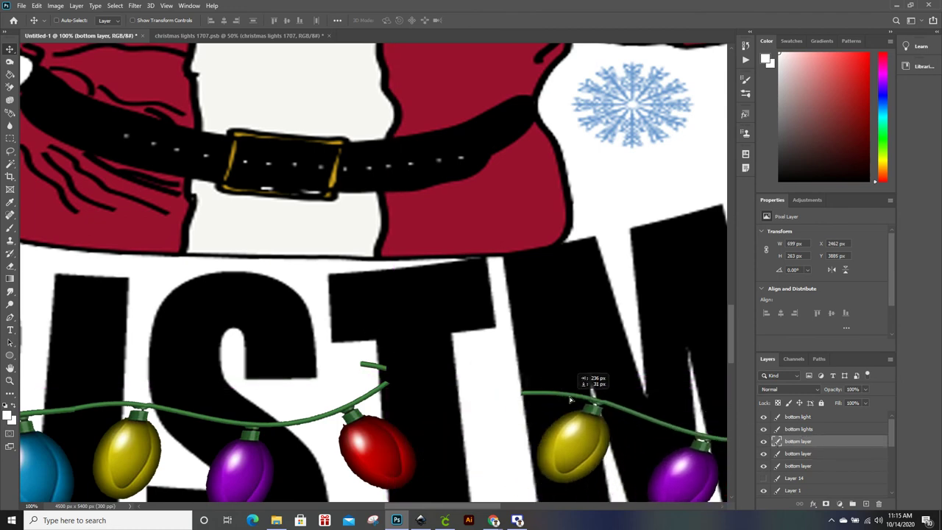
Step: Move the small green wire piece down to the string and tilt it about -10.9°
left_click(794, 469)
left_click_drag(395, 373, 405, 391)
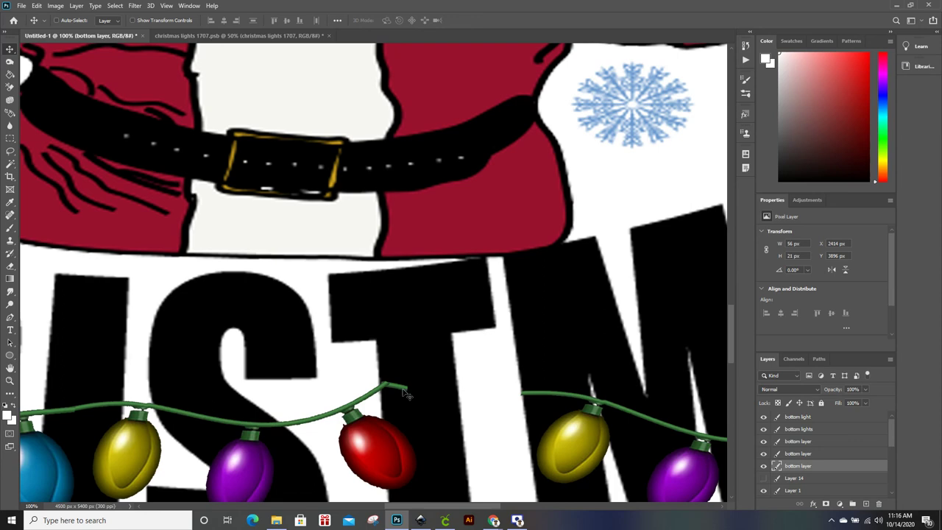
key("ctrl+t")
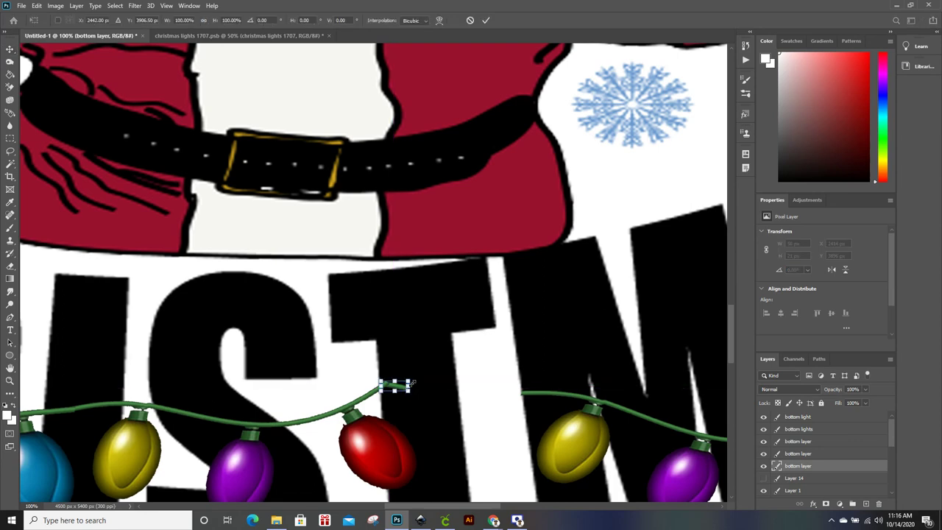
left_click_drag(415, 381, 401, 388)
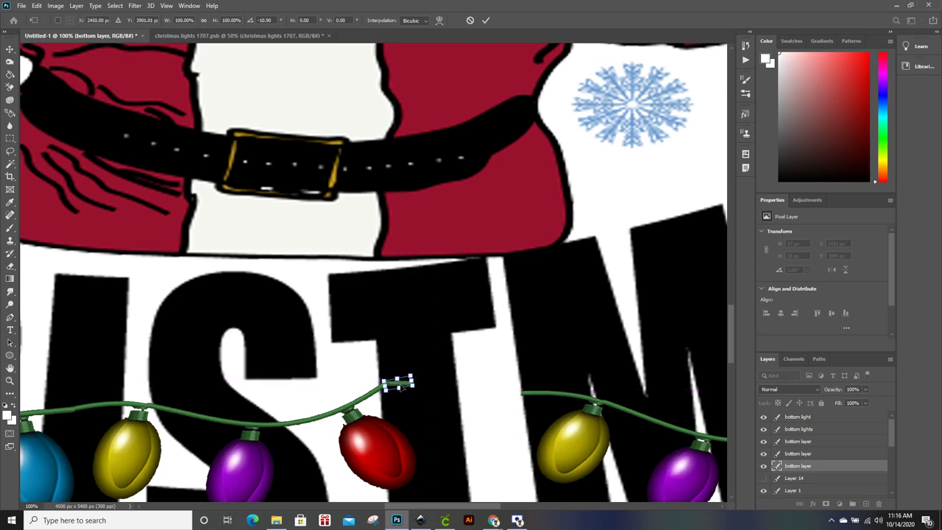
left_click(76, 6)
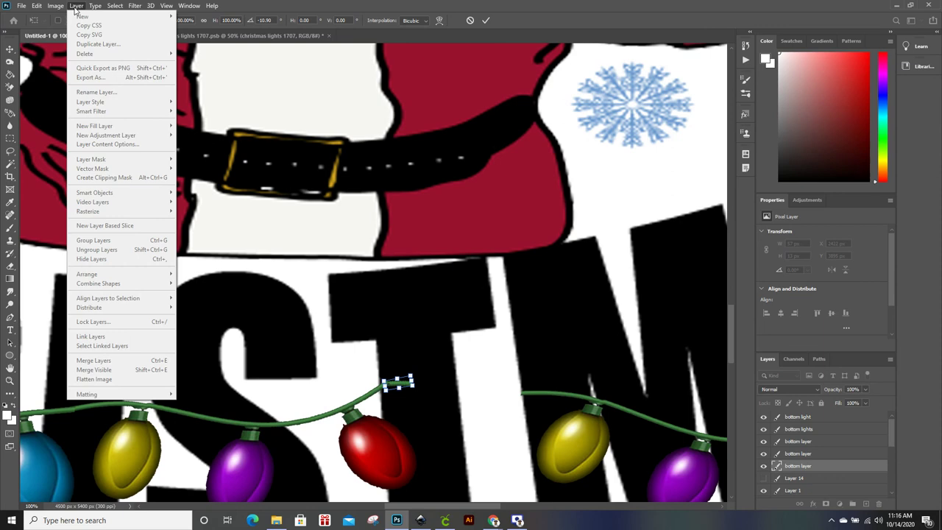
Step: Commit the wire piece's rotation and bring its layer to the front
left_click(76, 6)
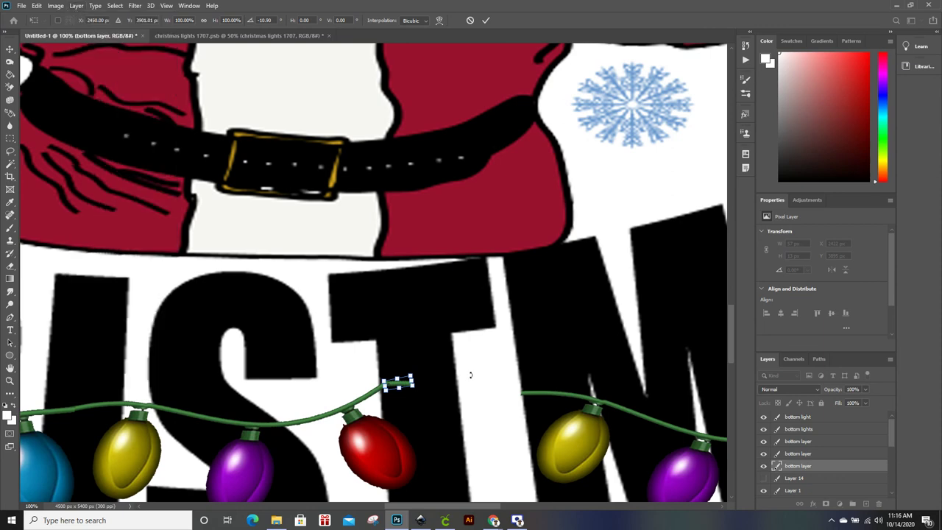
key("Return")
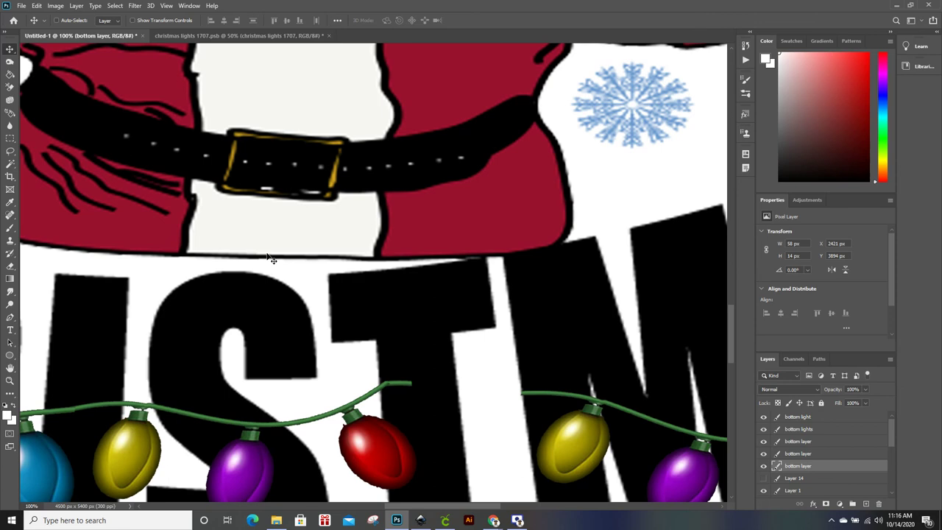
left_click(48, 6)
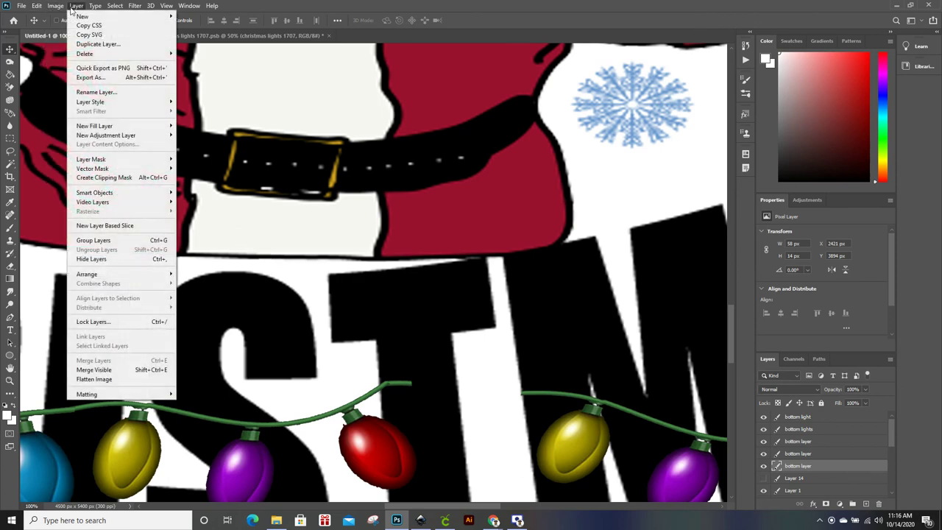
mouse_move(87, 274)
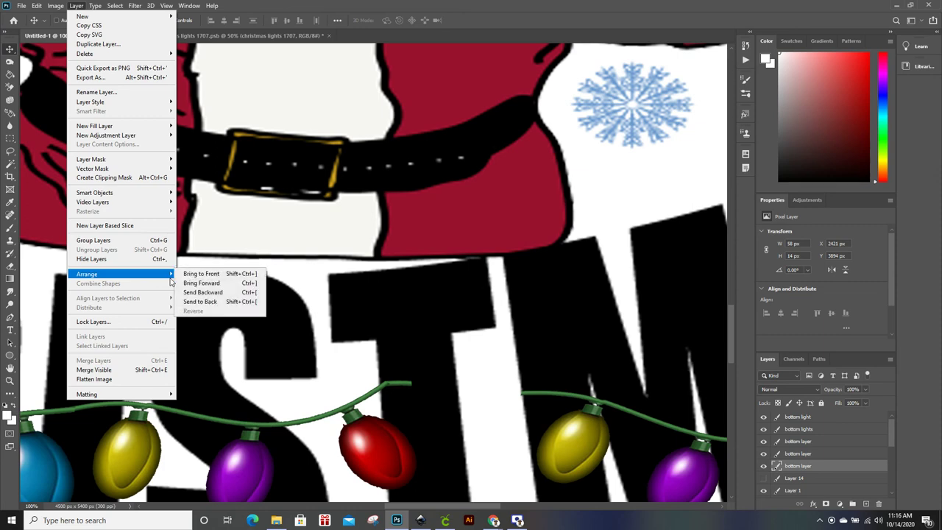
left_click(194, 277)
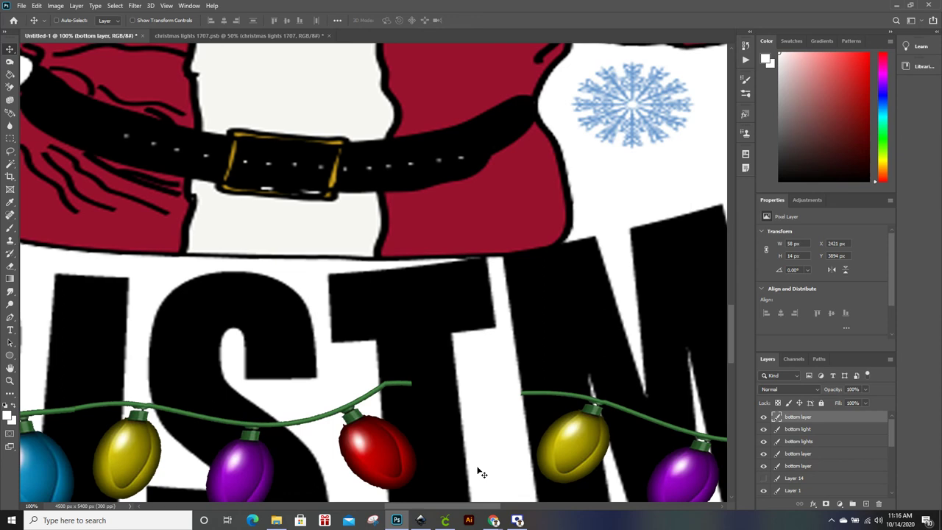
Step: Duplicate the wire piece and place the copies to extend the left string's wire rightward
key("ctrl+c")
key("ctrl+v")
left_click_drag(377, 274, 424, 386)
mouse_move(439, 413)
left_mouse_down()
mouse_move(382, 276)
mouse_move(456, 390)
left_mouse_up()
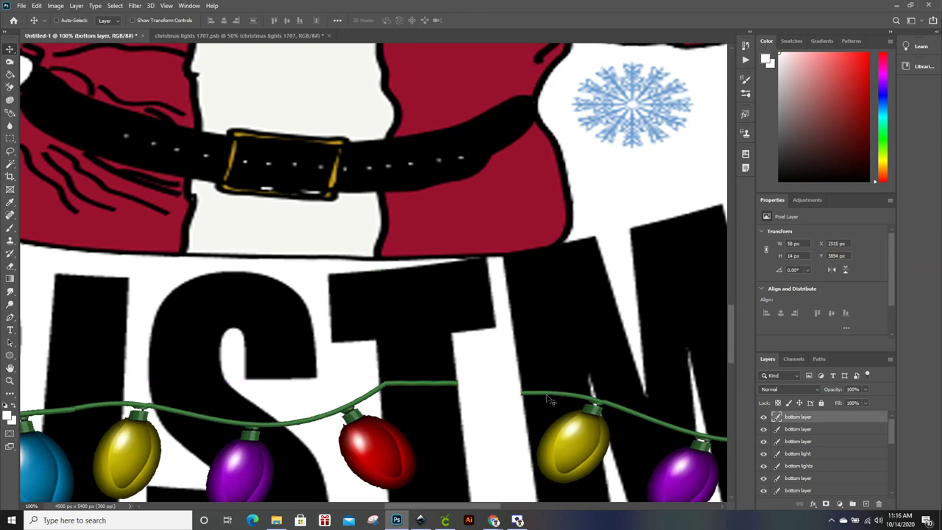
Step: Try nudging the bottom light string, then undo the nudge
left_click(801, 455)
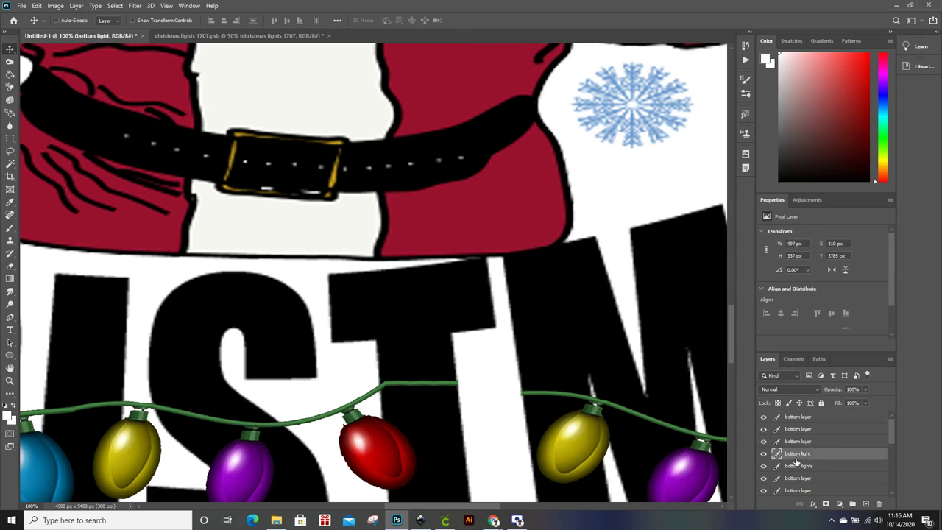
left_click_drag(619, 409, 615, 414)
key("ctrl+z")
scroll(796, 463, "down", 3)
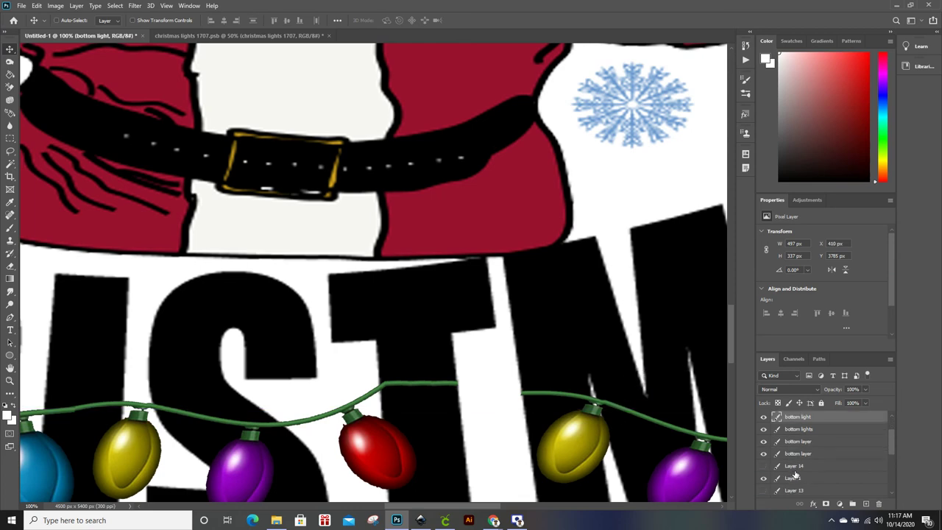
scroll(793, 455, "up", 3)
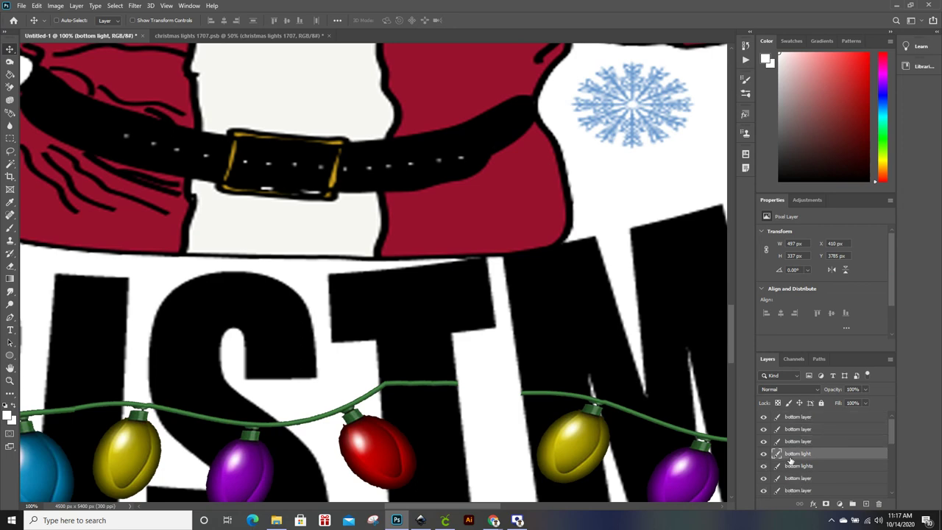
Step: Identify which layer holds which bulbs and move the light string into place under STM
left_click(764, 454)
left_click(763, 467)
left_click(763, 467)
left_click(763, 478)
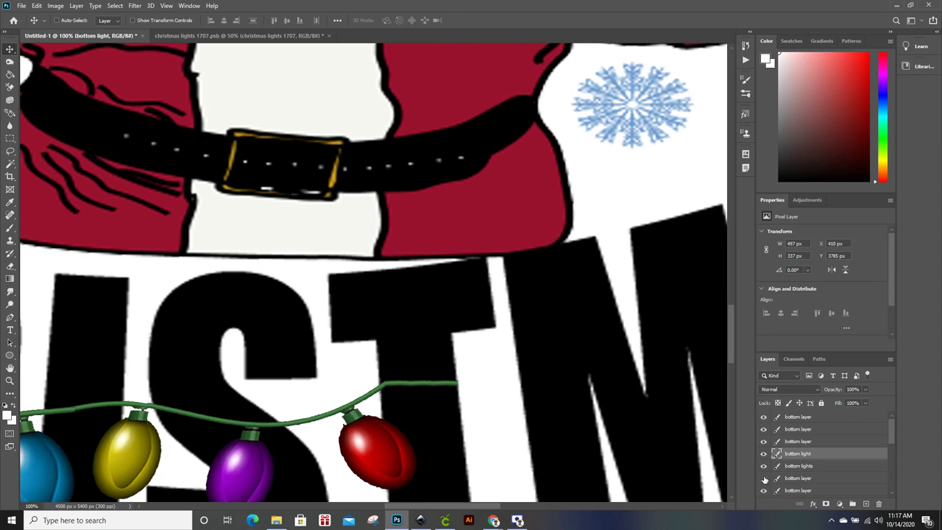
left_click(764, 479)
mouse_move(563, 398)
left_mouse_down()
mouse_move(526, 392)
mouse_move(549, 384)
left_mouse_up()
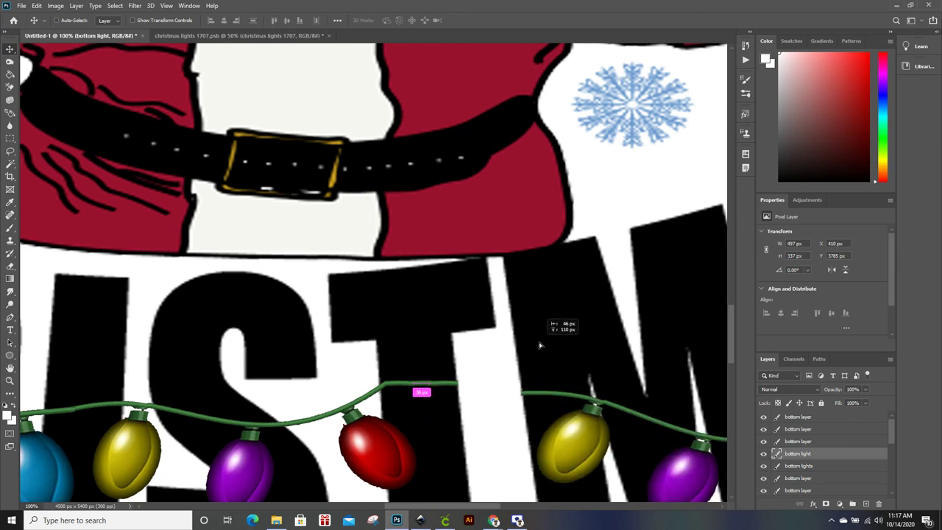
left_click_drag(549, 384, 557, 402)
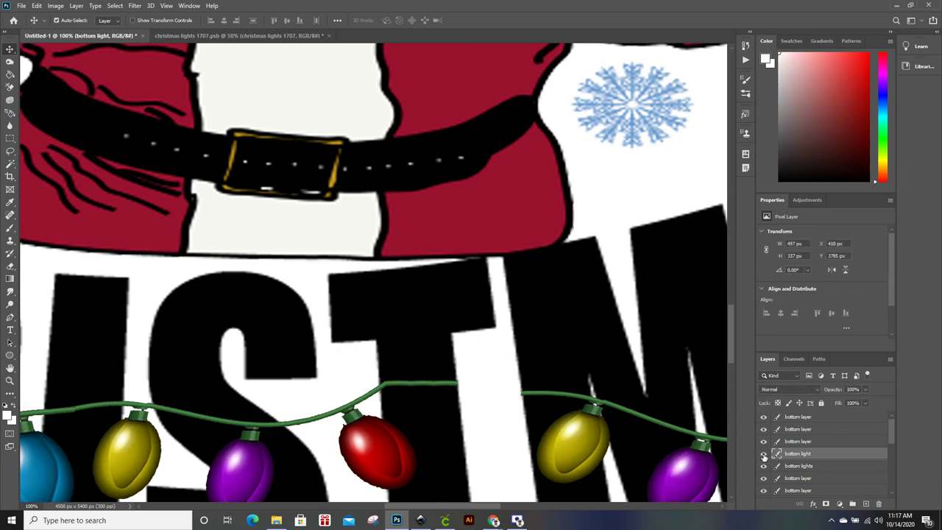
Step: Move the right-side yellow and purple string up-left to join the garland, then return to christmas lights 1707.psb
left_click(764, 479)
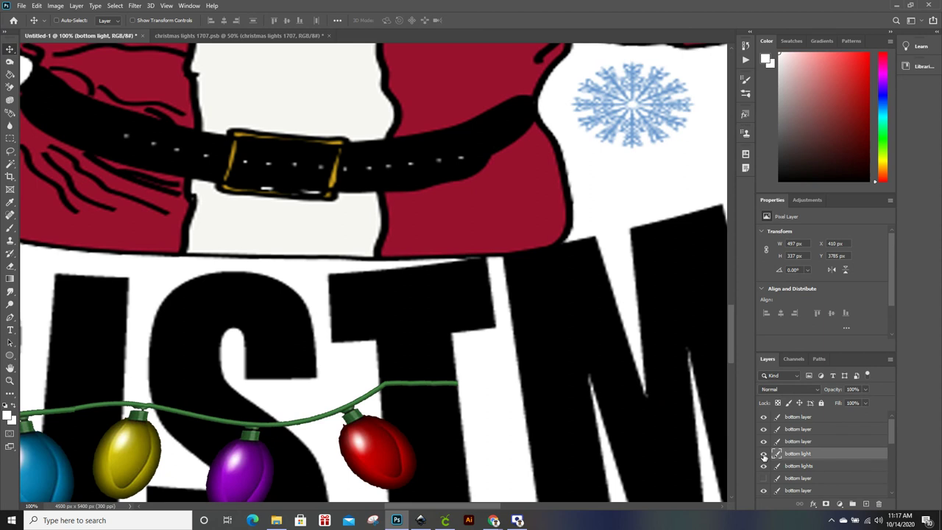
left_click(764, 478)
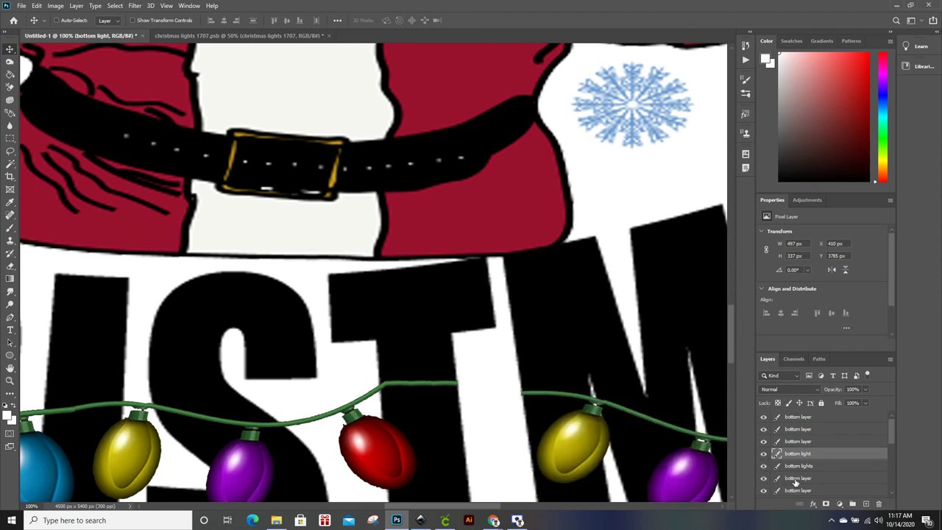
left_click(794, 479)
mouse_move(583, 422)
left_mouse_down()
mouse_move(534, 407)
mouse_move(519, 413)
left_mouse_up()
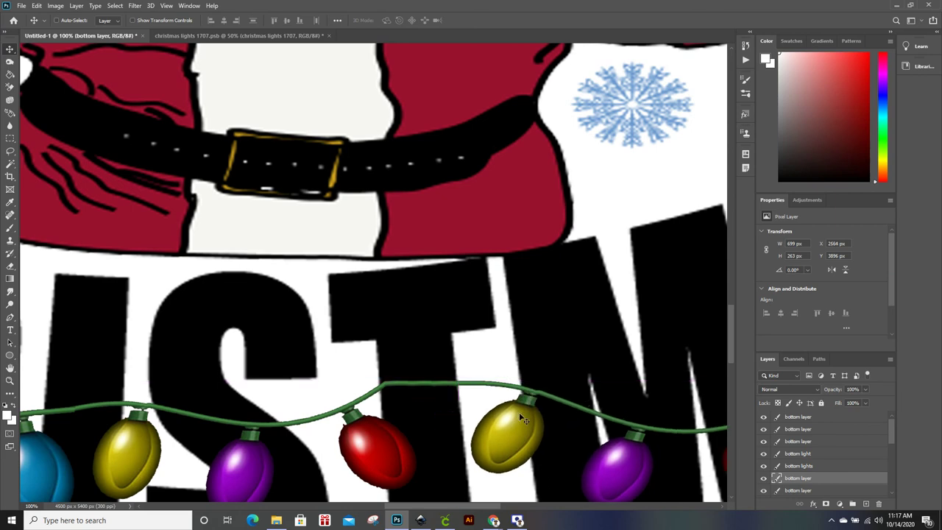
mouse_move(475, 508)
left_mouse_down()
mouse_move(564, 506)
mouse_move(506, 502)
left_mouse_up()
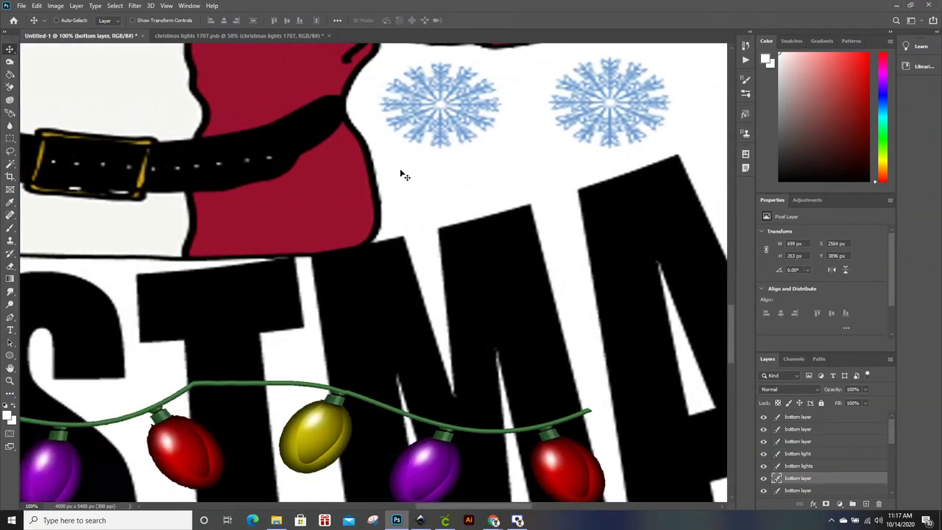
left_click(231, 34)
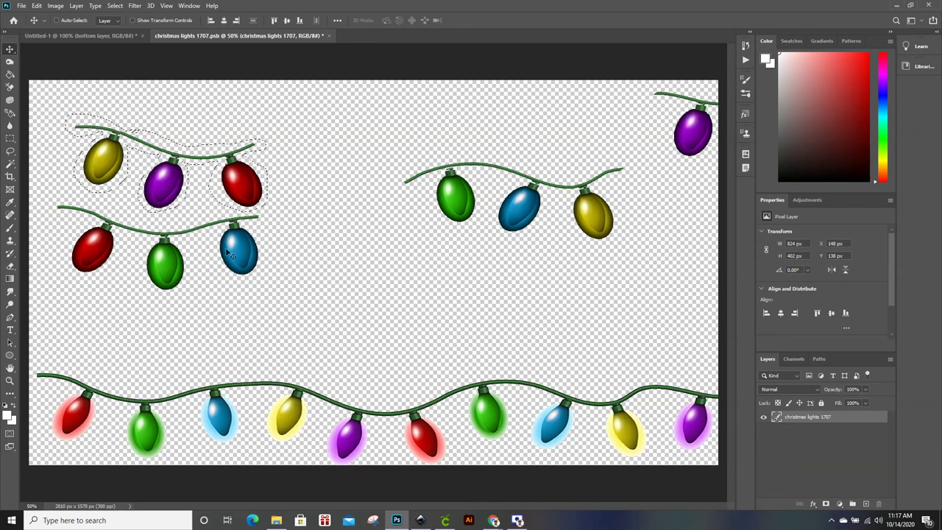
Step: With the Lasso tool, clear the old selection and discard a first trial selection
left_click(15, 151)
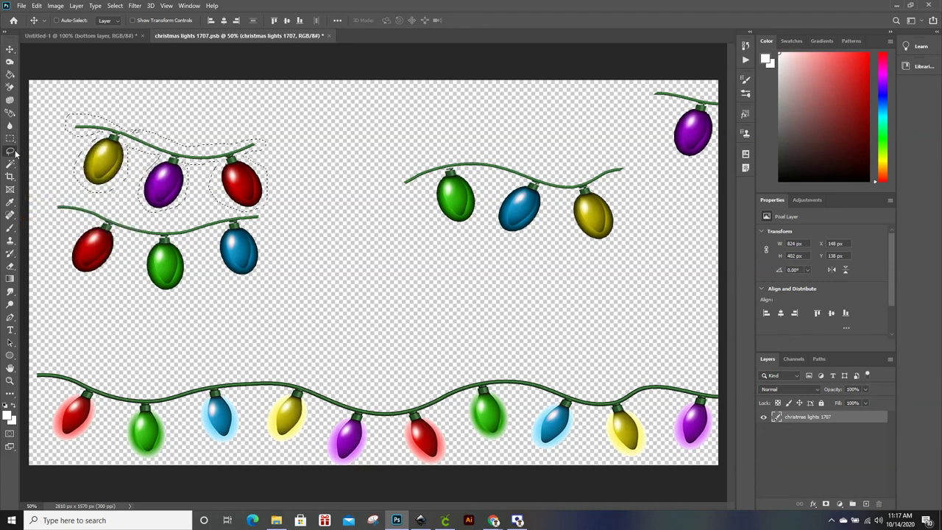
key("ctrl+d")
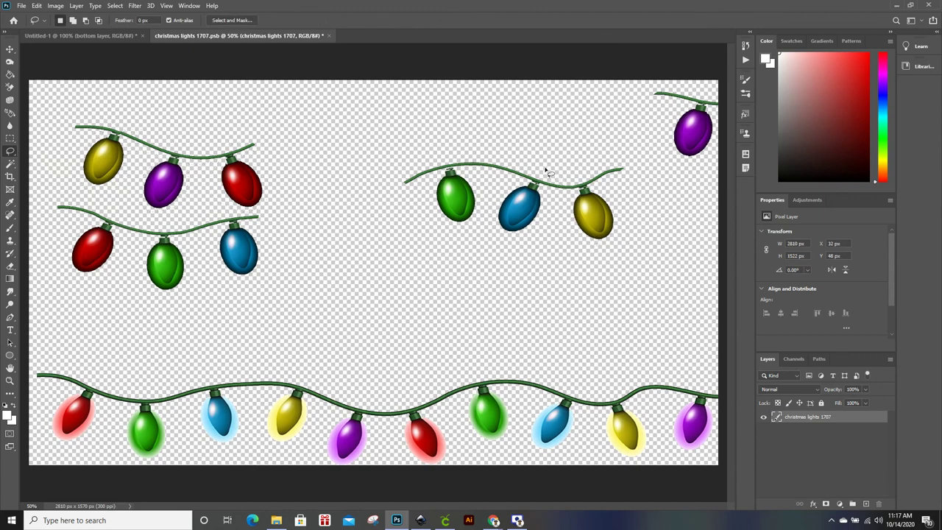
left_click(120, 35)
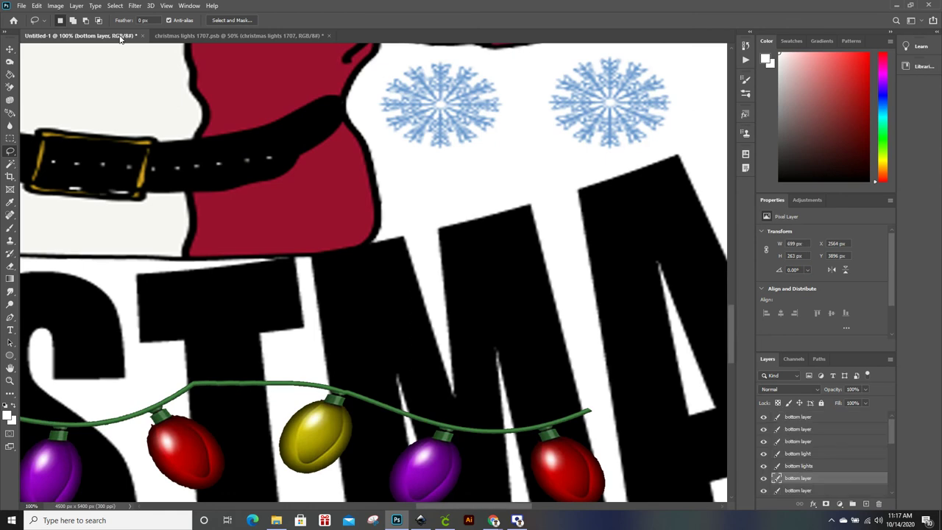
left_click(207, 36)
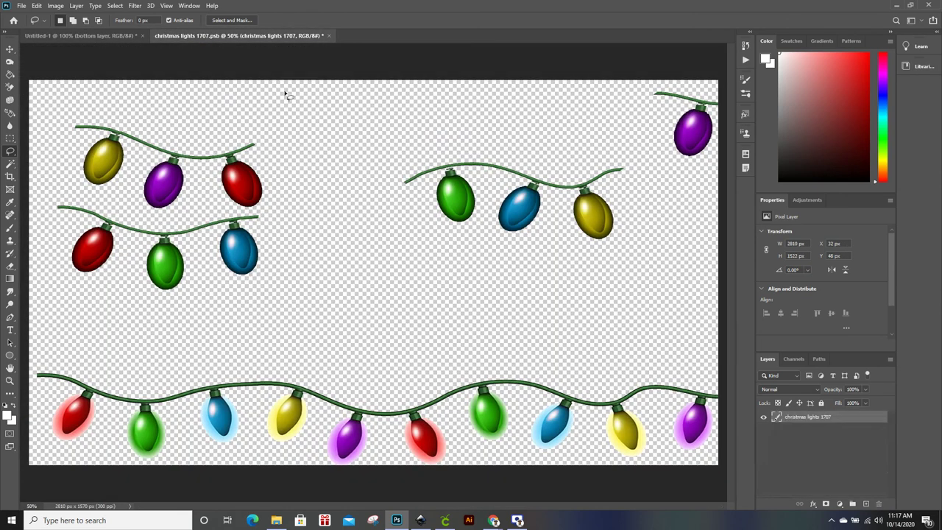
mouse_move(556, 178)
left_mouse_down()
mouse_move(403, 182)
mouse_move(465, 232)
mouse_move(483, 212)
mouse_move(465, 178)
mouse_move(524, 186)
mouse_move(503, 241)
left_mouse_up()
left_click(505, 238)
Step: Lasso the green, blue and yellow bulb string and drag it into Untitled-1
mouse_move(621, 162)
left_mouse_down()
mouse_move(565, 179)
mouse_move(516, 163)
mouse_move(445, 165)
mouse_move(399, 183)
mouse_move(413, 192)
mouse_move(437, 184)
mouse_move(434, 209)
mouse_move(464, 240)
mouse_move(483, 216)
mouse_move(465, 178)
mouse_move(524, 188)
mouse_move(495, 213)
mouse_move(502, 237)
mouse_move(538, 241)
mouse_move(556, 194)
mouse_move(570, 195)
mouse_move(569, 223)
mouse_move(597, 252)
mouse_move(621, 234)
mouse_move(602, 193)
mouse_move(629, 164)
mouse_move(618, 166)
left_mouse_up()
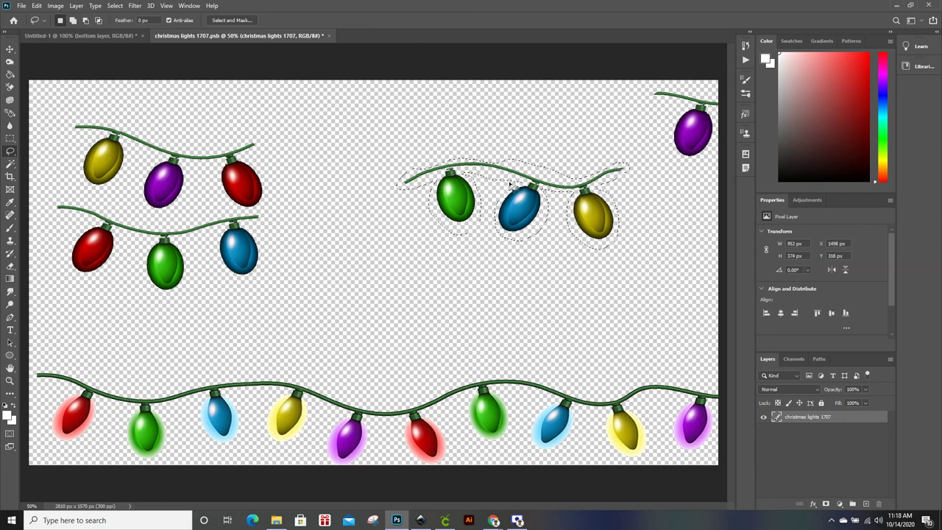
left_click(10, 48)
mouse_move(383, 207)
left_mouse_down()
mouse_move(99, 38)
mouse_move(478, 377)
mouse_move(513, 384)
left_mouse_up()
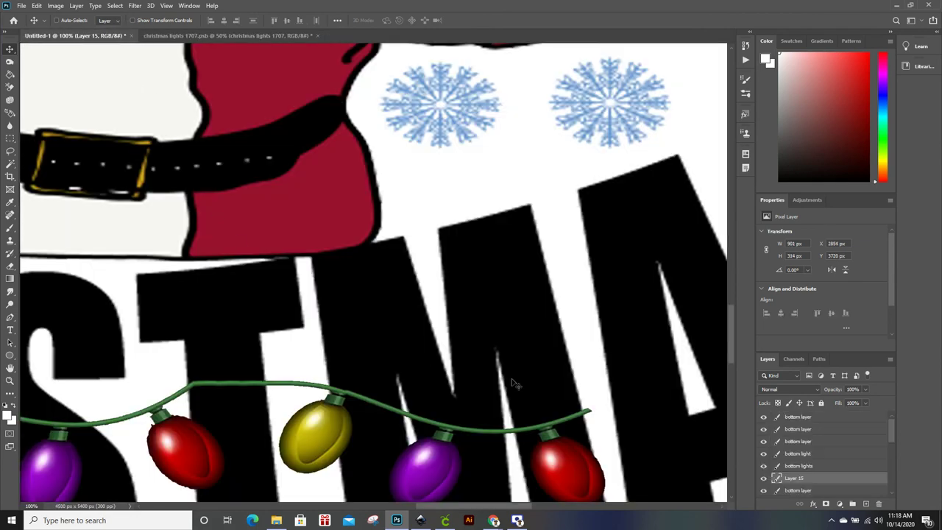
Step: Rename Layer 15 to 'bottom layer' and hang its string beneath CHRISTMAS's final AS
double_click(802, 479)
type("bottom l")
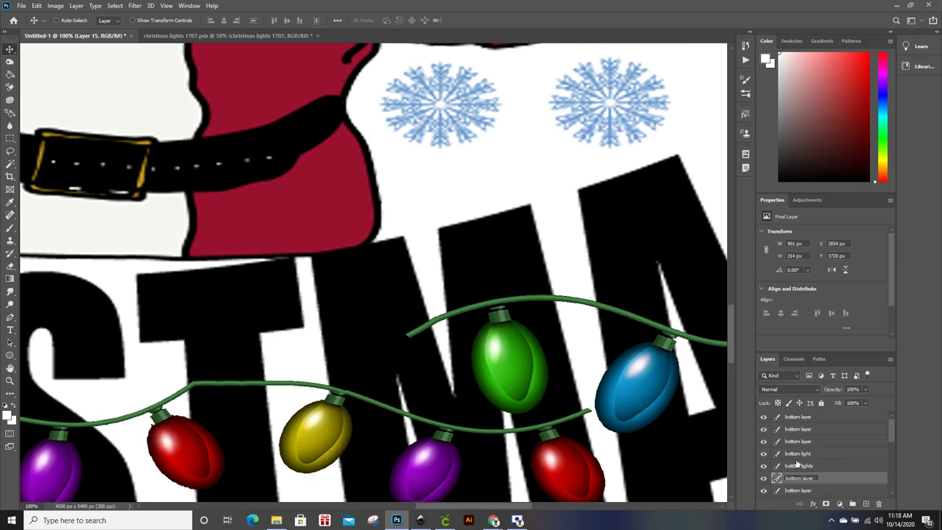
key("Return")
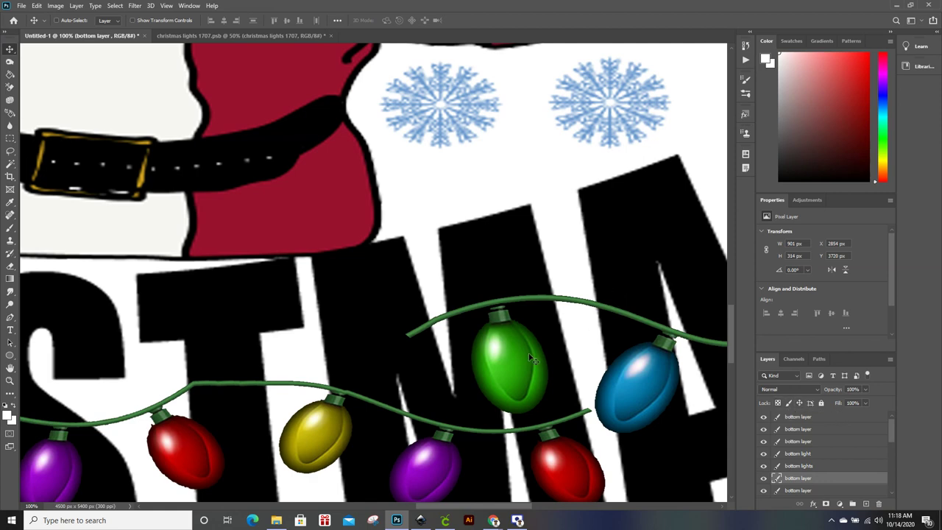
left_click_drag(524, 352, 702, 427)
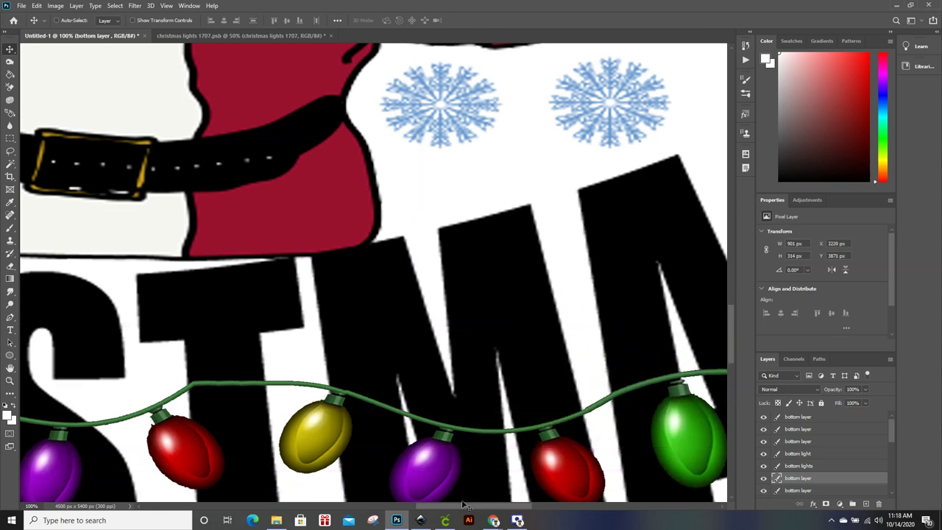
left_click_drag(466, 507, 544, 507)
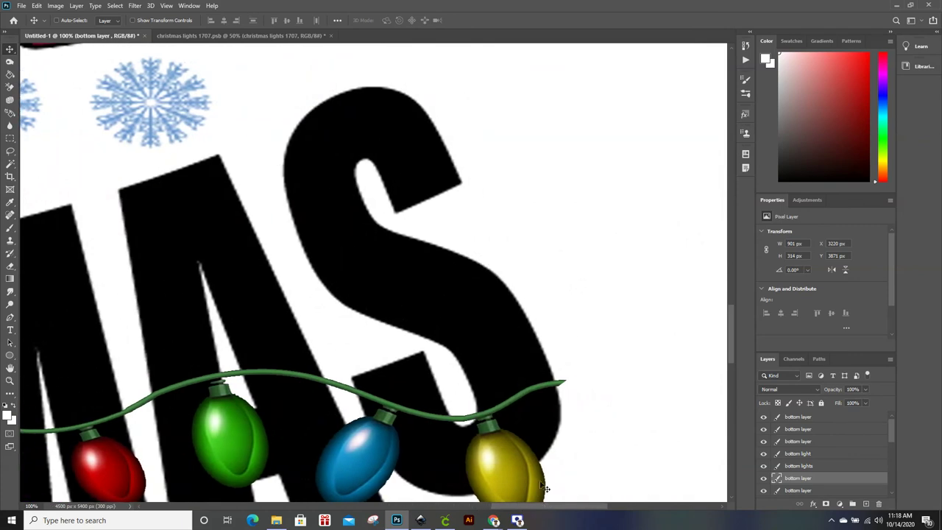
Step: Scale the green, blue and yellow string to about 97% and move a green cord piece to its end
key("ctrl")
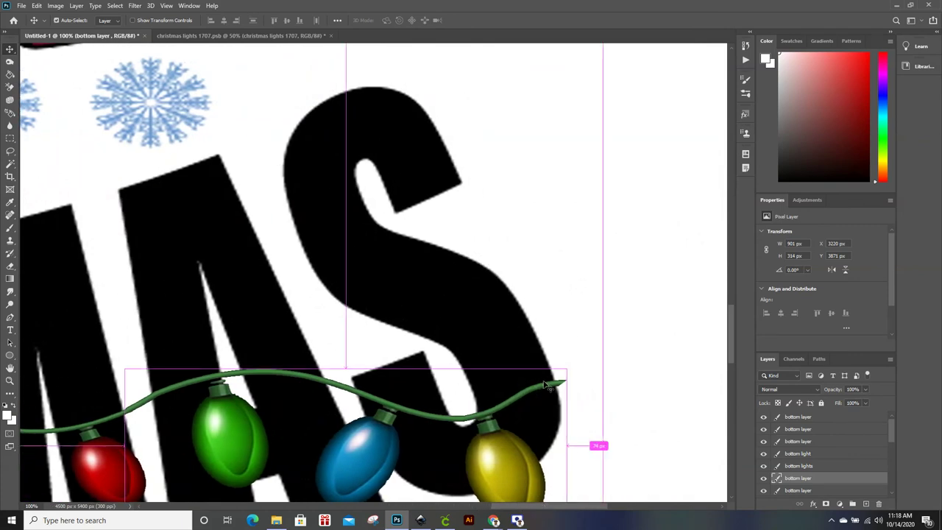
key("ctrl+t")
mouse_move(568, 370)
left_mouse_down()
mouse_move(557, 372)
mouse_move(539, 321)
mouse_move(546, 368)
left_mouse_up()
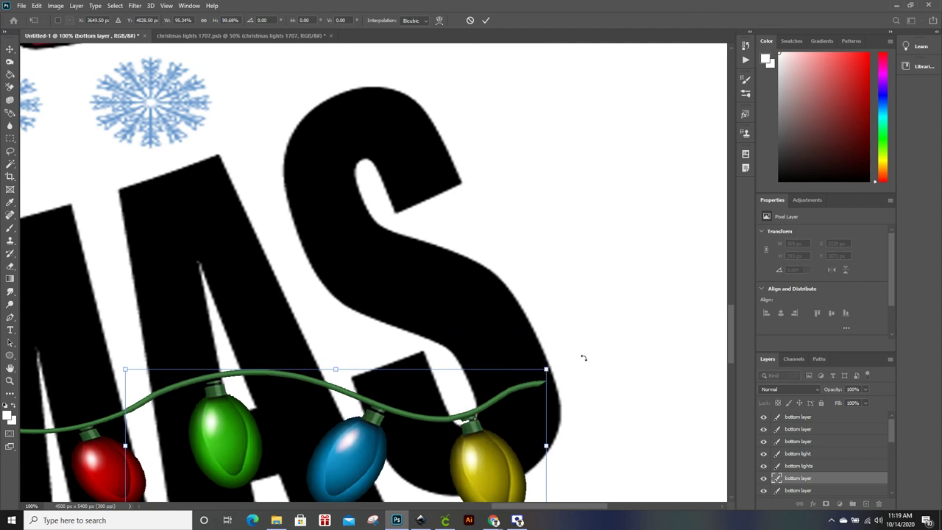
key("Return")
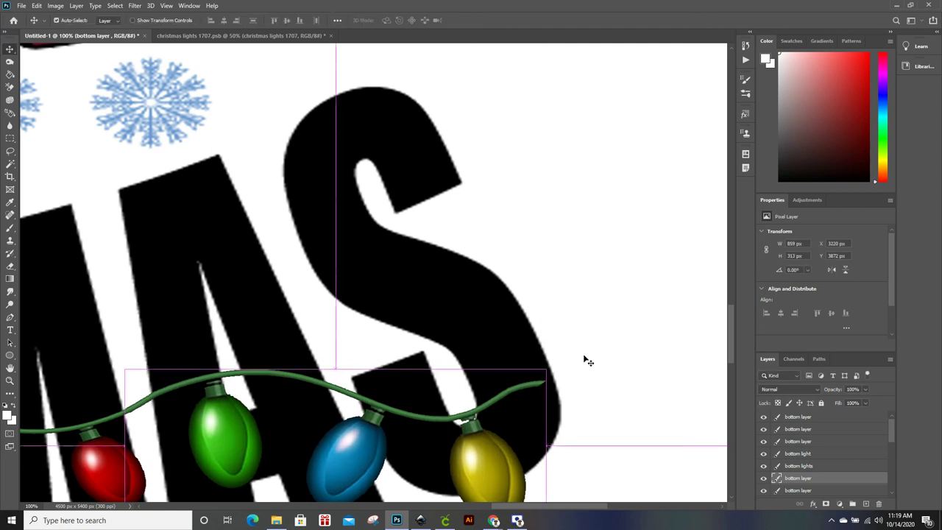
left_click_drag(373, 273, 555, 389)
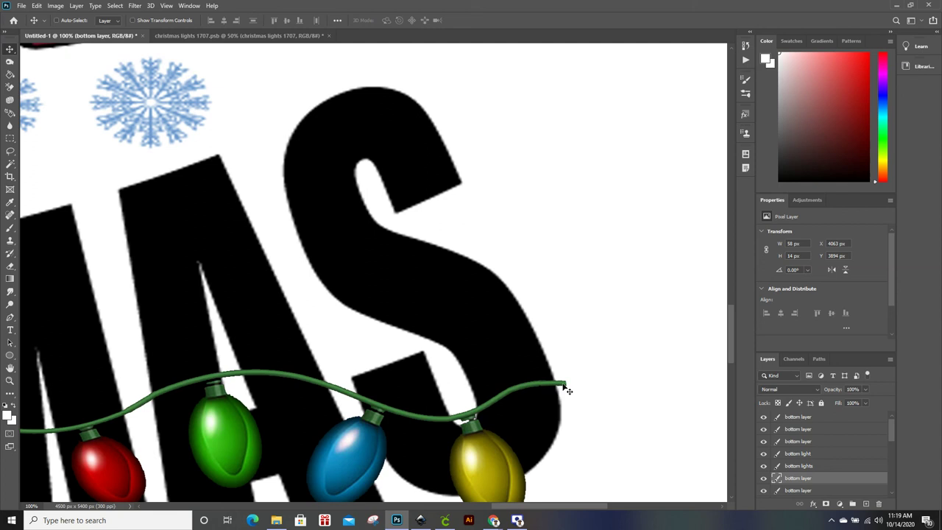
key("ctrl+plus")
key("ctrl+plus")
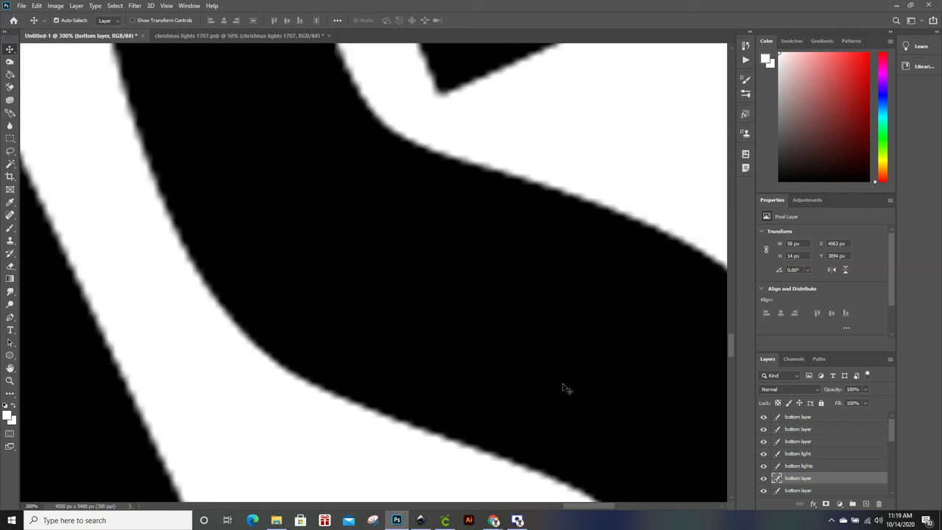
Step: Position the short green wire piece at the end of the CHRISTMAS light string
left_click_drag(603, 506, 631, 506)
scroll(484, 413, "down", 2)
scroll(481, 415, "down", 2)
scroll(483, 409, "down", 3)
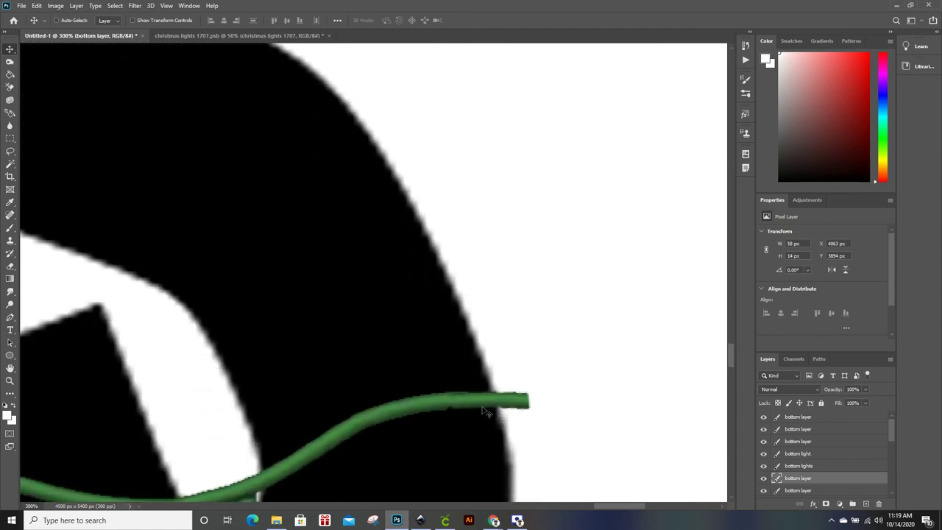
left_click_drag(483, 407, 453, 404)
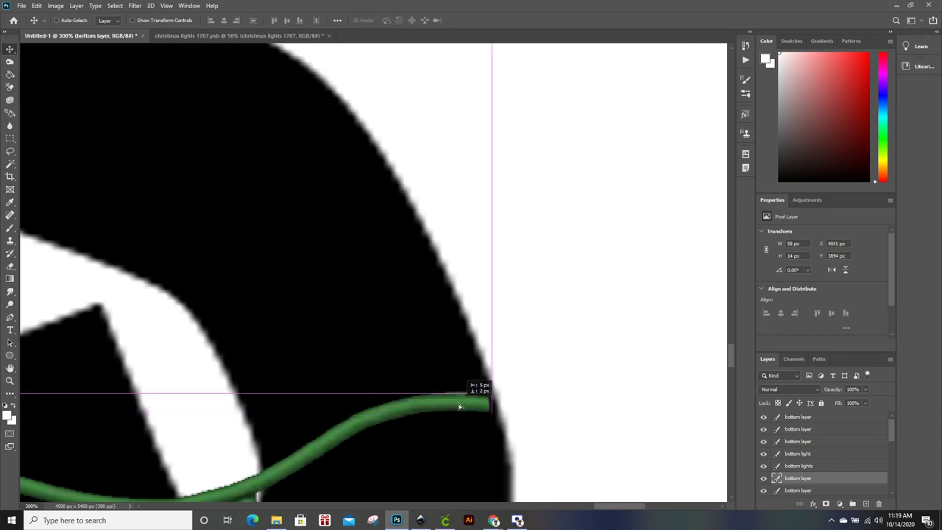
left_click_drag(454, 404, 456, 405)
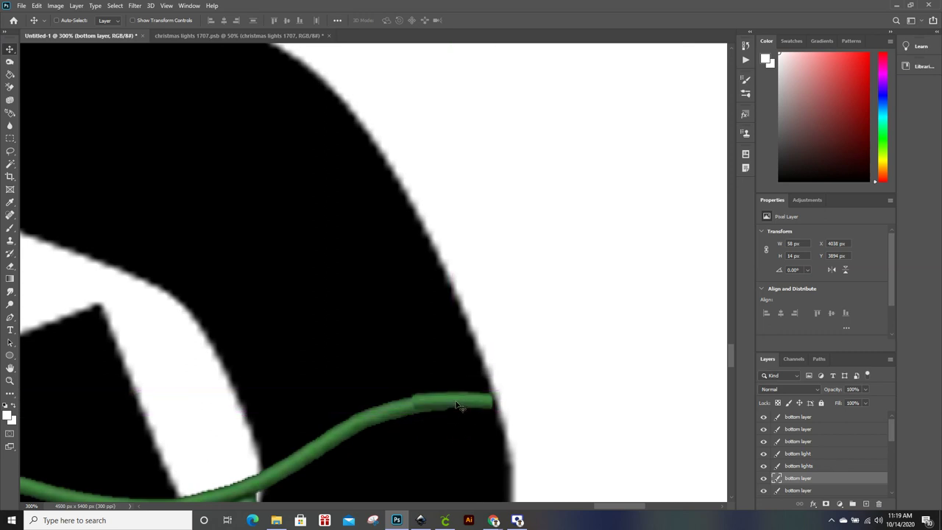
Step: Enlarge the wire piece slightly to 62 × 17 px, aligned with the strand's curve
key("ctrl+t")
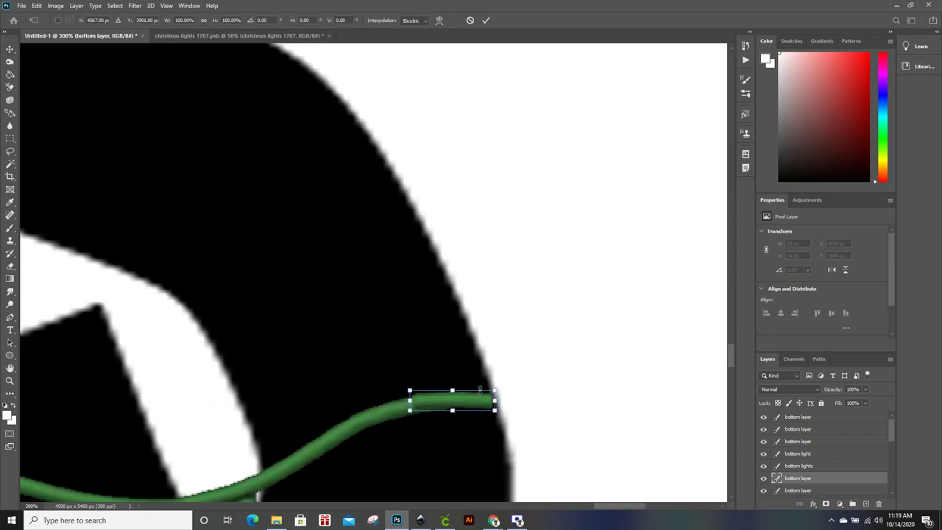
mouse_move(455, 386)
left_mouse_down()
mouse_move(452, 413)
mouse_move(453, 384)
left_mouse_up()
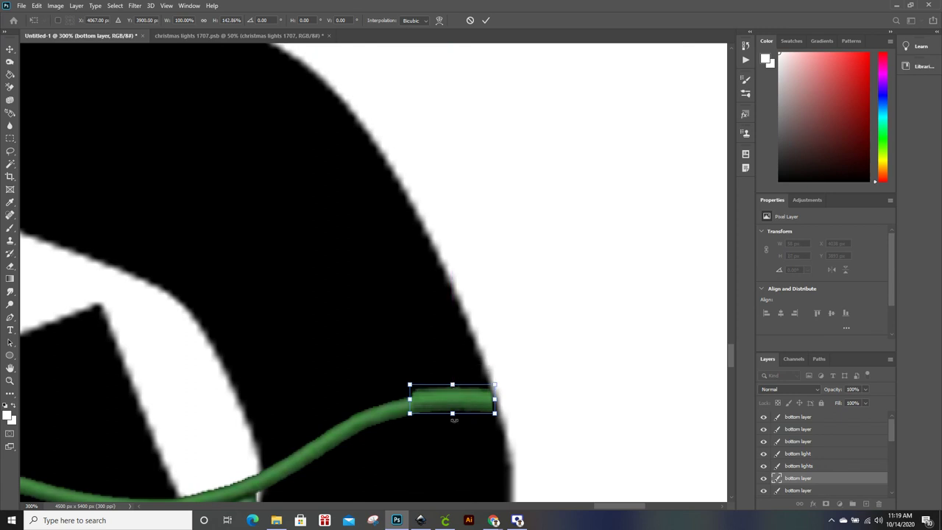
mouse_move(452, 417)
left_mouse_down()
mouse_move(454, 408)
mouse_move(450, 416)
mouse_move(491, 414)
left_mouse_up()
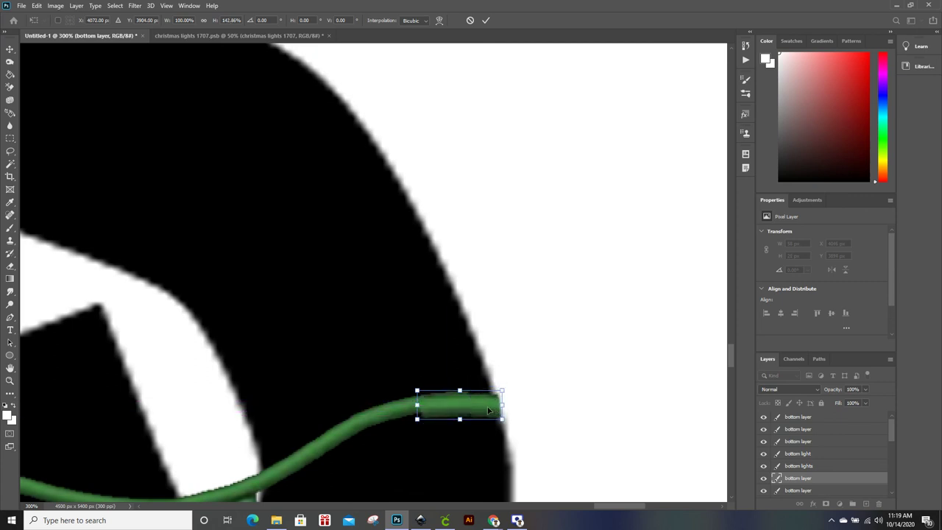
left_click_drag(488, 410, 481, 405)
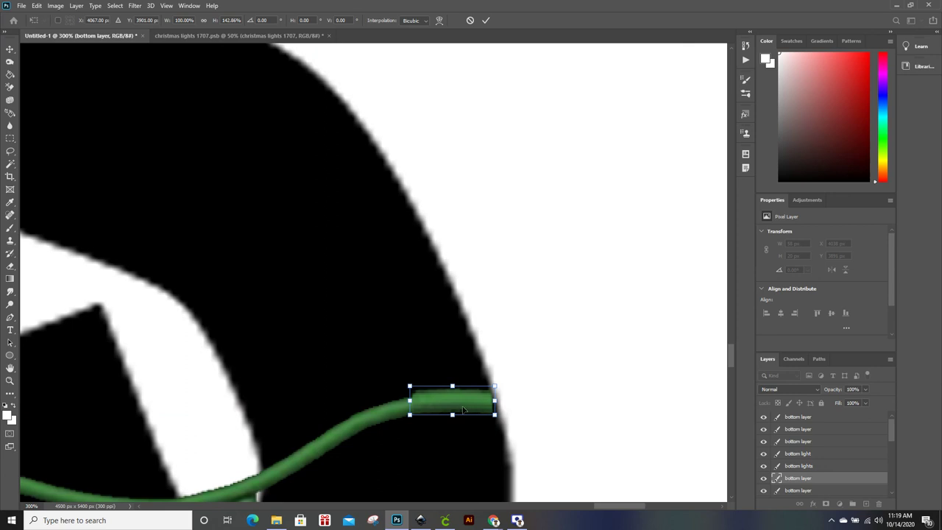
left_click_drag(452, 415, 452, 410)
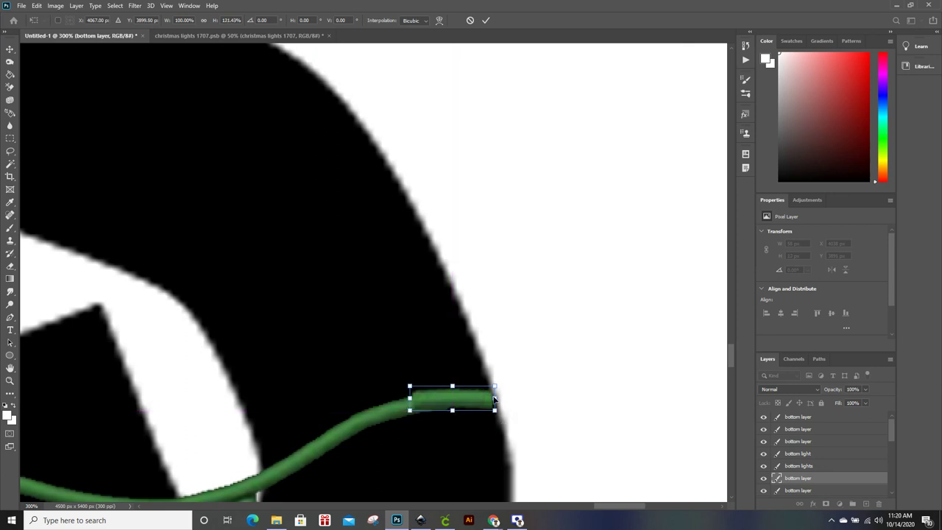
left_click_drag(496, 399, 499, 398)
left_click_drag(429, 403, 431, 407)
left_click_drag(497, 402, 499, 402)
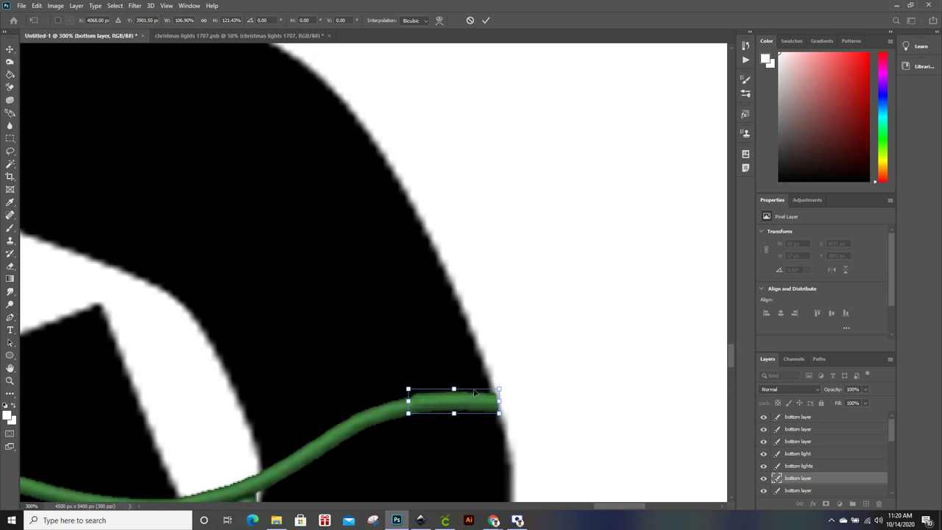
key("Return")
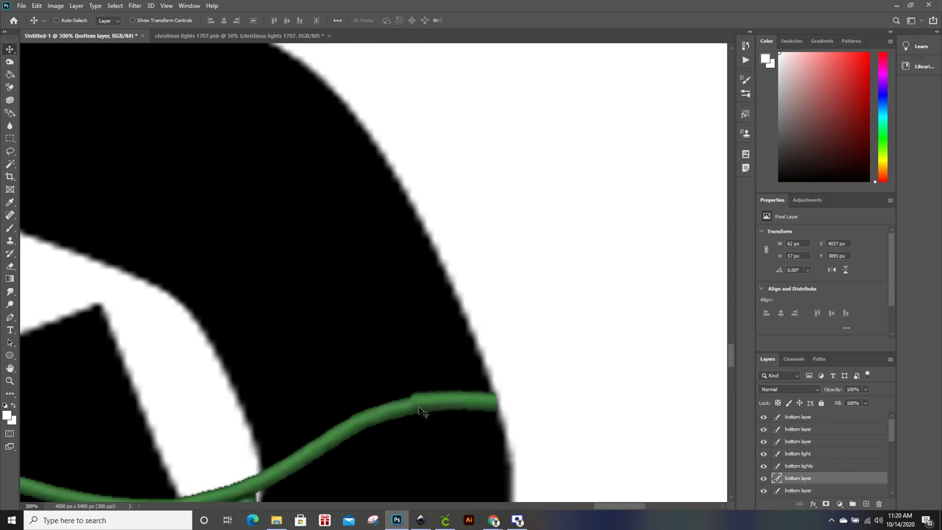
mouse_move(424, 413)
left_mouse_down()
mouse_move(374, 320)
mouse_move(424, 407)
left_mouse_up()
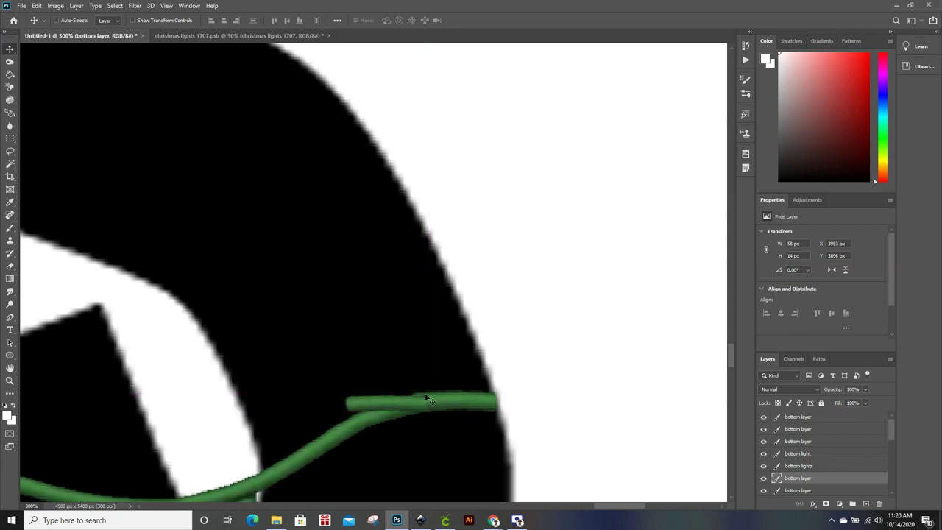
key("ctrl+t")
left_click_drag(433, 391, 425, 369)
left_click_drag(400, 401, 379, 411)
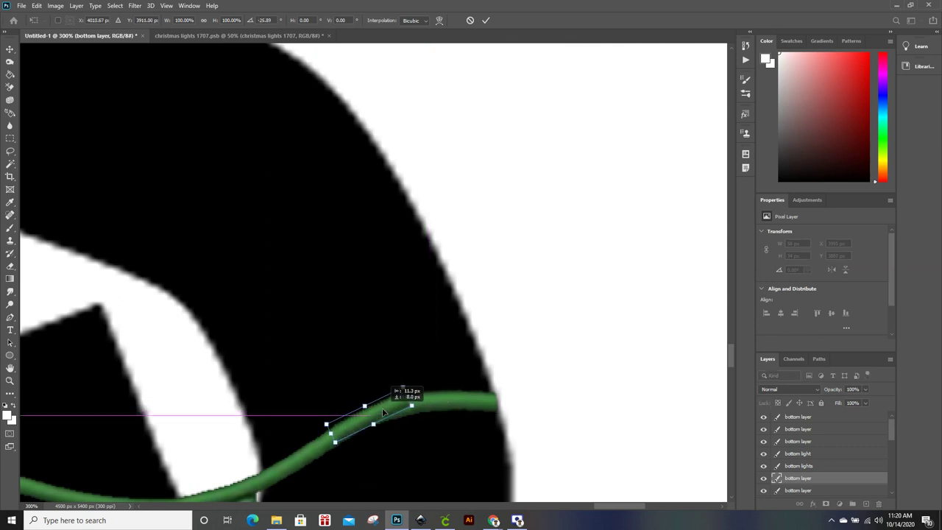
left_click_drag(408, 383, 408, 380)
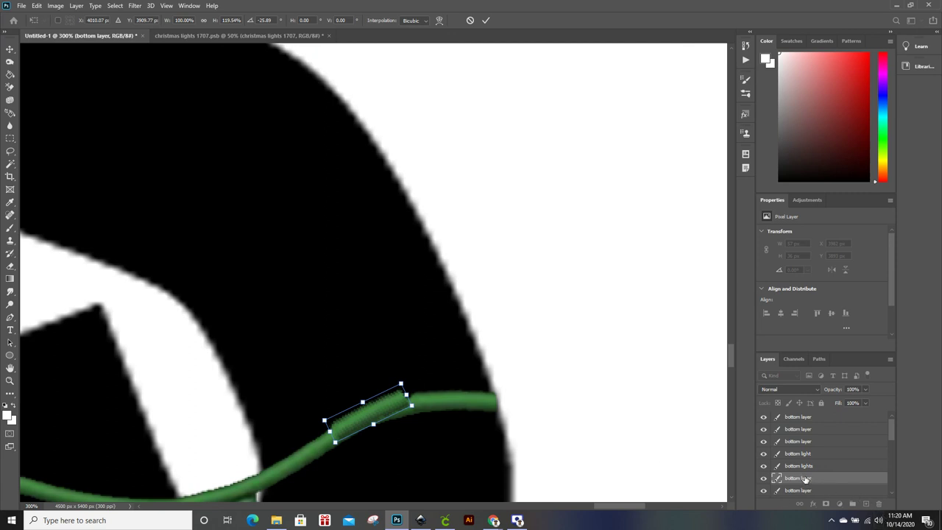
left_click(9, 50)
left_click_drag(386, 410, 377, 351)
key("ctrl+z")
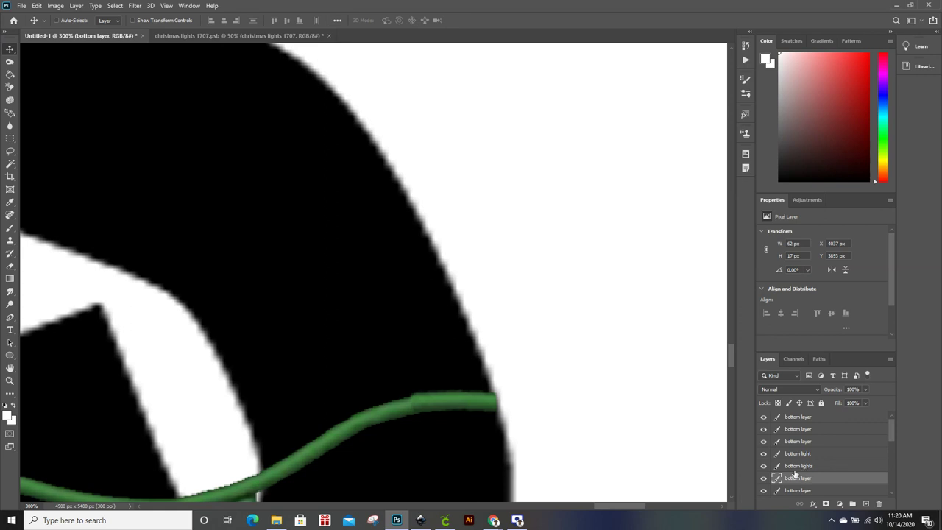
Step: Thin the cord piece and tilt it about 7° upward, ending at X 4036 px, Y 3890 px
left_click(764, 479)
left_click(764, 479)
key("ctrl+t")
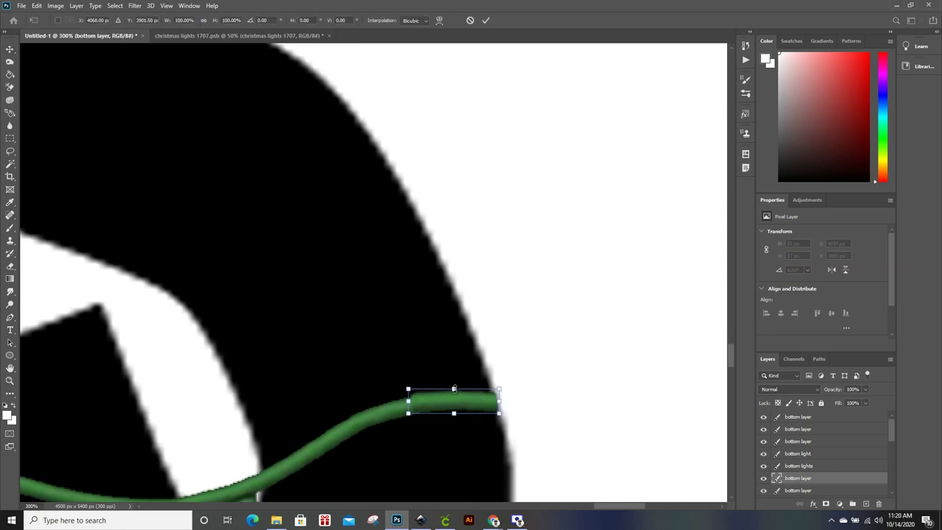
left_click_drag(455, 389, 454, 391)
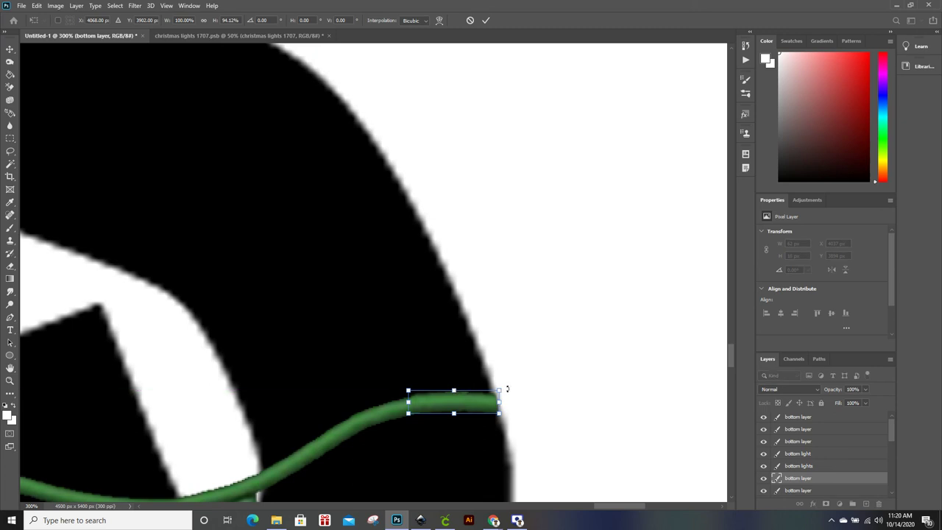
left_click_drag(507, 387, 505, 381)
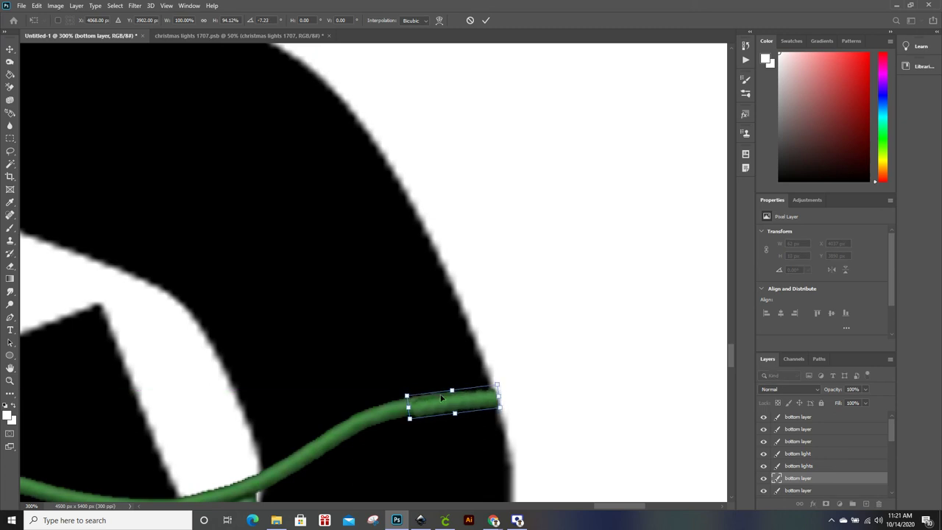
left_click_drag(444, 403, 444, 398)
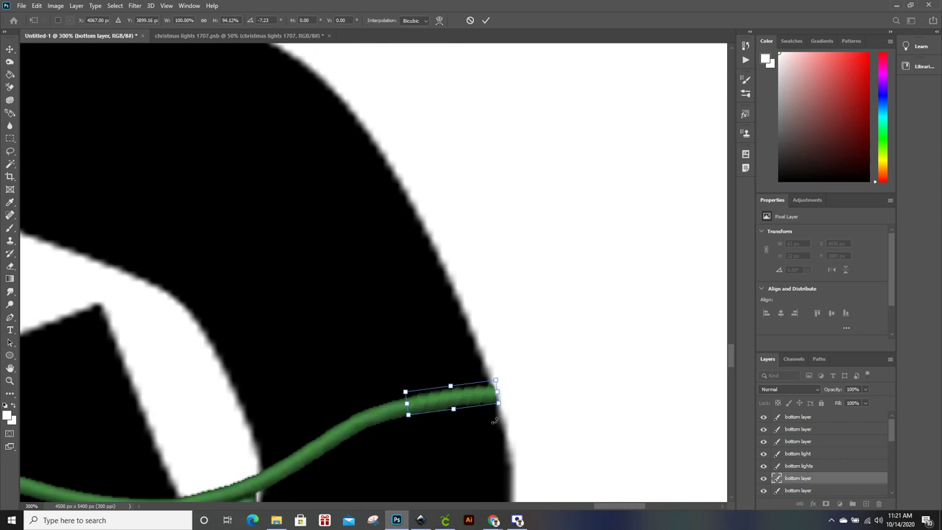
key("Return")
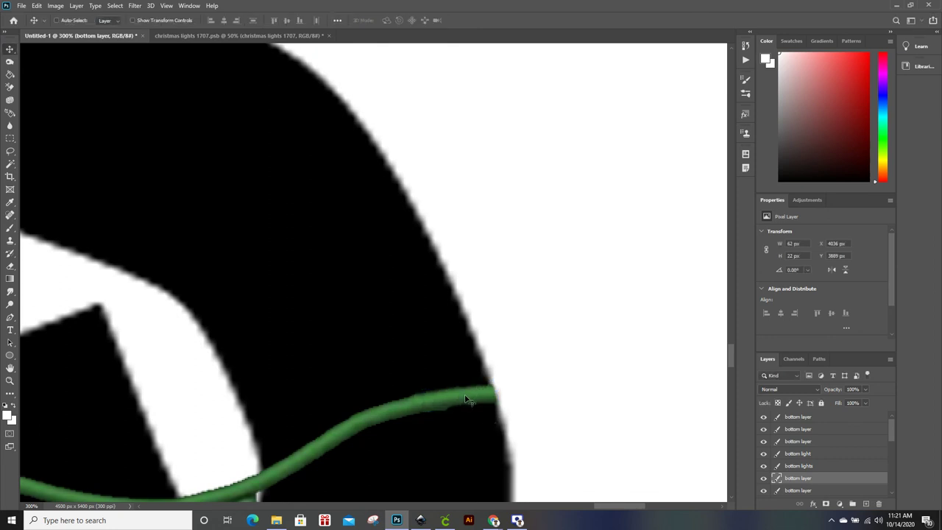
key("Down")
key("Down")
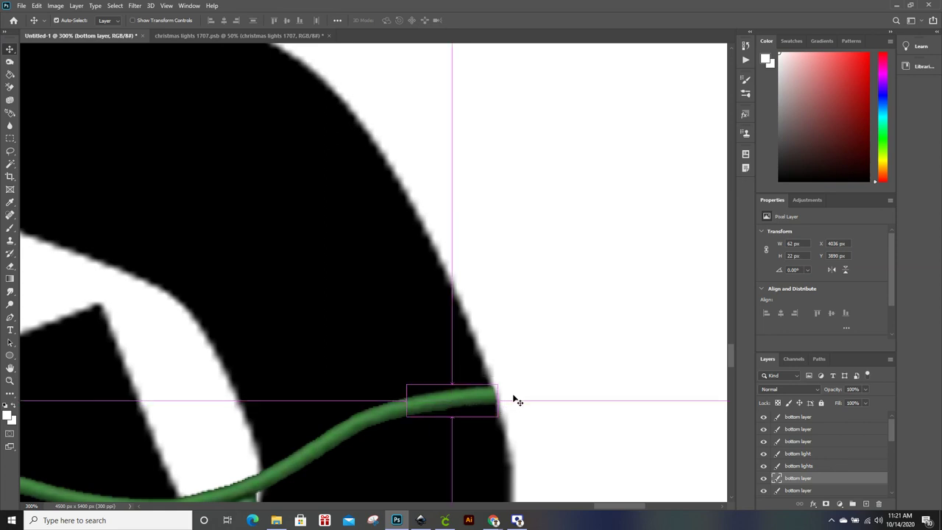
key("ctrl+minus")
key("ctrl+minus")
key("ctrl+minus")
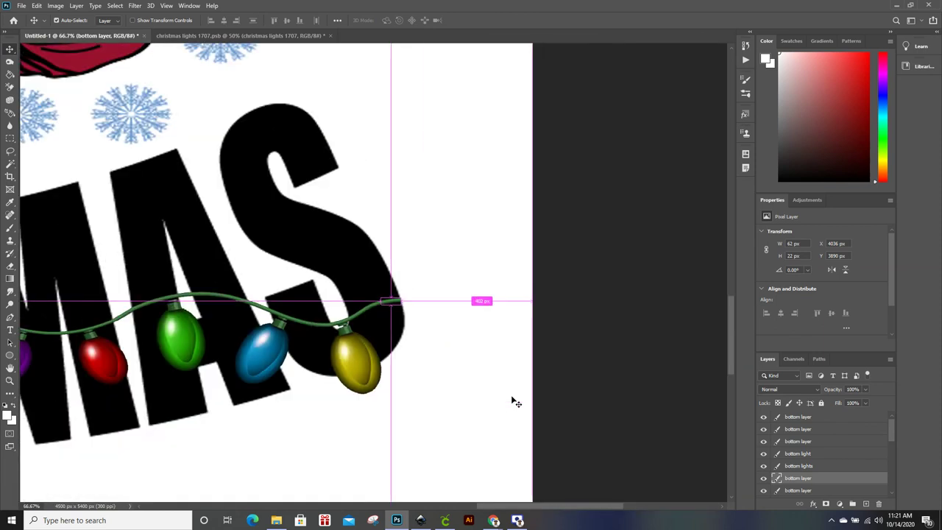
Step: Pan and zoom out to view the whole MERRY CHRISTMAS design with both garlands
left_click_drag(508, 507, 316, 466)
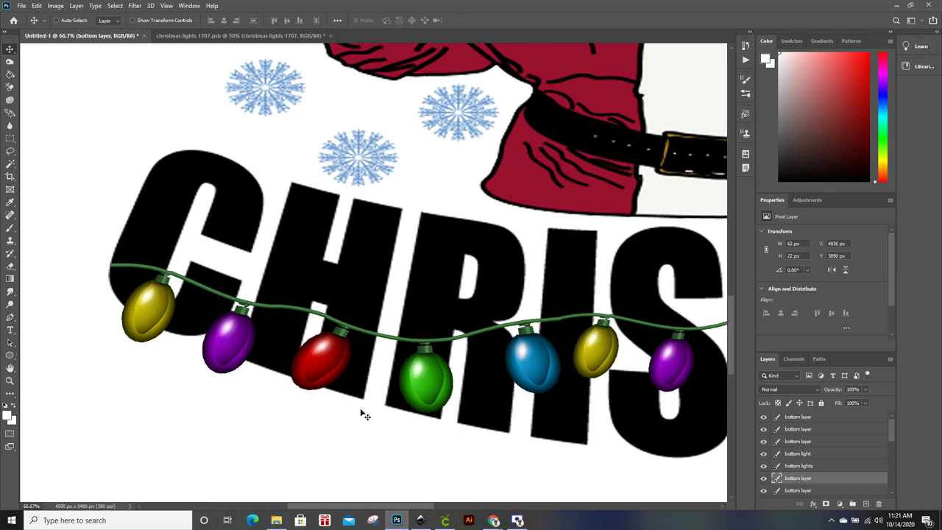
scroll(361, 414, "down", 4)
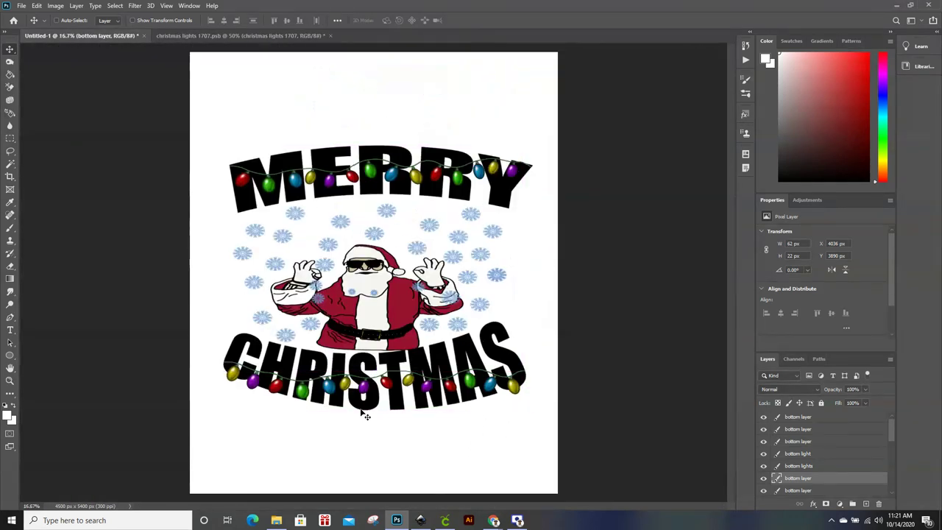